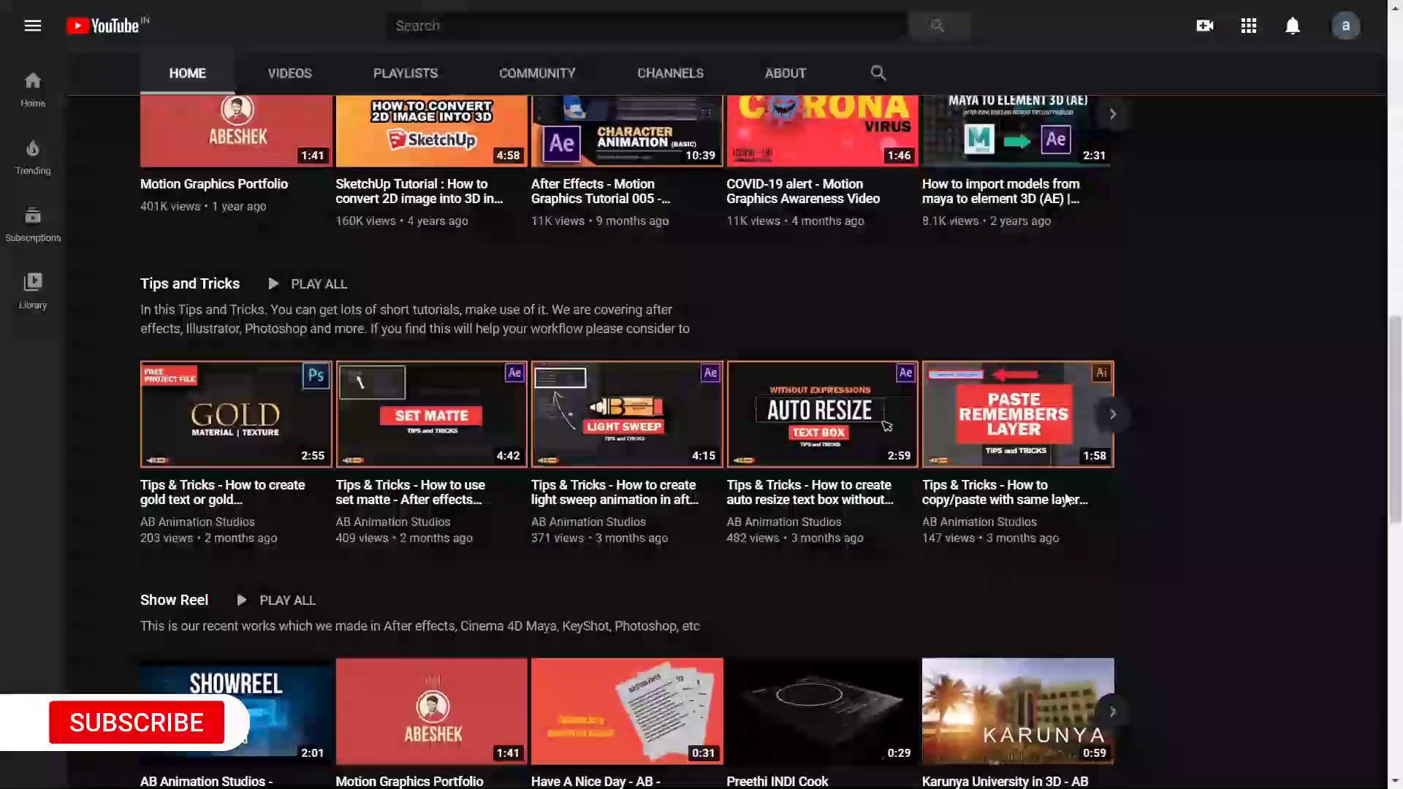
Subscribe to the tutorial channel on YouTube and set its notification bell to All
scroll(1065, 496, "up", 12)
scroll(1065, 499, "up", 3)
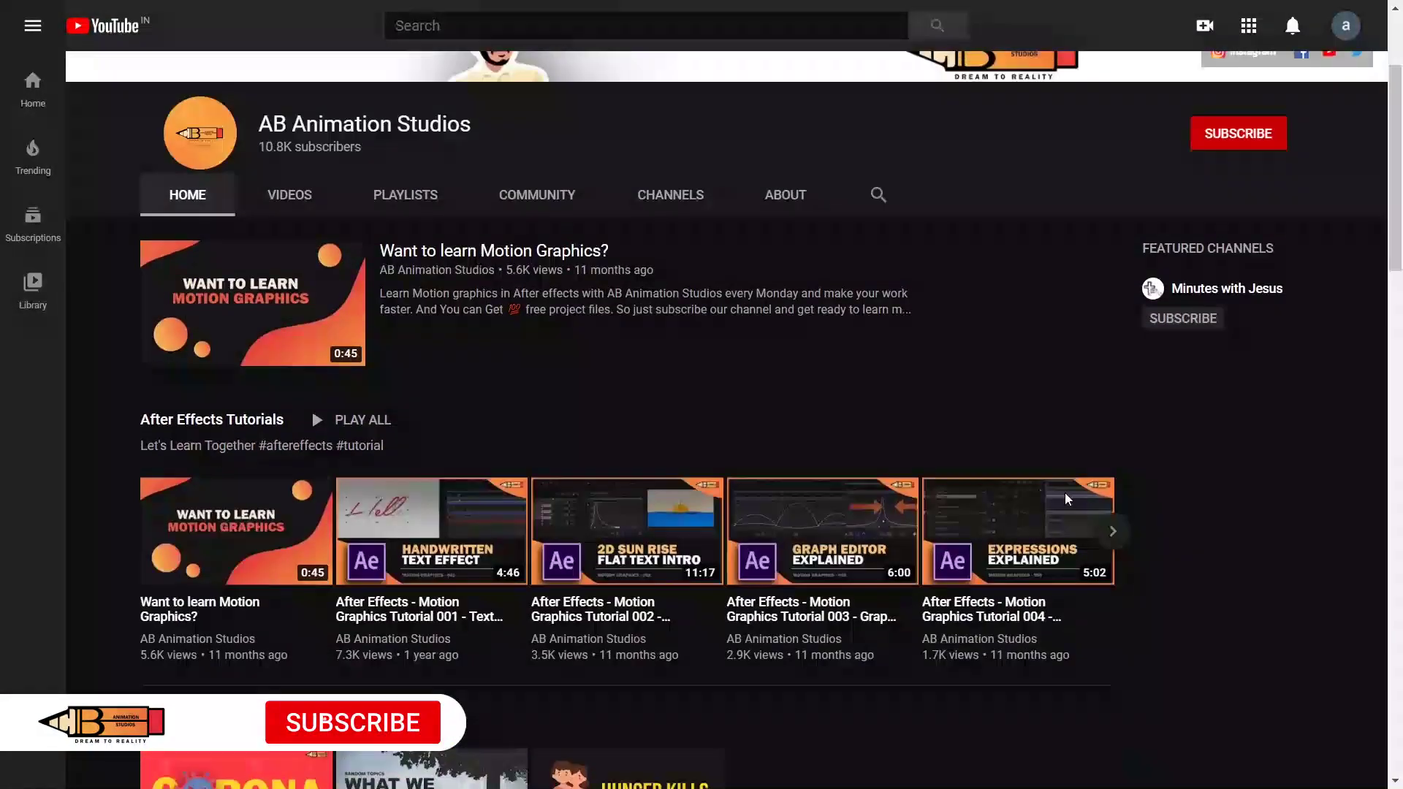
left_click(1112, 627)
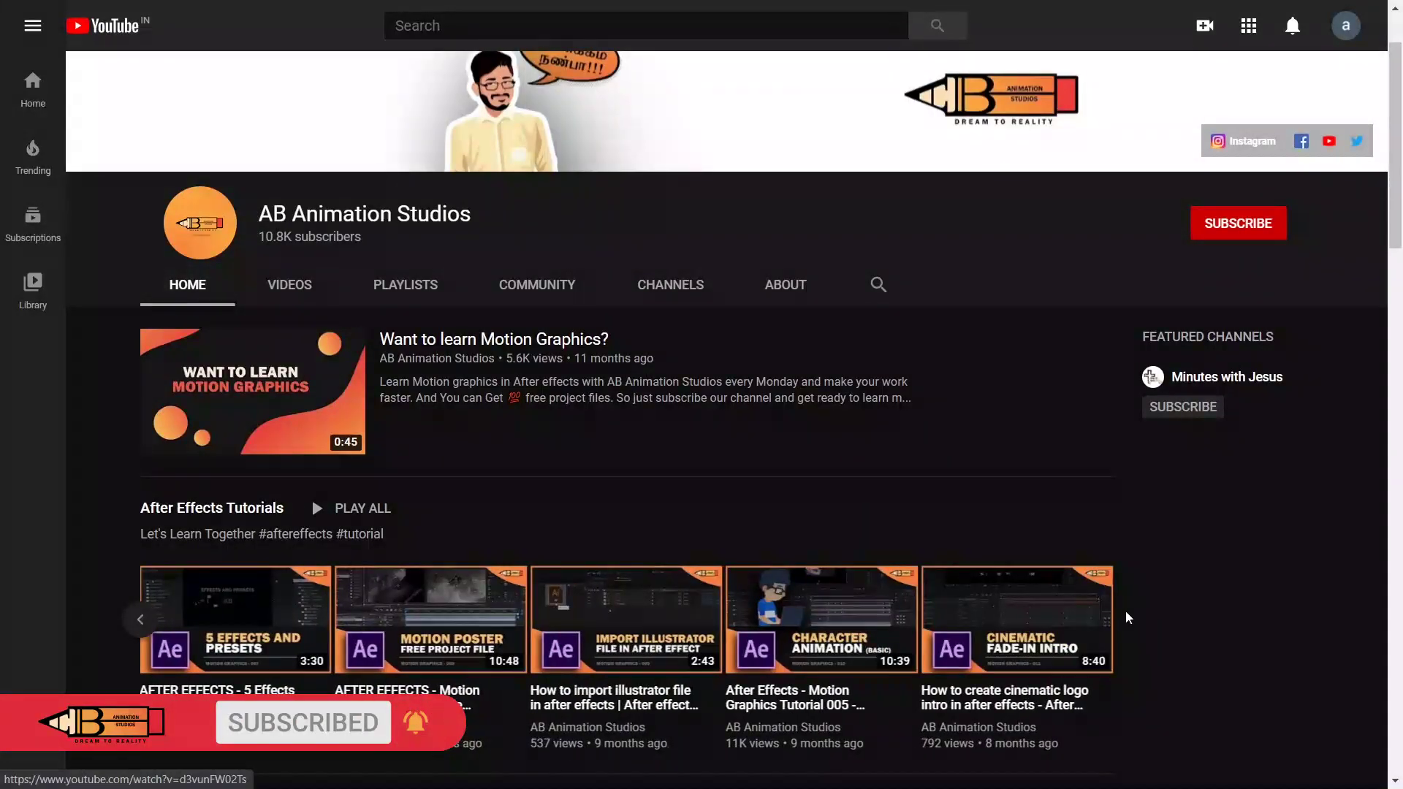
scroll(1121, 615, "up", 2)
left_click(1260, 335)
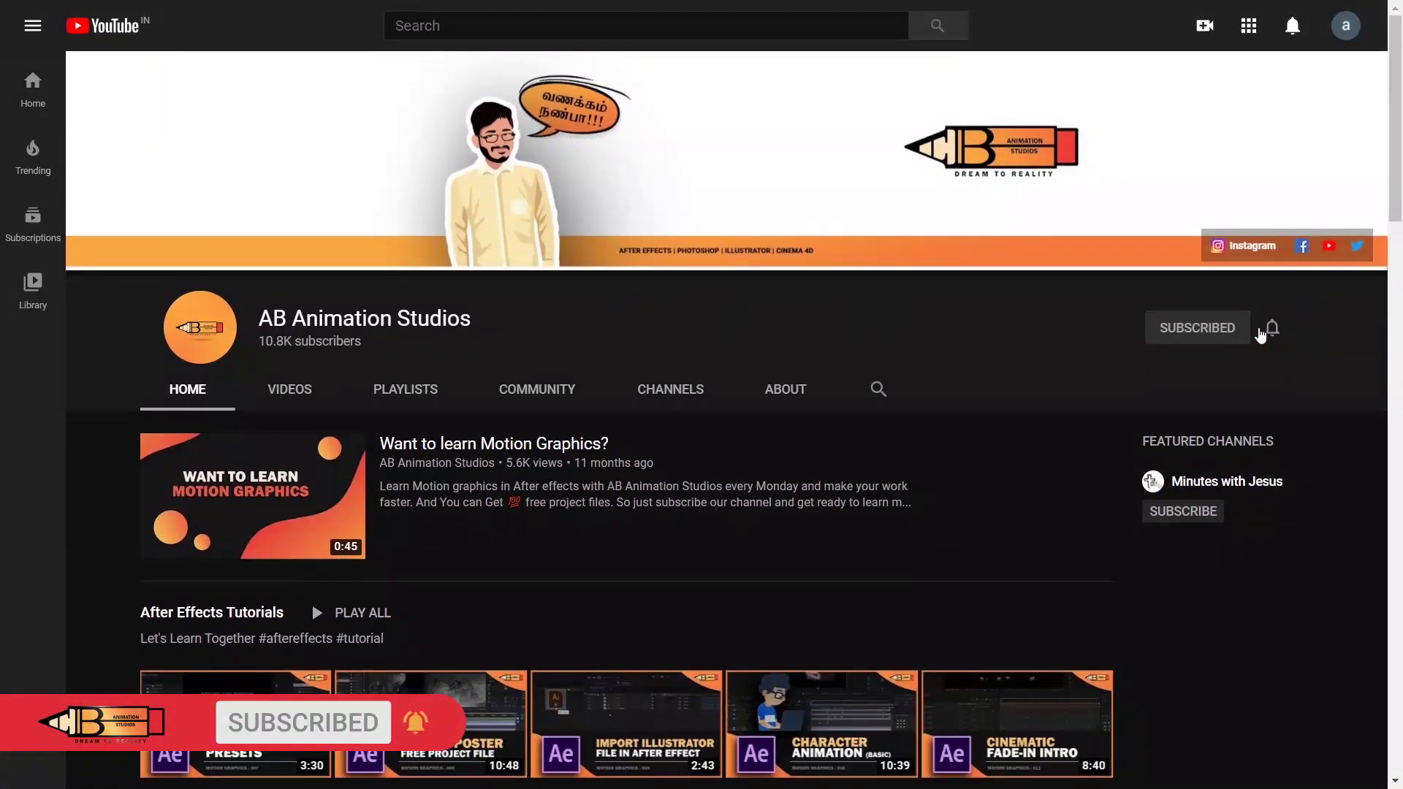
left_click(1273, 329)
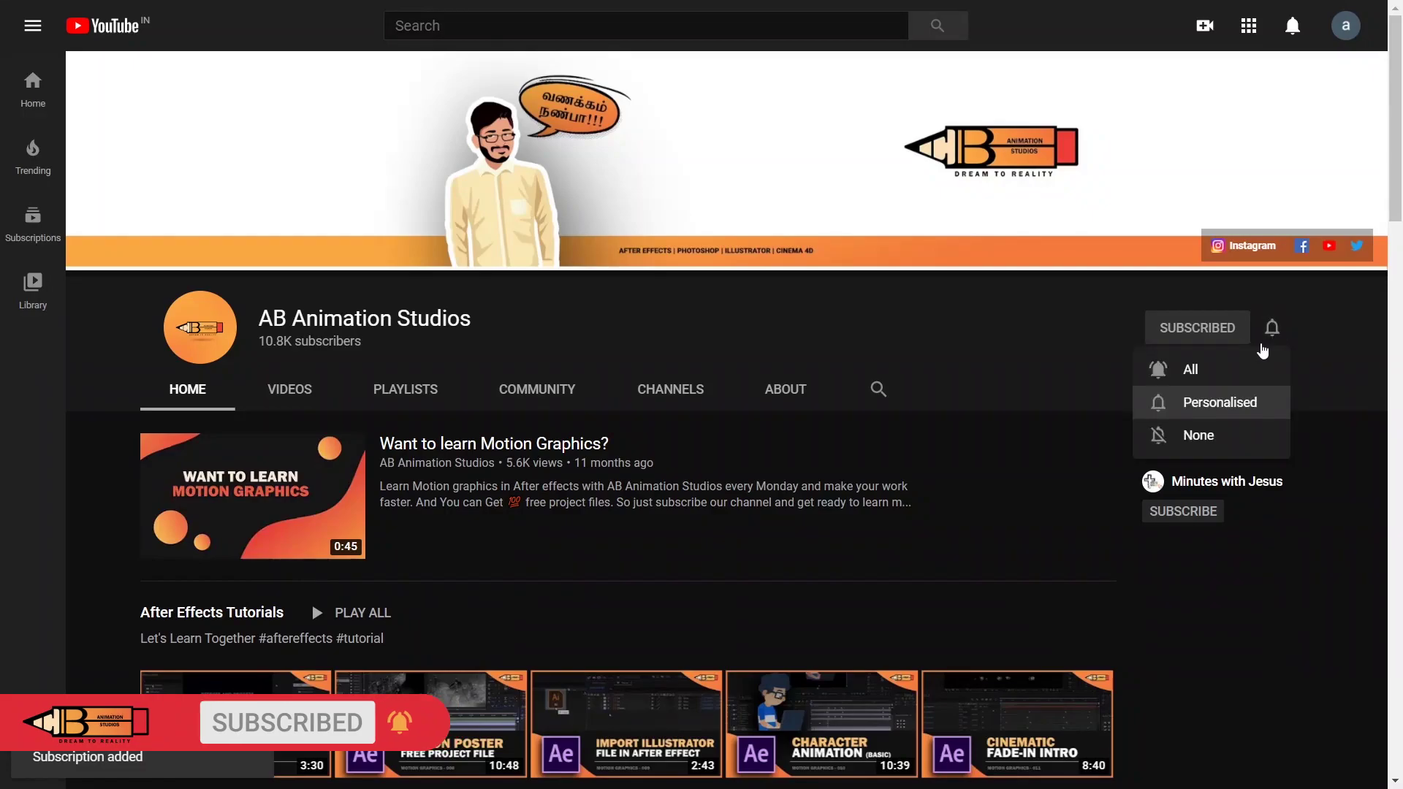
left_click(1231, 368)
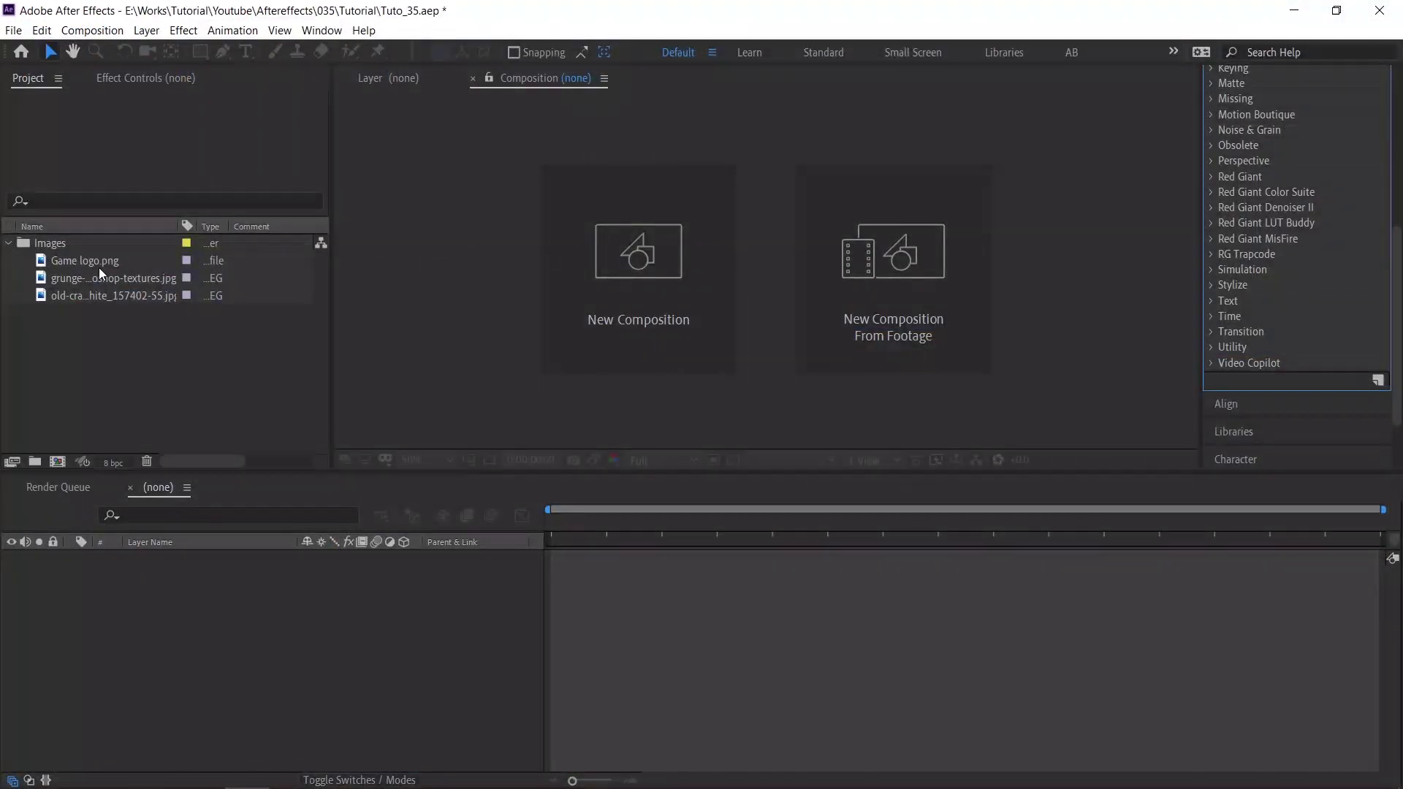
Create a new composition named Main
left_click(100, 265)
left_click(101, 331)
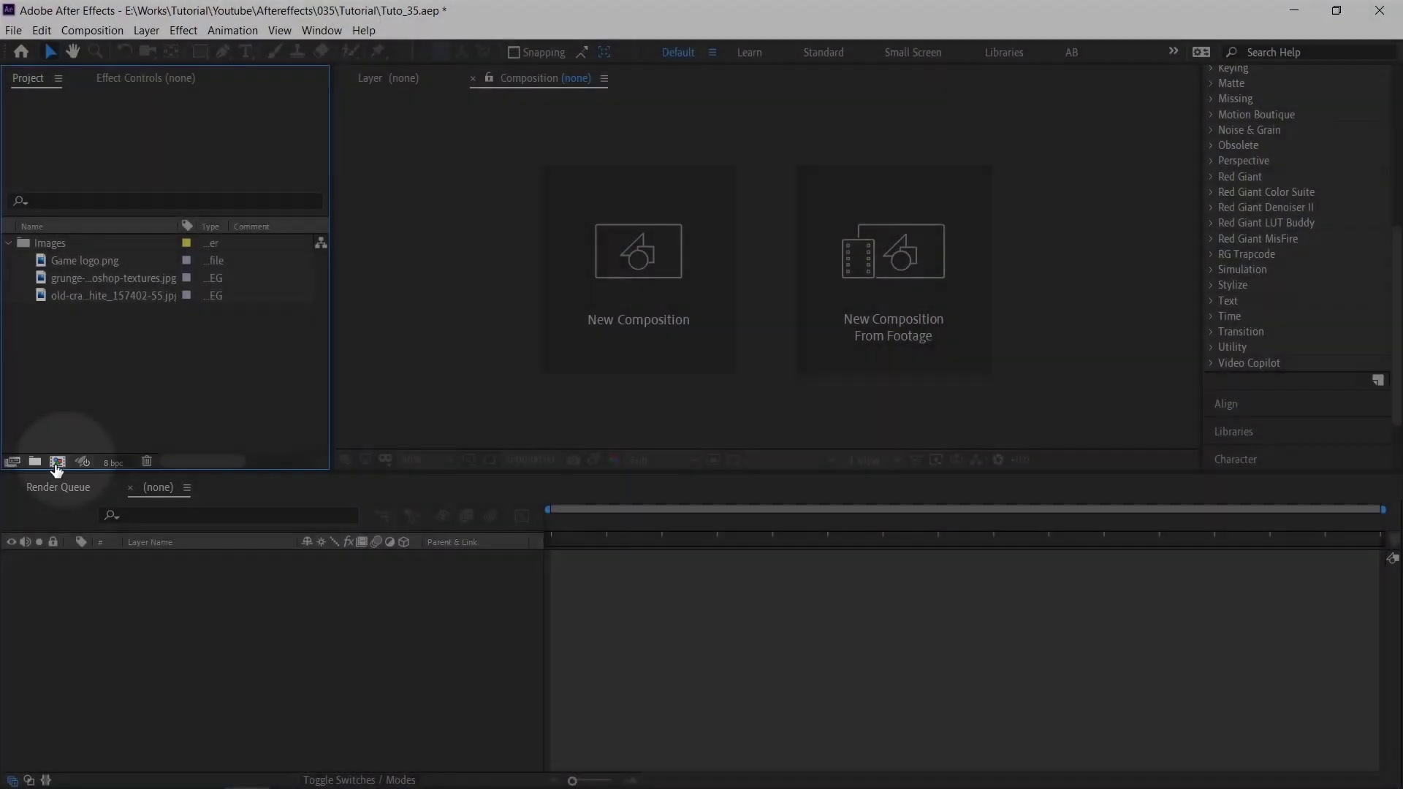
left_click(57, 461)
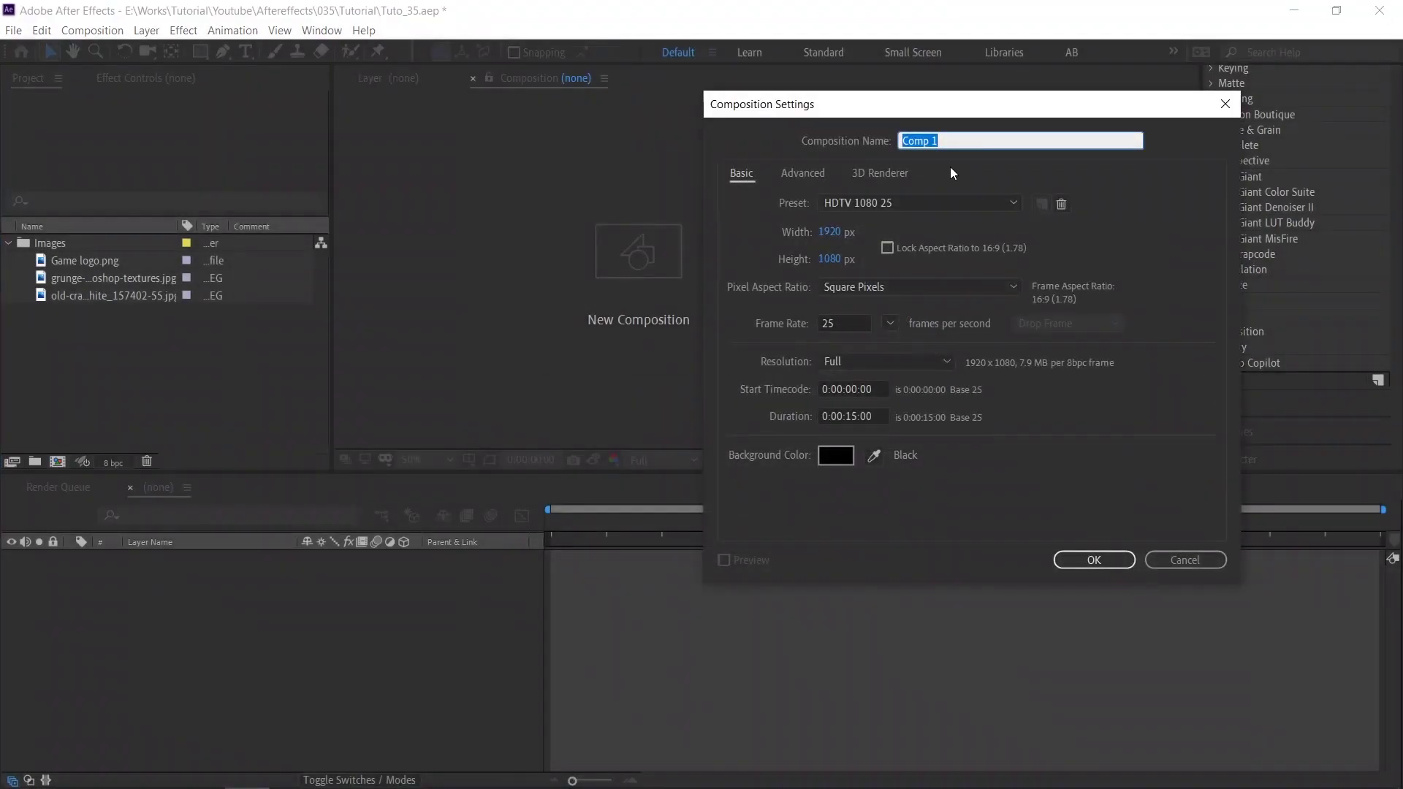
type("Main")
left_click(1100, 560)
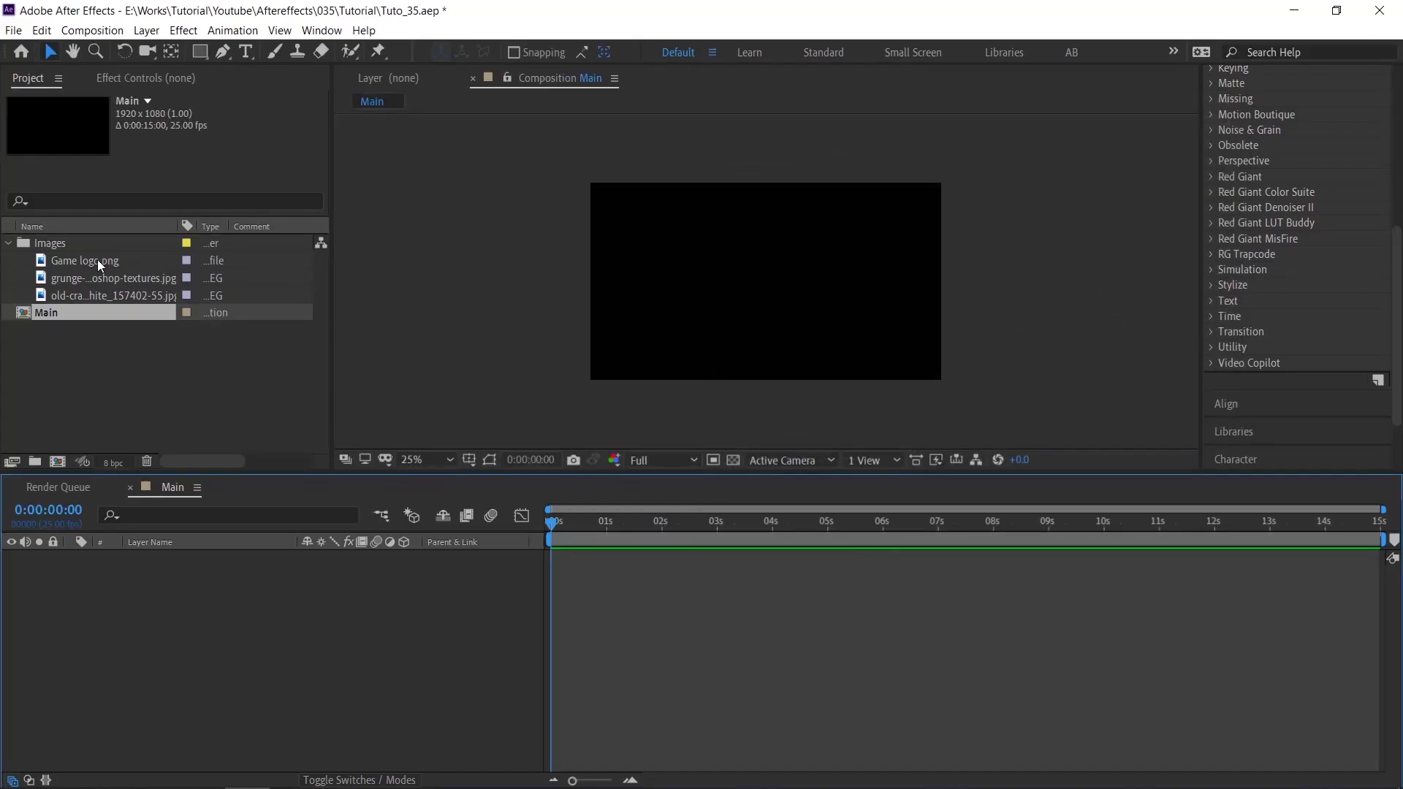
Add Game logo.png to Main, pre-compose it as Logo, duplicate it, and hide the lower copy
left_click_drag(98, 260, 252, 601)
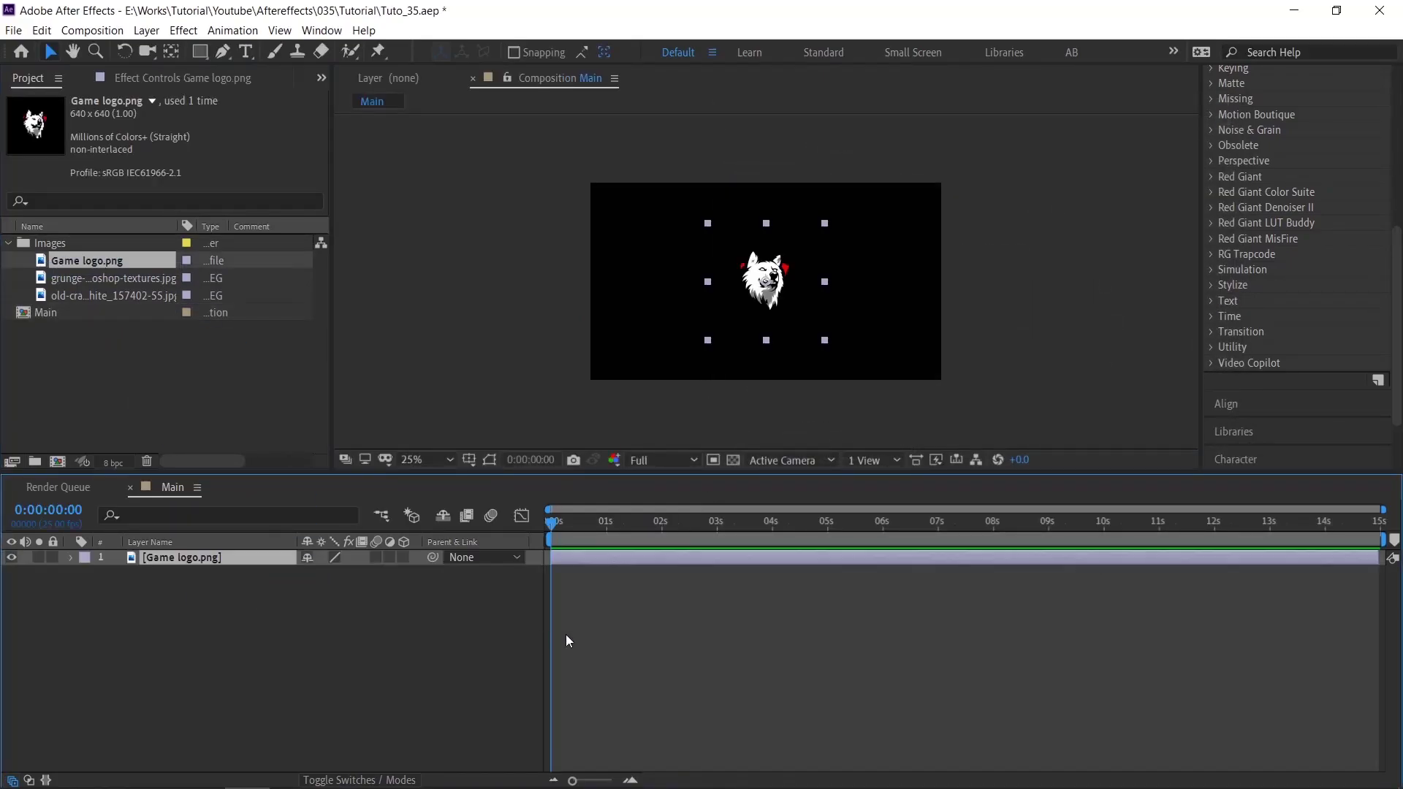
right_click(219, 563)
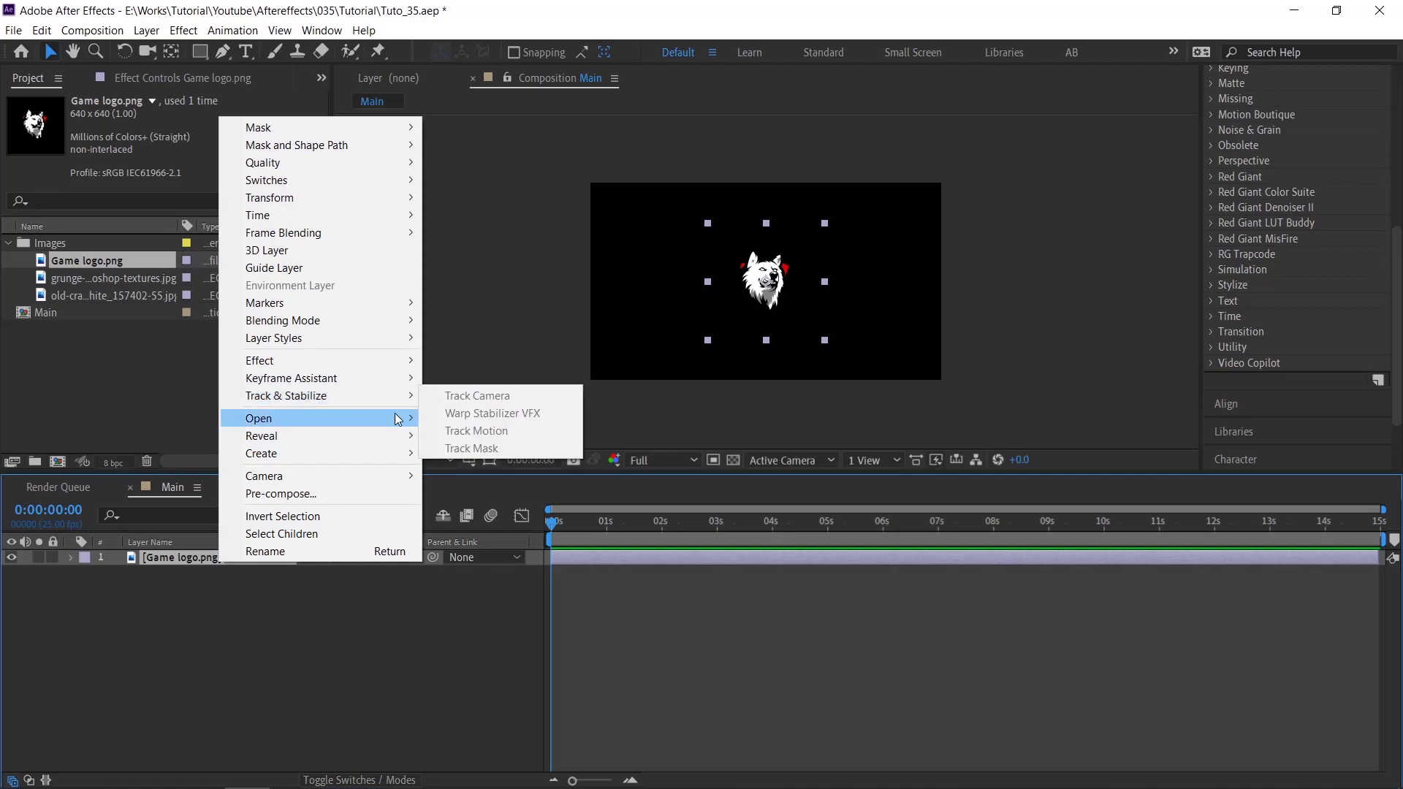
left_click(371, 493)
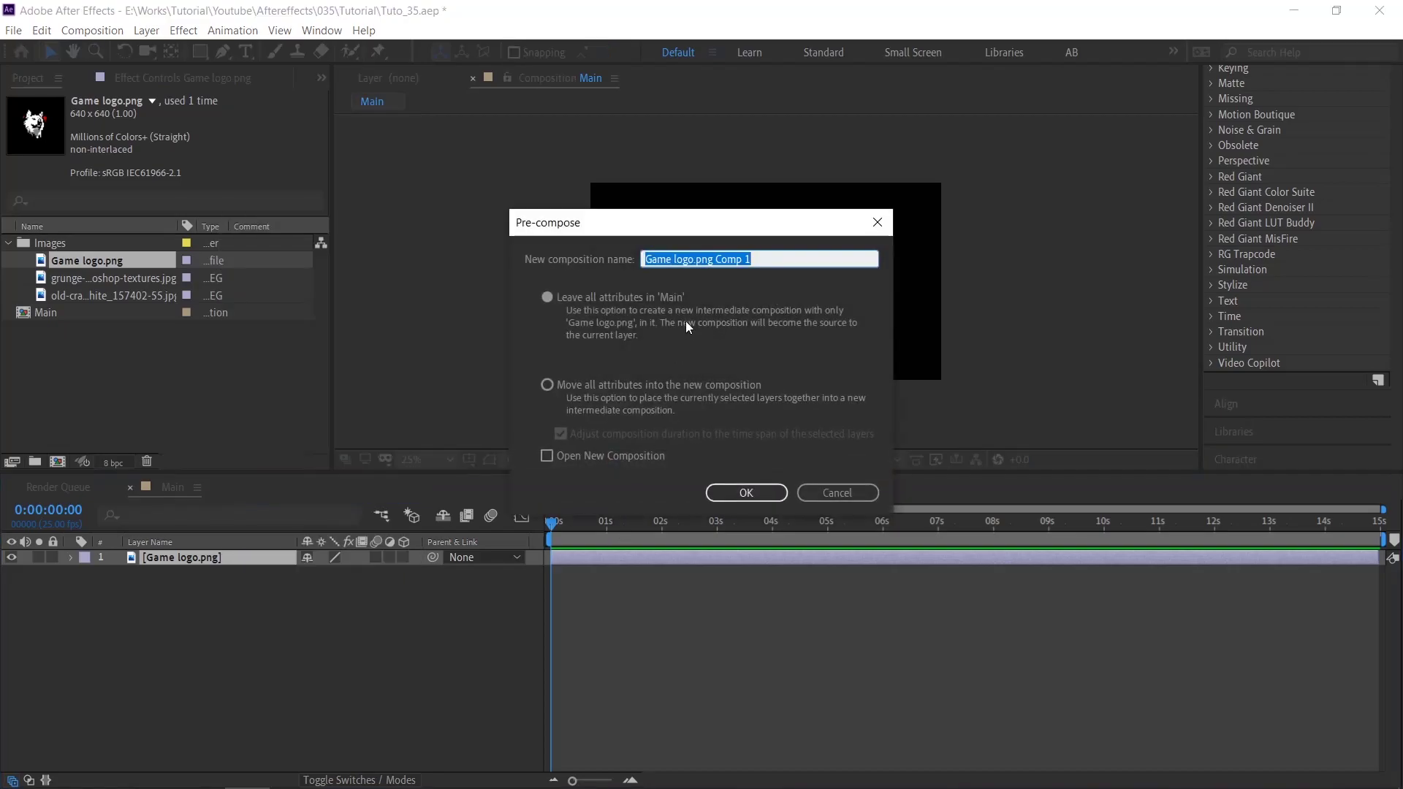
type("Logo")
key("Return")
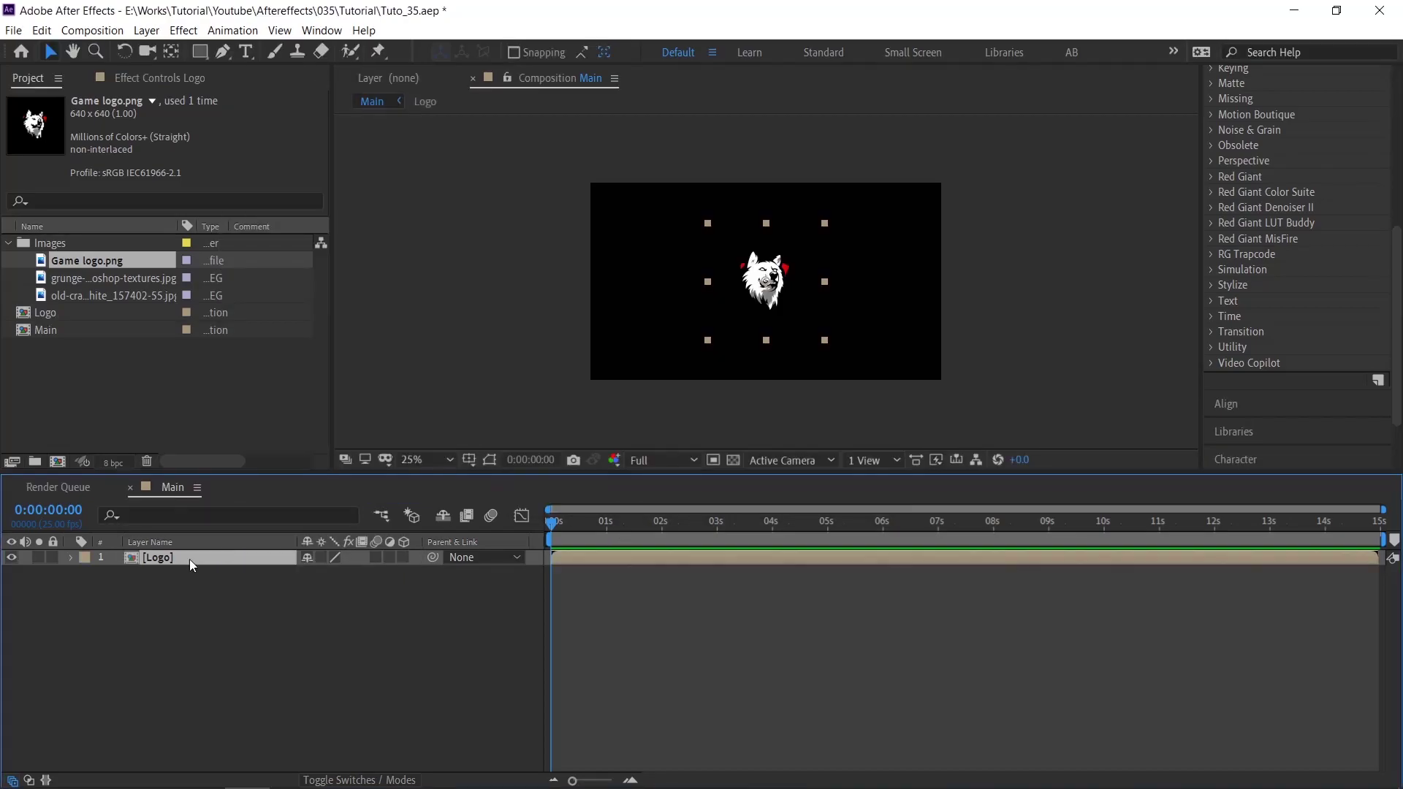
key("ctrl+d")
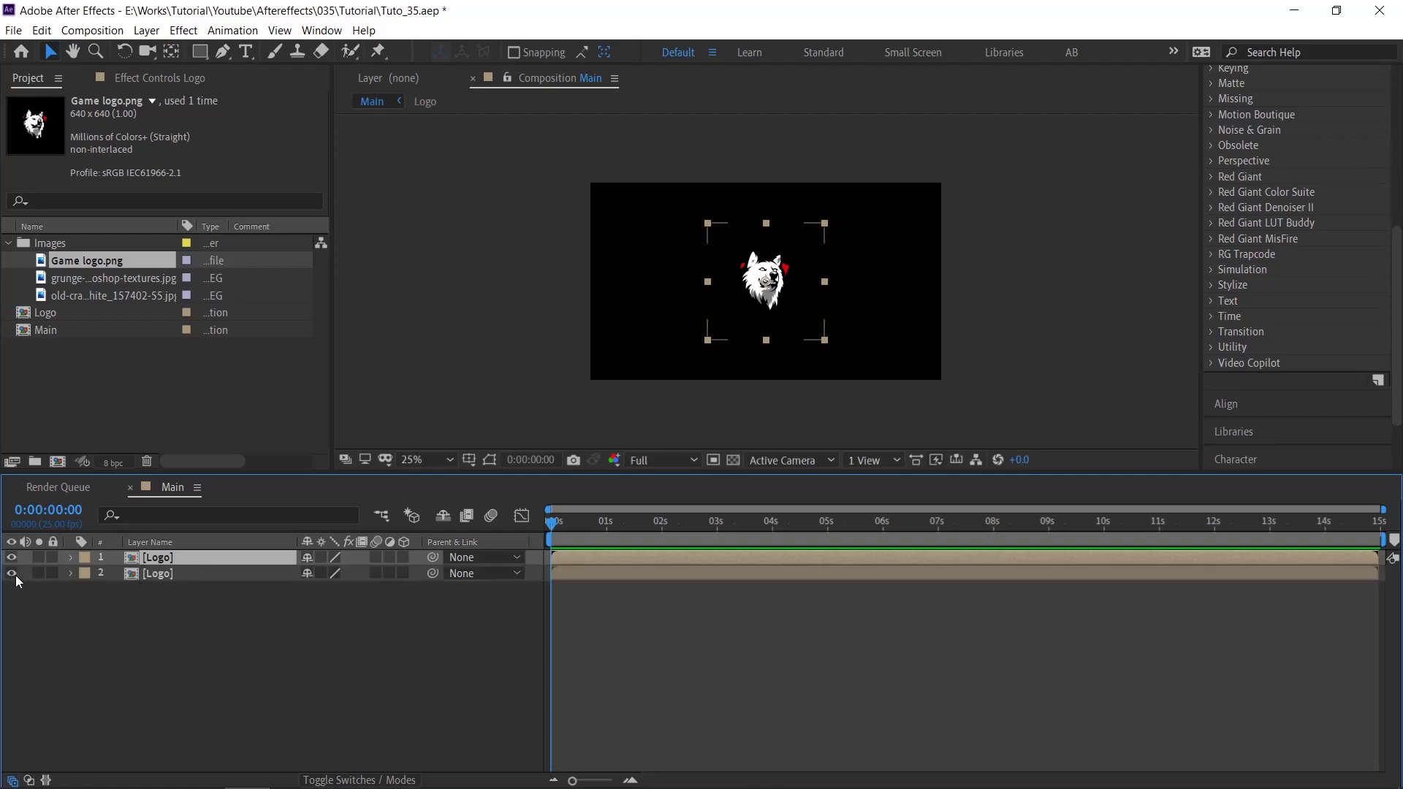
left_click(13, 573)
Apply a Fill effect to the top Logo layer with the colour 0B0B0B
scroll(1300, 261, "up", 5)
left_click(1266, 186)
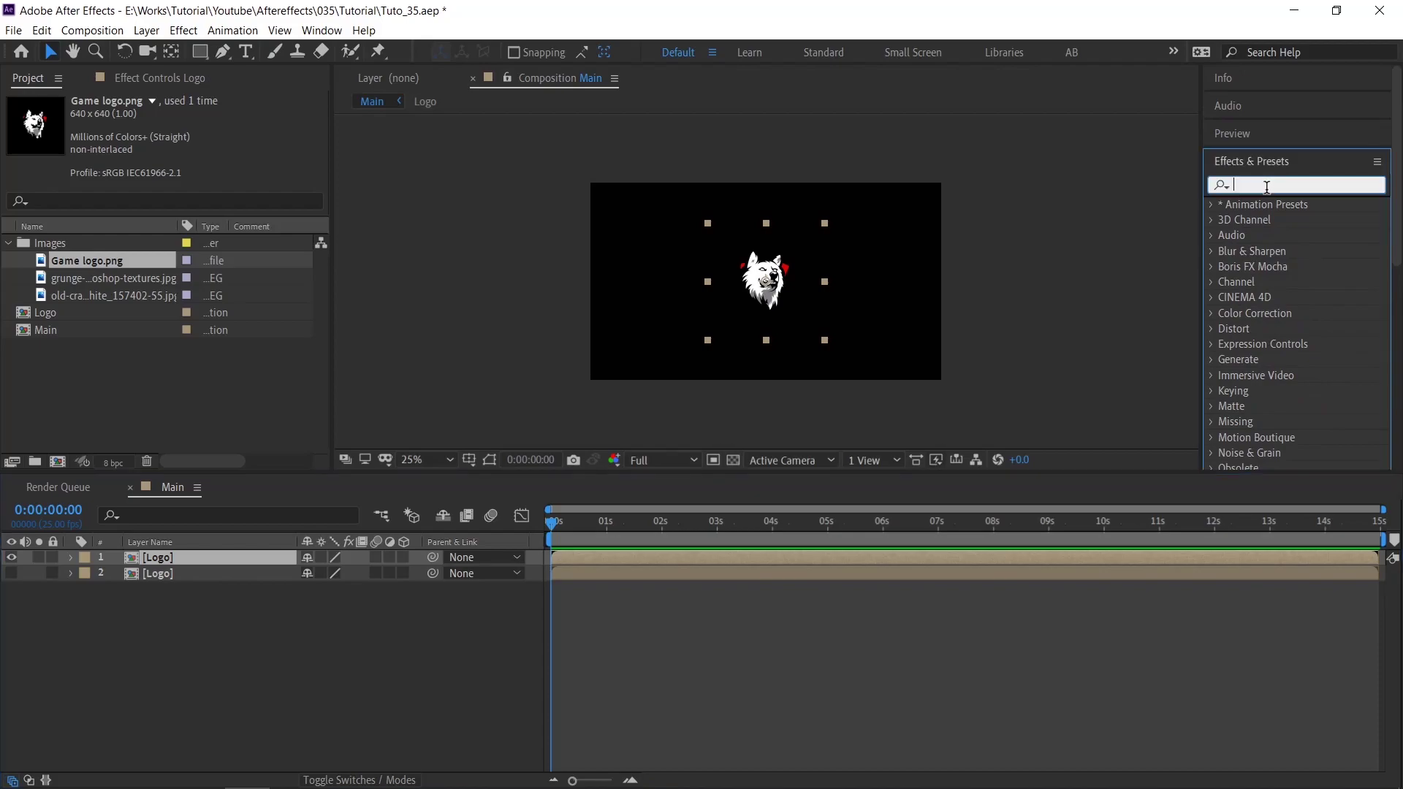
type("fill")
left_click_drag(1274, 300, 786, 289)
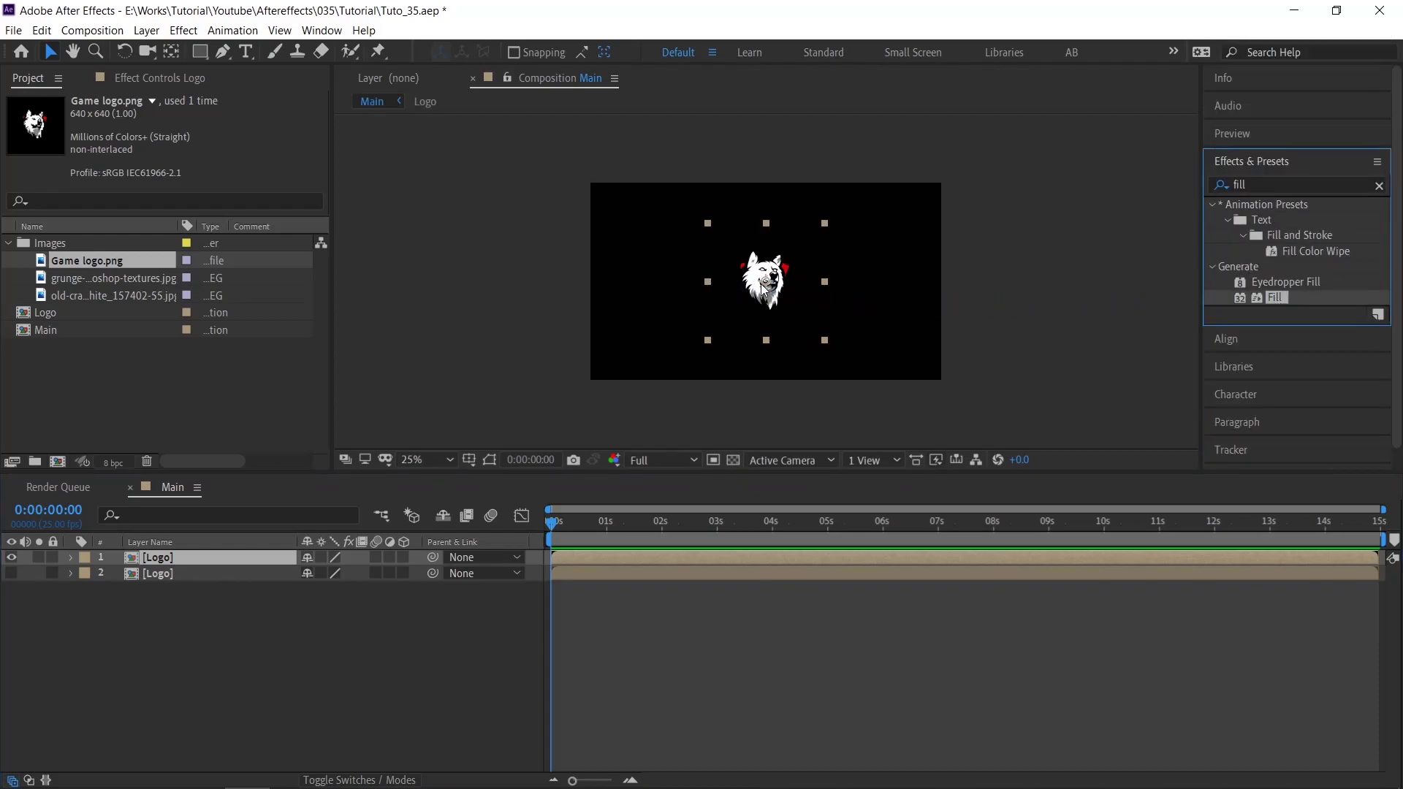
scroll(764, 287, "up", 2)
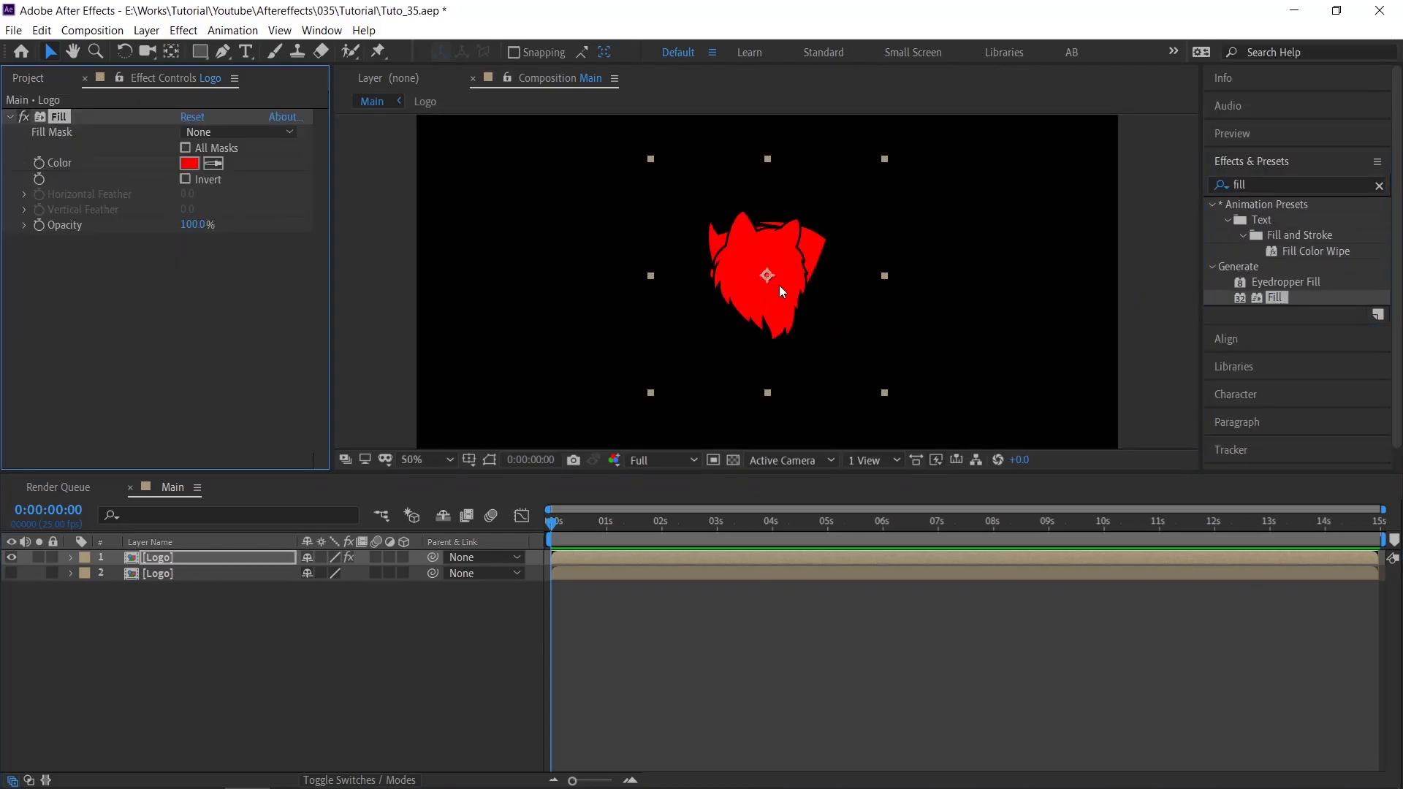
left_click(189, 163)
left_click_drag(1015, 386, 903, 575)
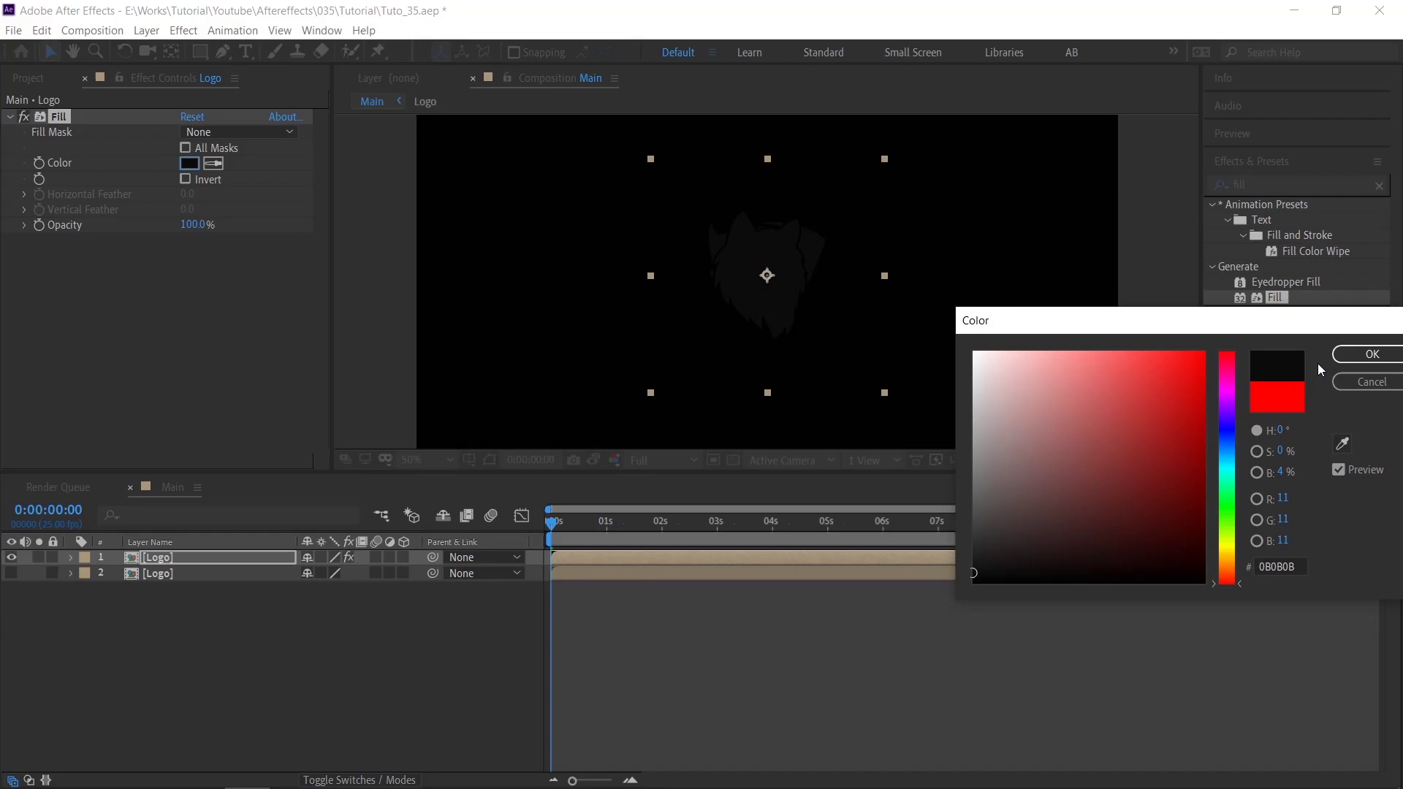
left_click(1367, 355)
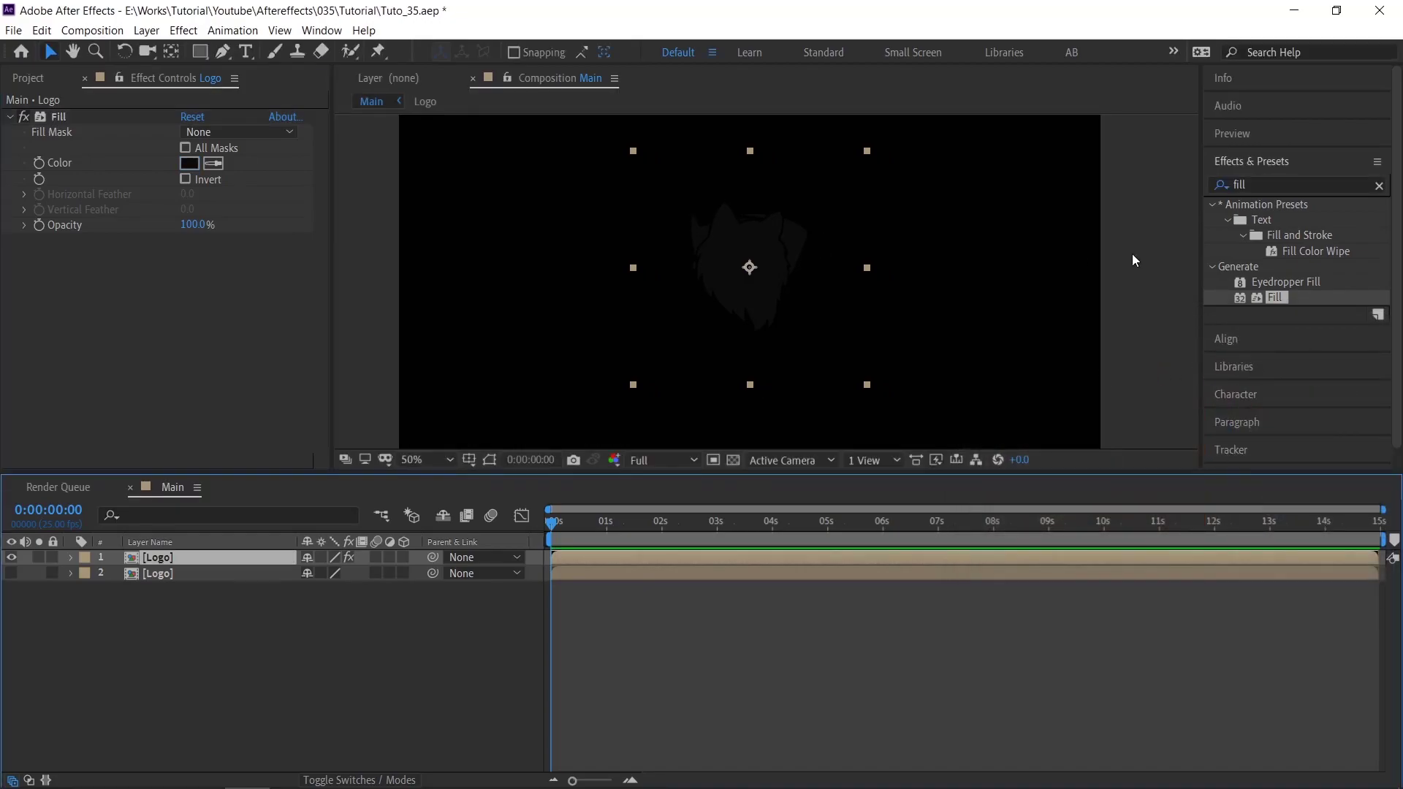
Apply the CC Light Sweep effect to the top Logo layer
left_click(1241, 184)
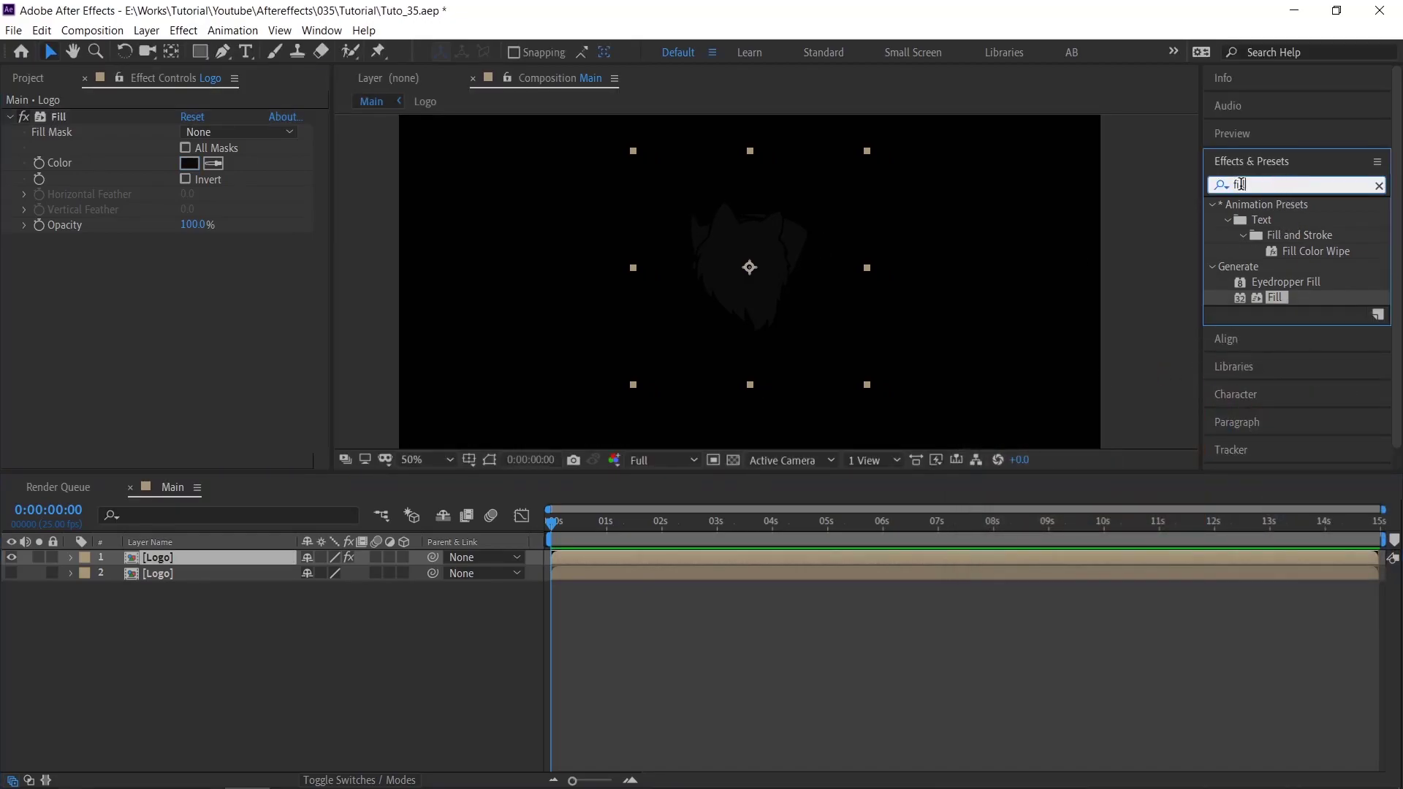
double_click(1241, 184)
type("cc light")
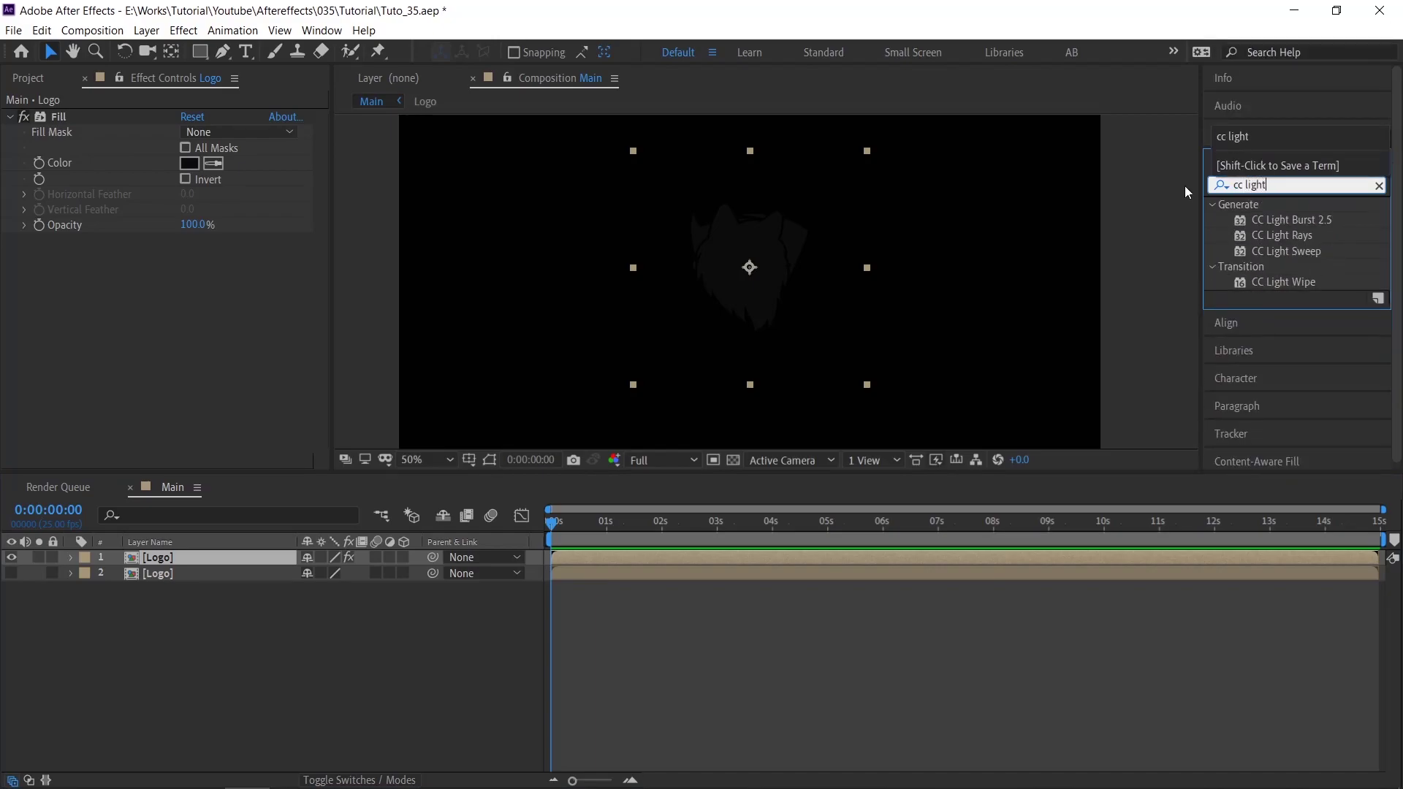
left_click(1265, 252)
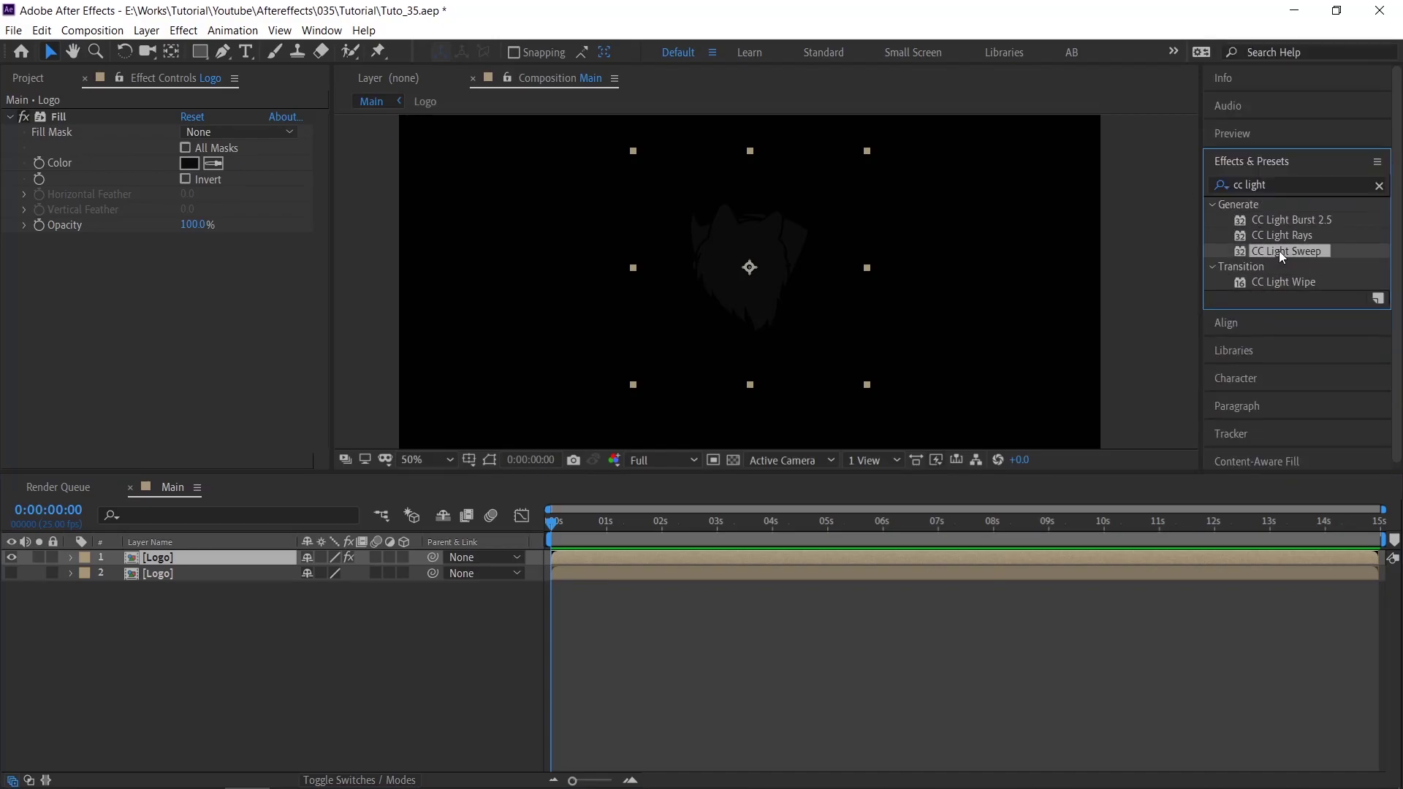
left_click_drag(1283, 249, 760, 261)
Set Sweep Intensity 0, Width 78, Center 623,132, and keyframe the Center
scroll(778, 248, "up", 1)
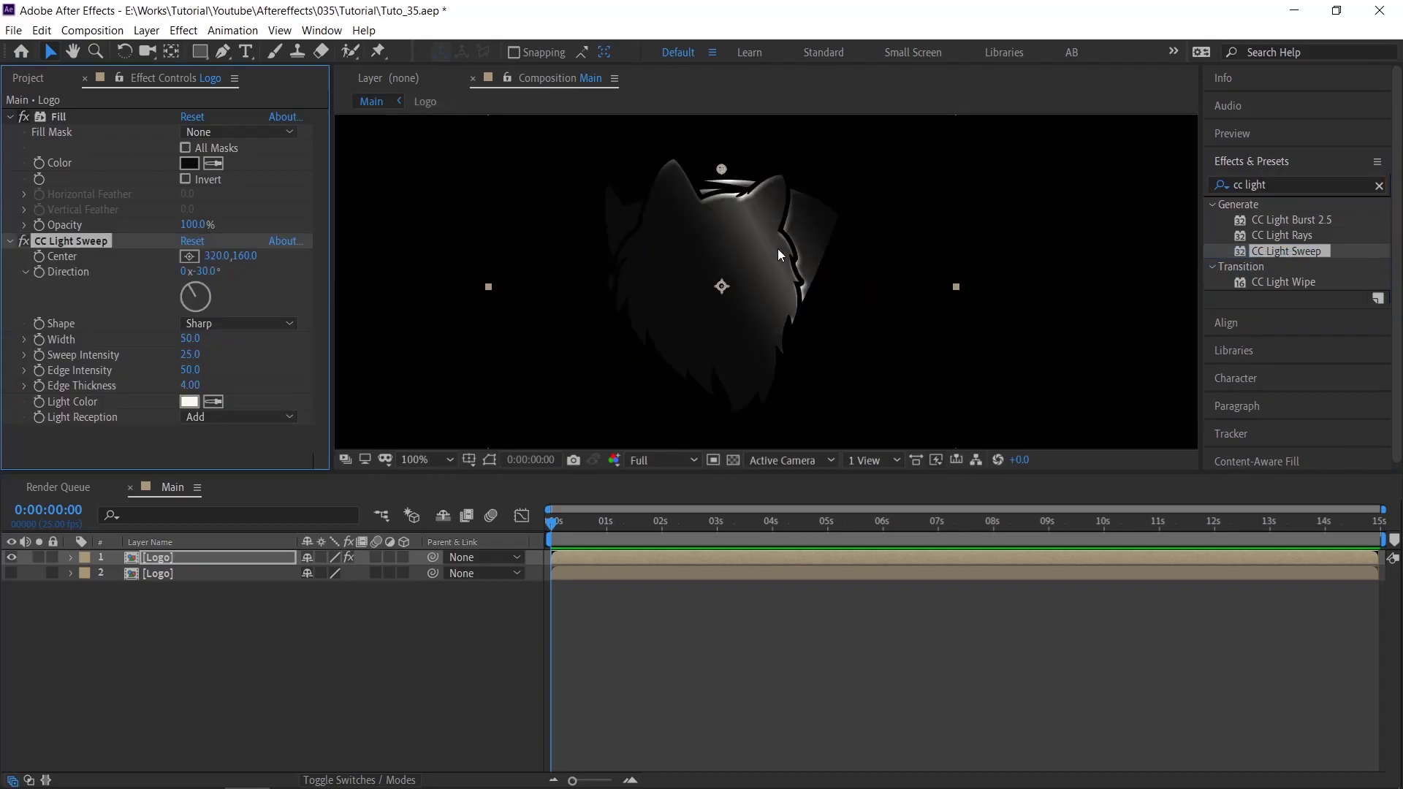
left_click_drag(721, 169, 387, 316)
left_click_drag(194, 355, 177, 356)
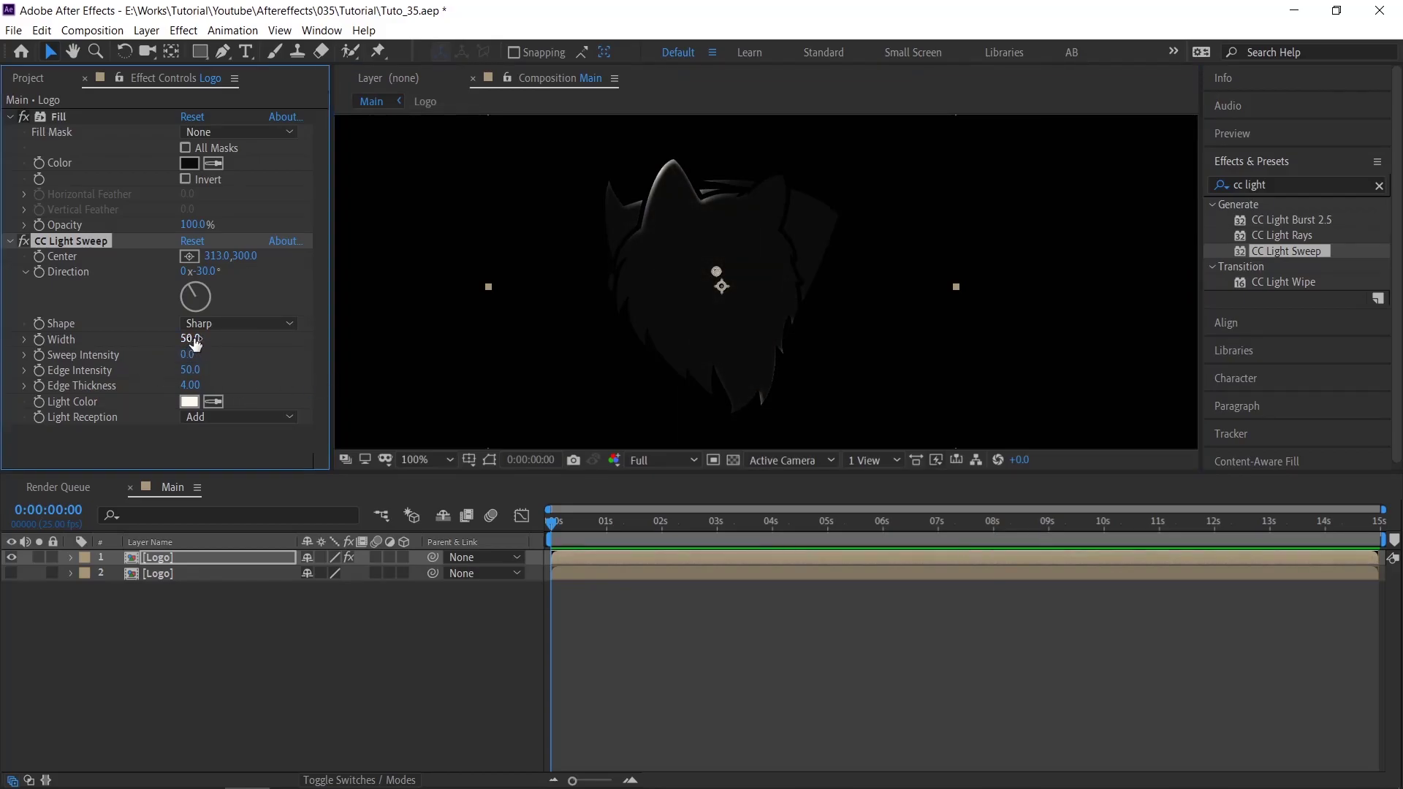
left_click_drag(192, 338, 221, 336)
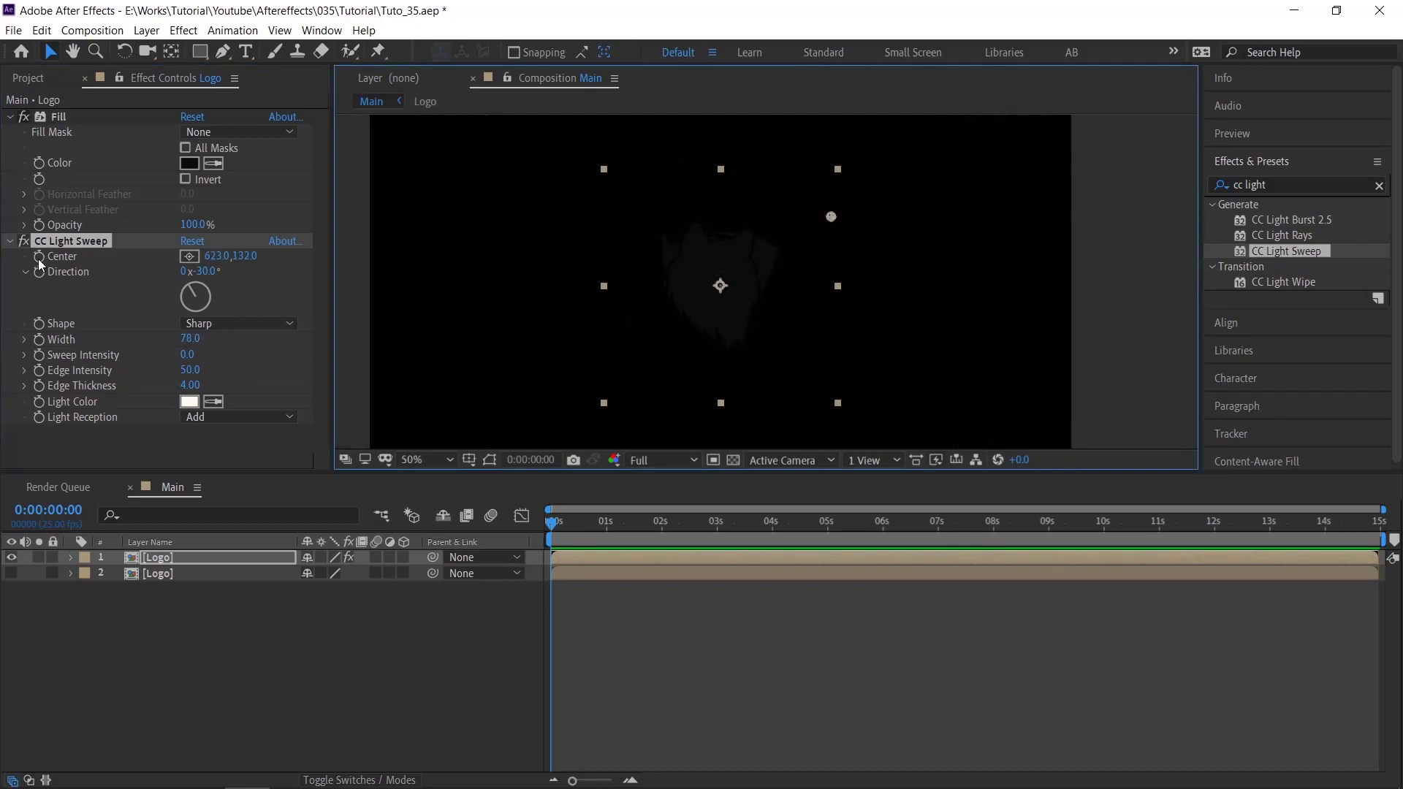
left_click(39, 260)
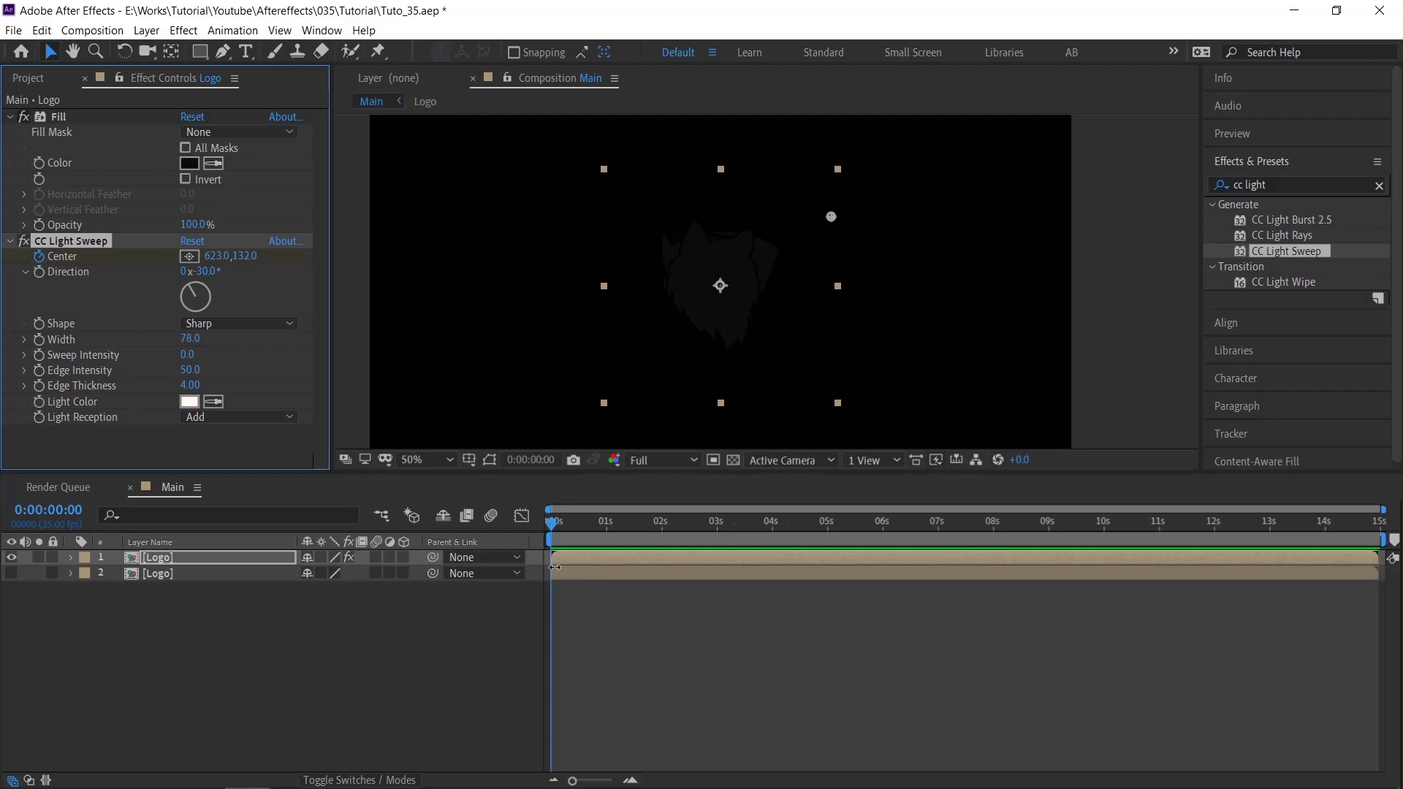
Add a second Center keyframe at -30.3,509 so the sweep crosses the logo, then preview it
left_click_drag(561, 538, 608, 542)
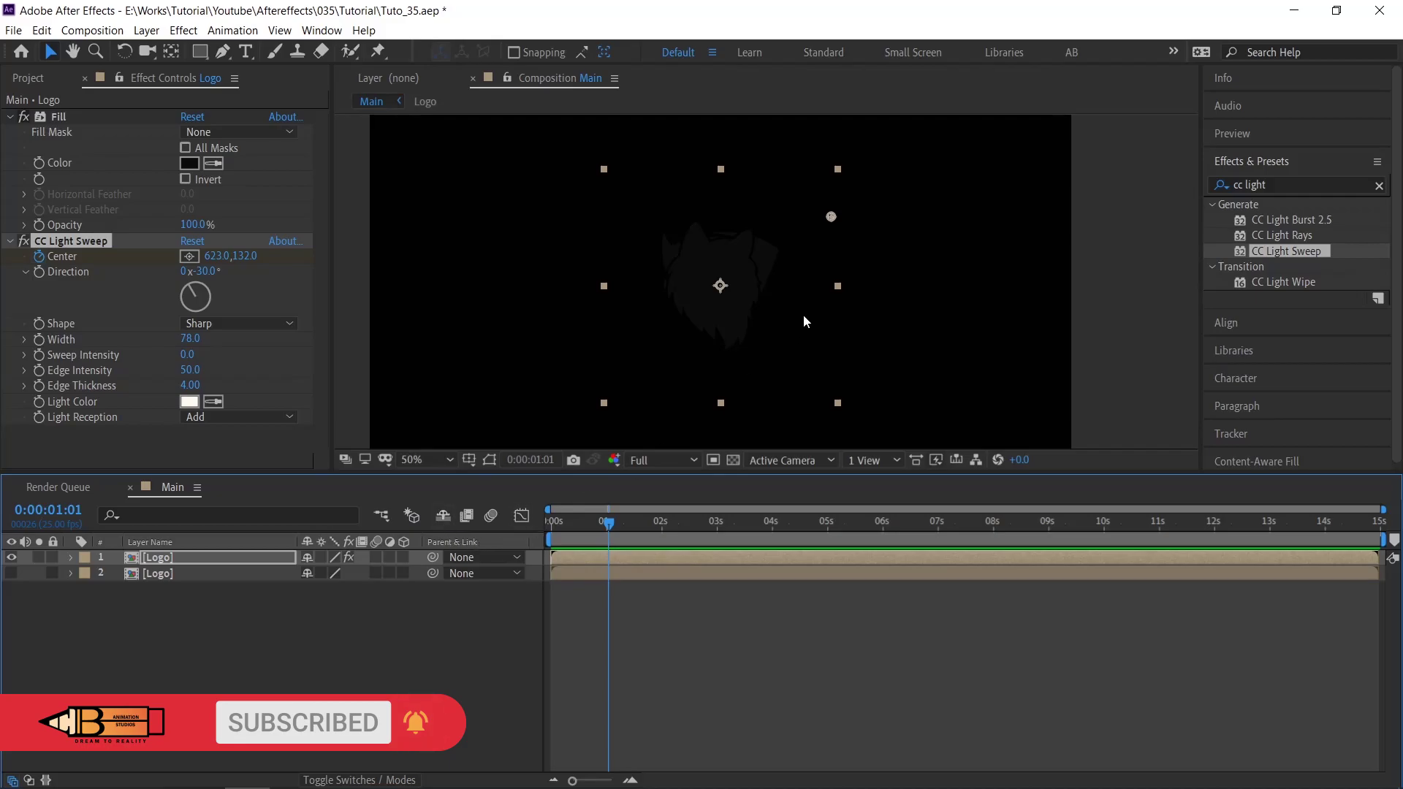
left_click_drag(831, 217, 591, 359)
left_click_drag(620, 524, 499, 542)
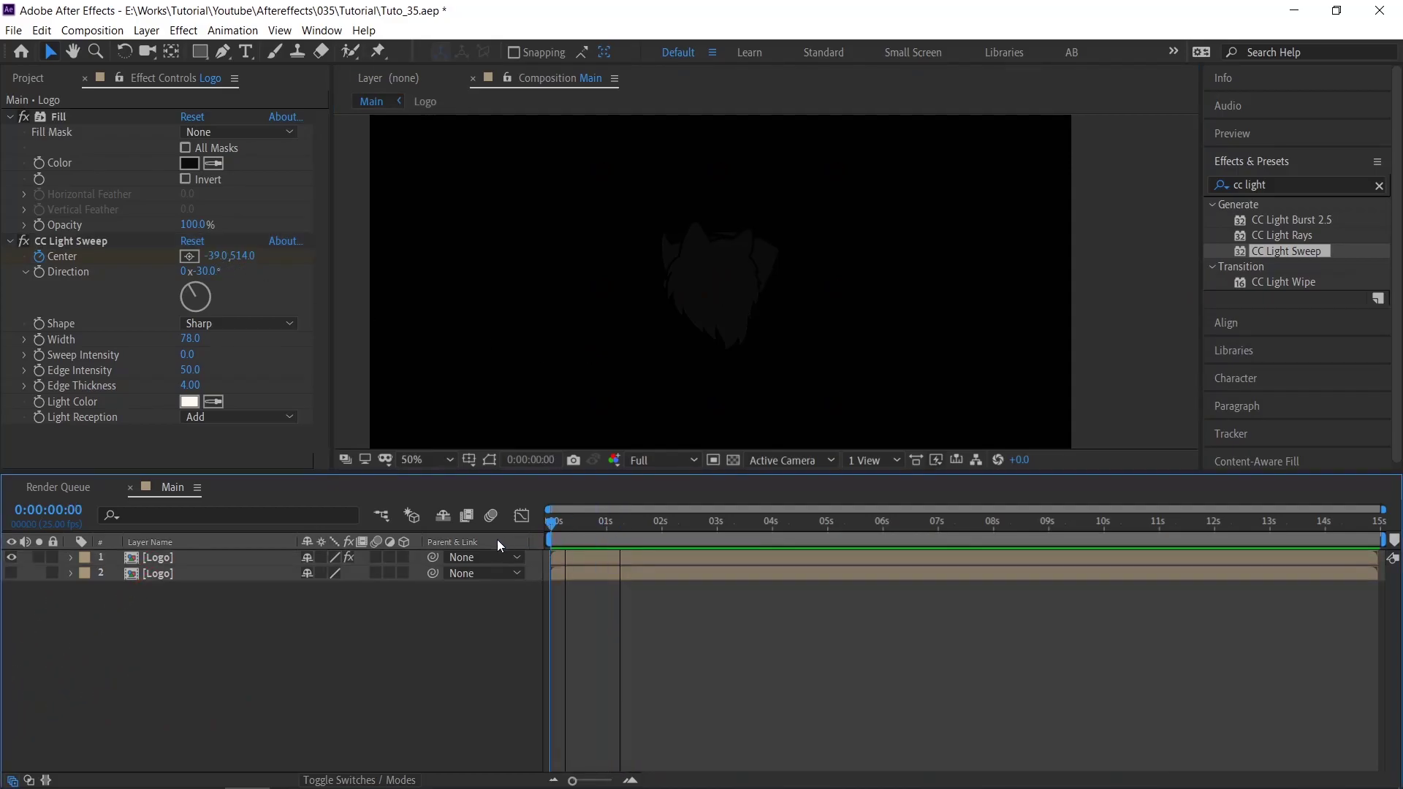
key("space")
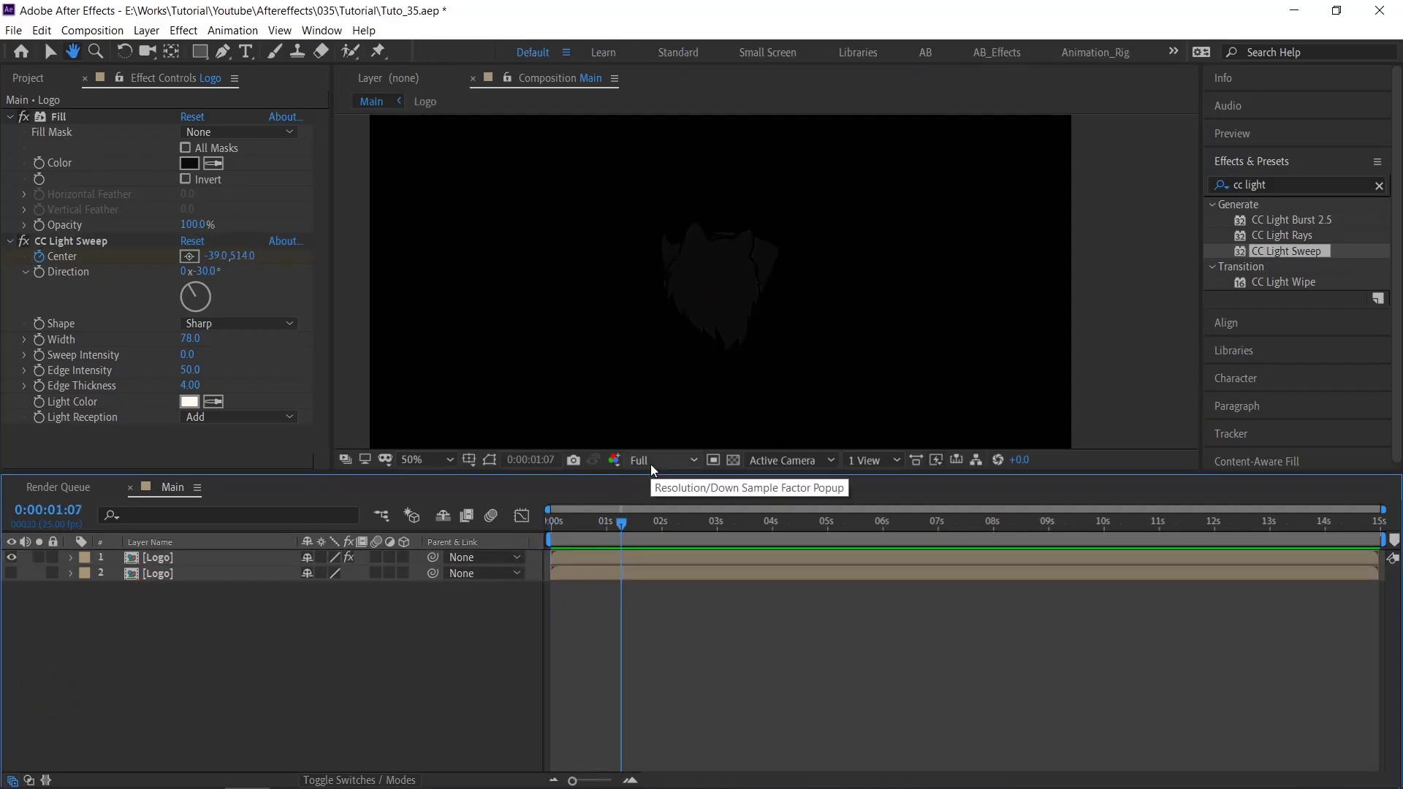
Move the end Center keyframe to 3 seconds and preview the slower sweep
left_click(674, 560)
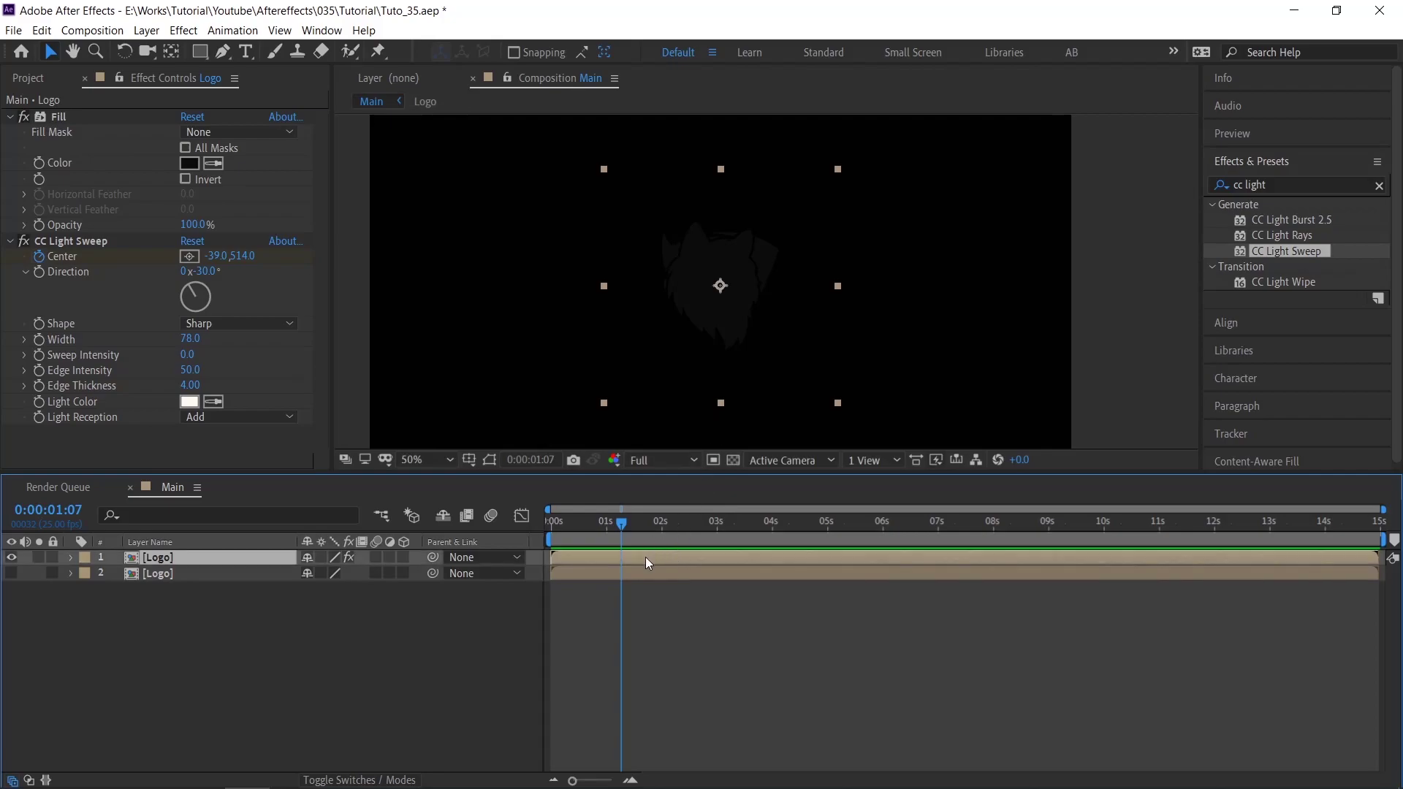
key("u")
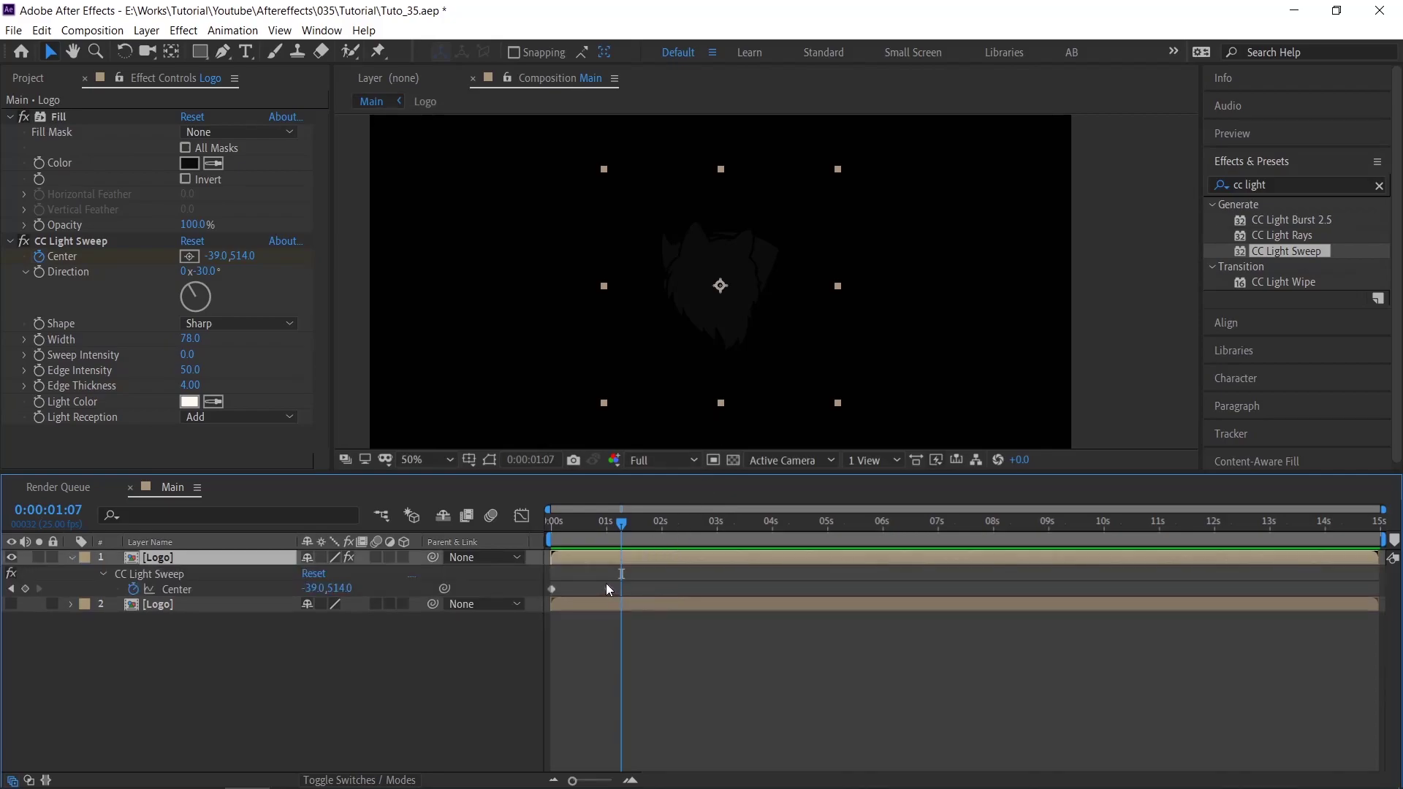
left_click(618, 589)
left_click_drag(641, 587, 722, 585)
key("Home")
key("space")
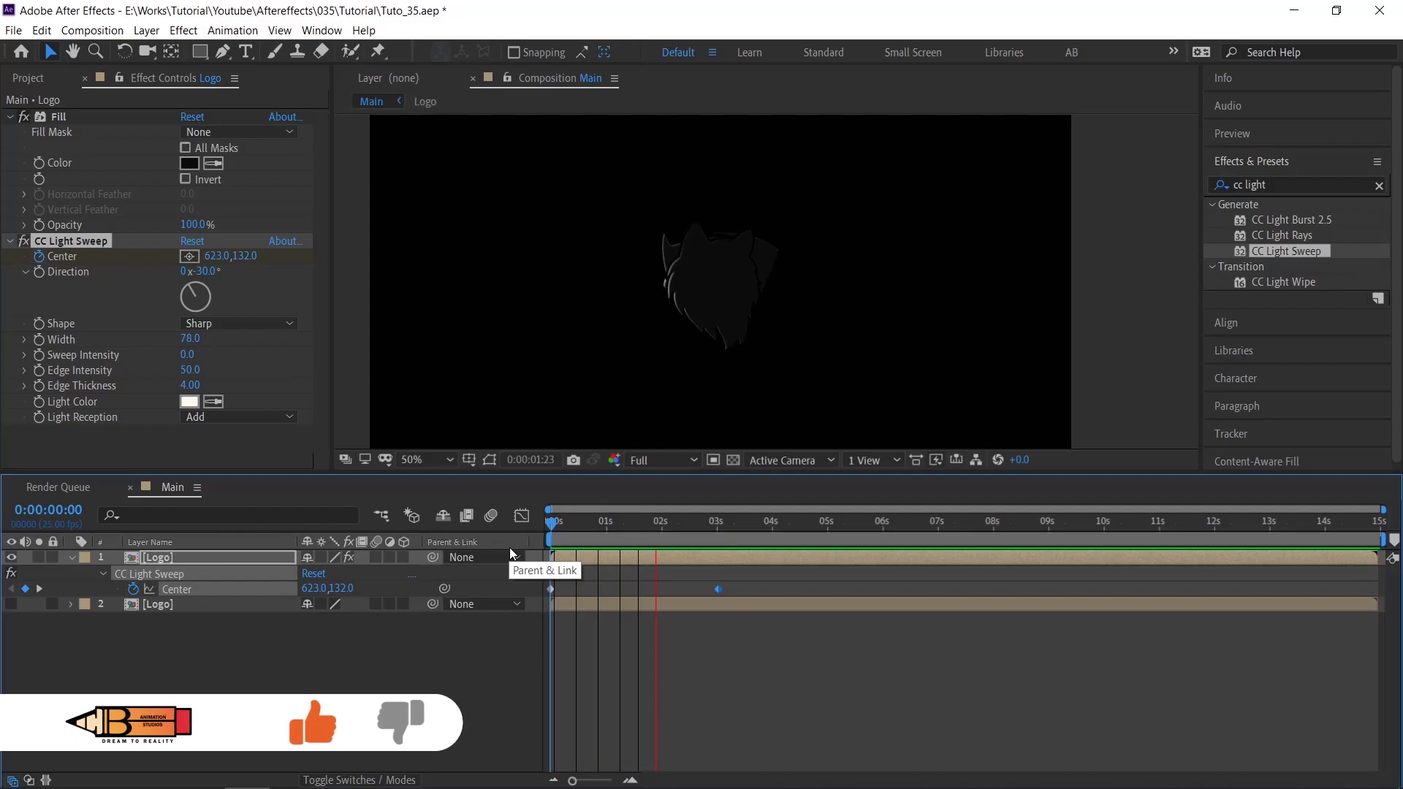
key("space")
left_click(716, 668)
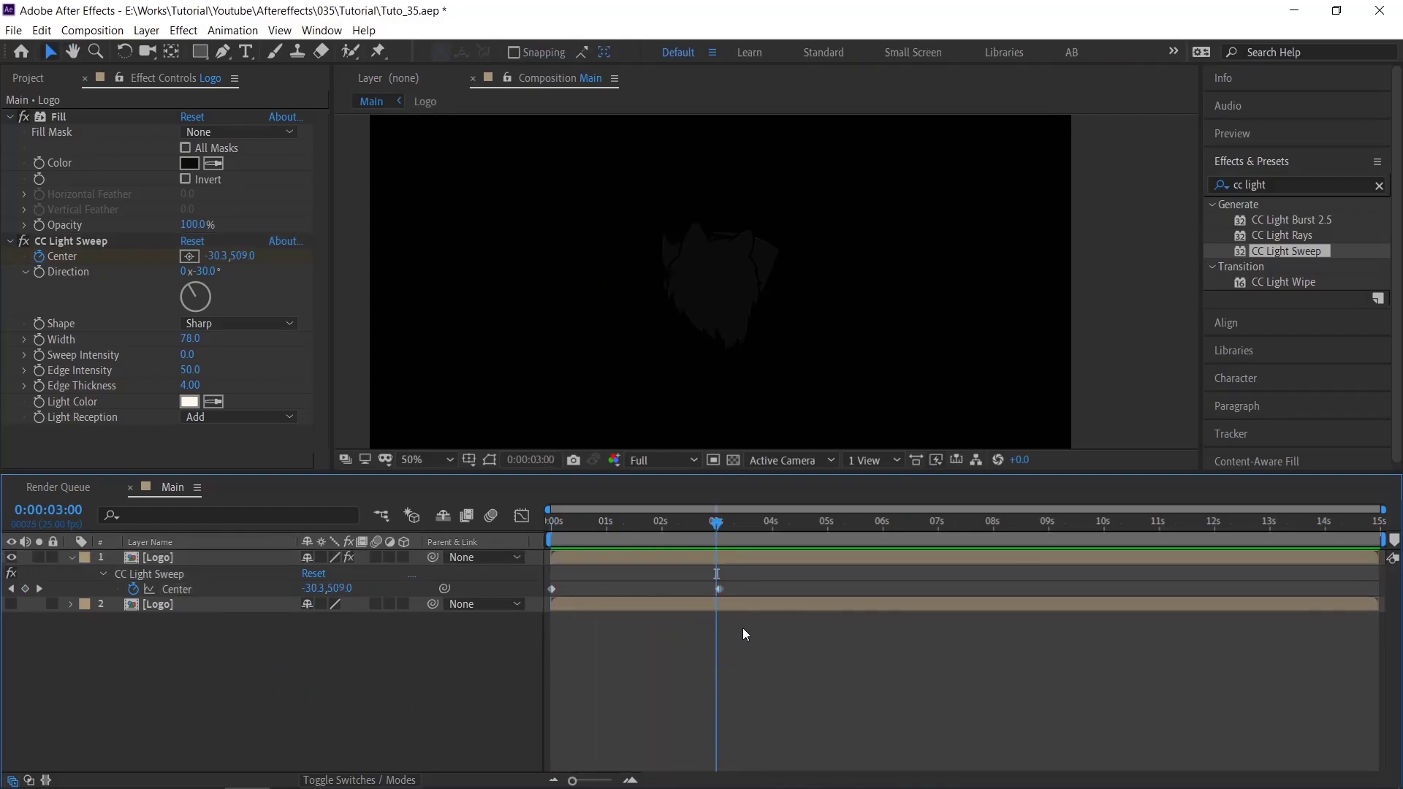
key("u")
key("space")
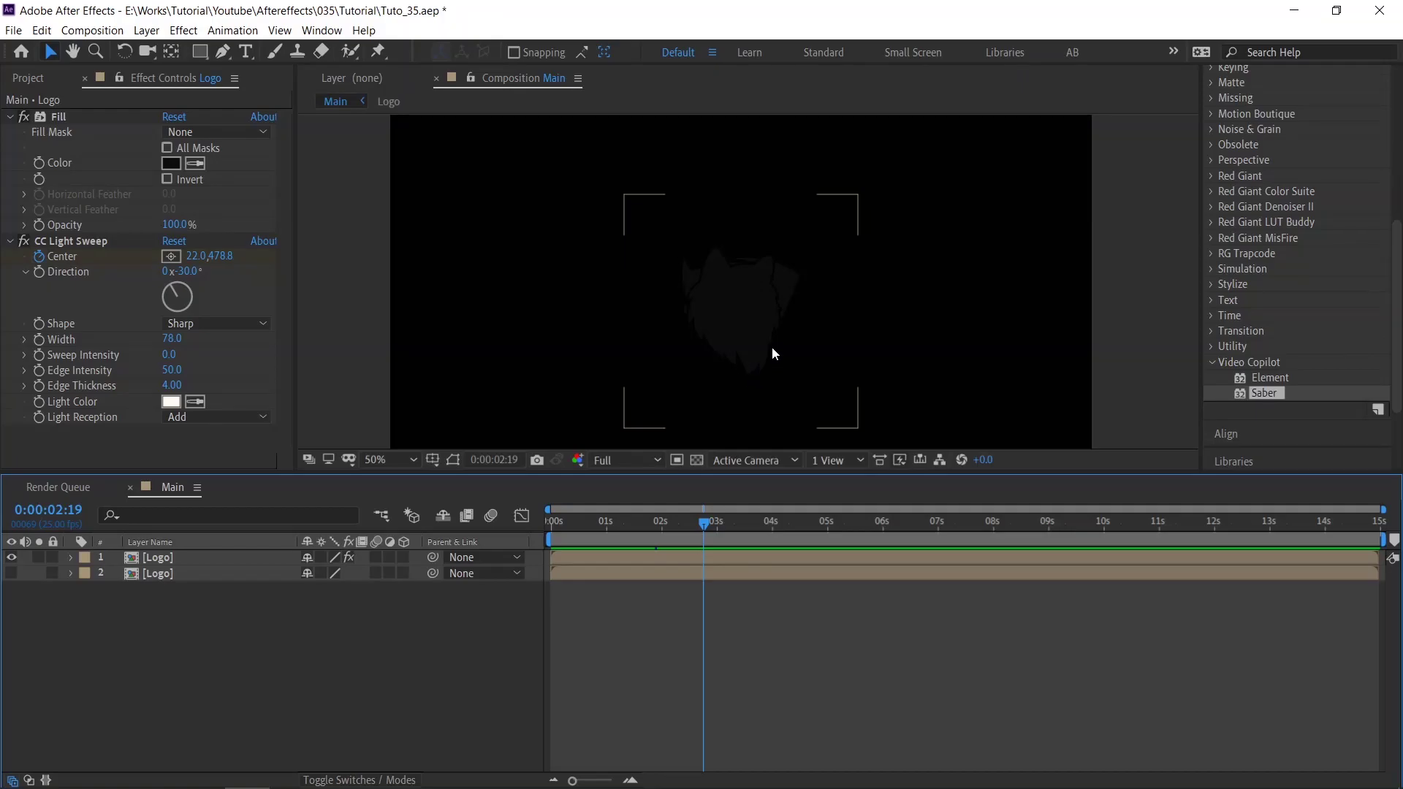
Unhide the second Logo layer and auto-trace it with default settings, showing the mask paths
left_click(209, 577)
left_click(319, 572)
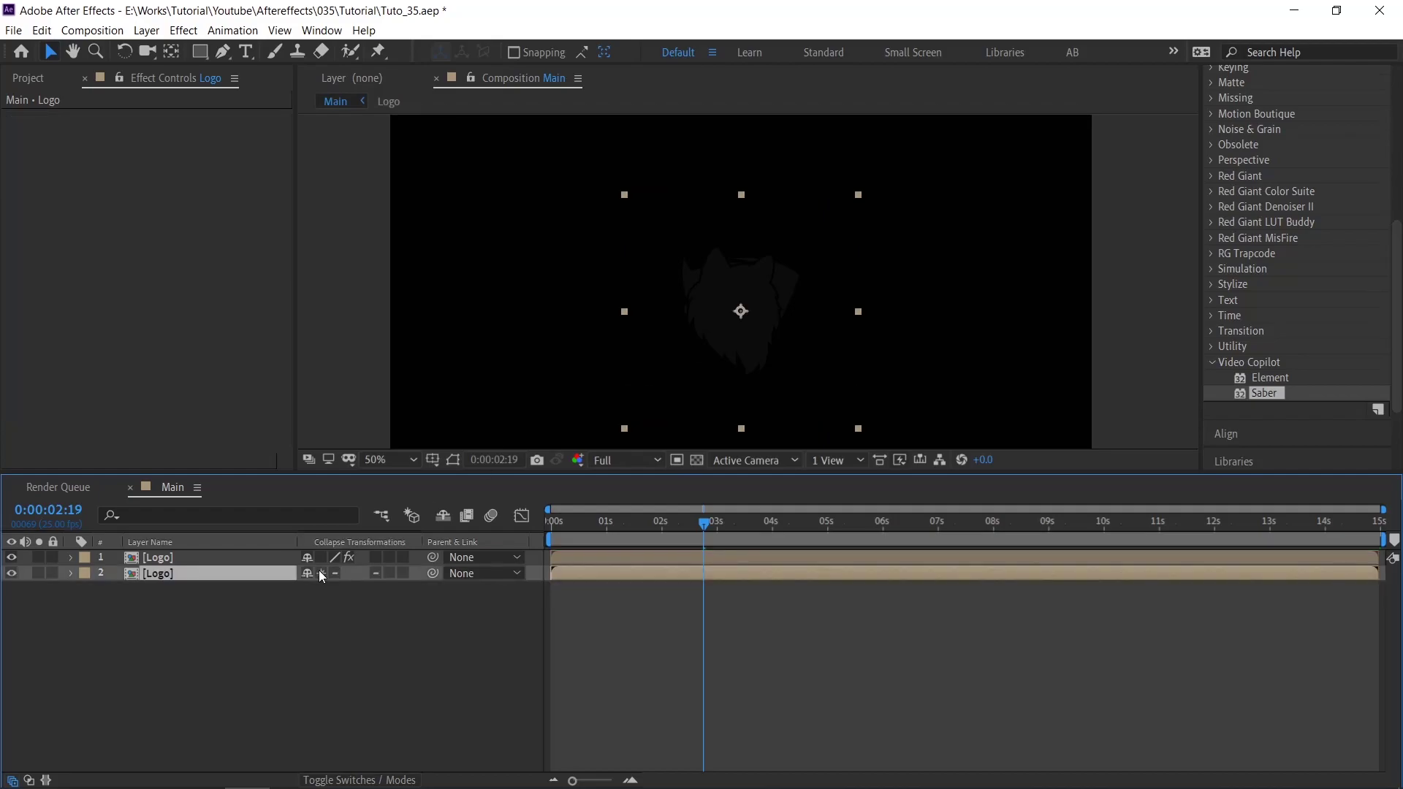
left_click(146, 30)
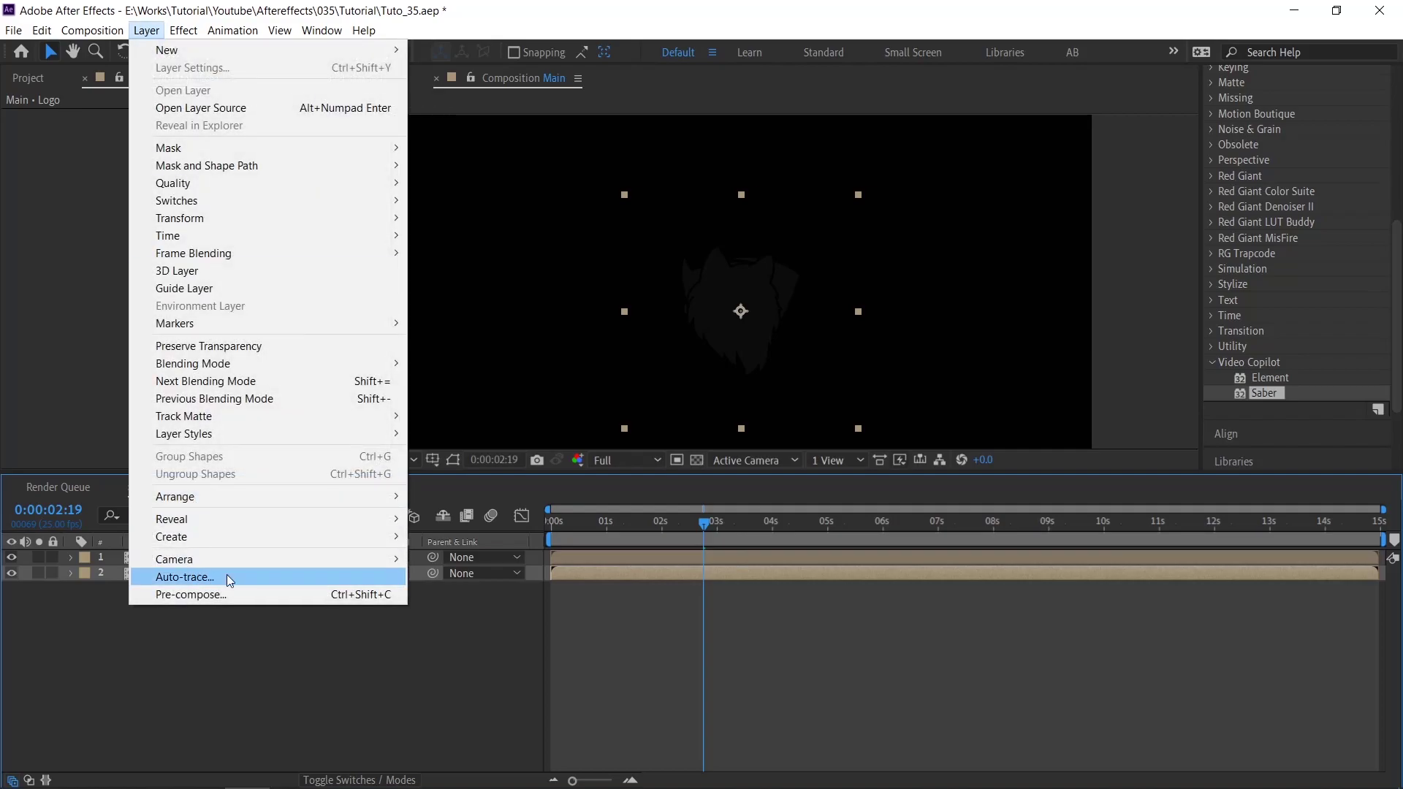
left_click(228, 578)
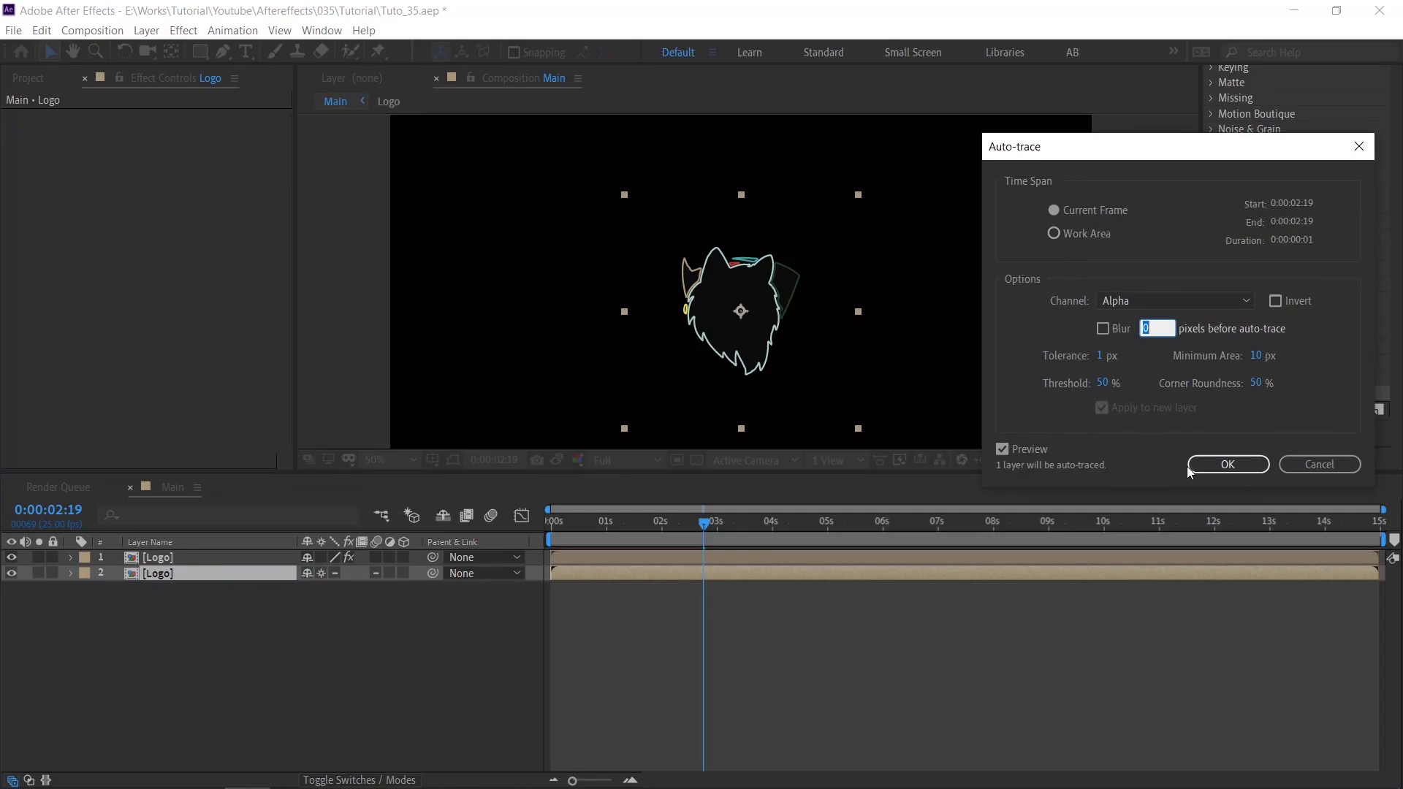
left_click(1228, 465)
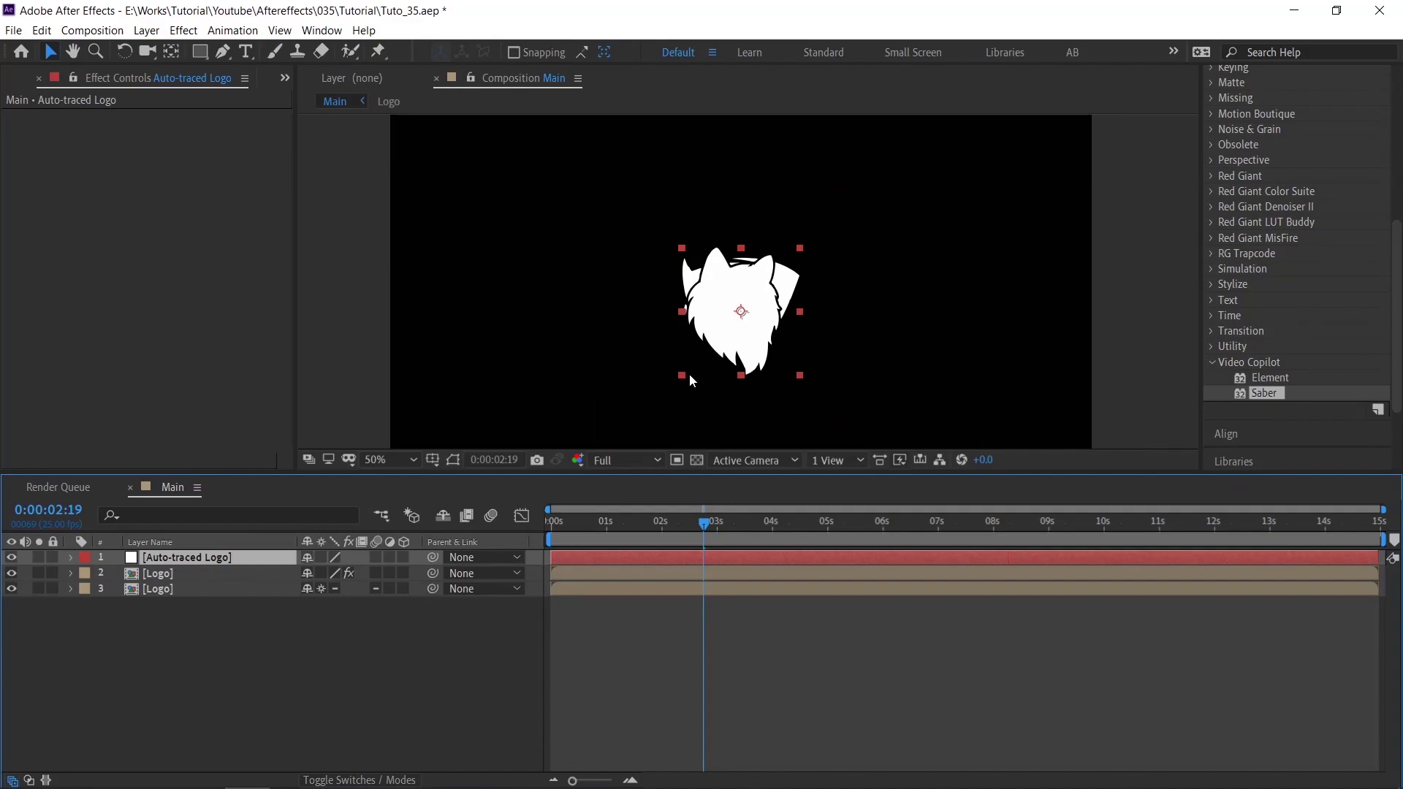
left_click(454, 459)
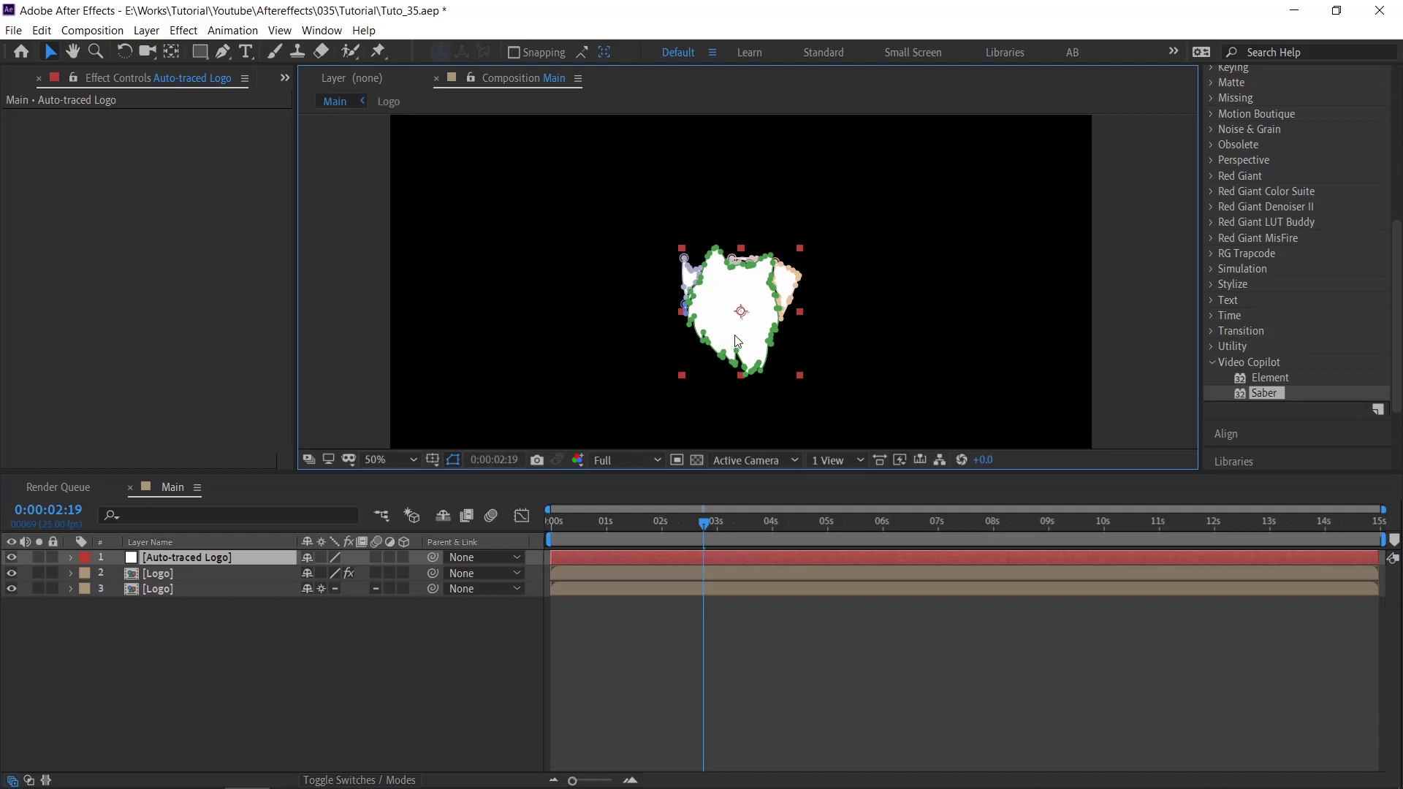
scroll(740, 341, "up", 1)
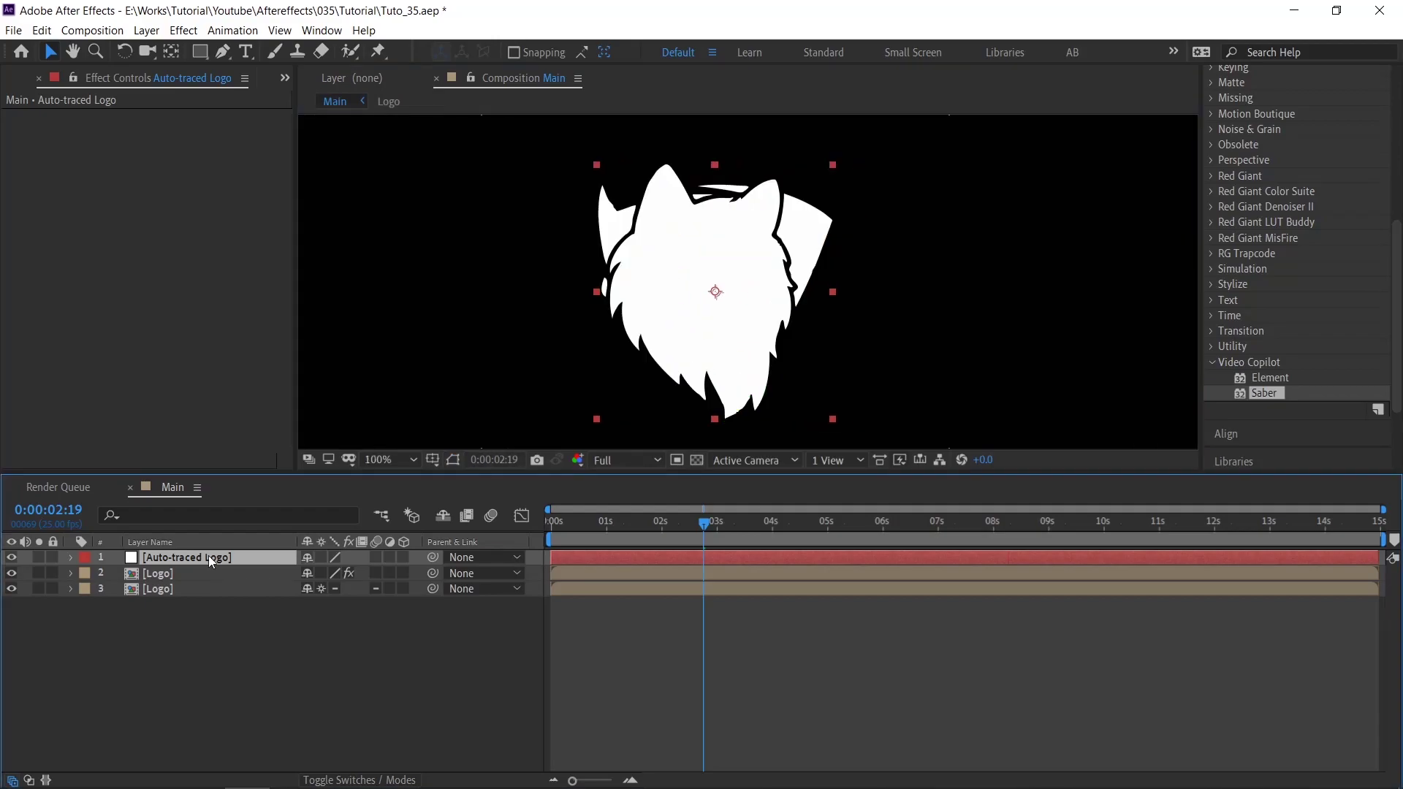
Rename the traced layer to Saber, hide the bottom Logo layer, and open Saber's Core Type choices
key("Return")
type("Saber")
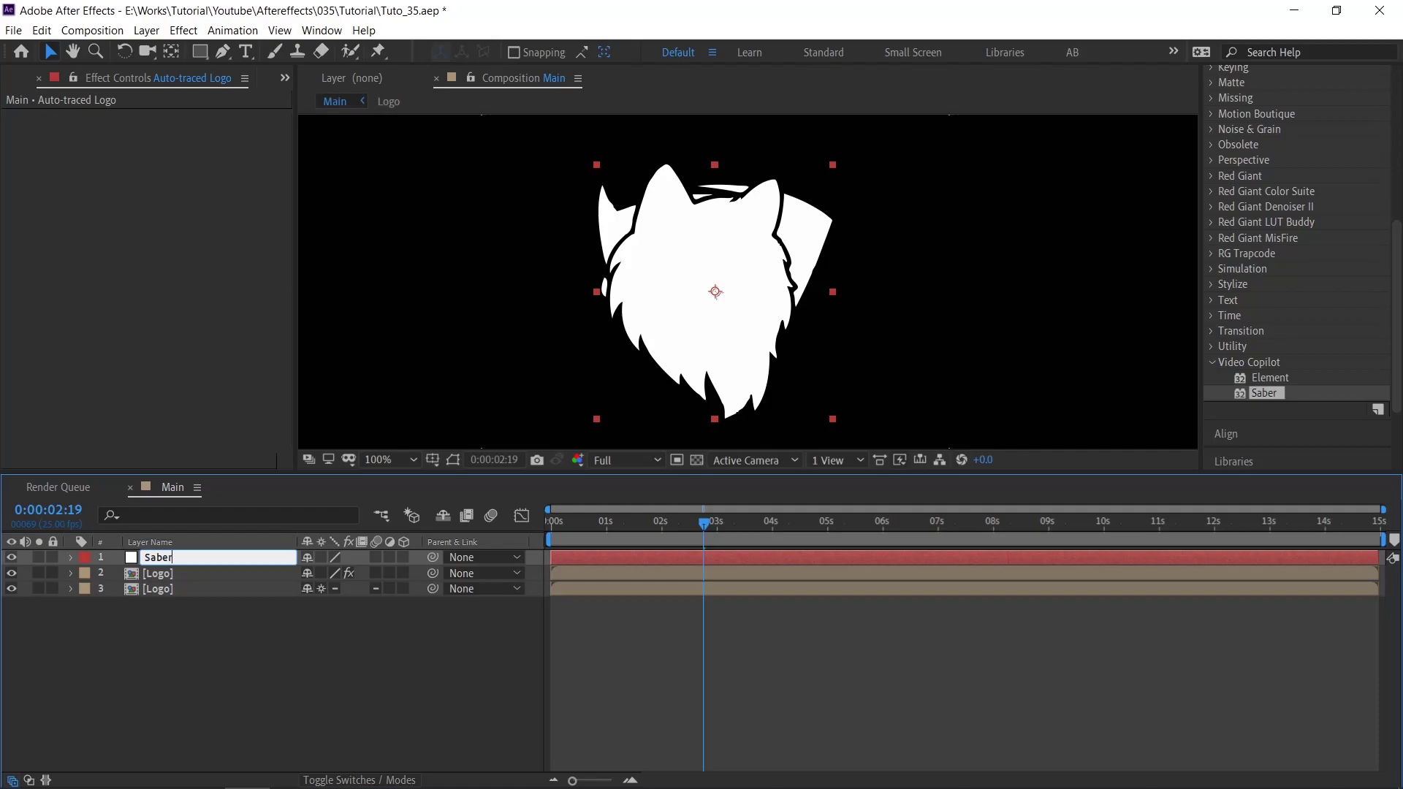
key("Return")
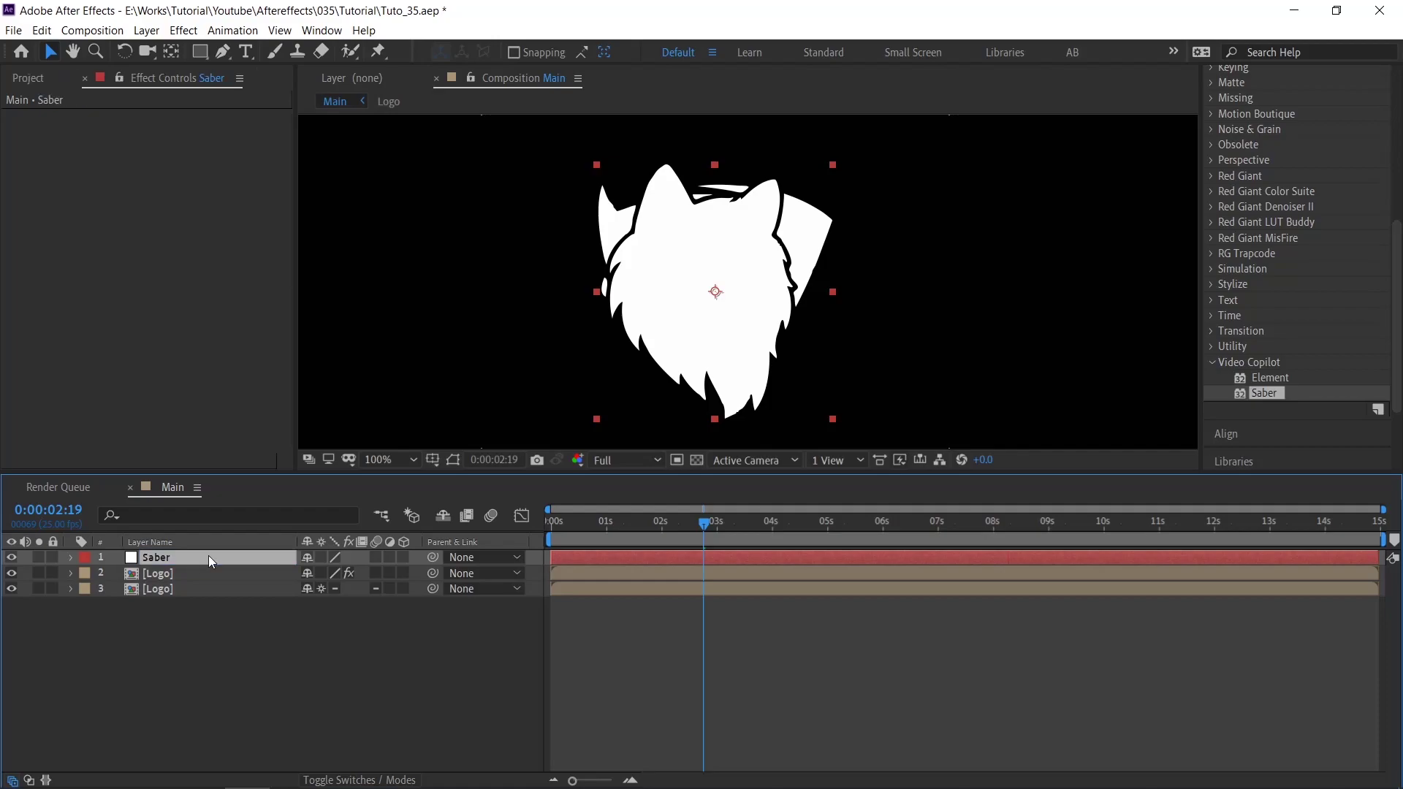
left_click(12, 589)
scroll(691, 256, "down", 2)
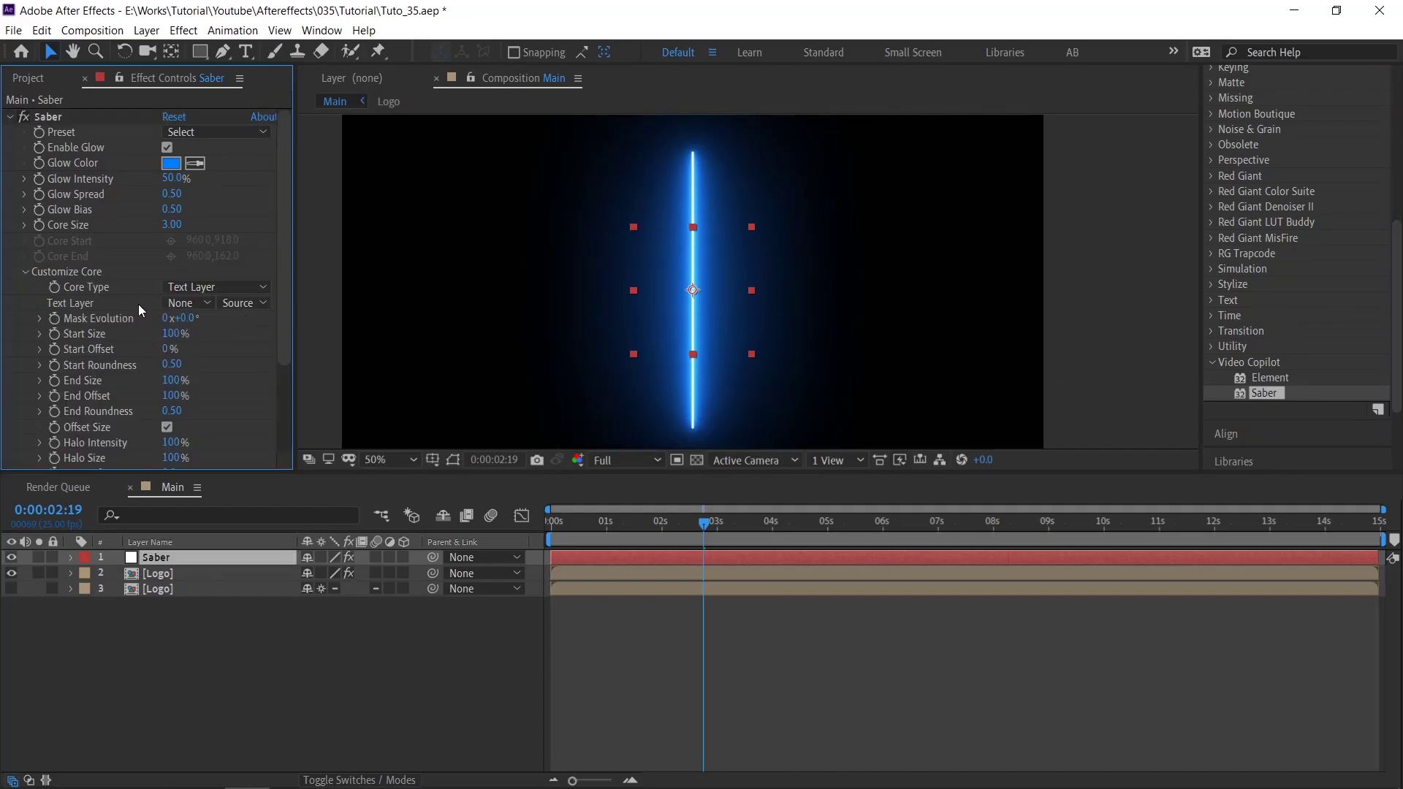
left_click(192, 287)
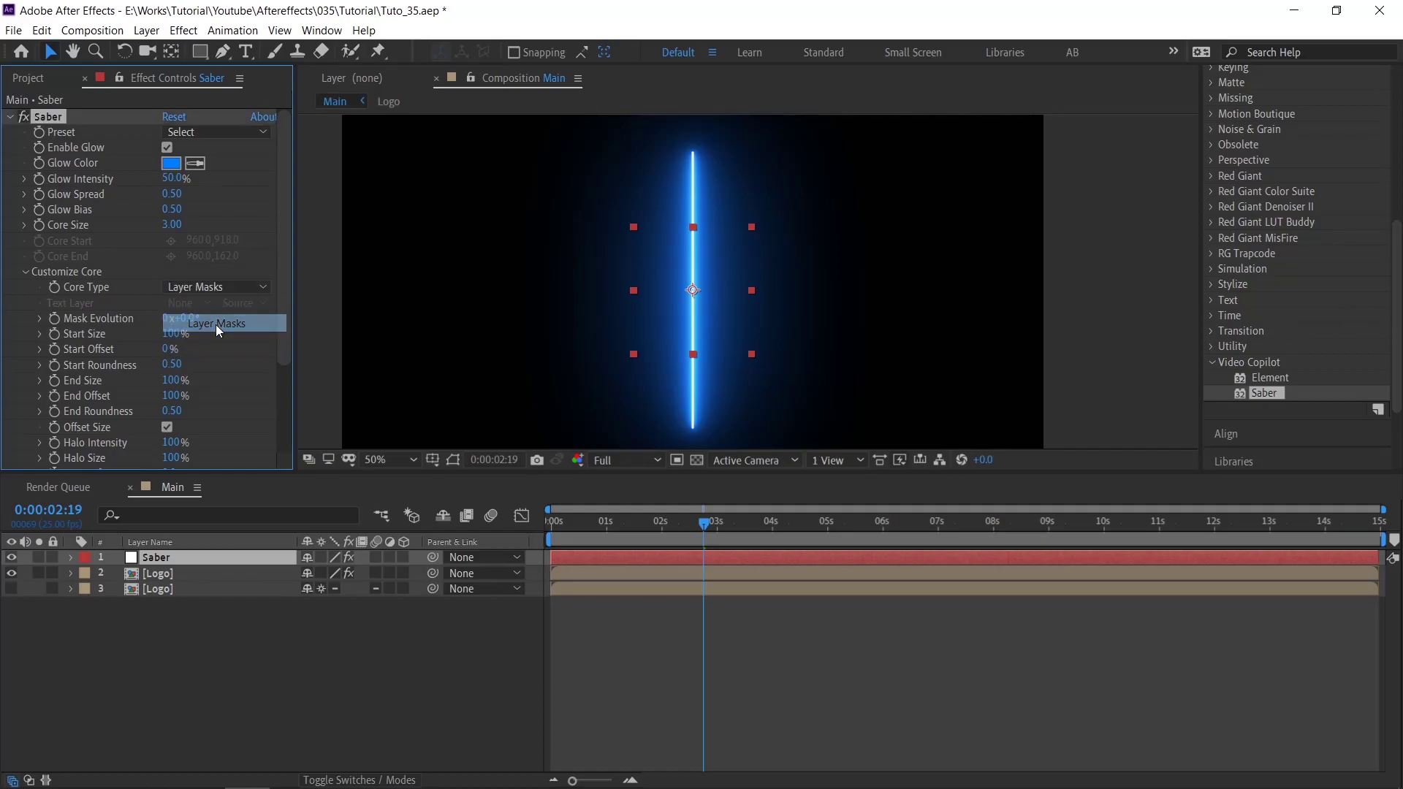
Set Saber's Core Type to Layer Masks and reduce the glow intensity, spread and core size
left_click(217, 325)
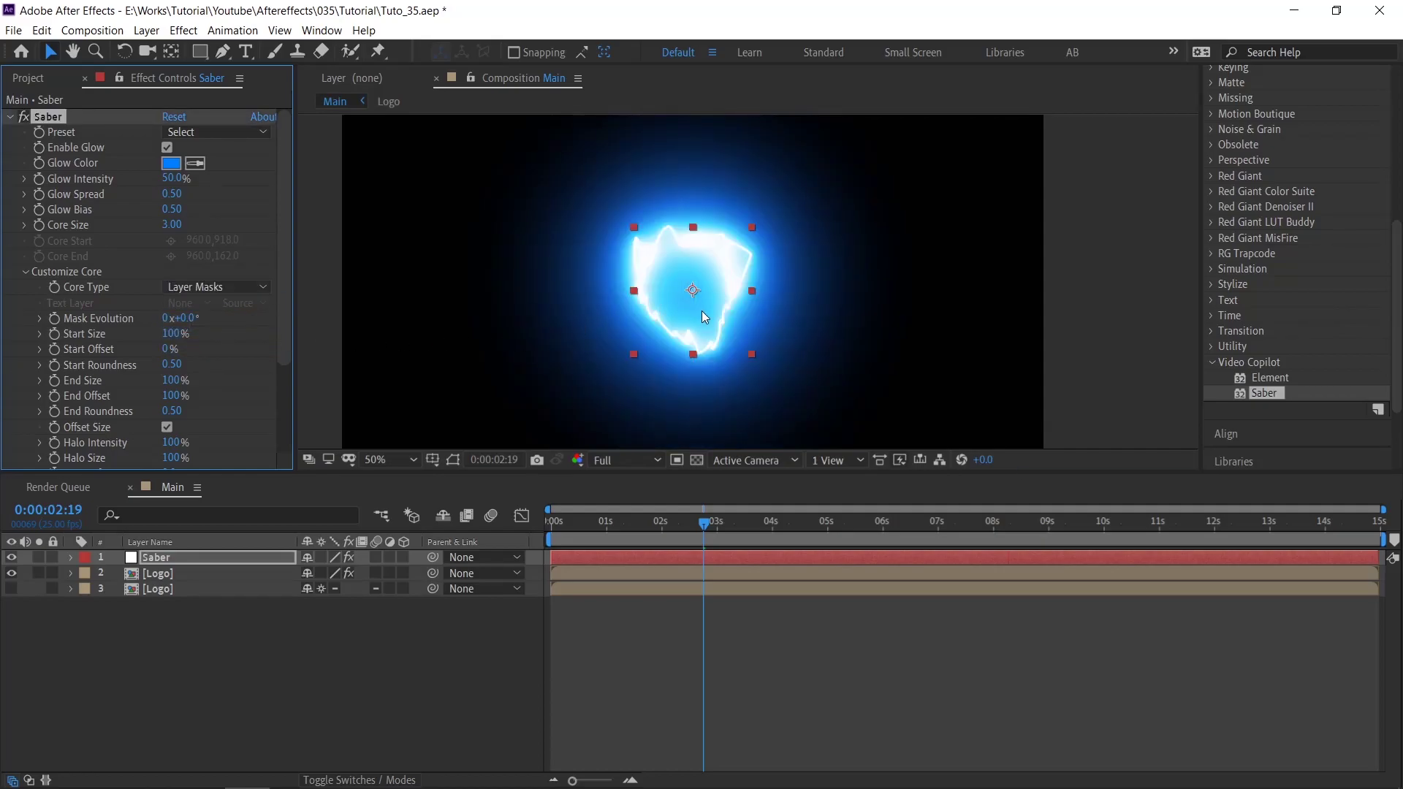
scroll(704, 316, "up", 2)
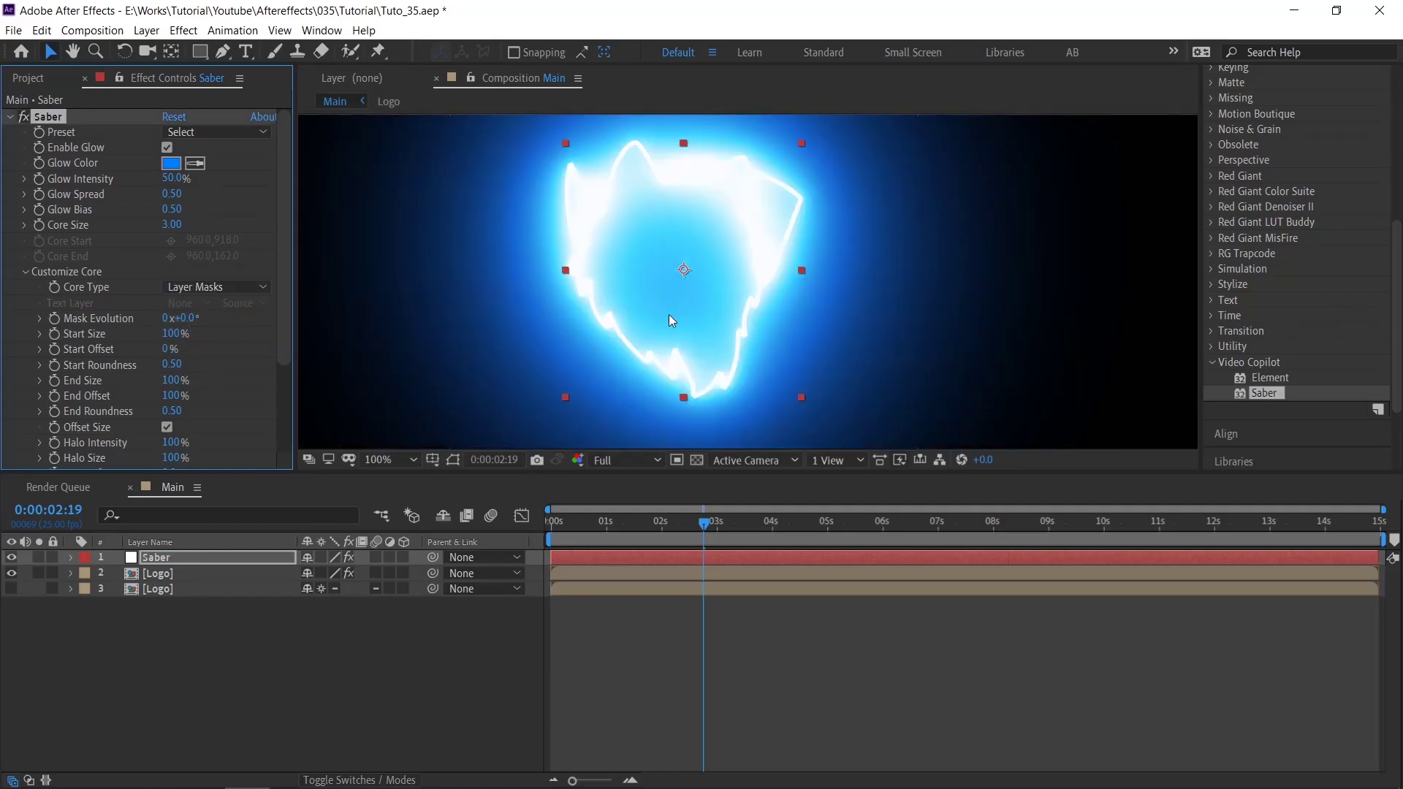
middle_click(678, 361)
left_click_drag(171, 179, 161, 223)
scroll(631, 338, "down", 2)
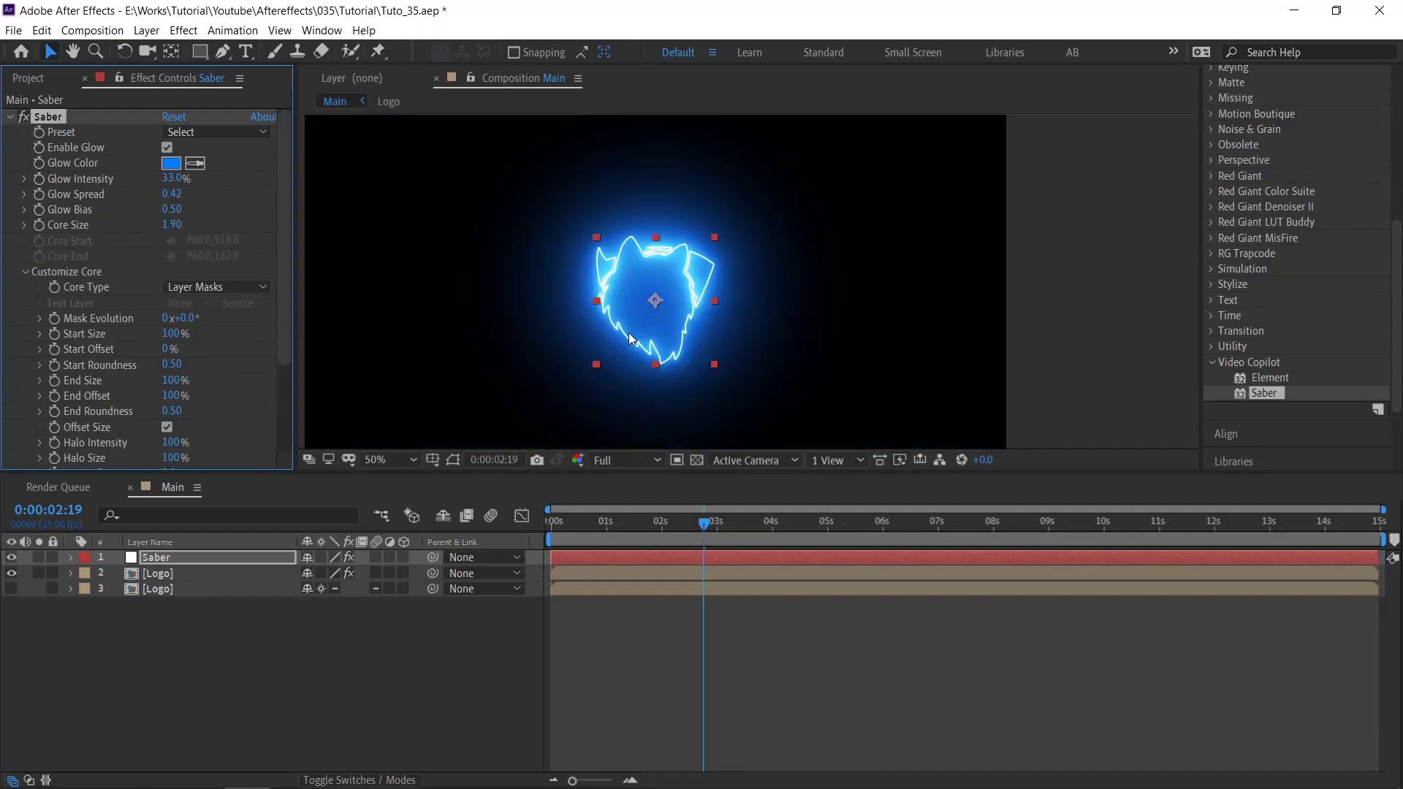
scroll(152, 296, "down", 3)
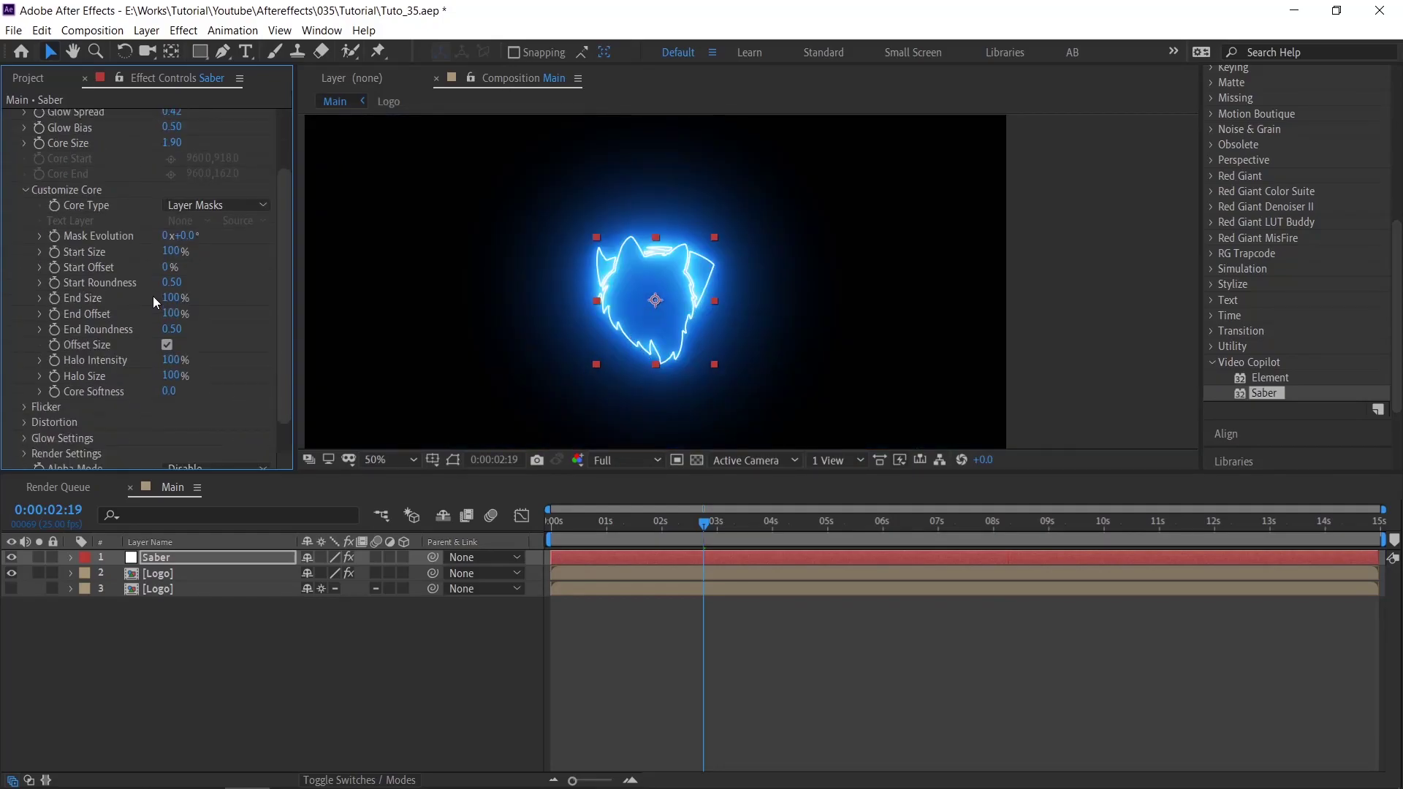
scroll(153, 296, "up", 3)
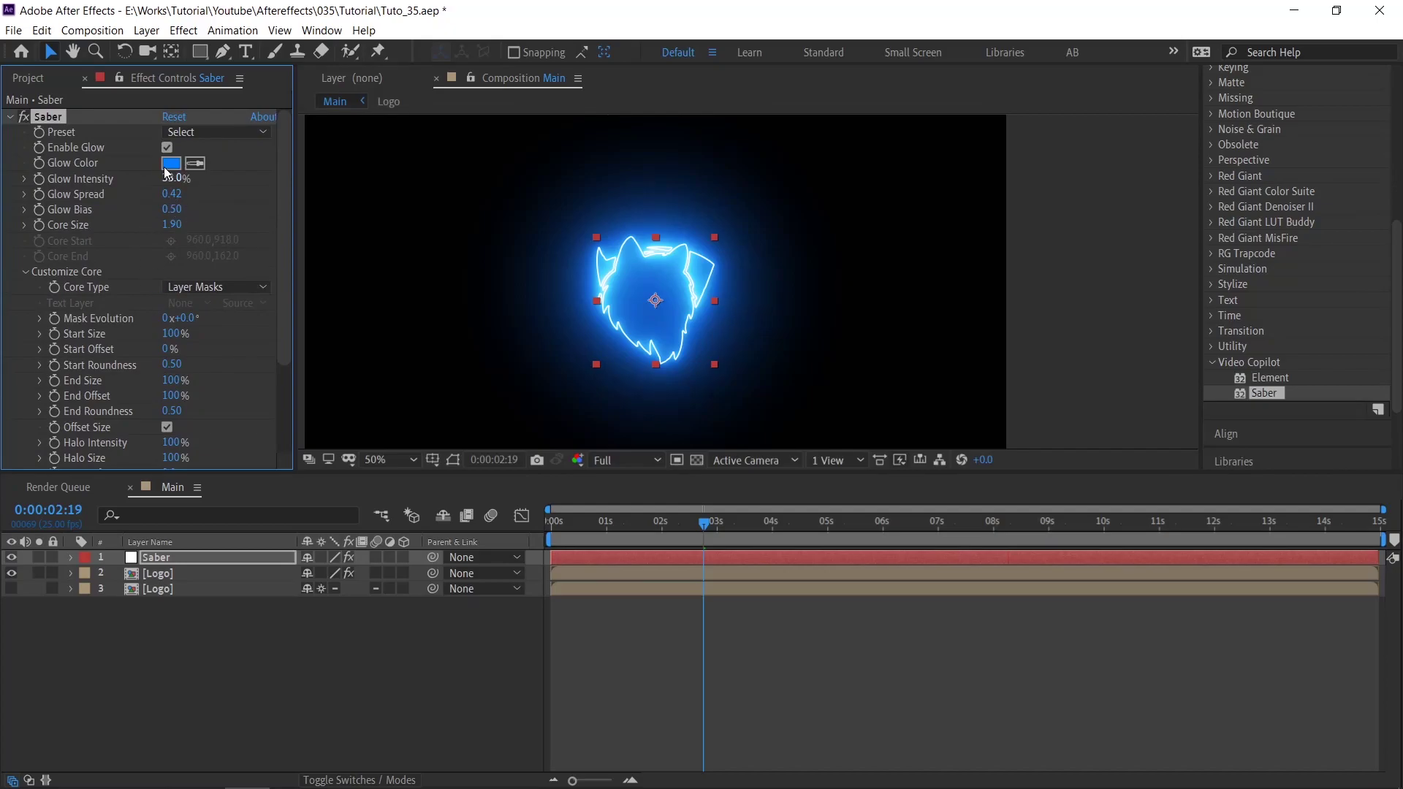
Apply the Cellular Saber preset and lower Glow Intensity to 171%
left_click(183, 132)
scroll(296, 184, "down", 3)
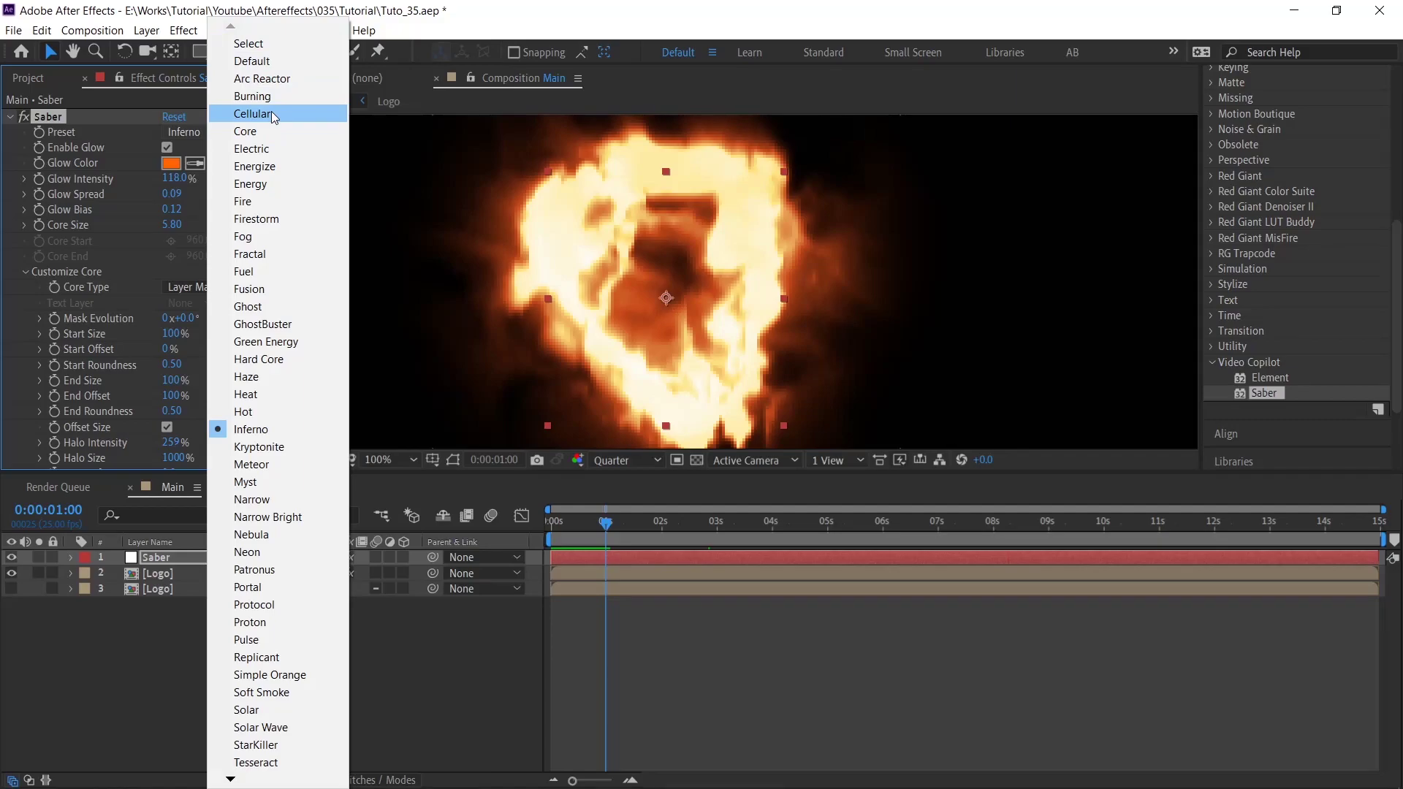
left_click(271, 114)
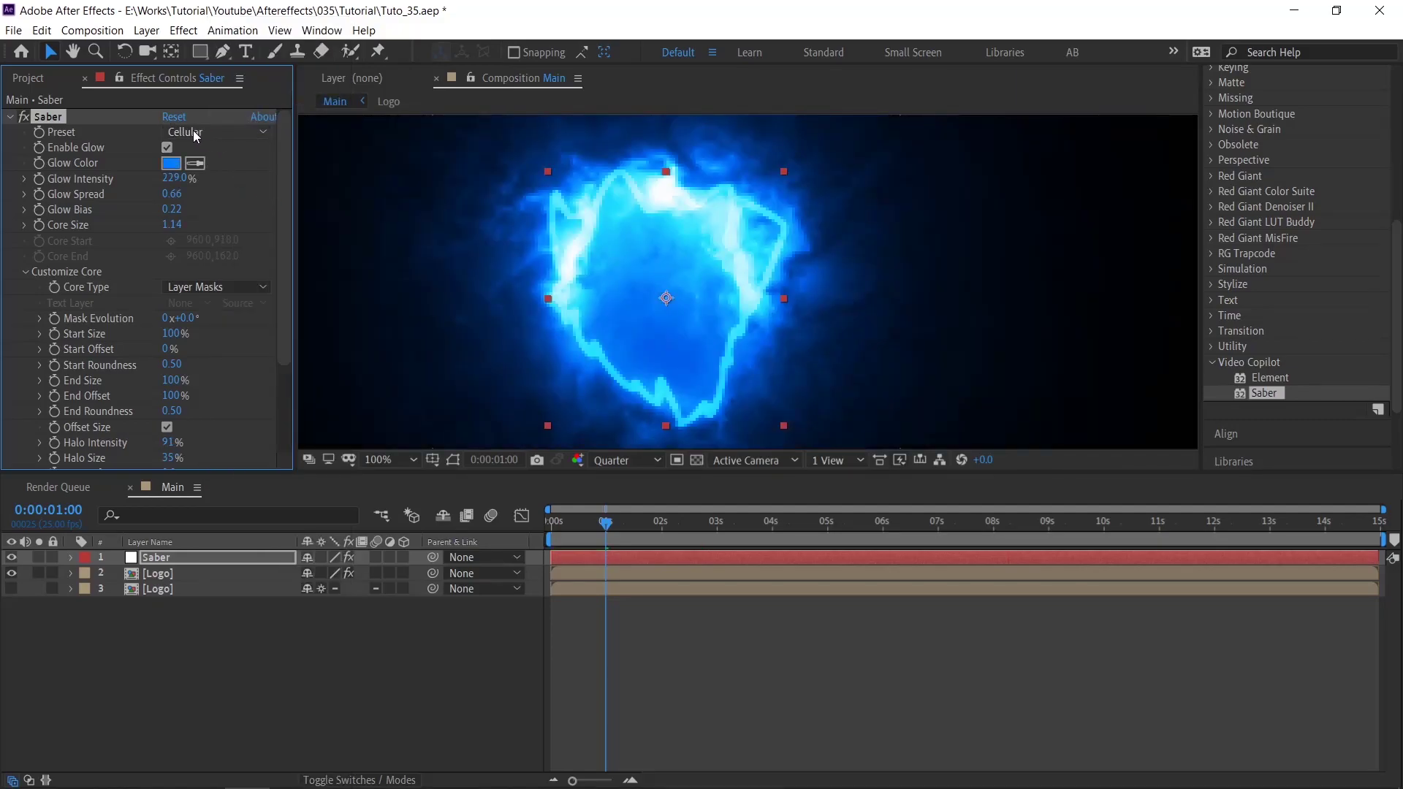
scroll(652, 299, "down", 1)
scroll(668, 326, "up", 1)
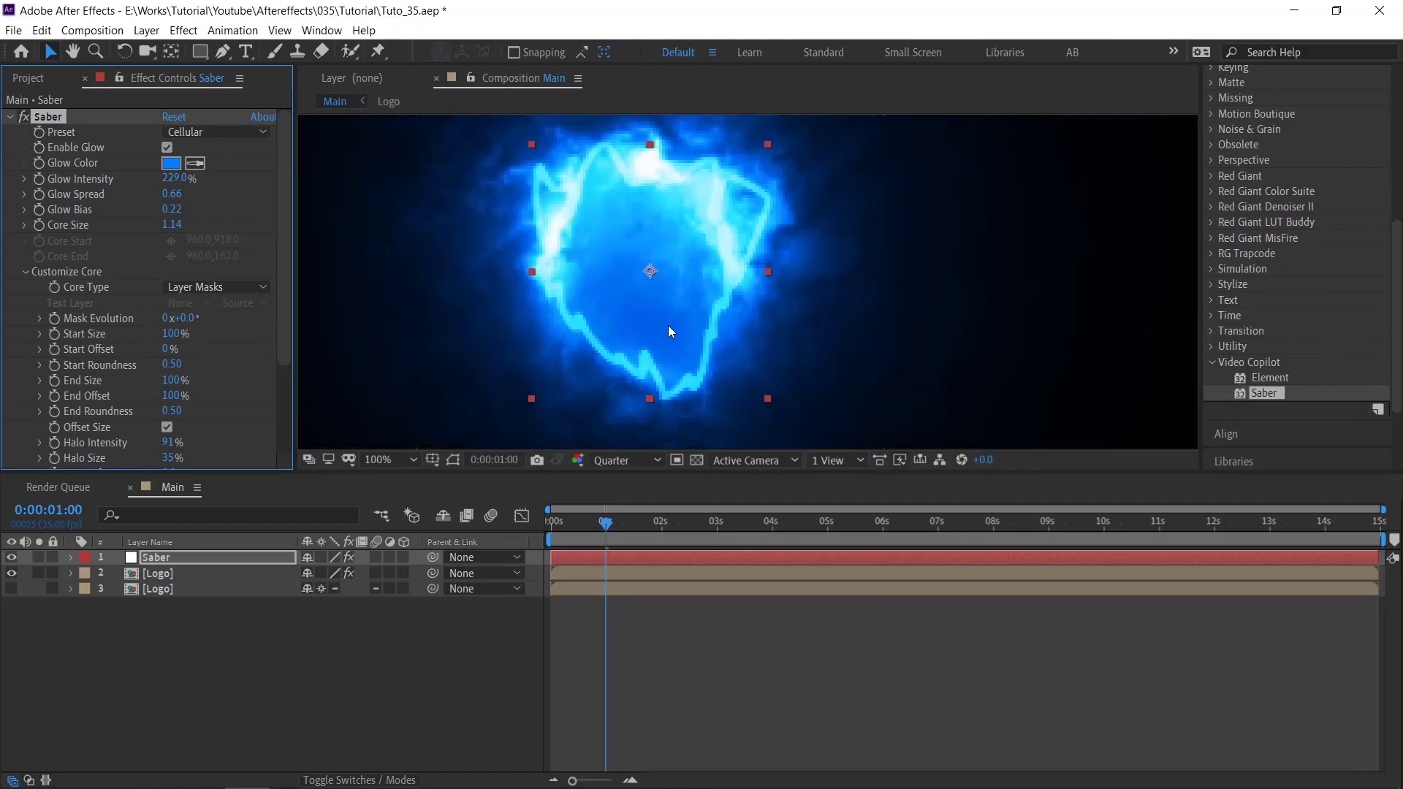
left_click_drag(168, 178, 155, 211)
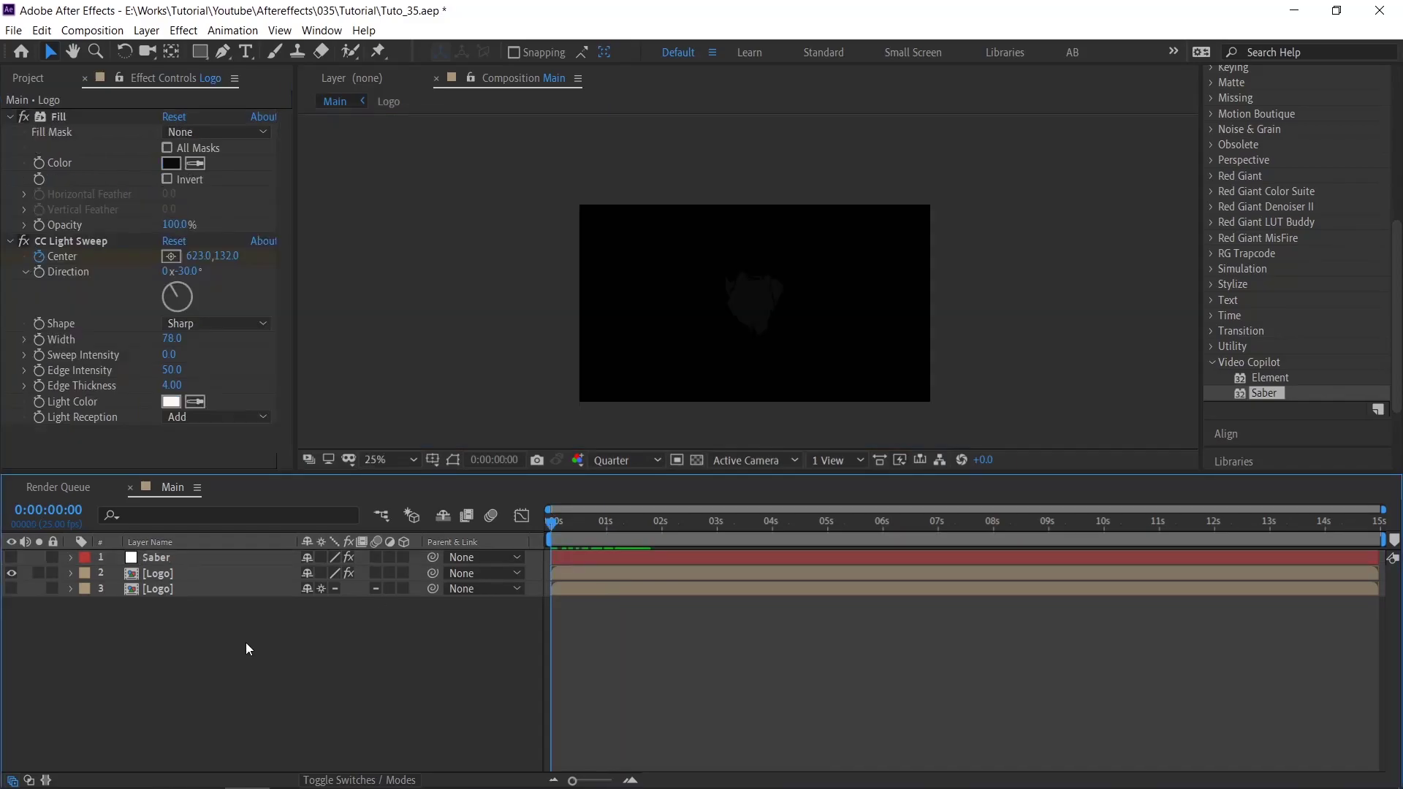
Add a new black solid layer, Black Solid 1, to the Main comp
right_click(246, 642)
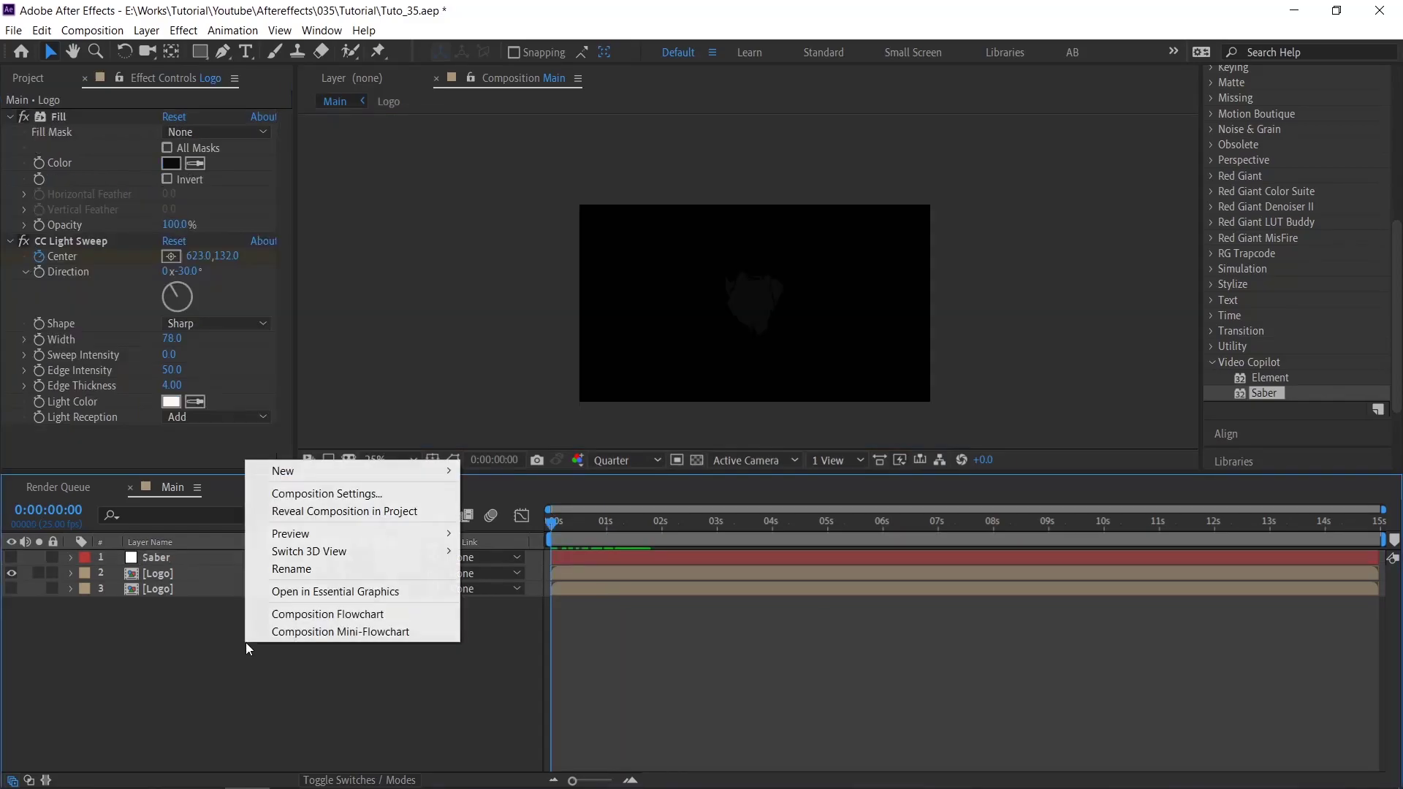
mouse_move(366, 474)
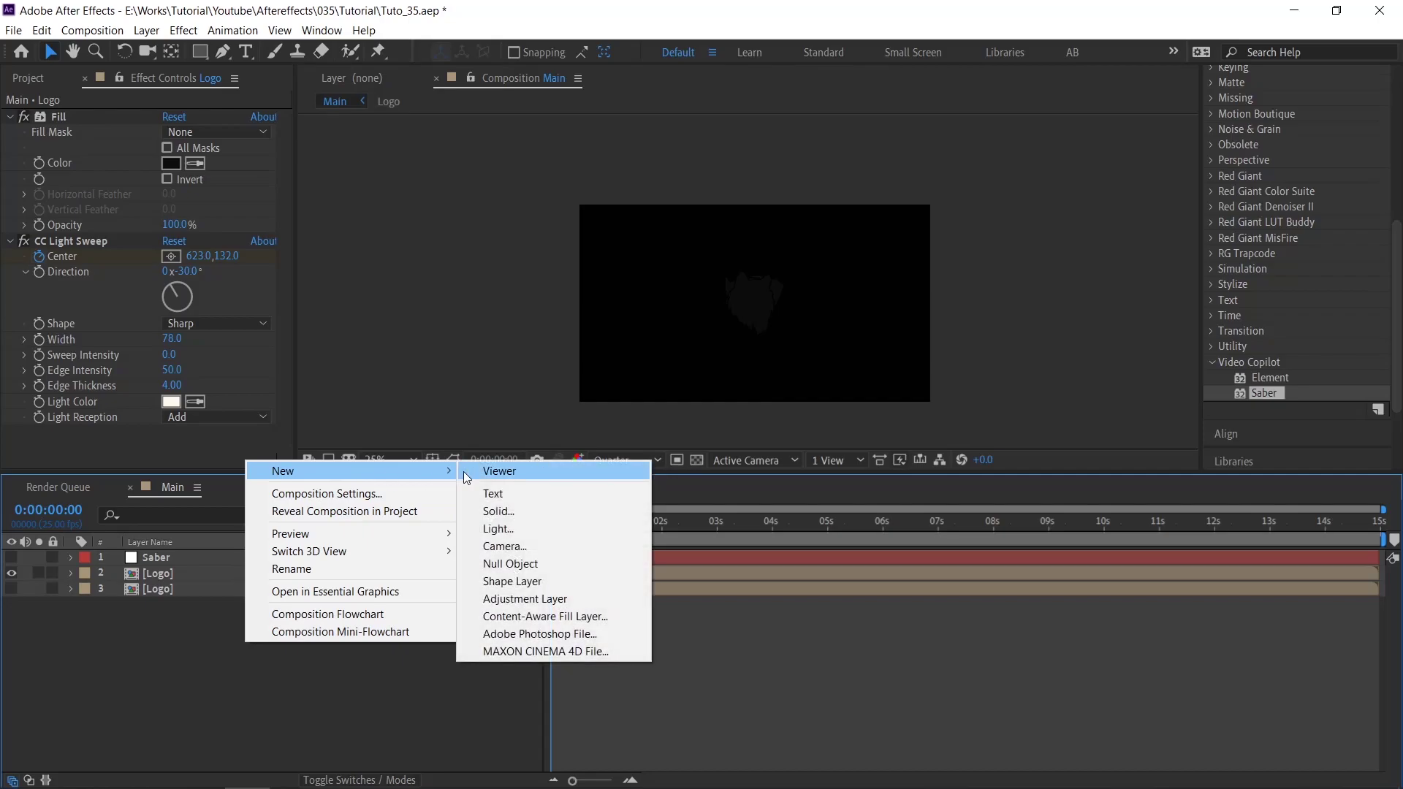
left_click(494, 511)
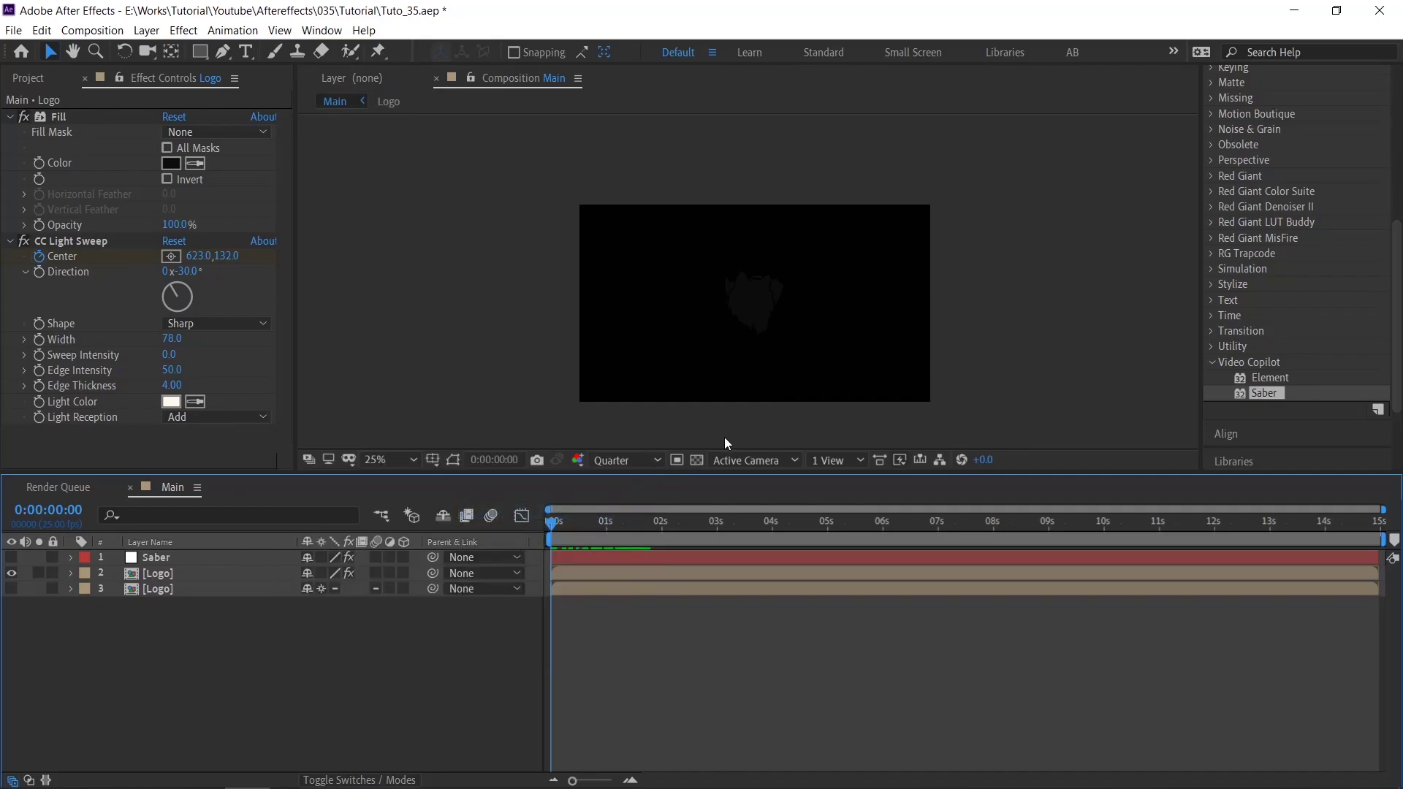
left_click(1207, 474)
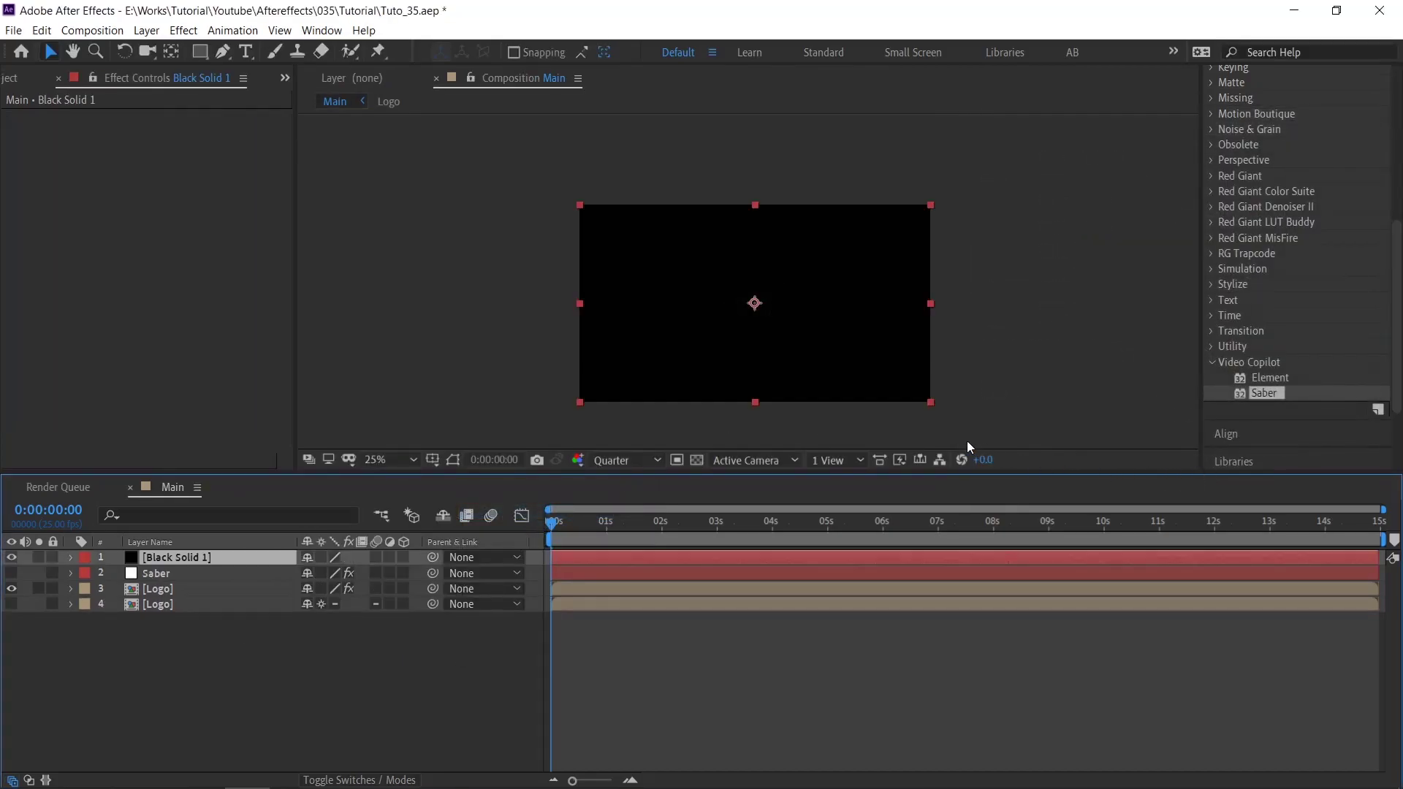
Lower Black Solid 1's opacity to 46%
key("space")
left_click_drag(852, 392, 841, 353)
key("v")
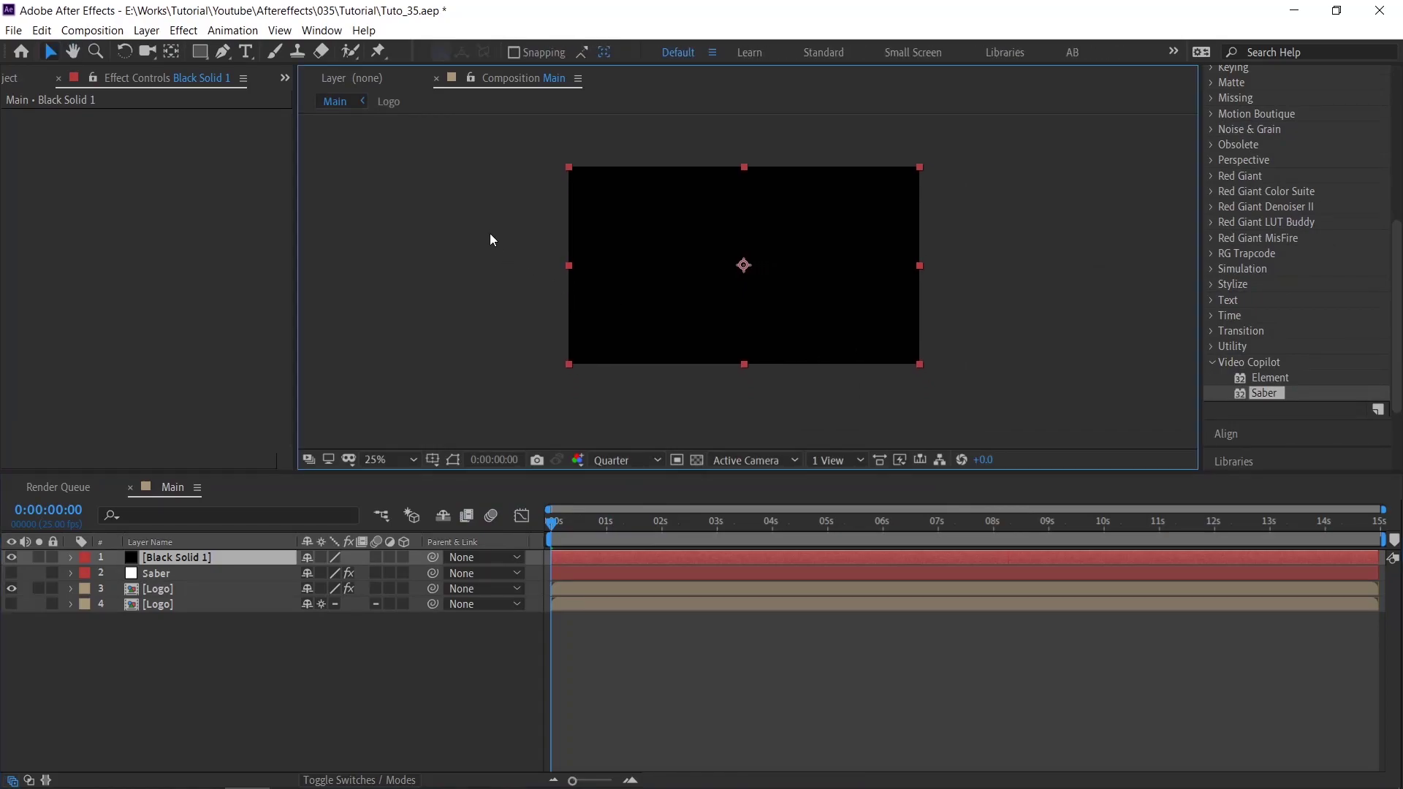
left_click(240, 554)
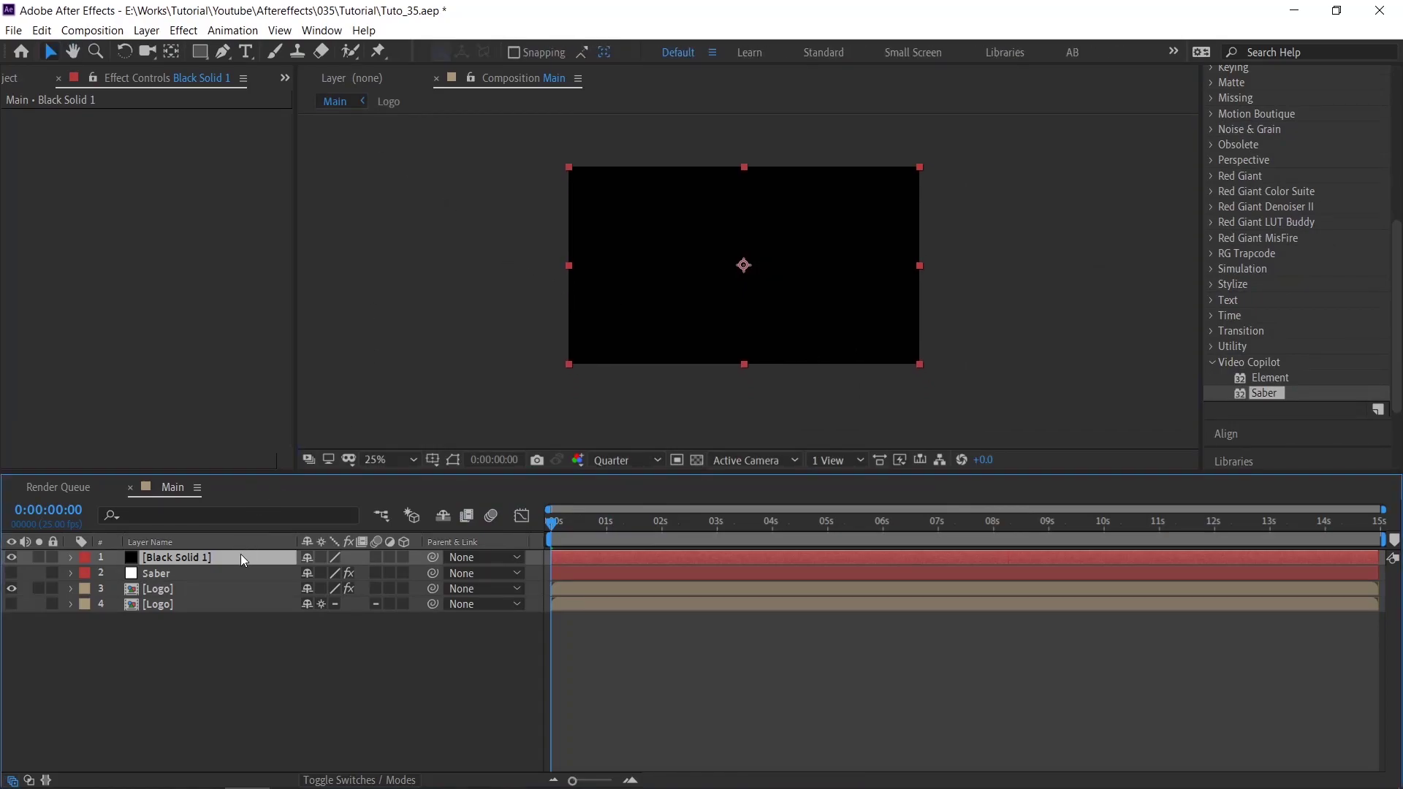
key("t")
left_click_drag(312, 573, 266, 578)
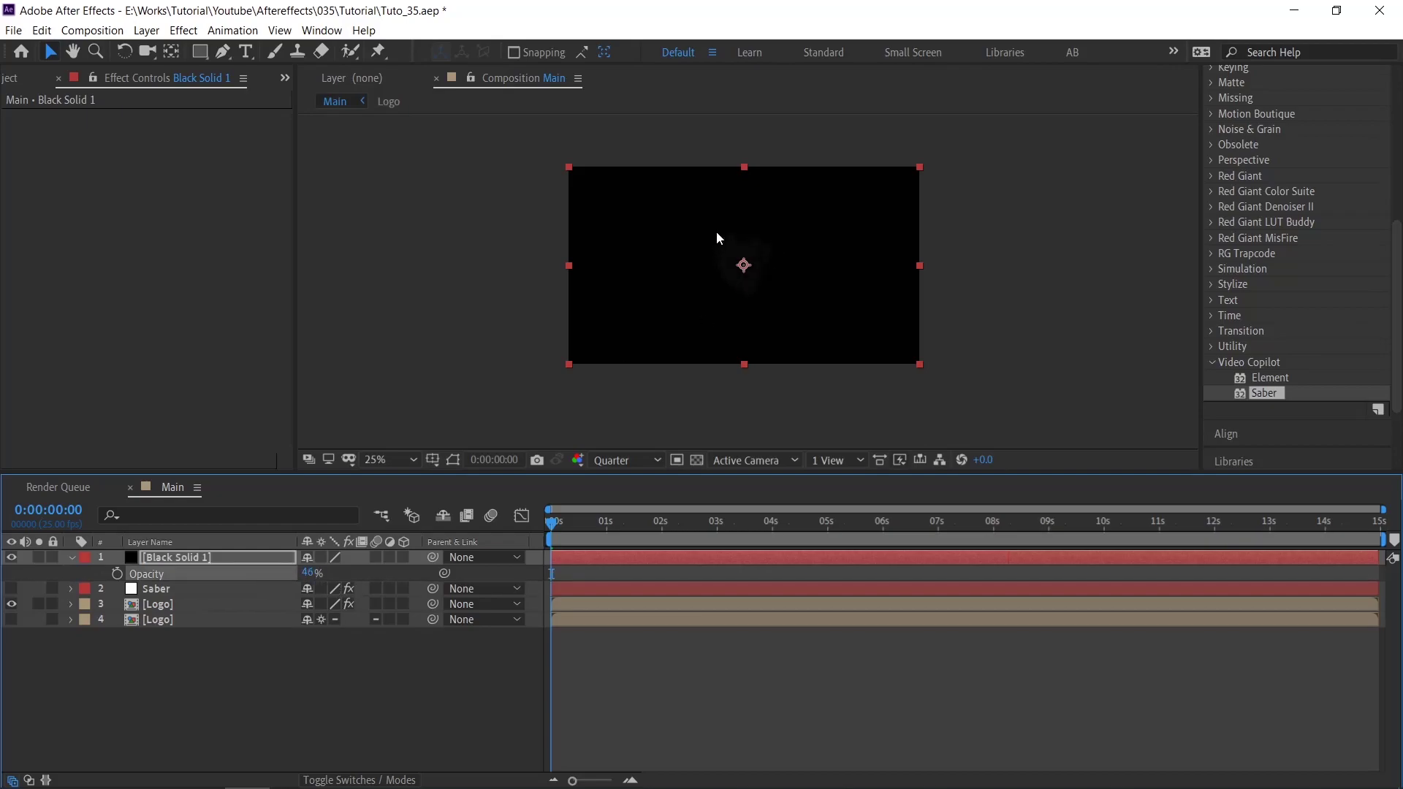
left_click(223, 51)
key("grave")
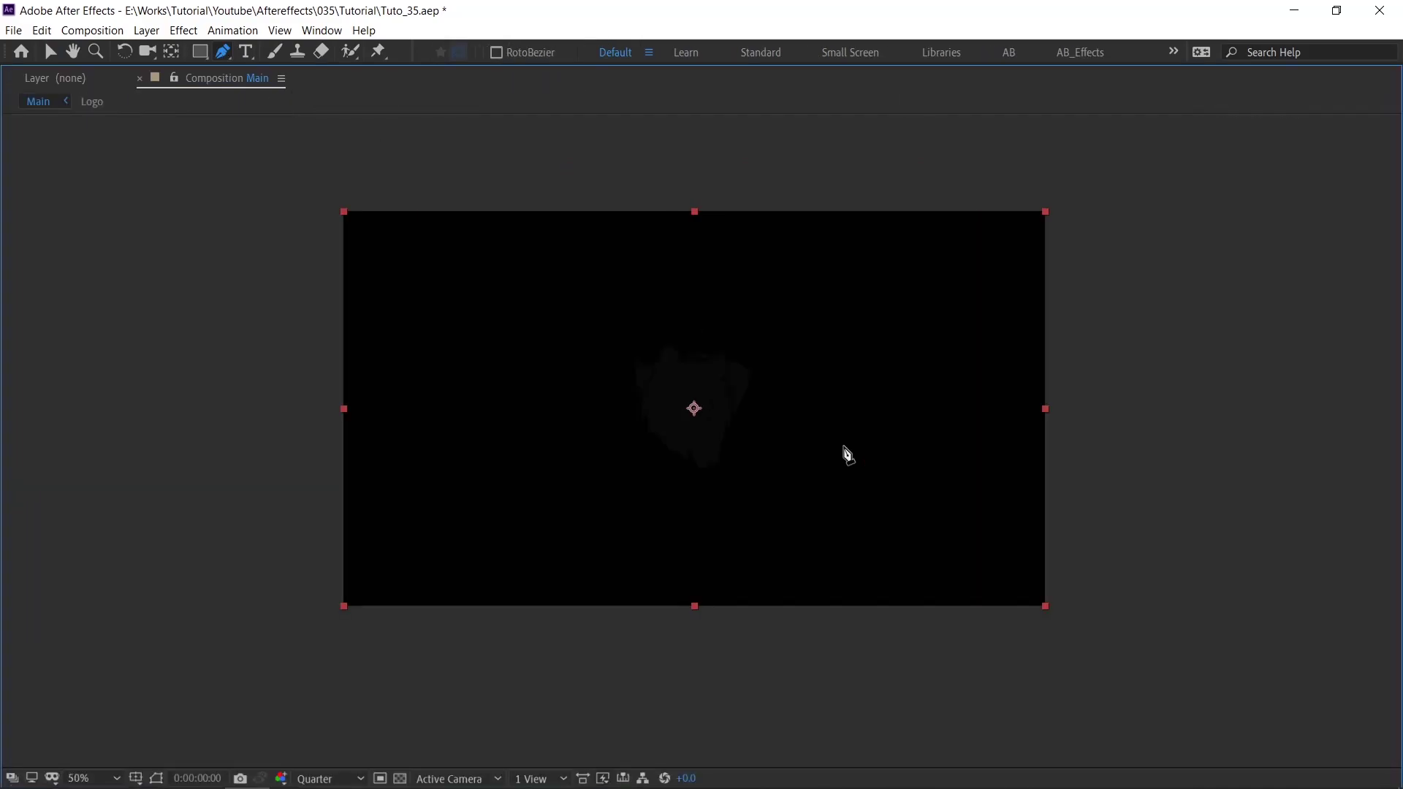
left_click(458, 638)
mouse_move(311, 338)
left_mouse_down()
mouse_move(351, 120)
mouse_move(335, 125)
left_mouse_up()
left_click_drag(895, 199, 1096, 348)
left_click_drag(662, 649, 934, 767)
left_click_drag(672, 388, 764, 392)
left_click_drag(389, 528, 501, 557)
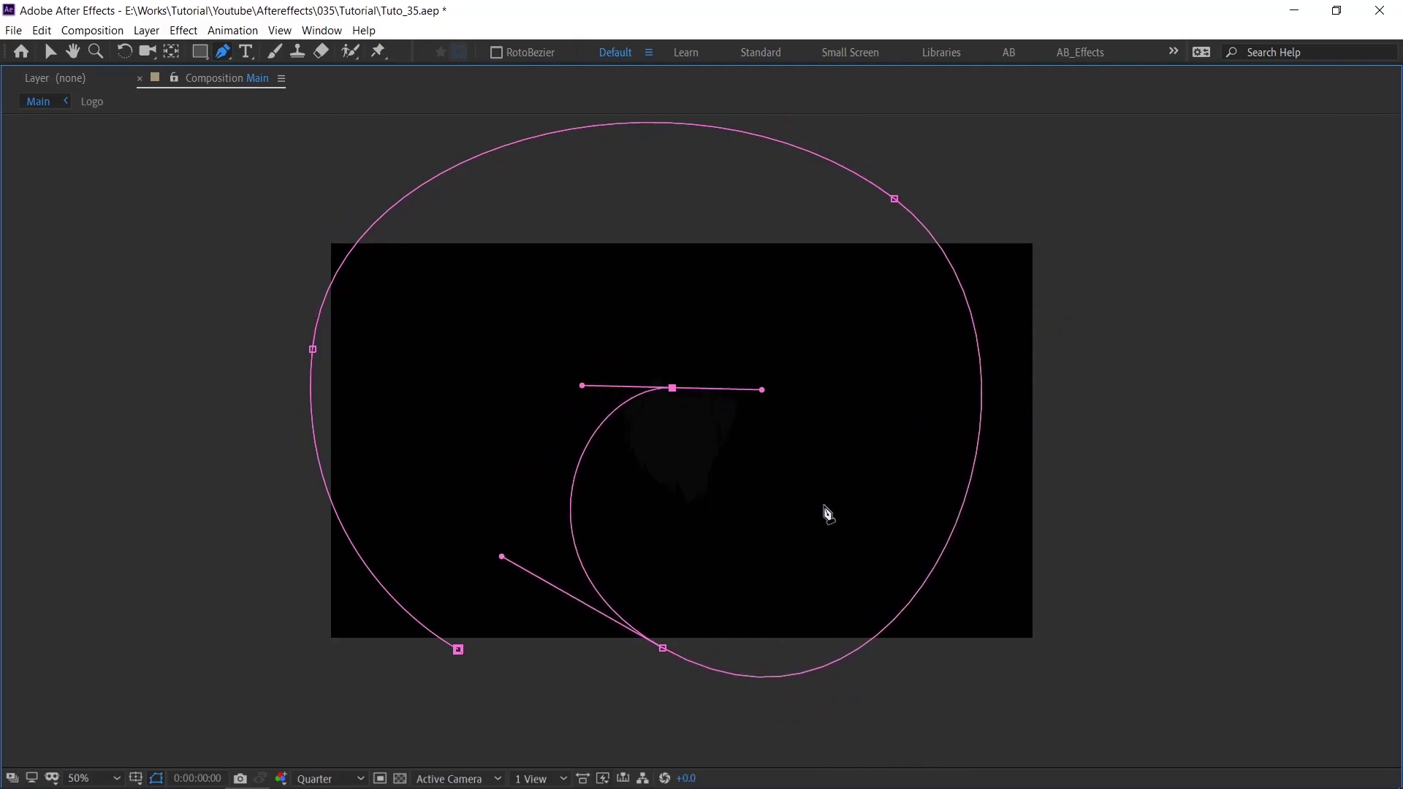
key("grave")
scroll(767, 261, "down", 2)
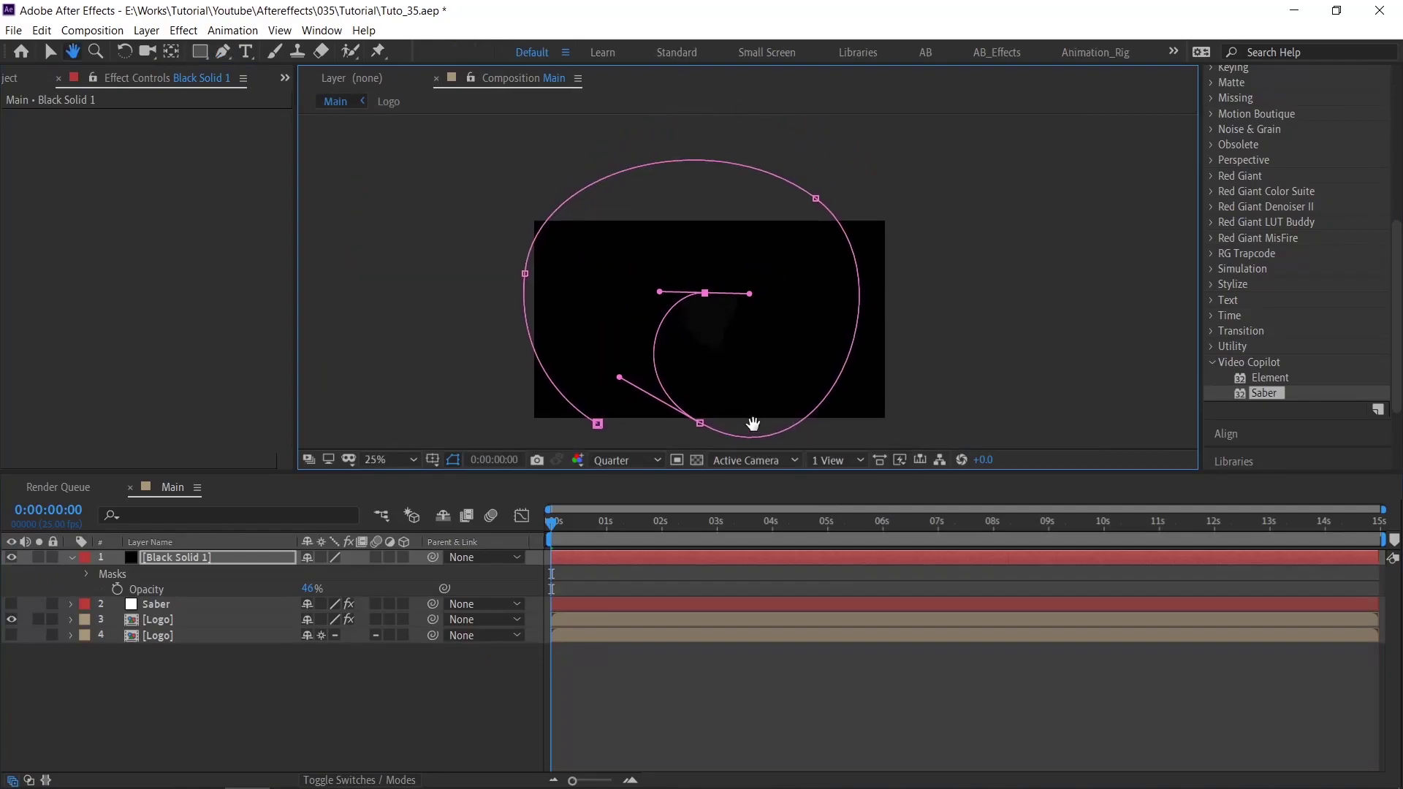
left_click(744, 548)
key("space")
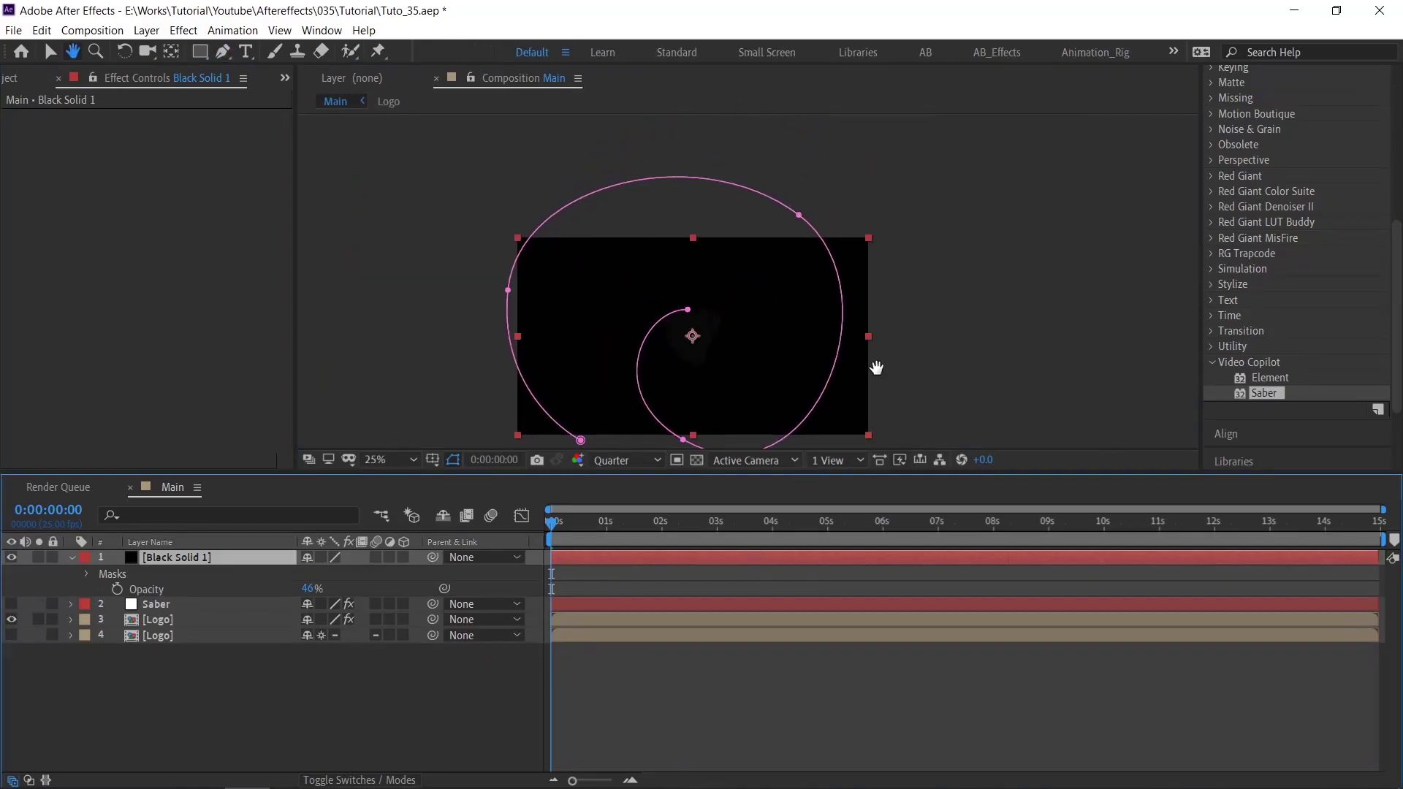
left_click_drag(877, 371, 867, 327)
key("v")
left_click(603, 573)
left_click(608, 590)
key("t")
key("t")
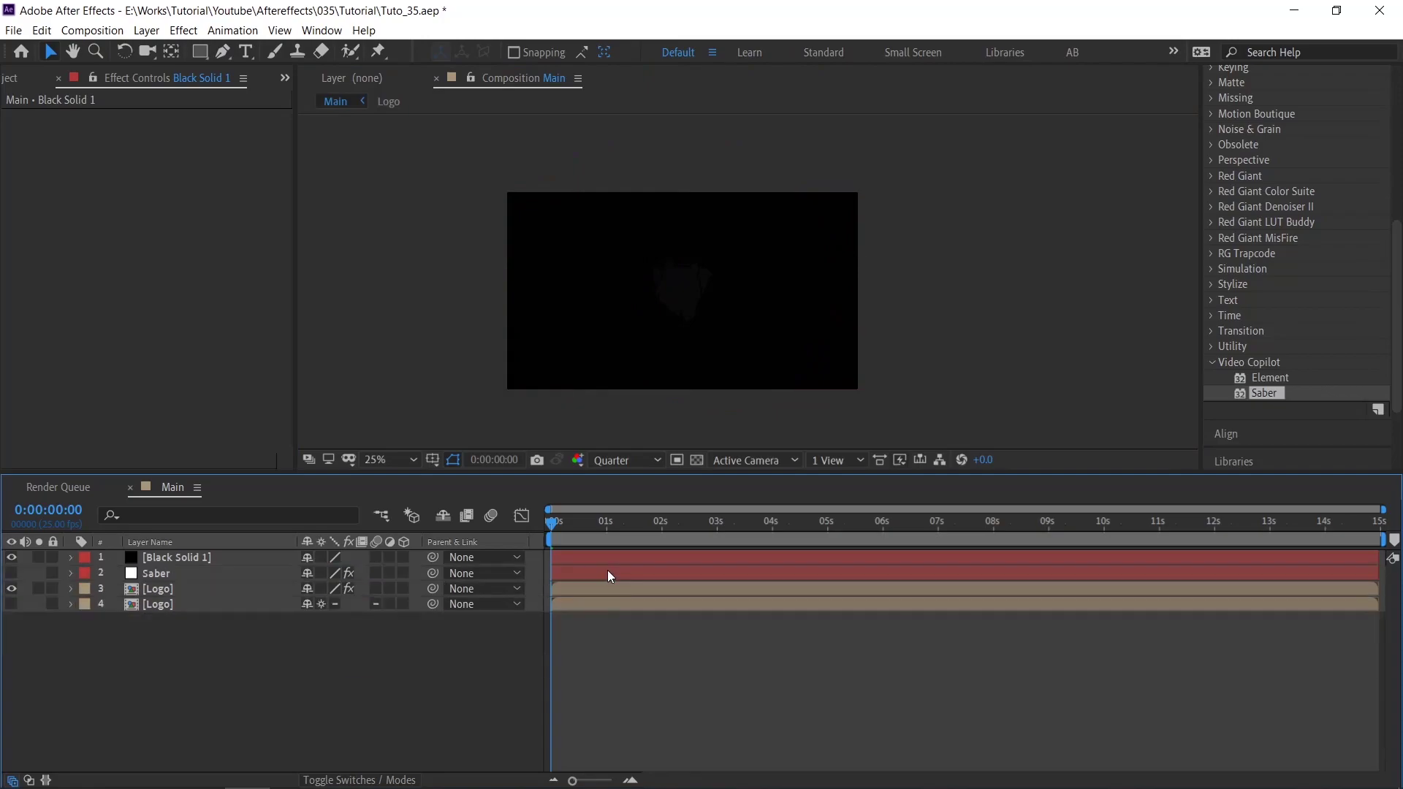
left_click(608, 569)
left_click(602, 560)
key("t")
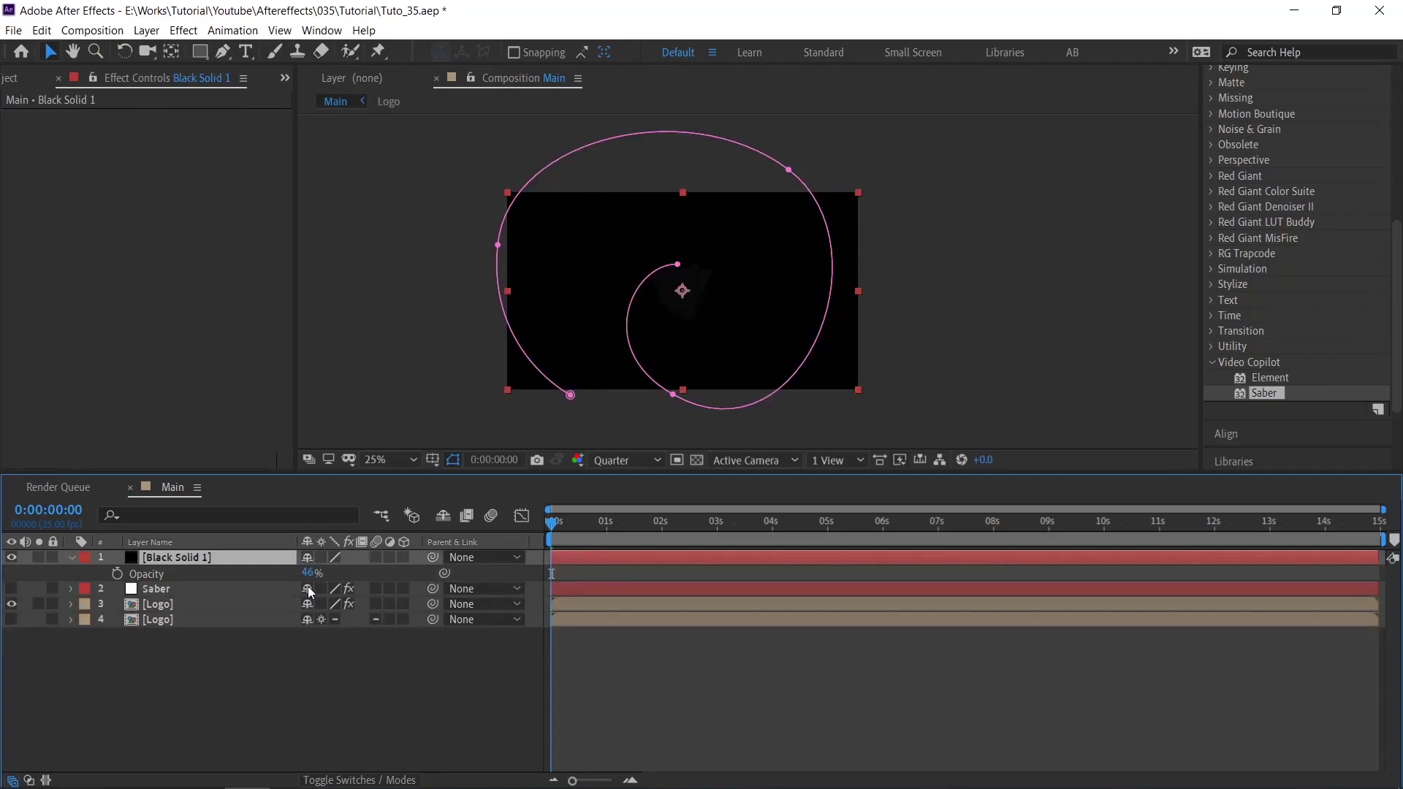
left_click(626, 642)
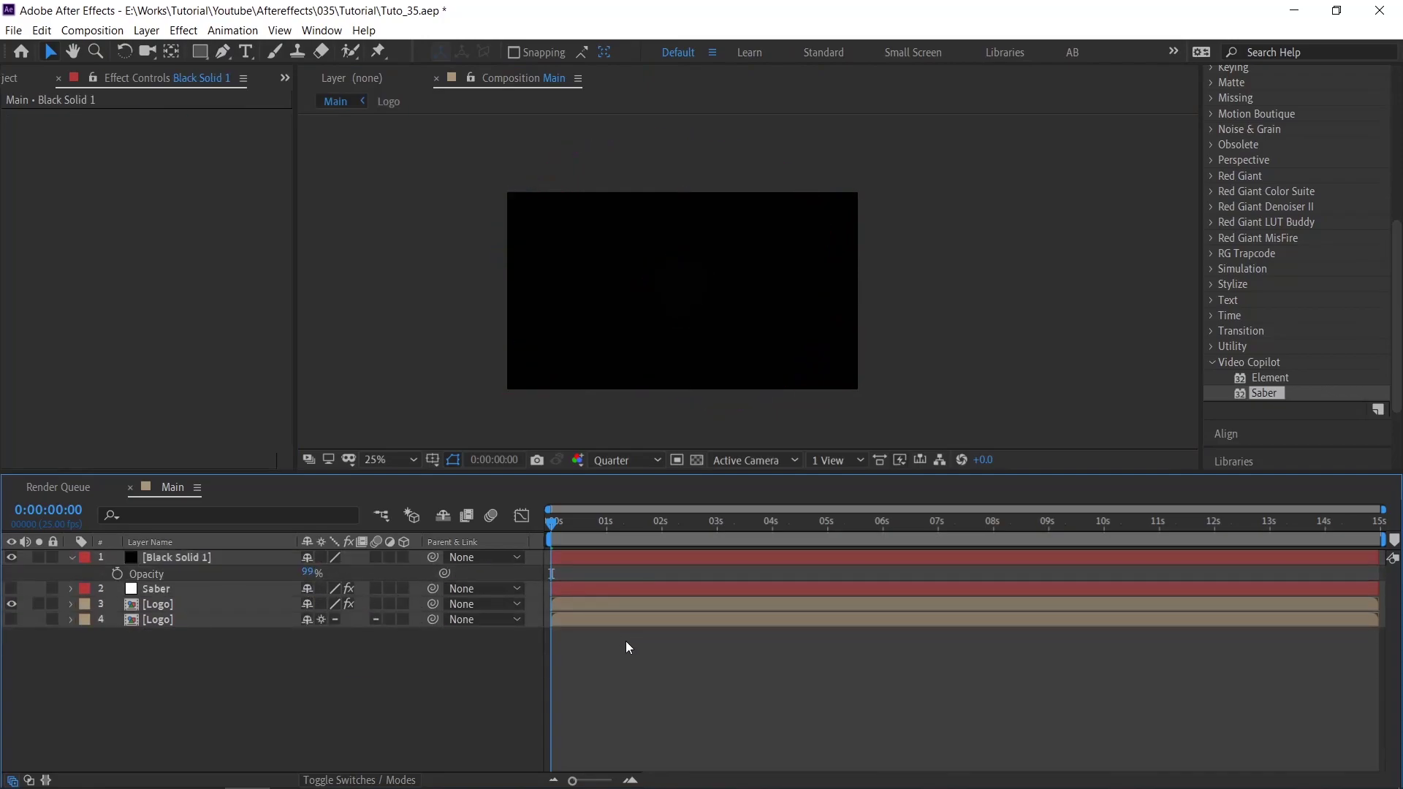
left_click(616, 558)
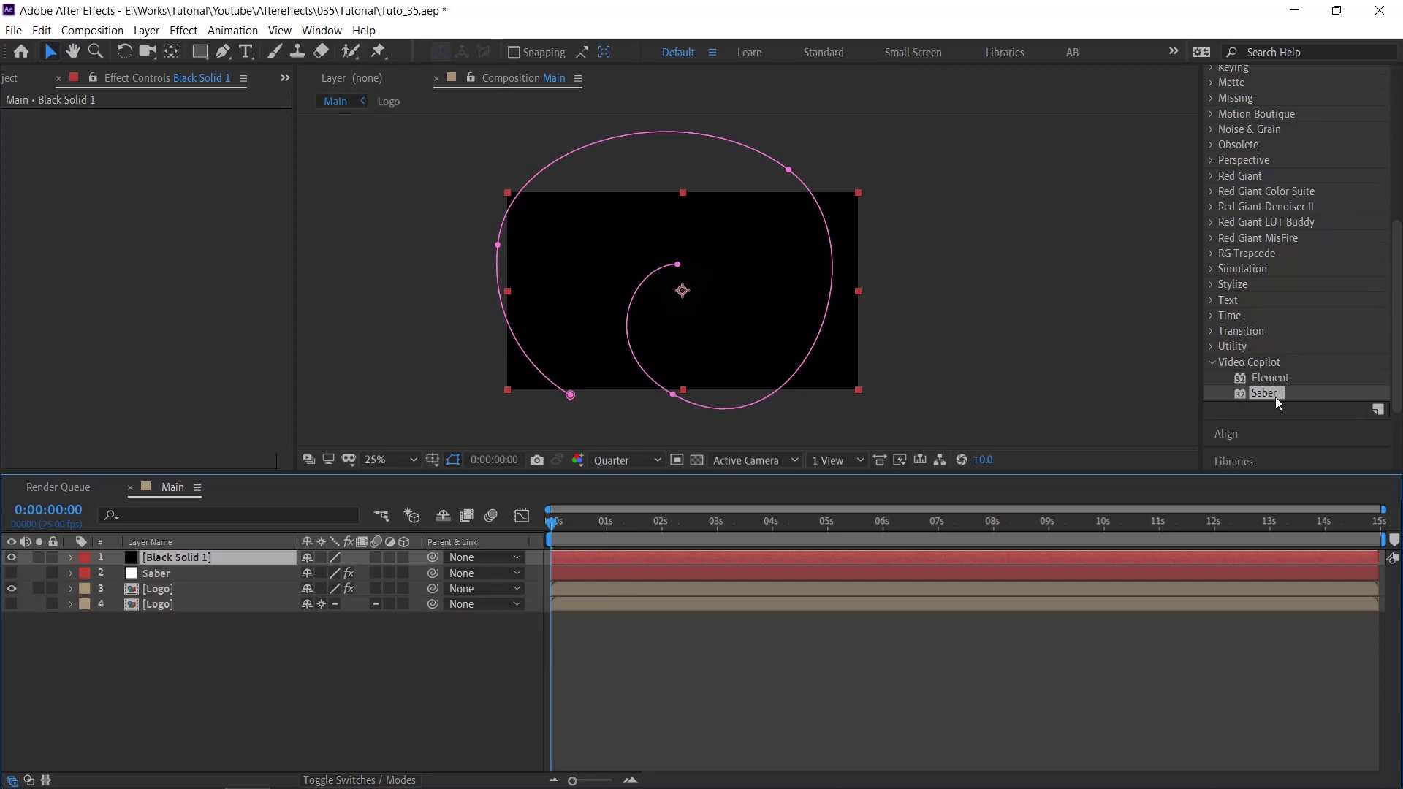
Apply Saber to Black Solid 1 with Core Type set to Layer Masks
left_click_drag(1274, 394, 718, 327)
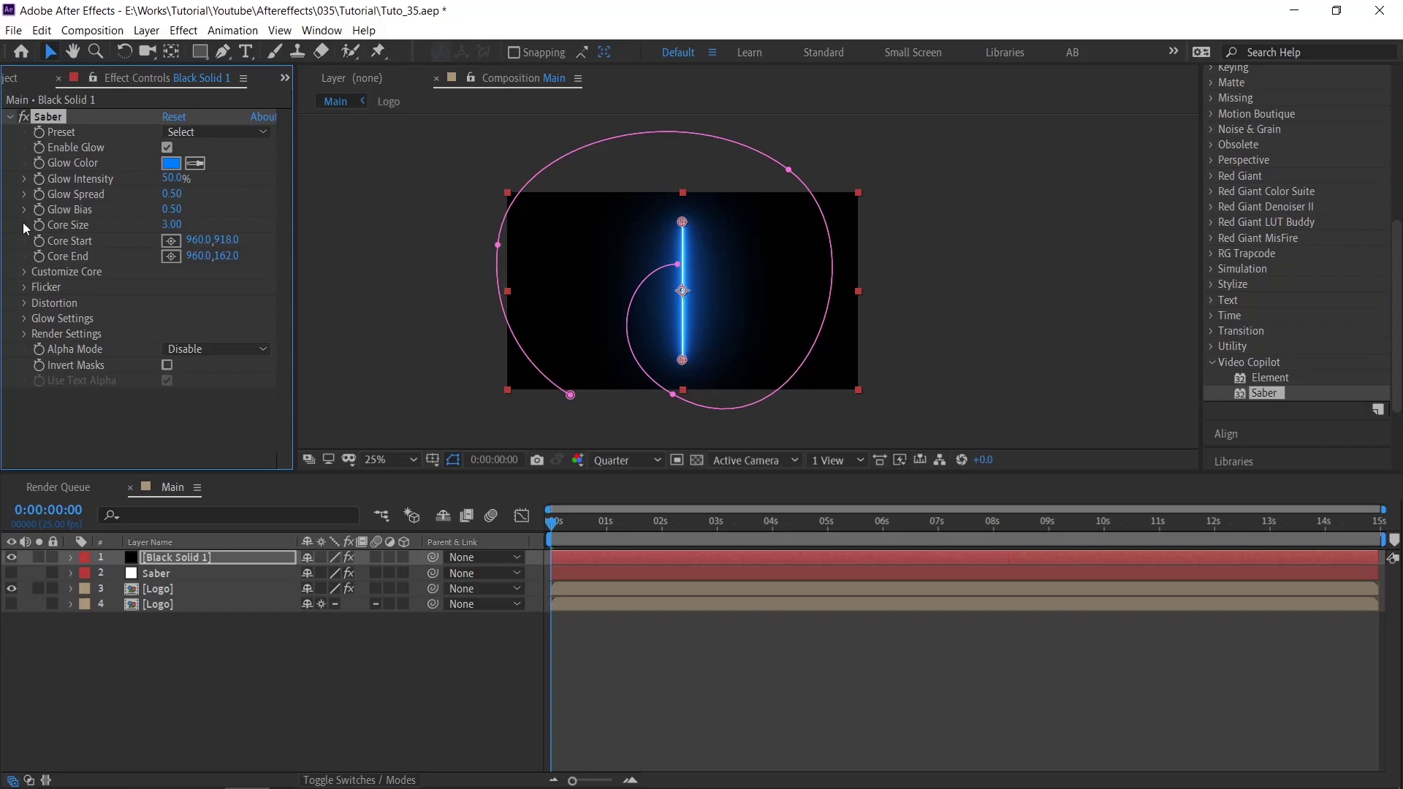
left_click(24, 272)
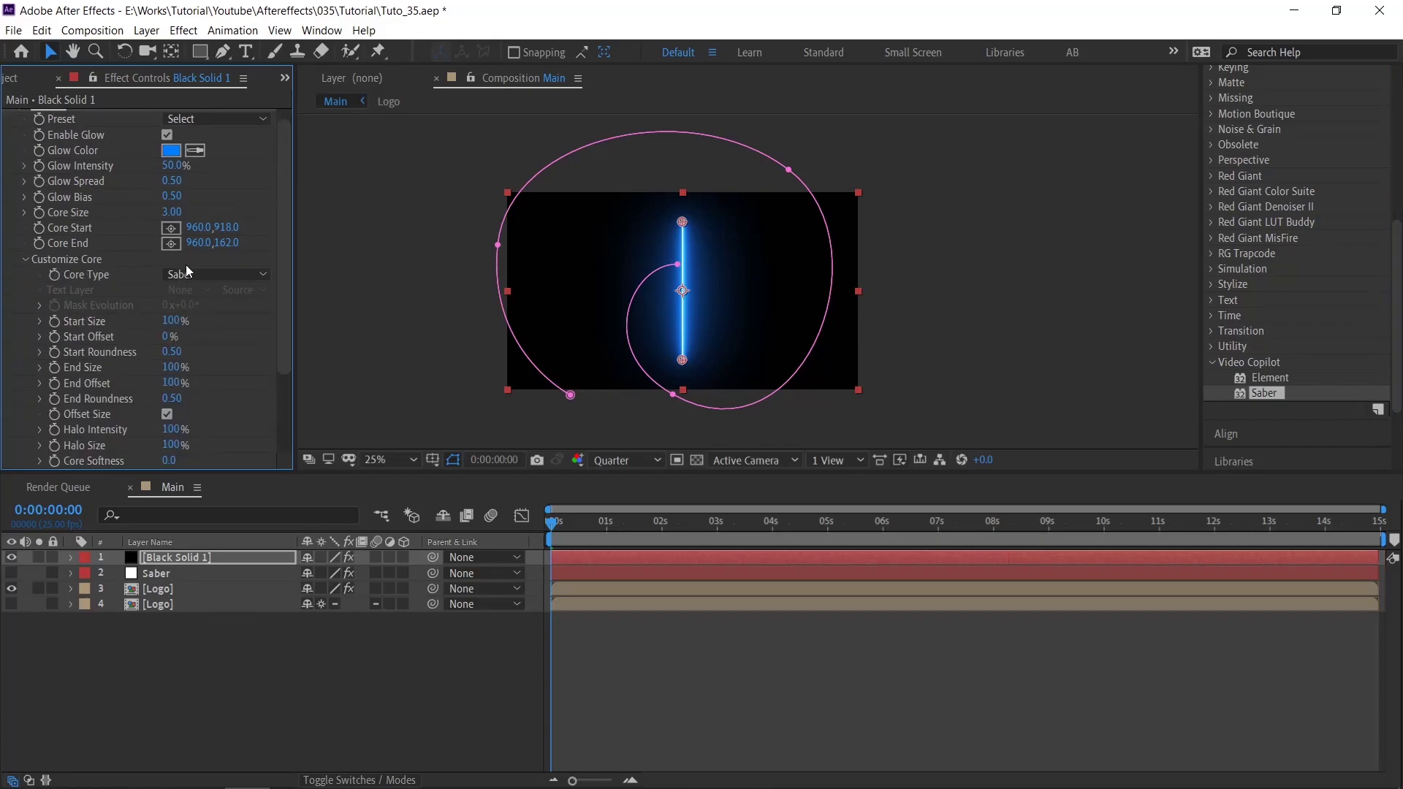
left_click(194, 274)
left_click(208, 313)
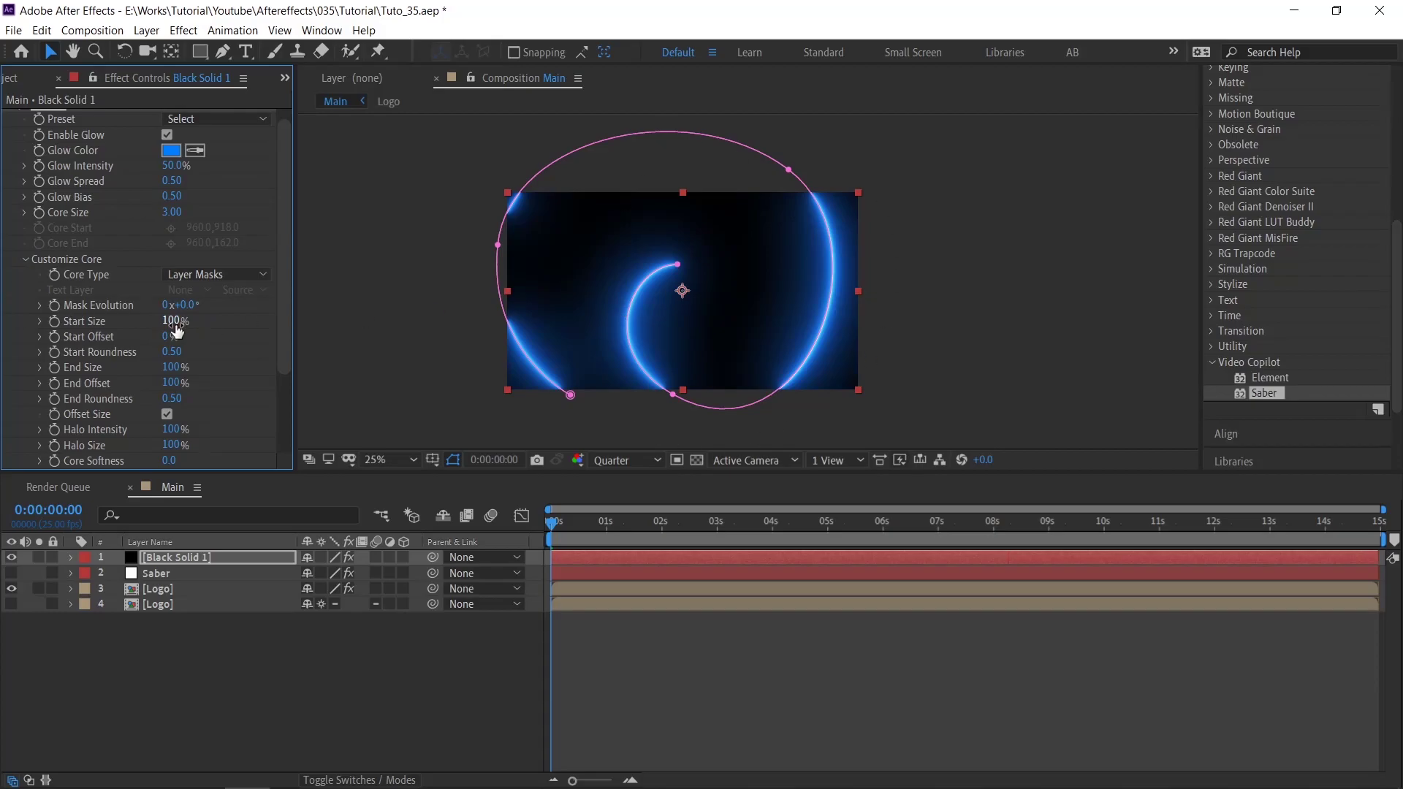
scroll(719, 334, "up", 2)
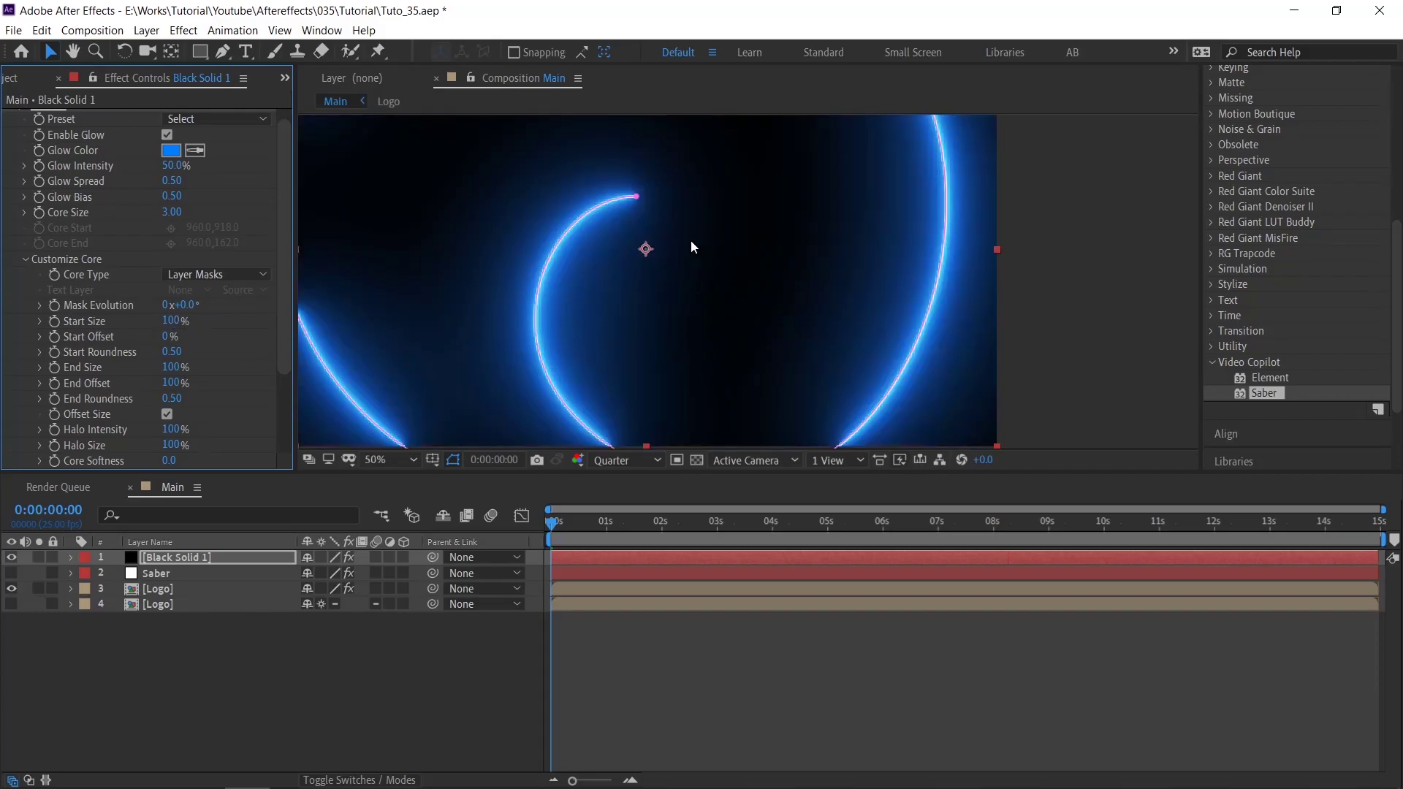
scroll(706, 262, "down", 2)
Set the Saber render Composite Settings to Transparent
scroll(110, 351, "down", 2)
left_click(25, 414)
scroll(138, 377, "down", 2)
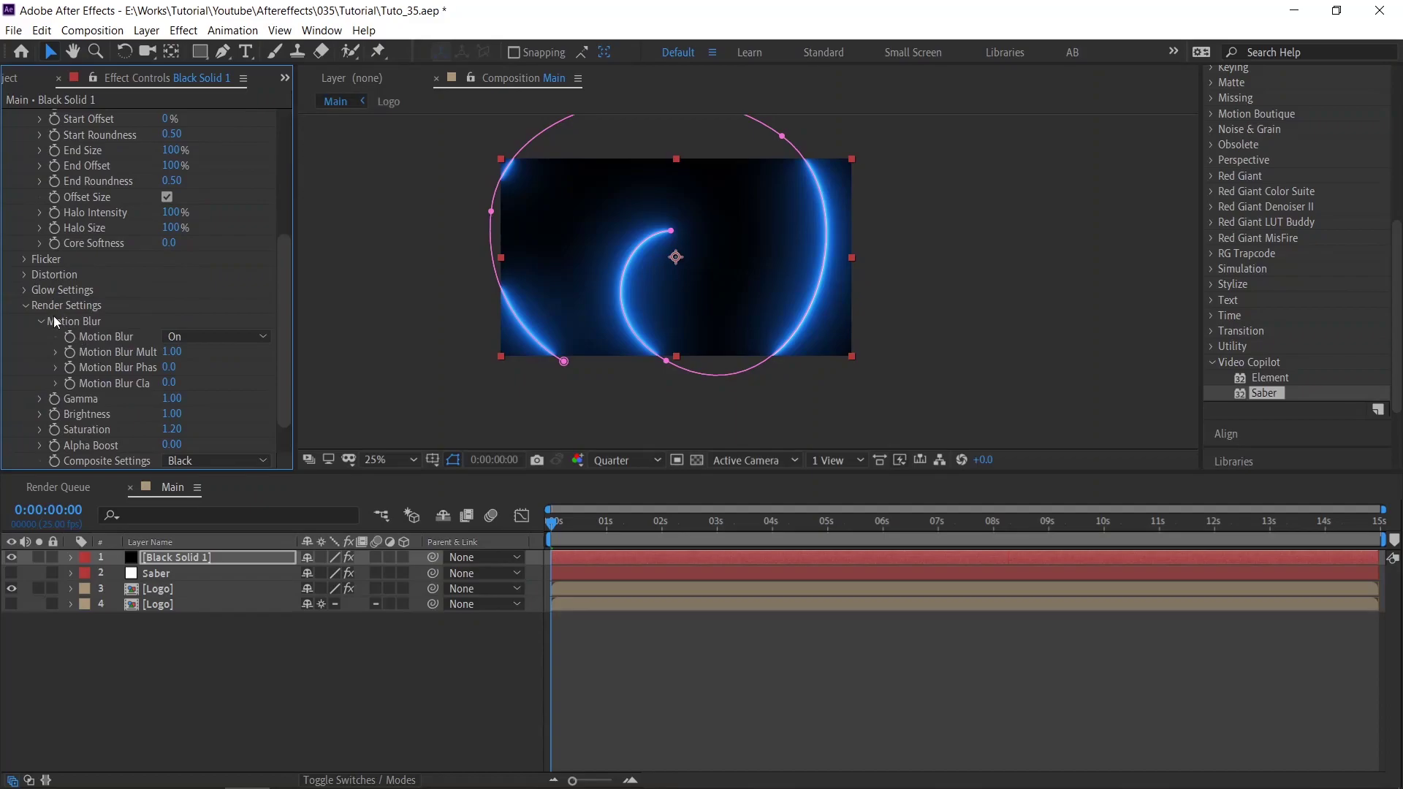
scroll(95, 336, "down", 1)
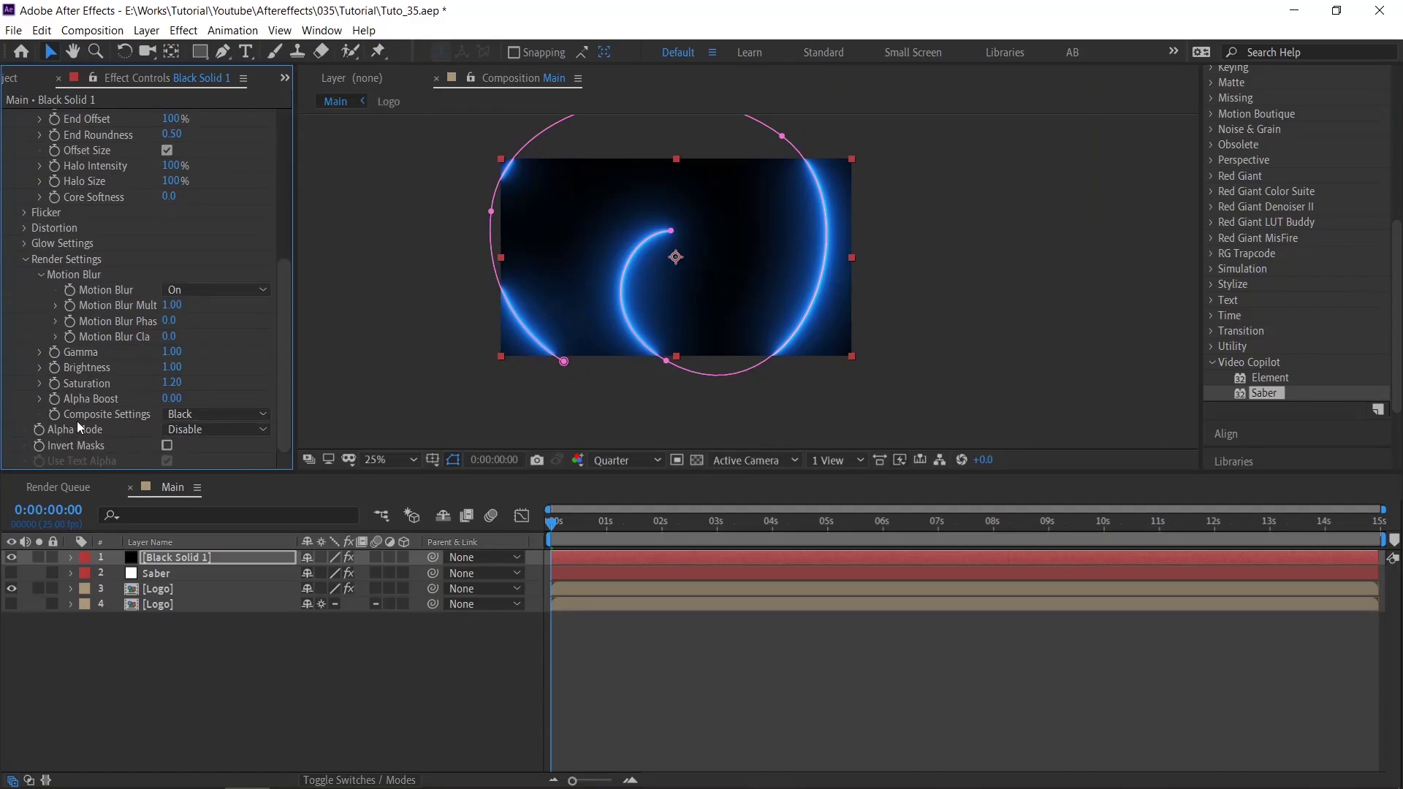
left_click(196, 415)
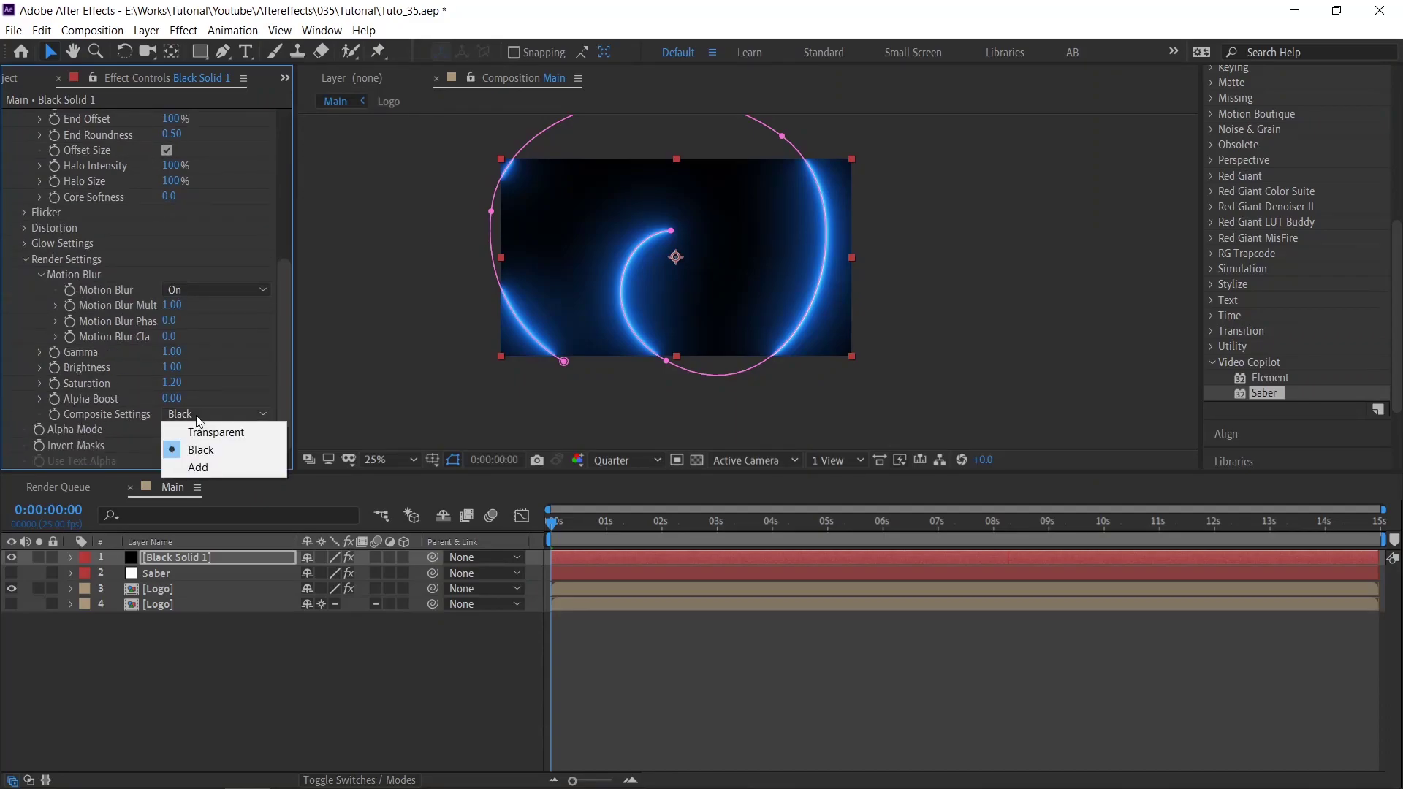
left_click(204, 432)
scroll(599, 300, "up", 4)
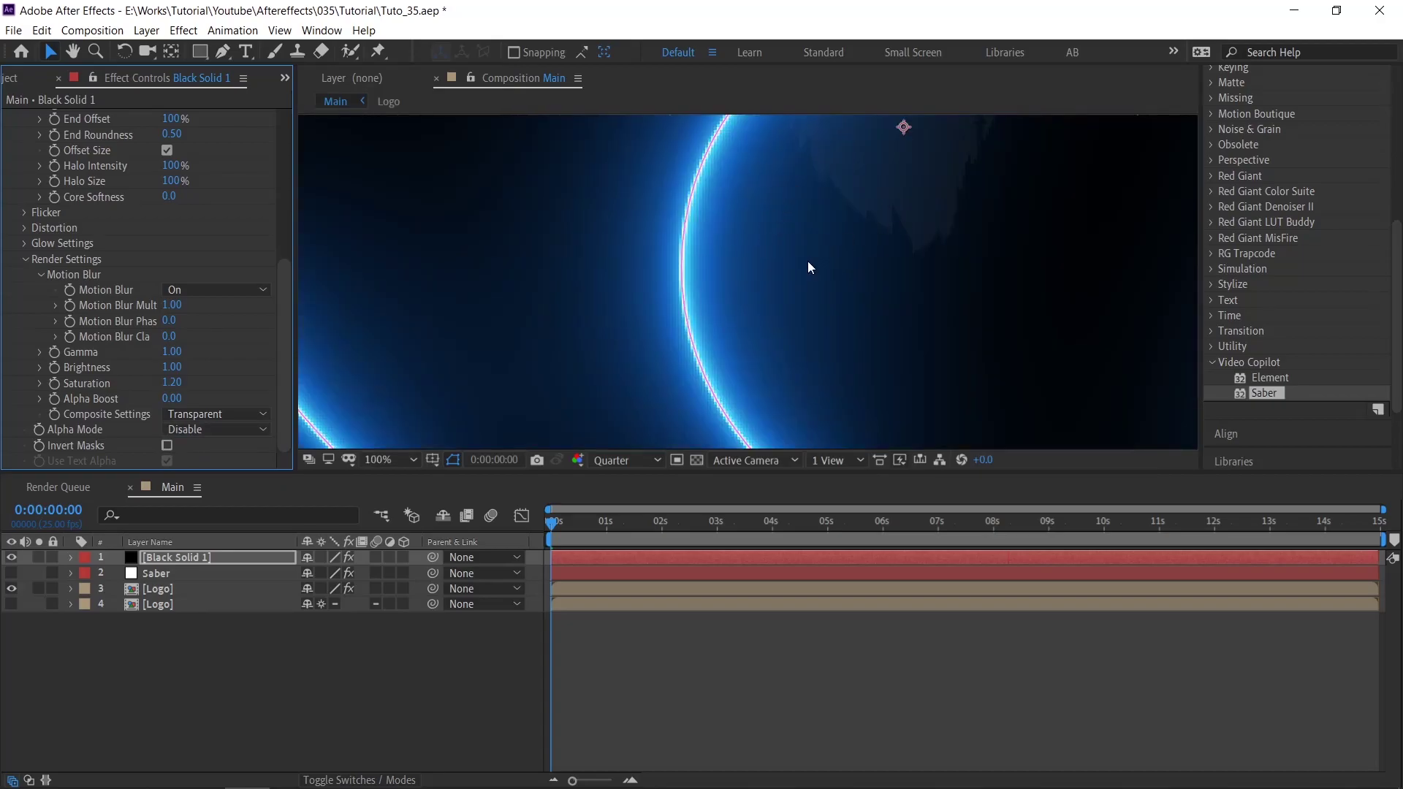
scroll(730, 332, "down", 4)
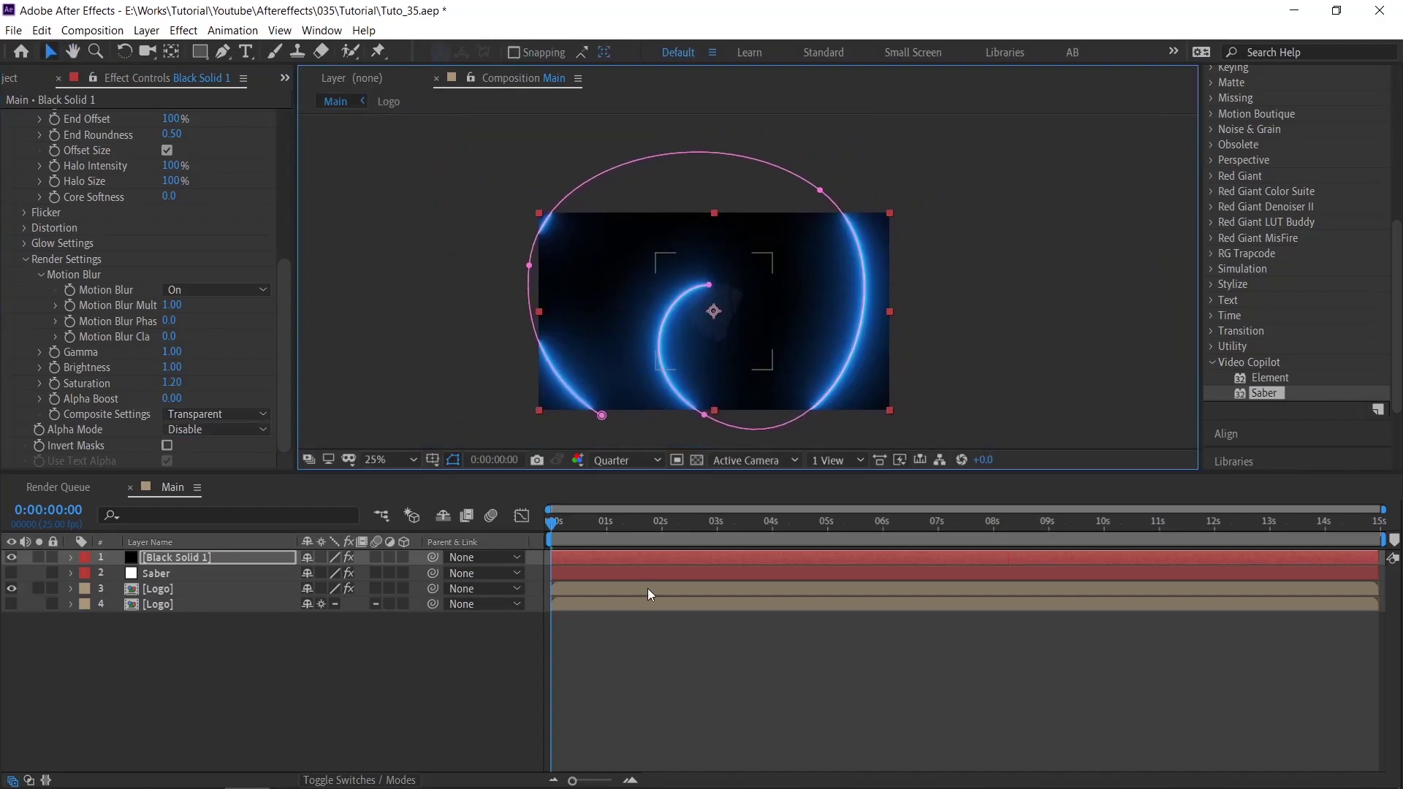
left_click(652, 614)
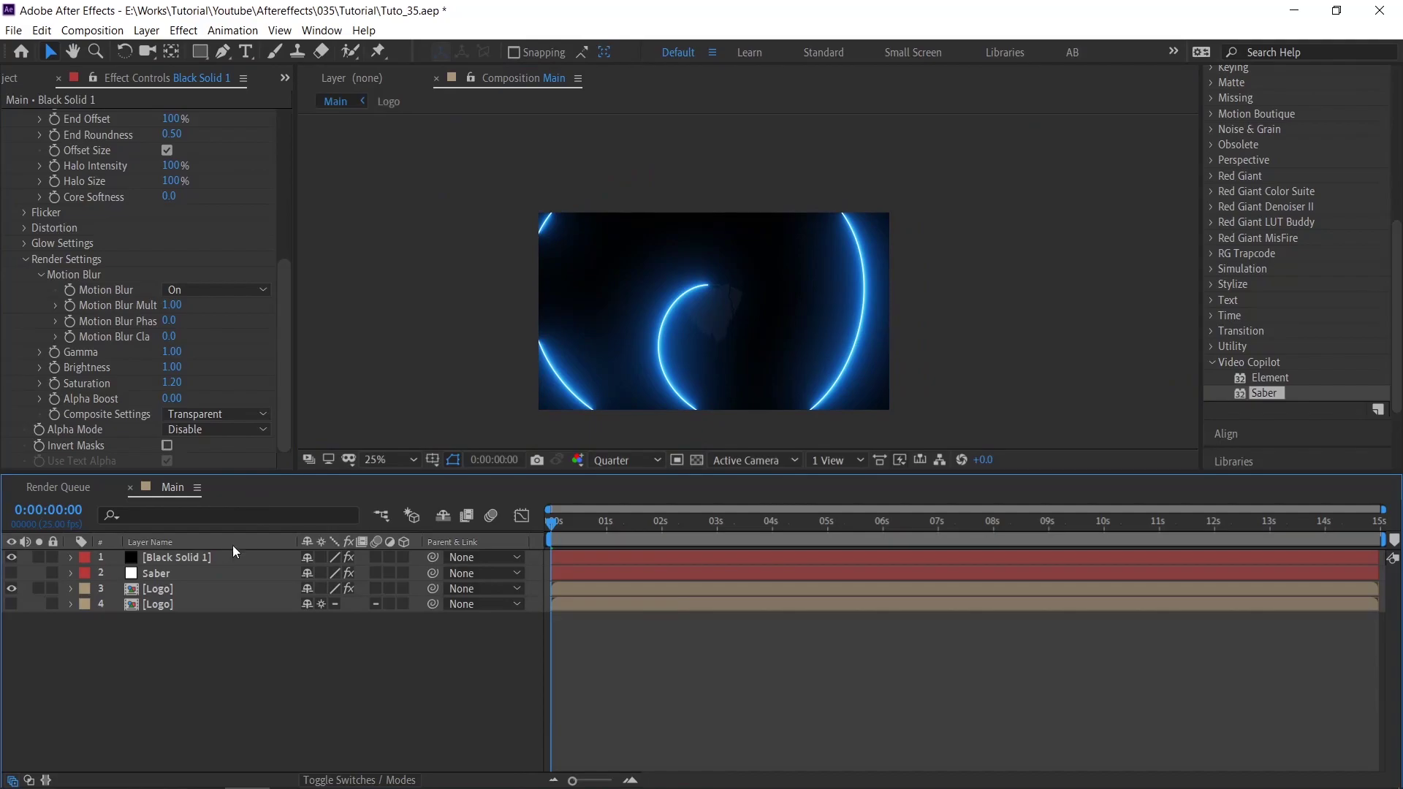
left_click(220, 555)
scroll(92, 237, "up", 7)
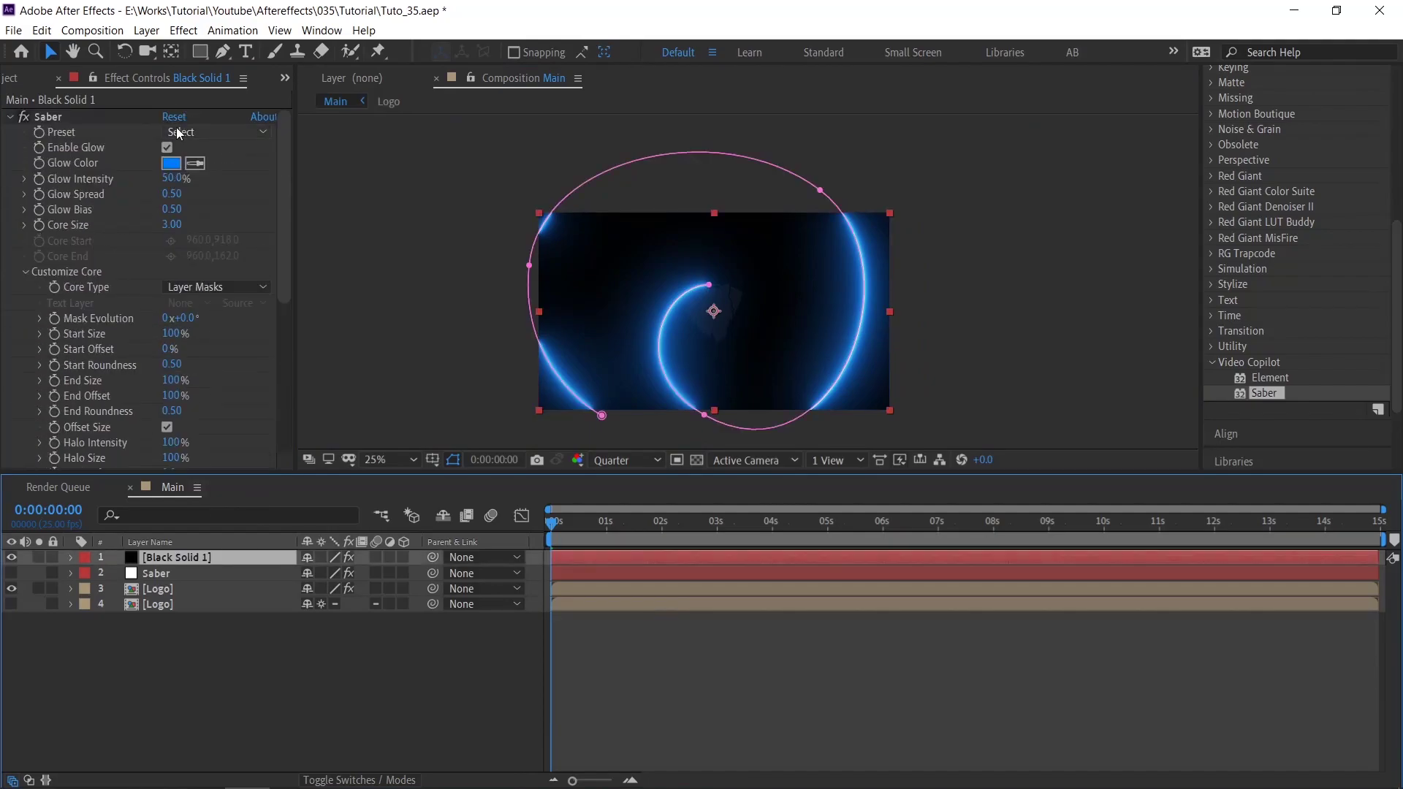
Apply the Cellular preset to the saber and hide the mask outlines in the viewer
left_click(187, 135)
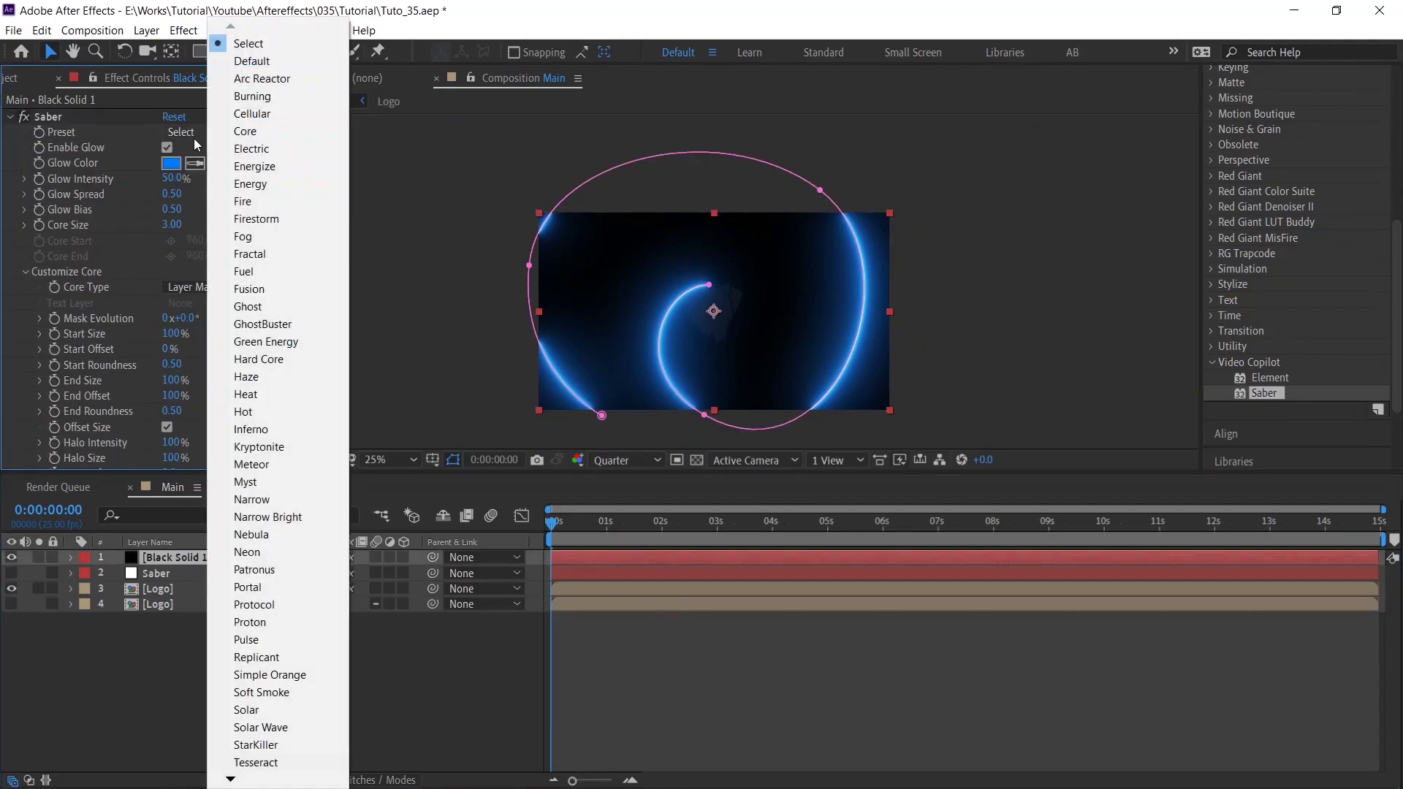
left_click(271, 115)
left_click(650, 650)
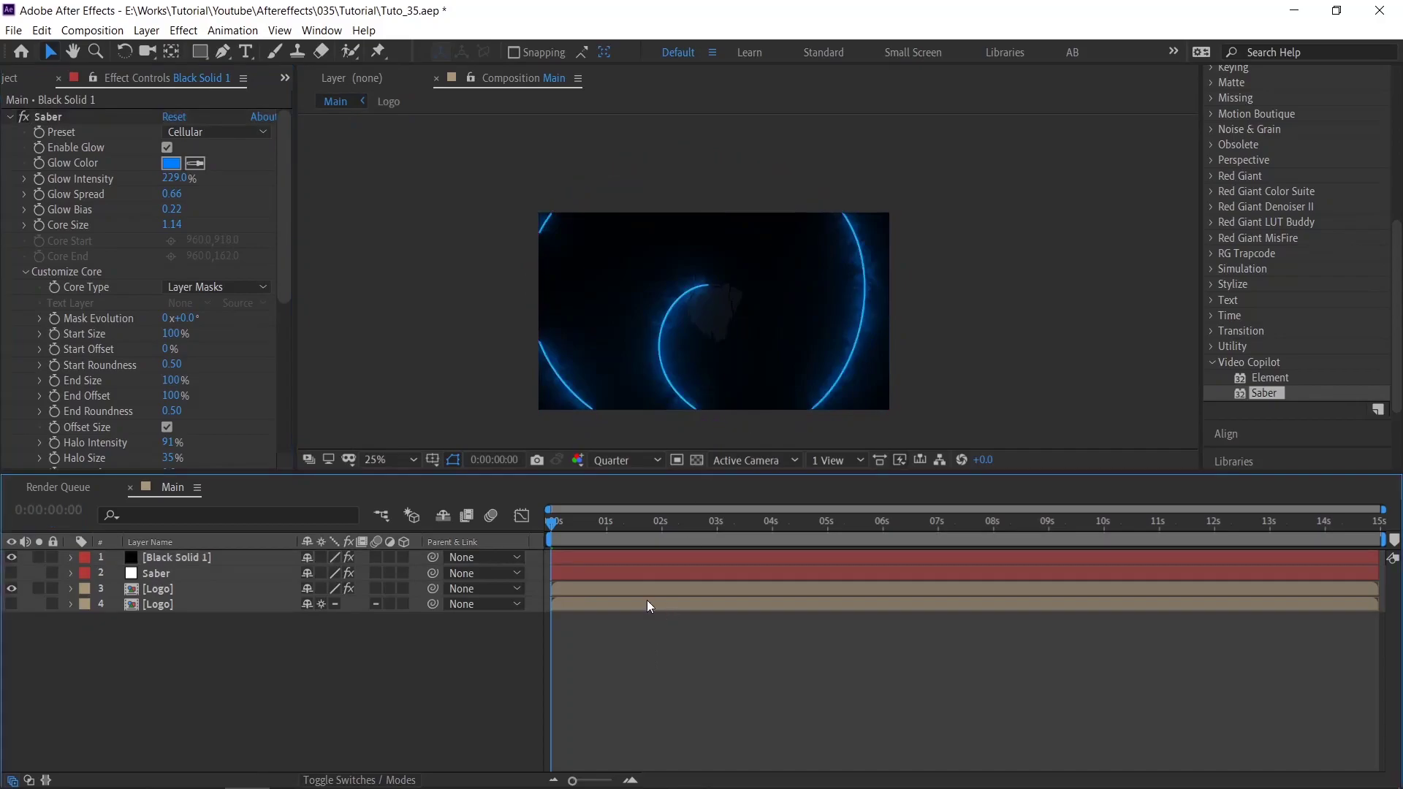
left_click(454, 461)
Taper the saber by raising End Size to 200% and lowering Start Size to 7%
scroll(108, 292, "down", 2)
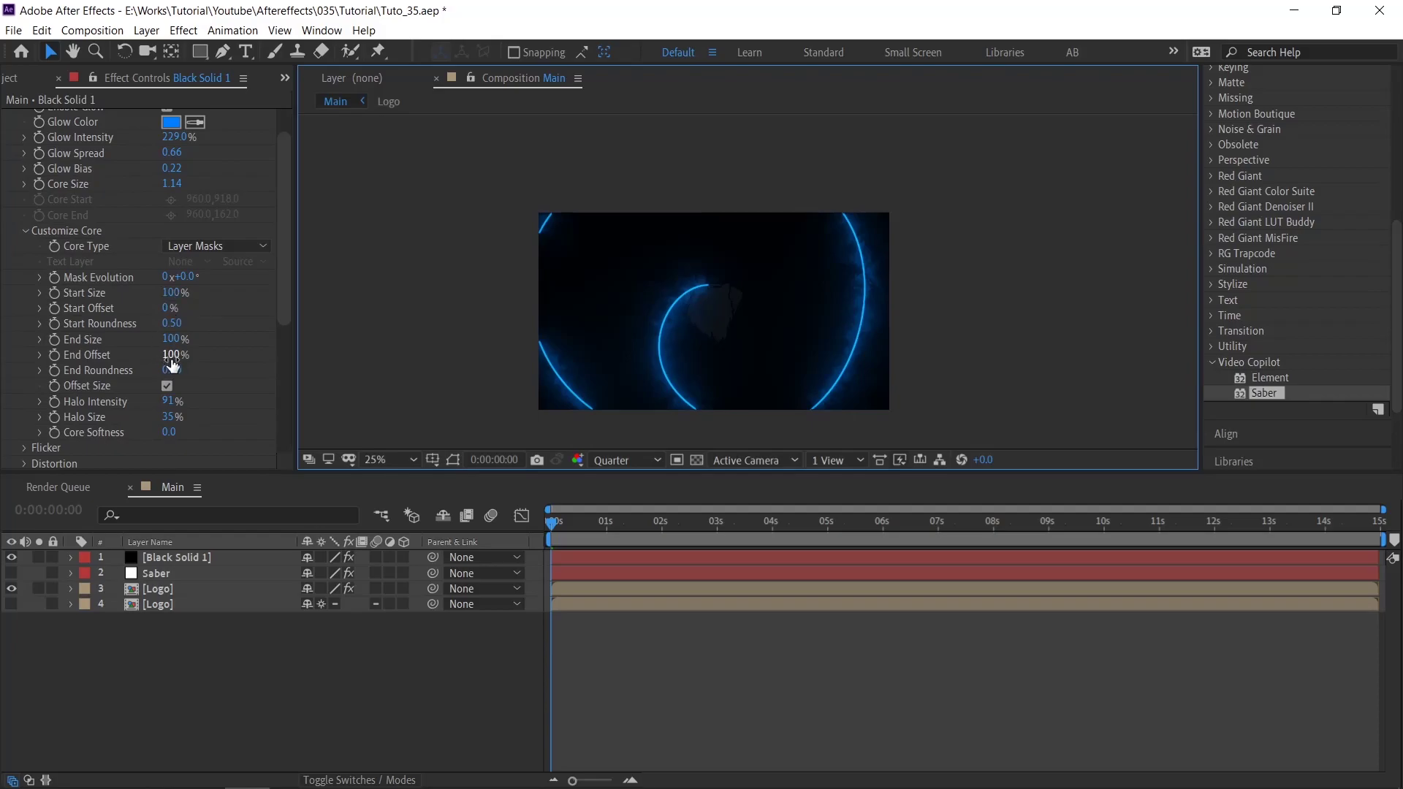
left_click_drag(173, 338, 259, 333)
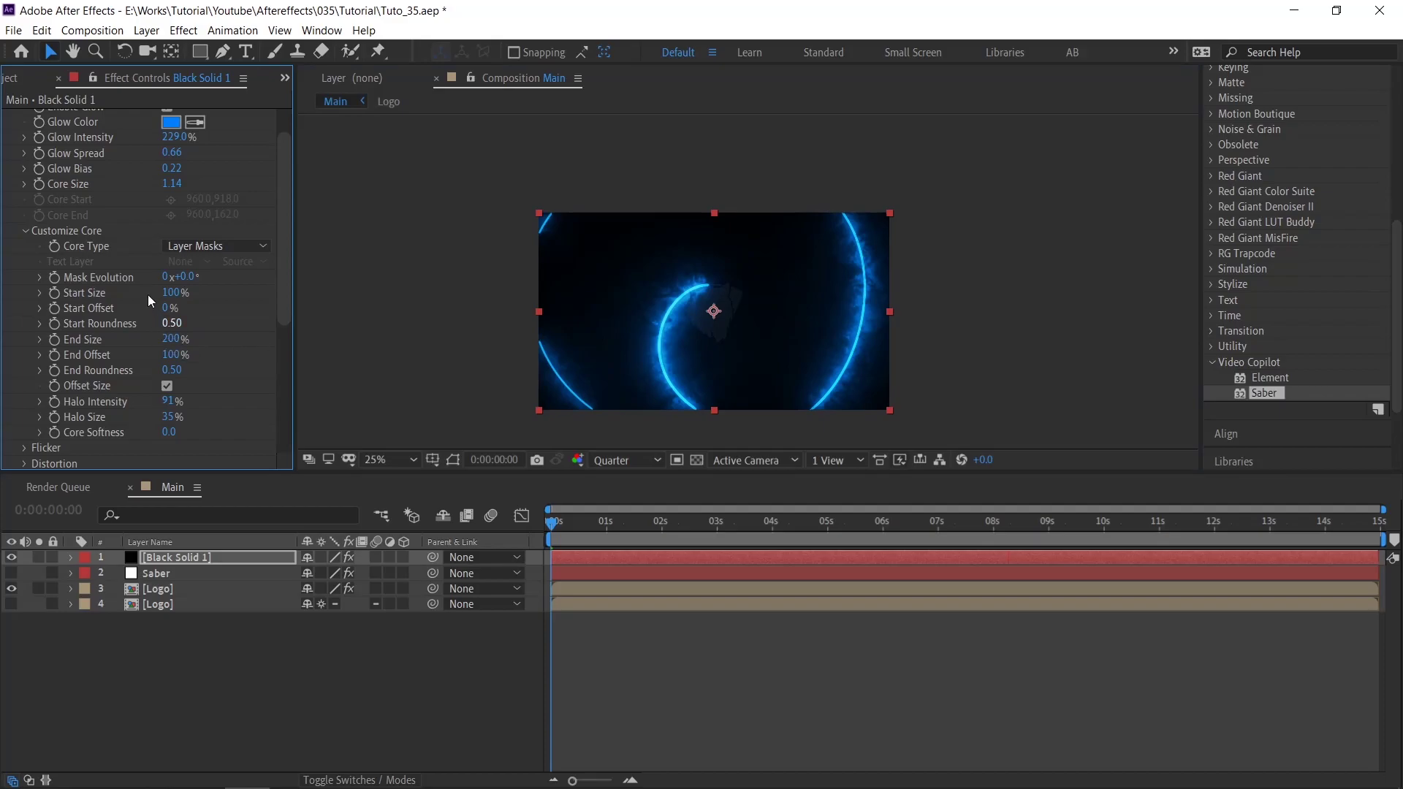
left_click_drag(171, 294, 122, 300)
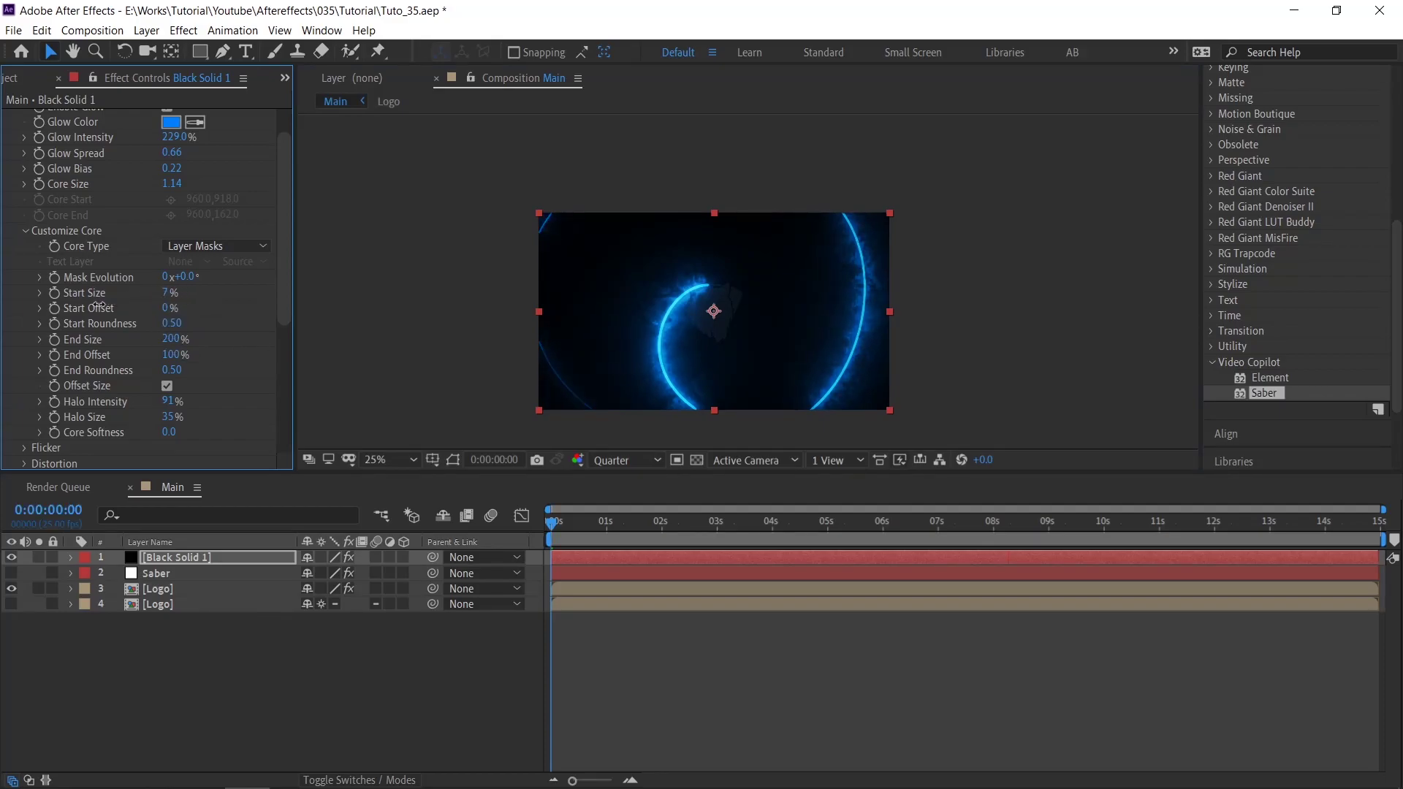
Shift Black Solid 1 so it starts at about 0:00:00:13
key("=")
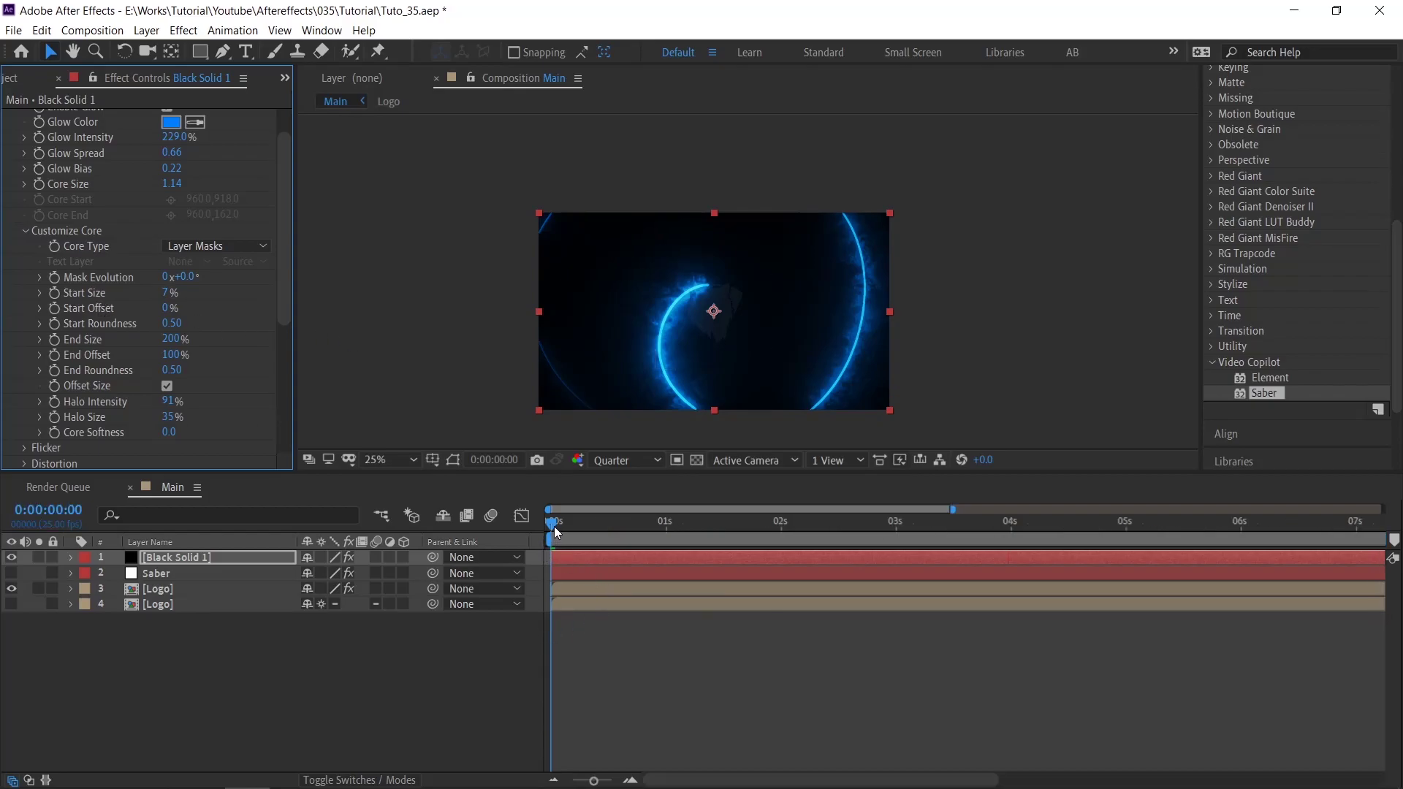
left_click_drag(554, 524, 611, 526)
left_click(627, 559)
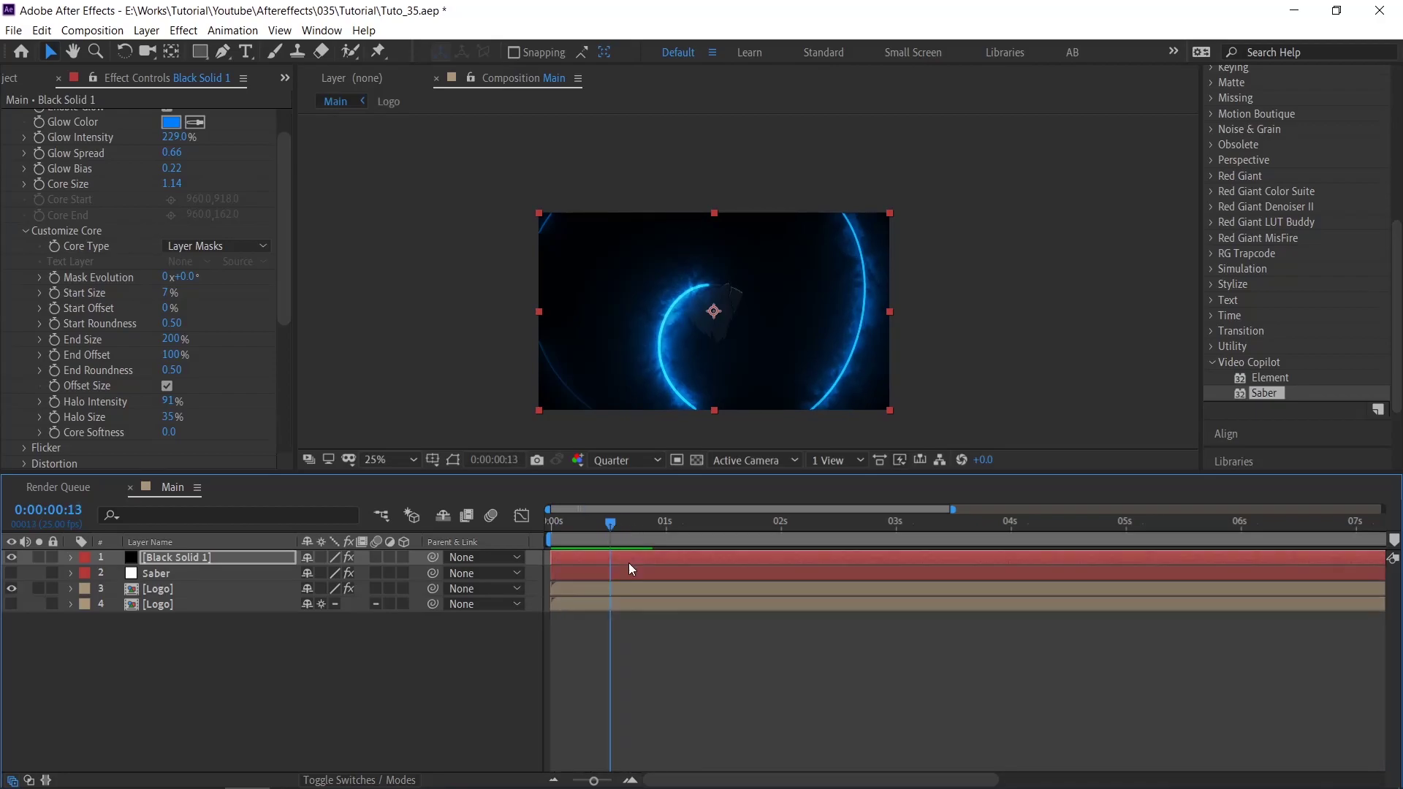
left_click_drag(605, 557, 664, 561)
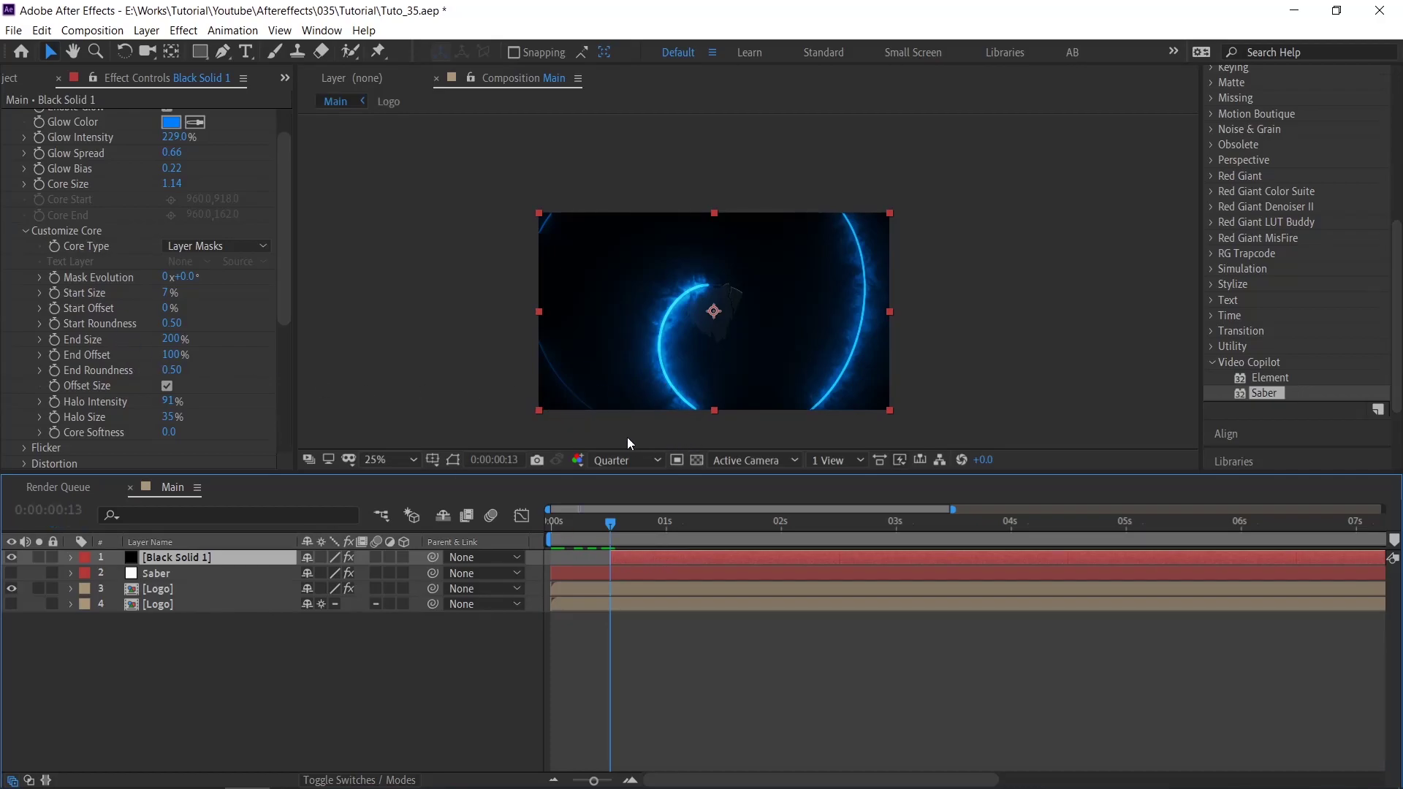
Keyframe the saber's End Offset to grow from 0% to 100%, then preview it
left_click(168, 385)
left_click_drag(174, 359, 87, 370)
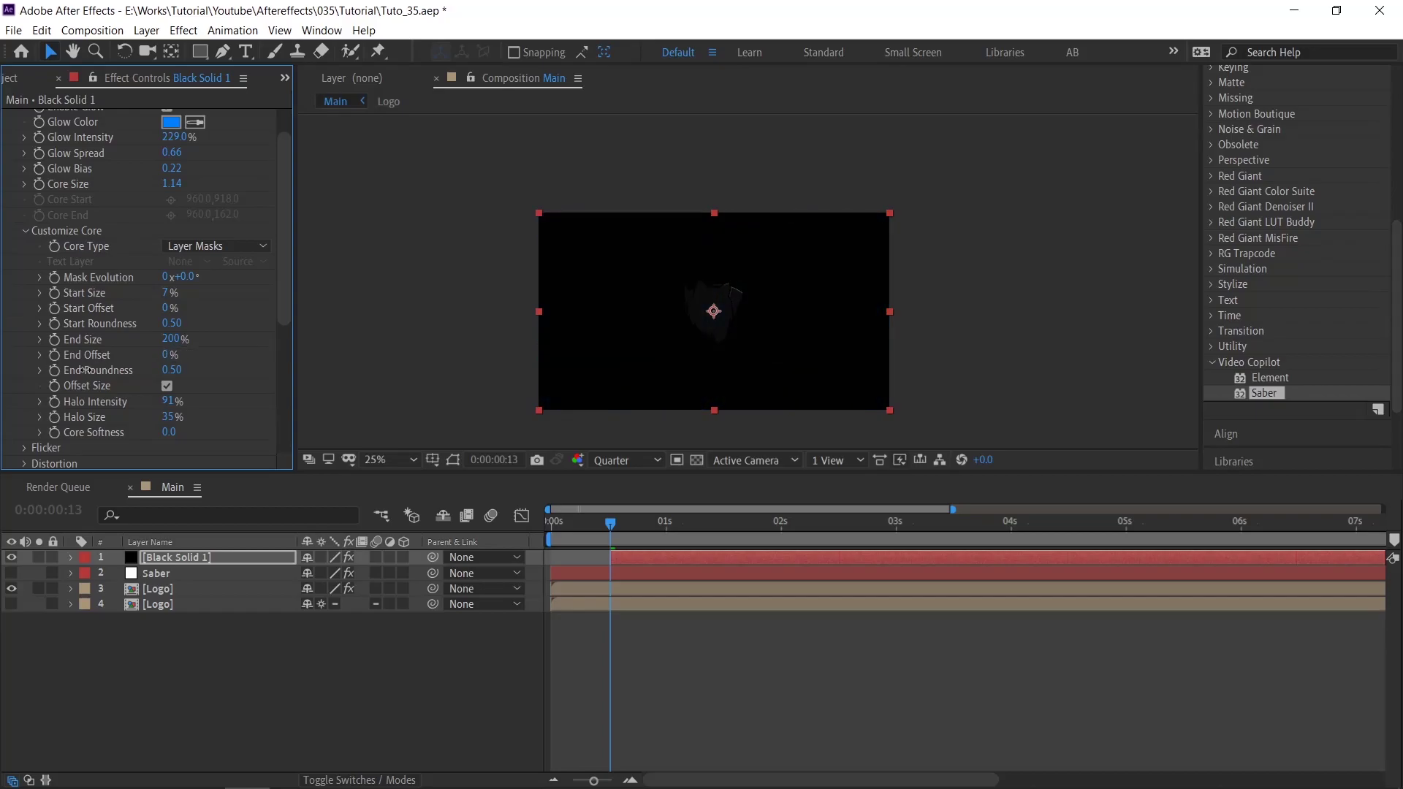
left_click_drag(634, 523, 735, 527)
key("Home")
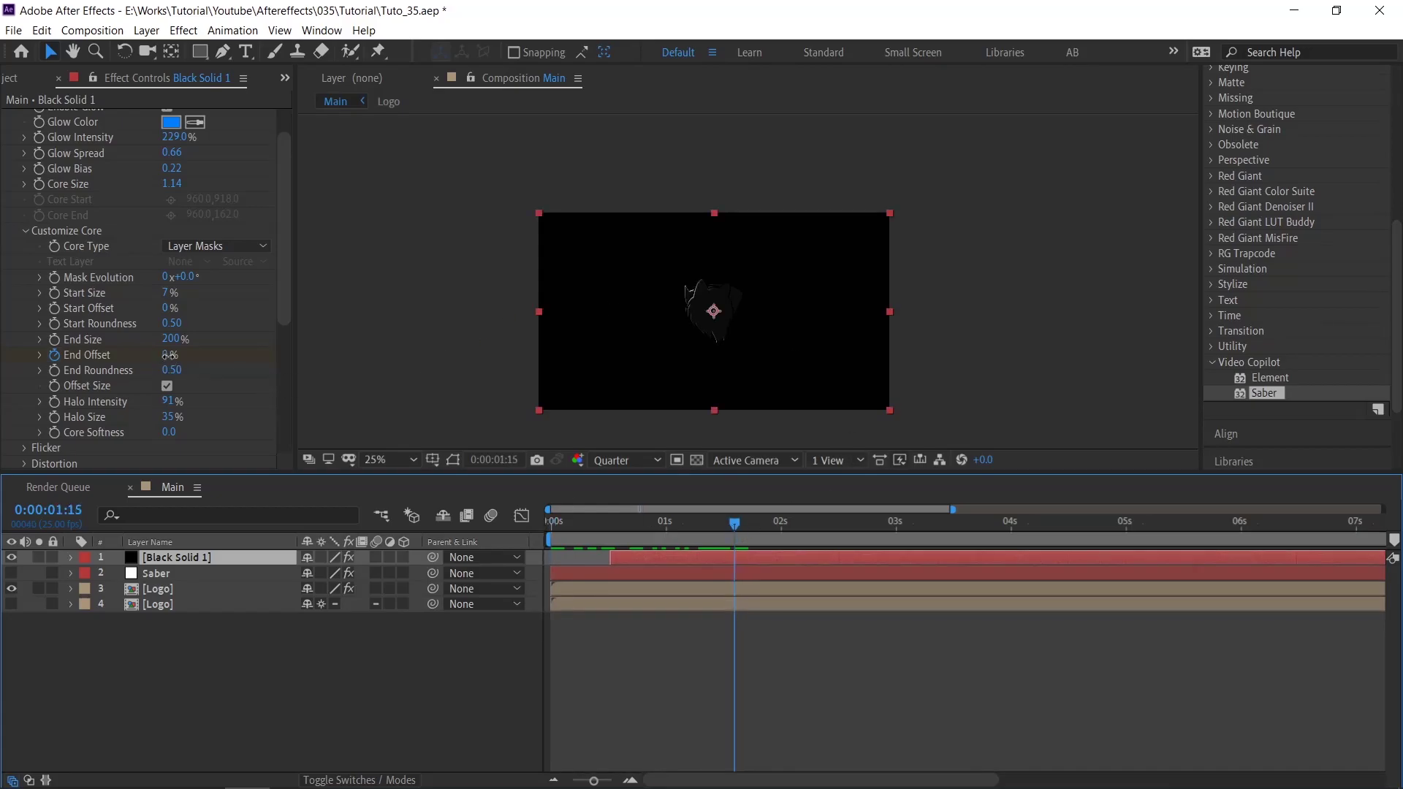
left_click_drag(169, 355, 284, 355)
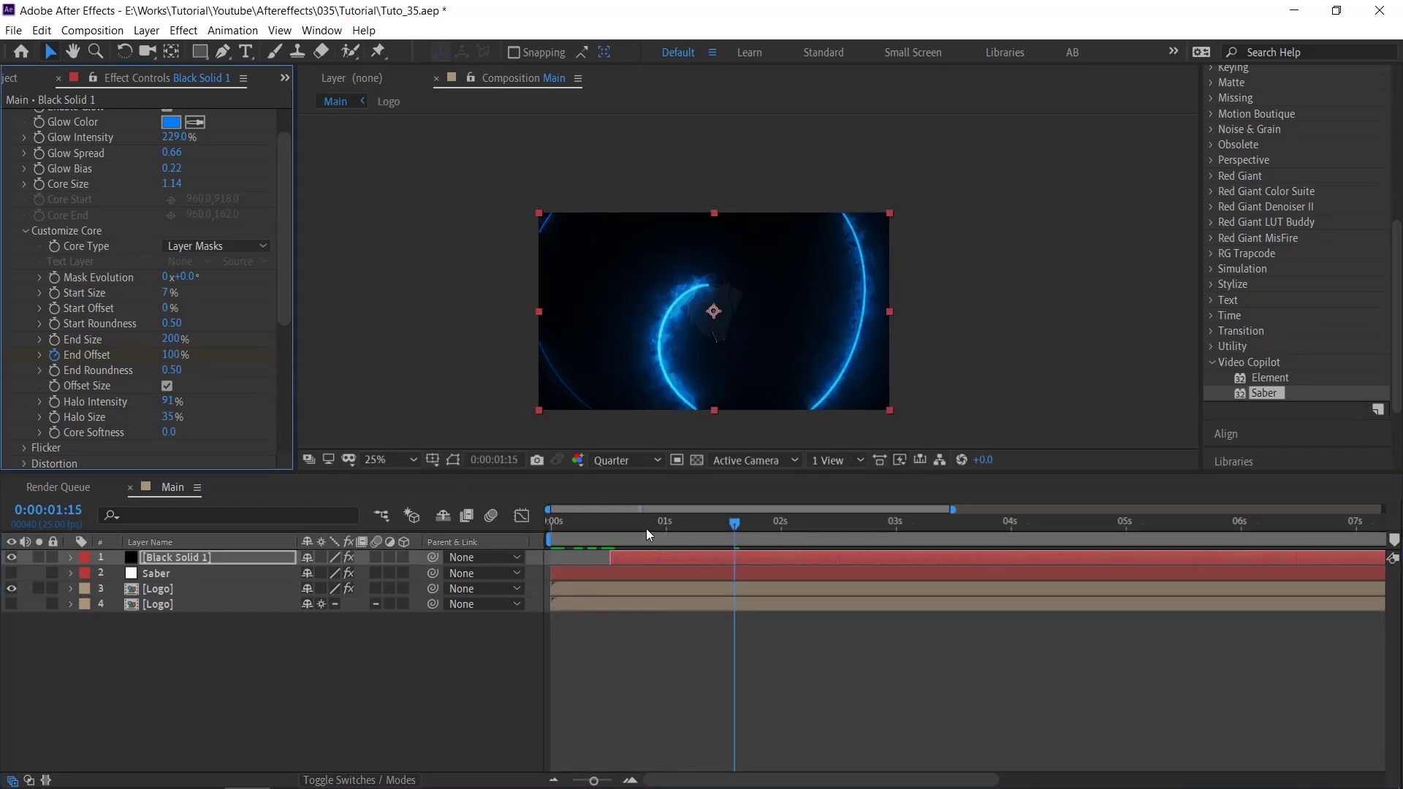
left_click_drag(646, 528, 489, 525)
key("space")
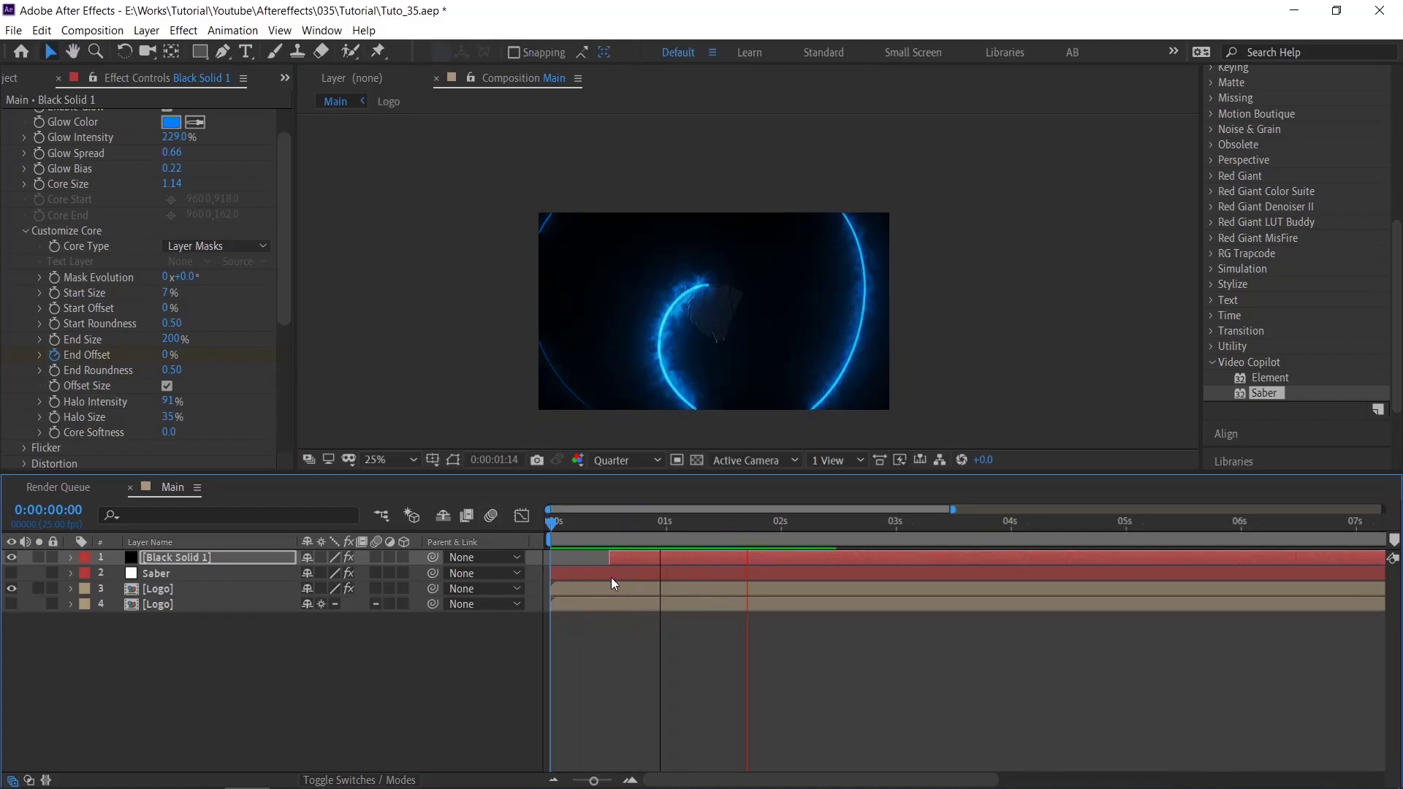
key("space")
Move the second End Offset keyframe to 0:00:01:15 and scrub to check the ring growing
left_click(722, 556)
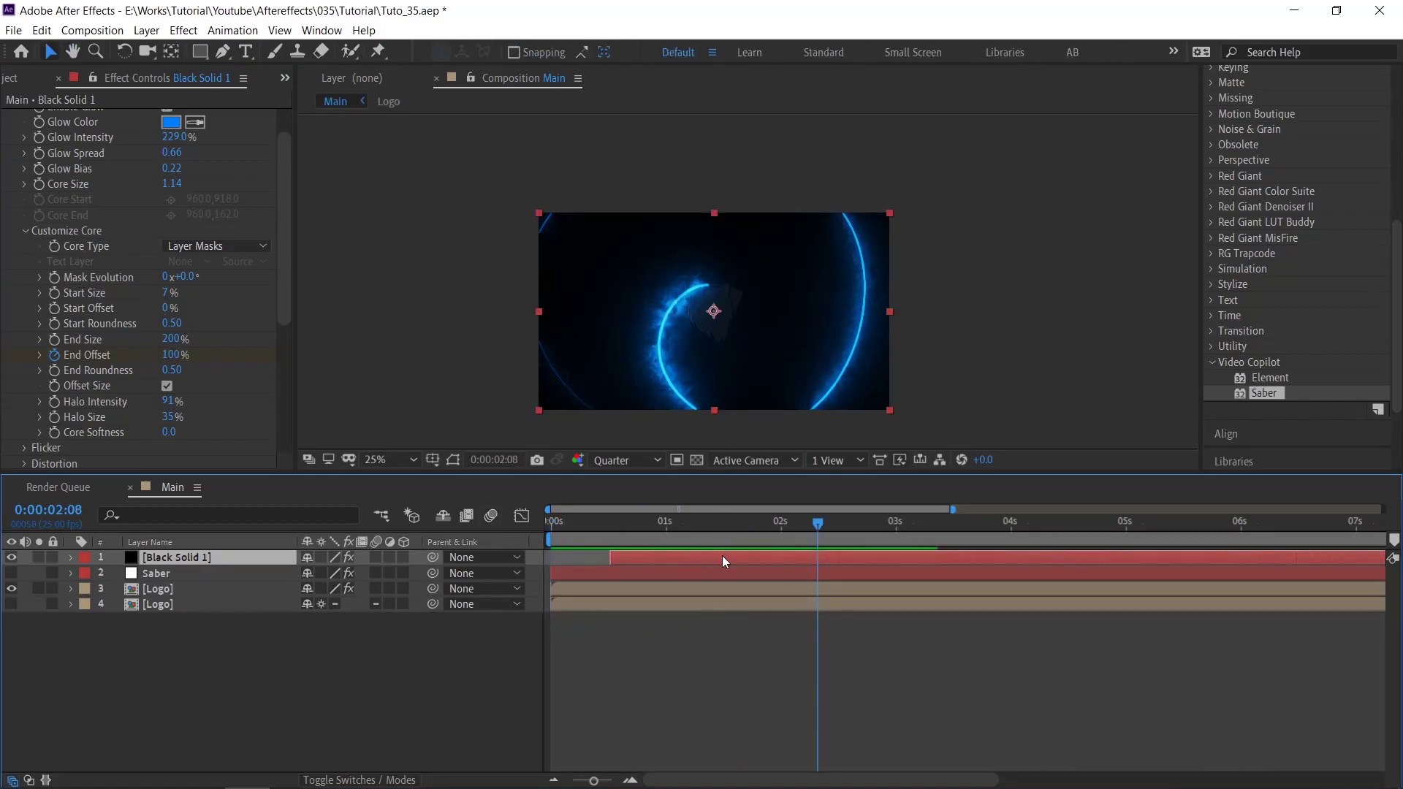
key("u")
left_click_drag(734, 589, 787, 589)
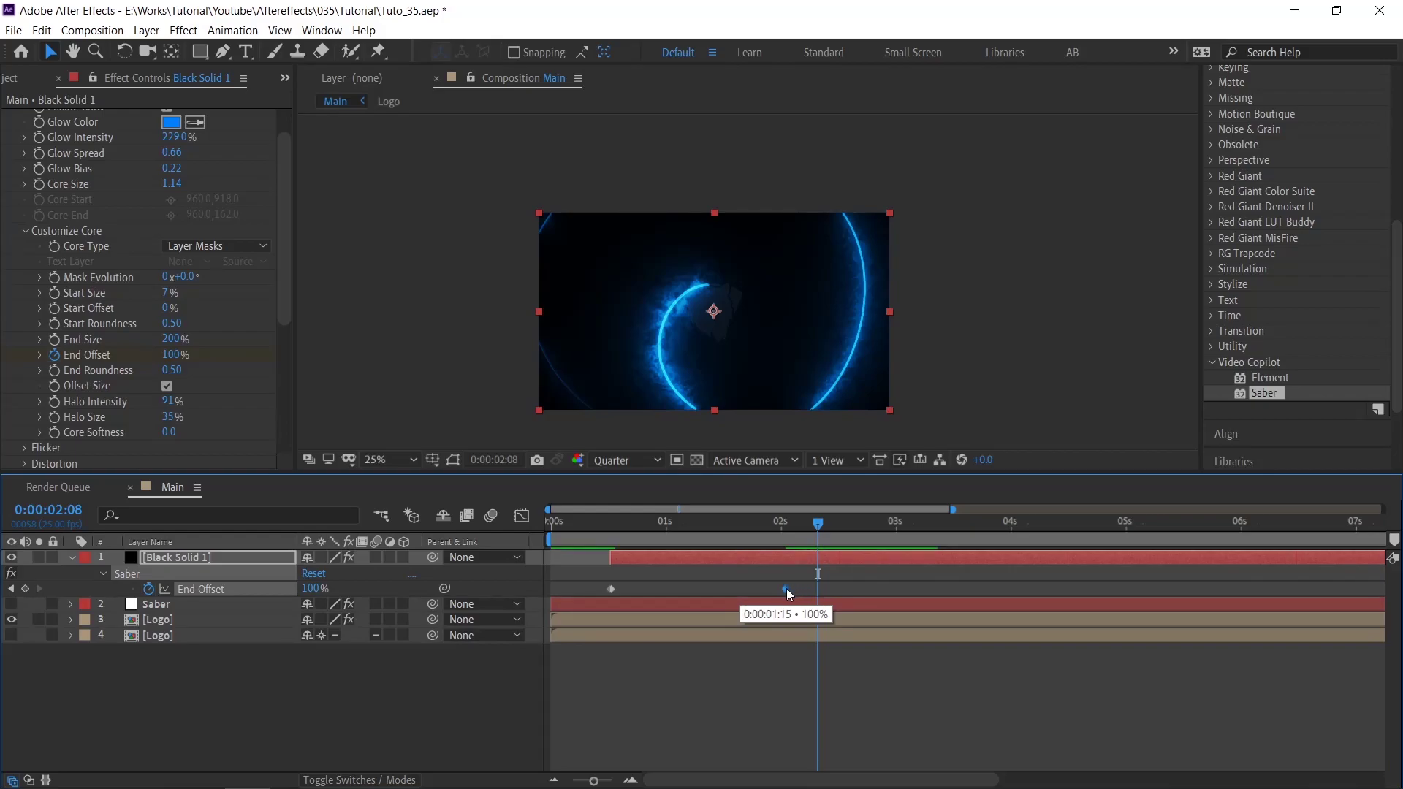
key("Home")
key("space")
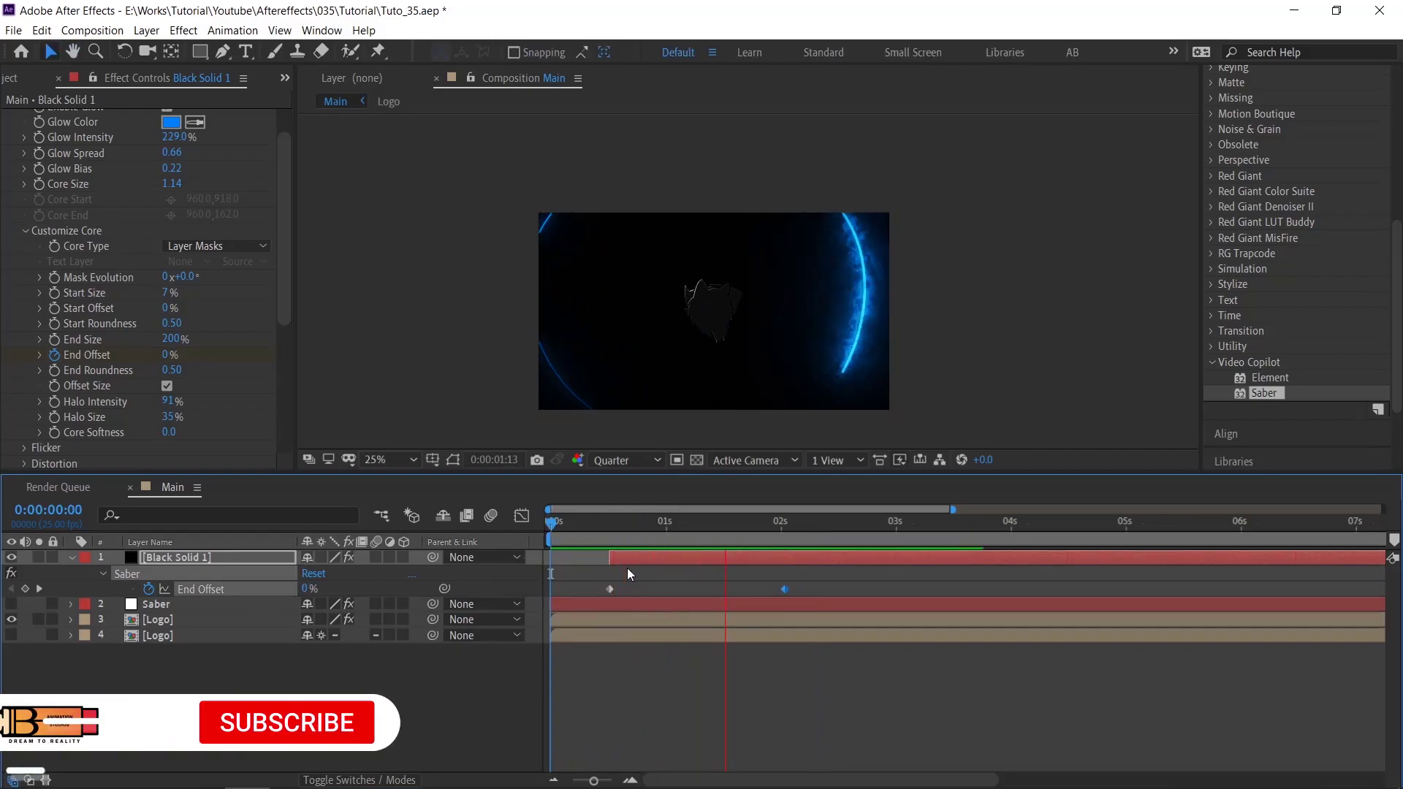
key("space")
left_click(651, 529)
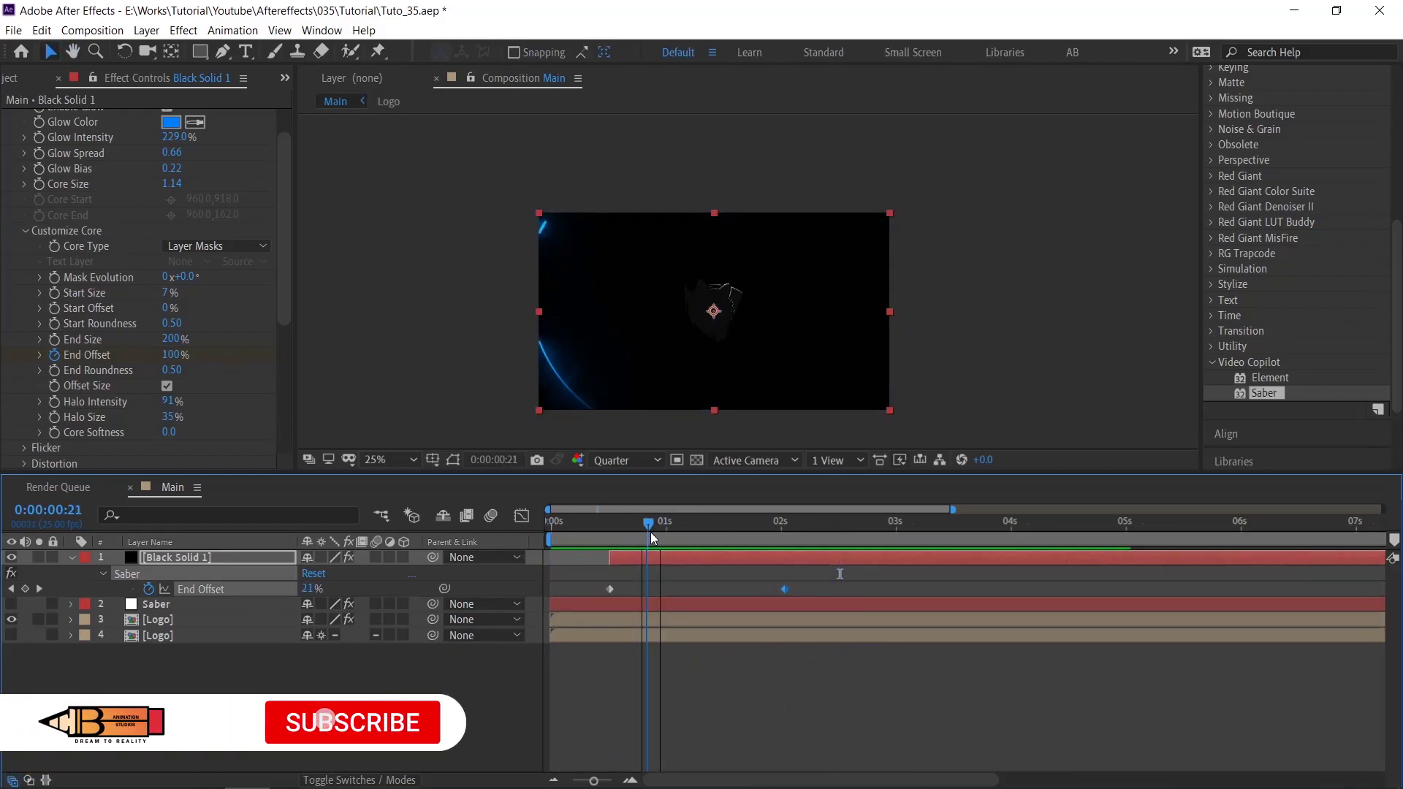
left_click_drag(620, 525, 730, 528)
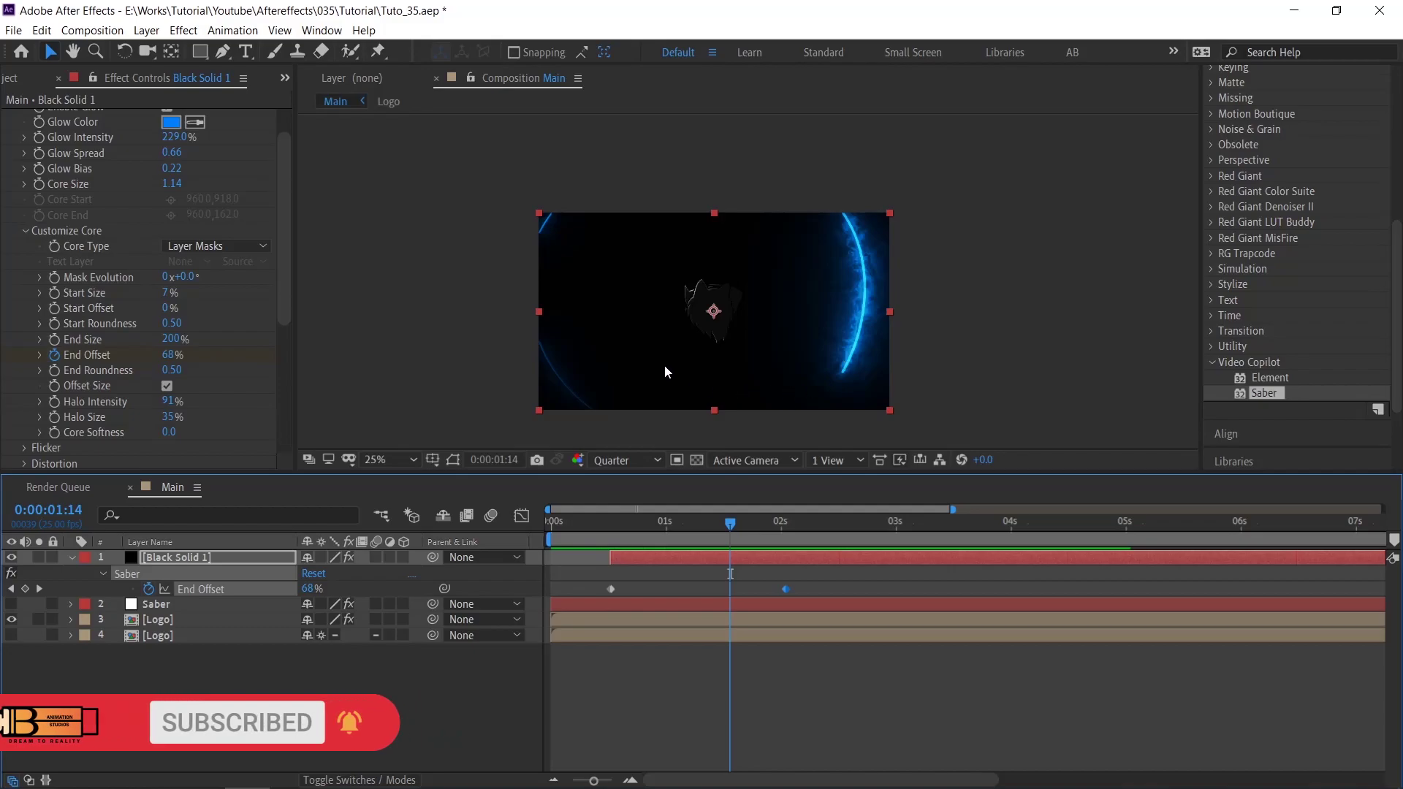
left_click_drag(664, 524, 654, 529)
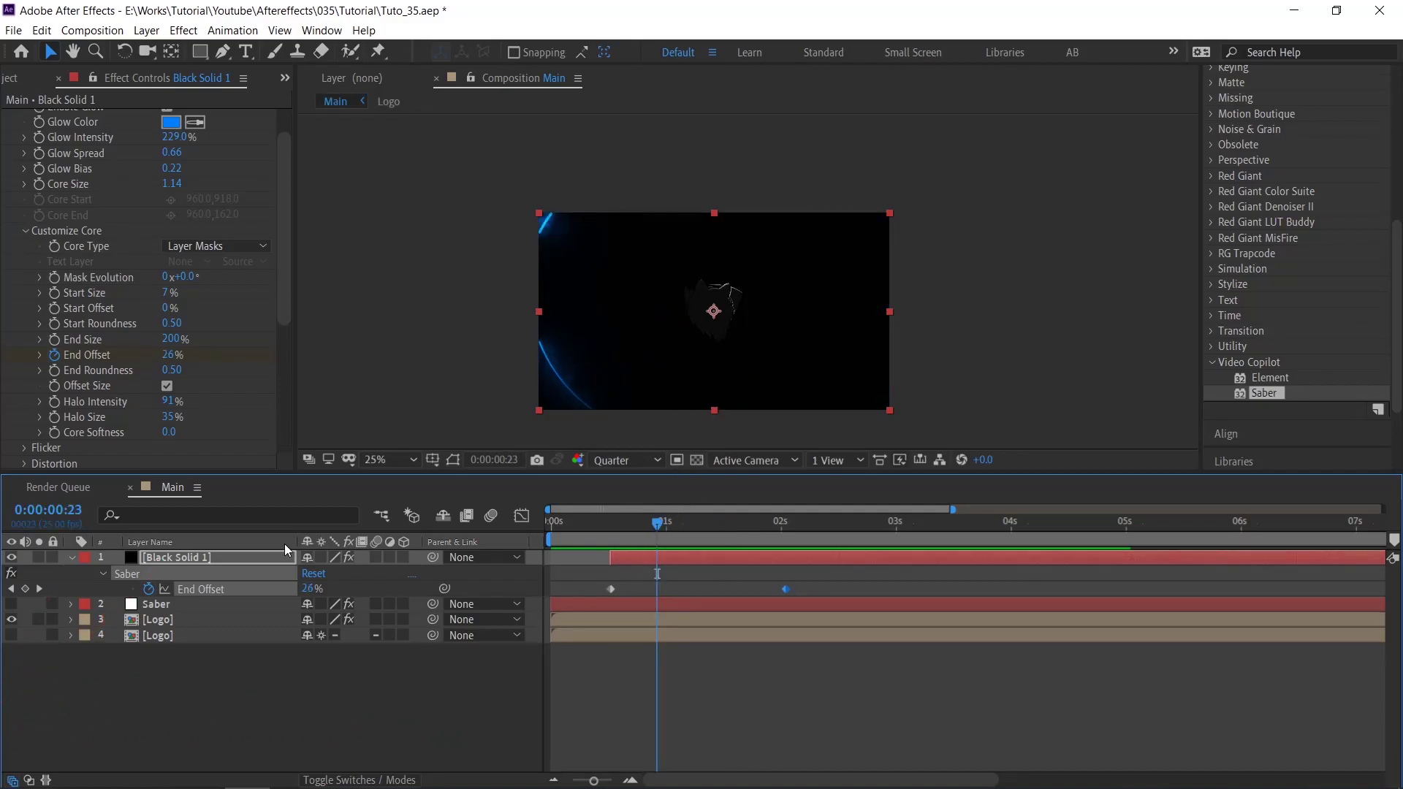
Keyframe Start Offset, raising it to 100% where the ring is fully grown
left_click(55, 308)
left_click_drag(720, 523, 813, 524)
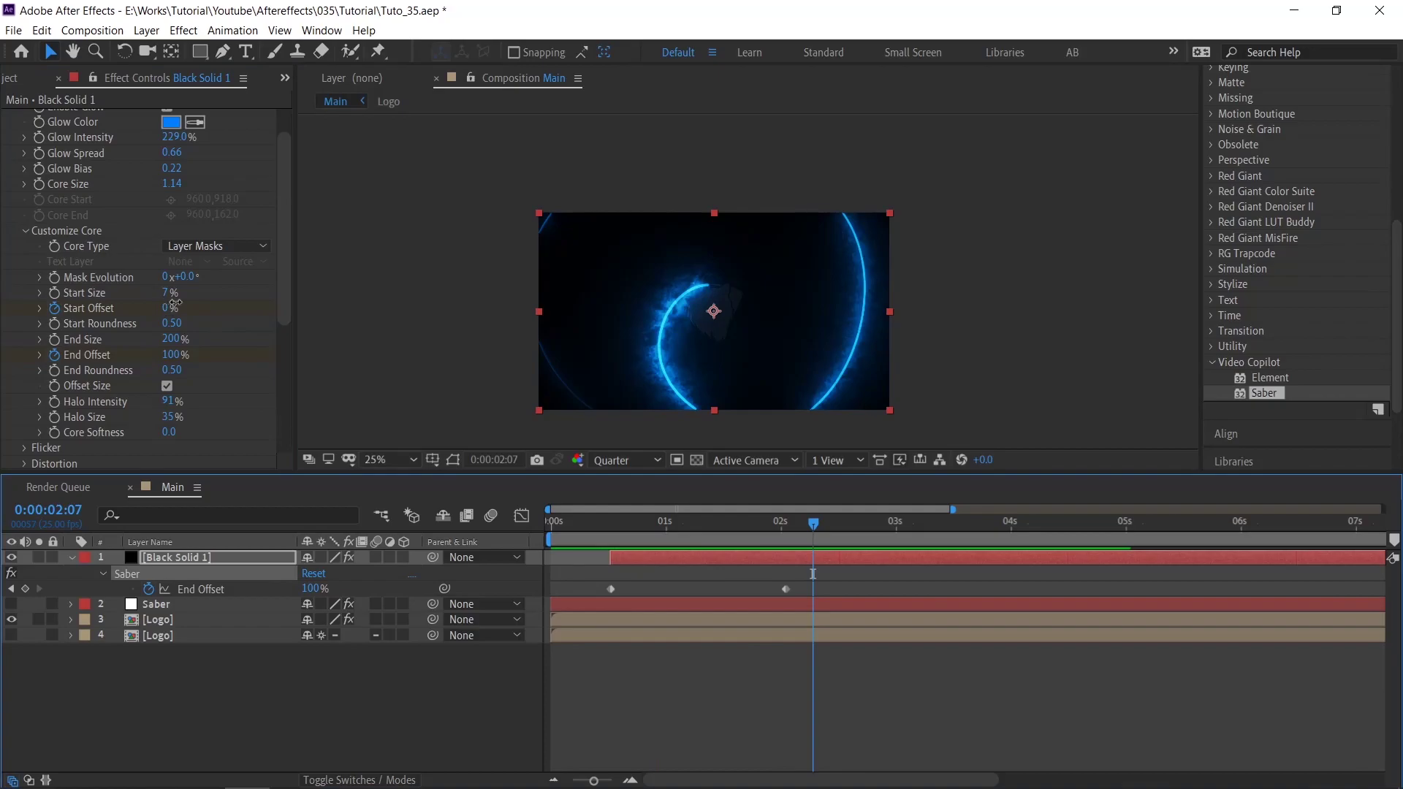
left_click_drag(175, 302, 288, 303)
Preview the ring animation and reveal the saber solid's keyframed properties
left_click_drag(618, 525, 592, 525)
key("space")
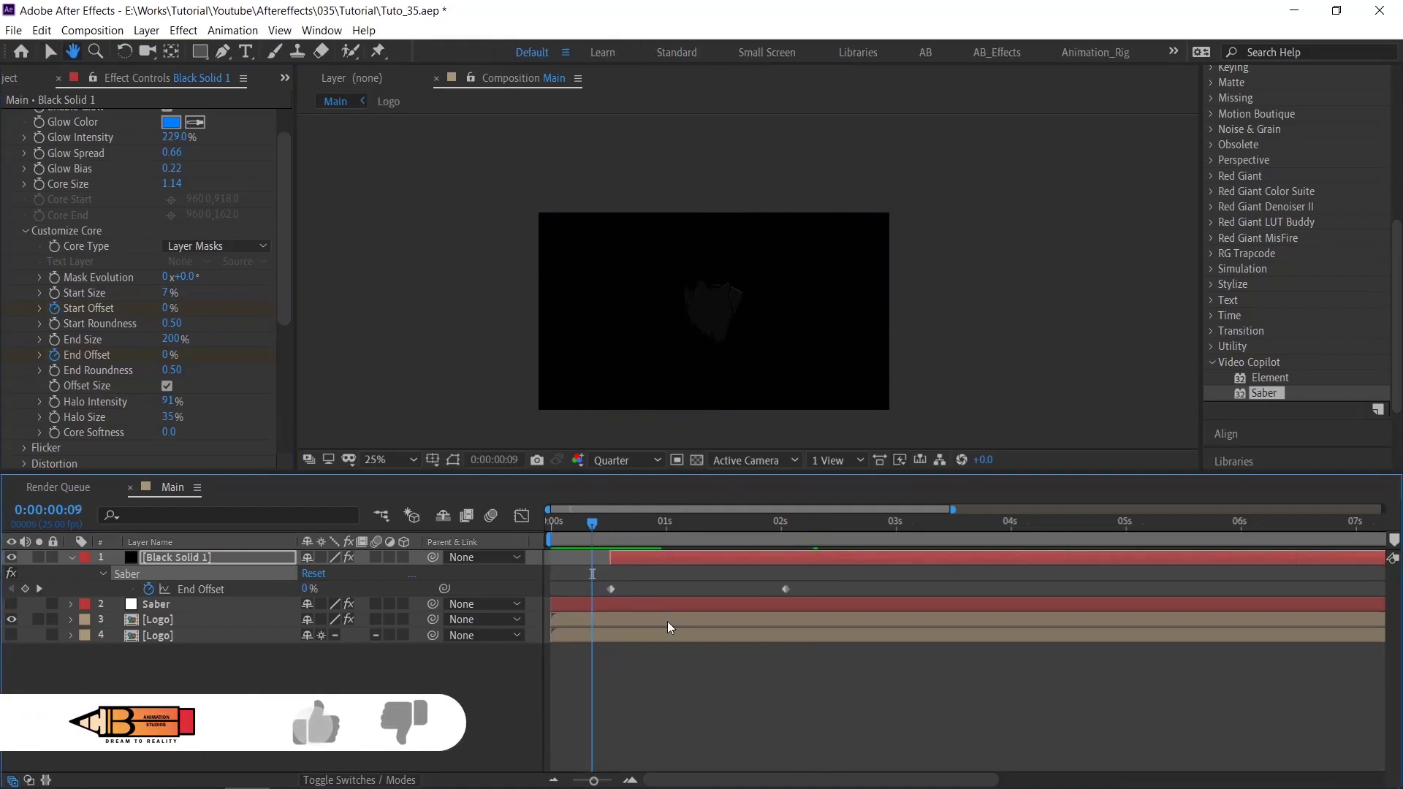
key("space")
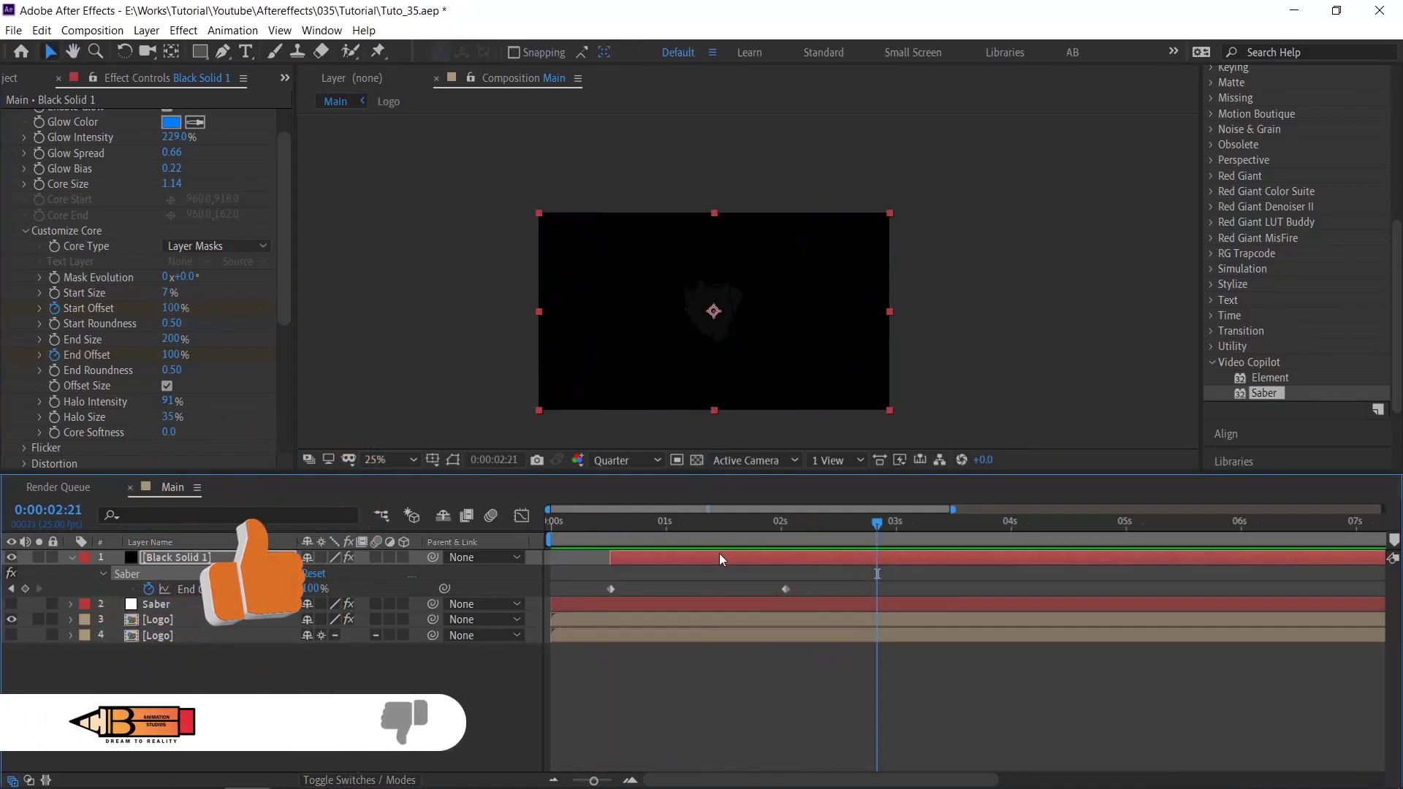
left_click(713, 557)
key("u")
left_click_drag(658, 526, 554, 544)
key("space")
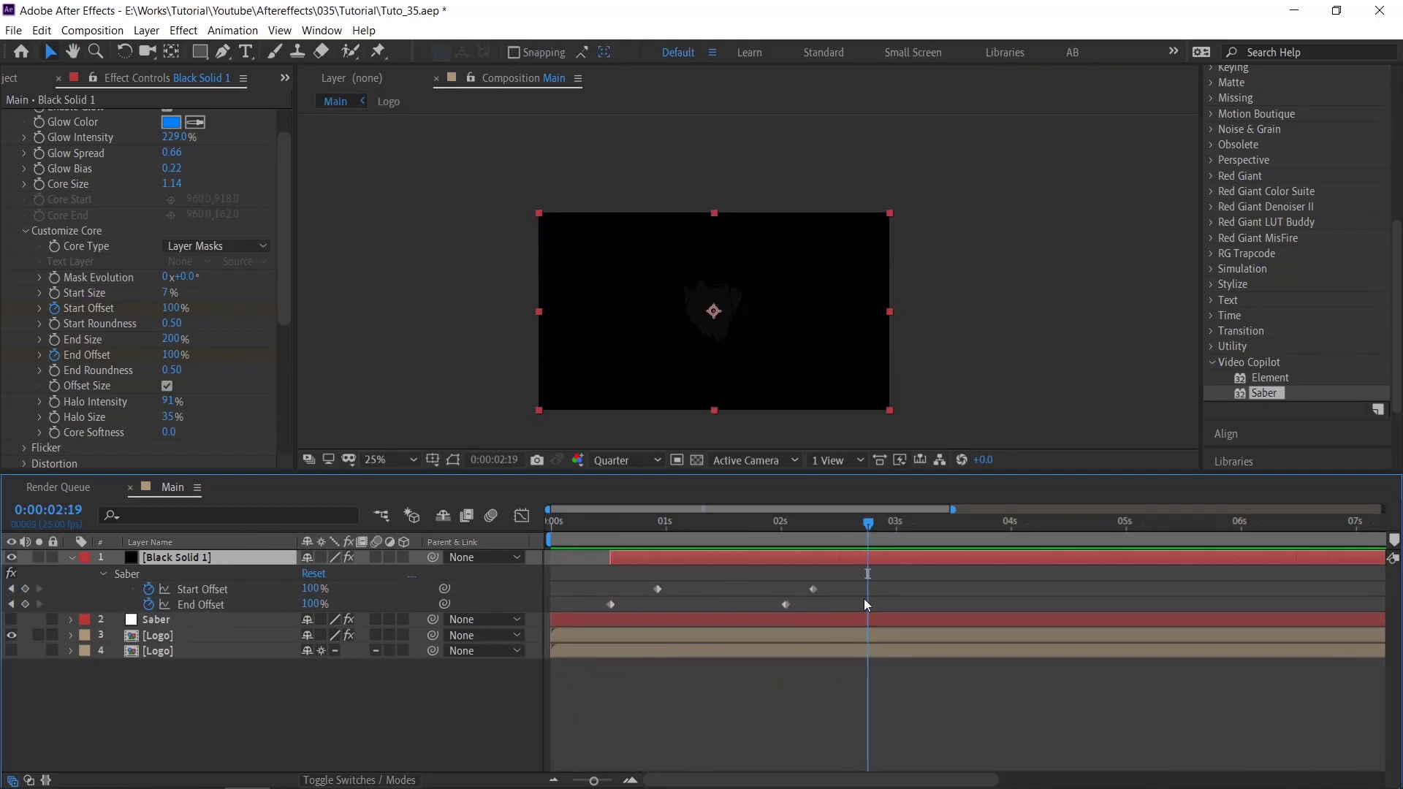
Nudge Start Offset's last keyframe later, then Easy Ease all four offset keyframes
left_click_drag(814, 589, 827, 589)
key("Home")
key("space")
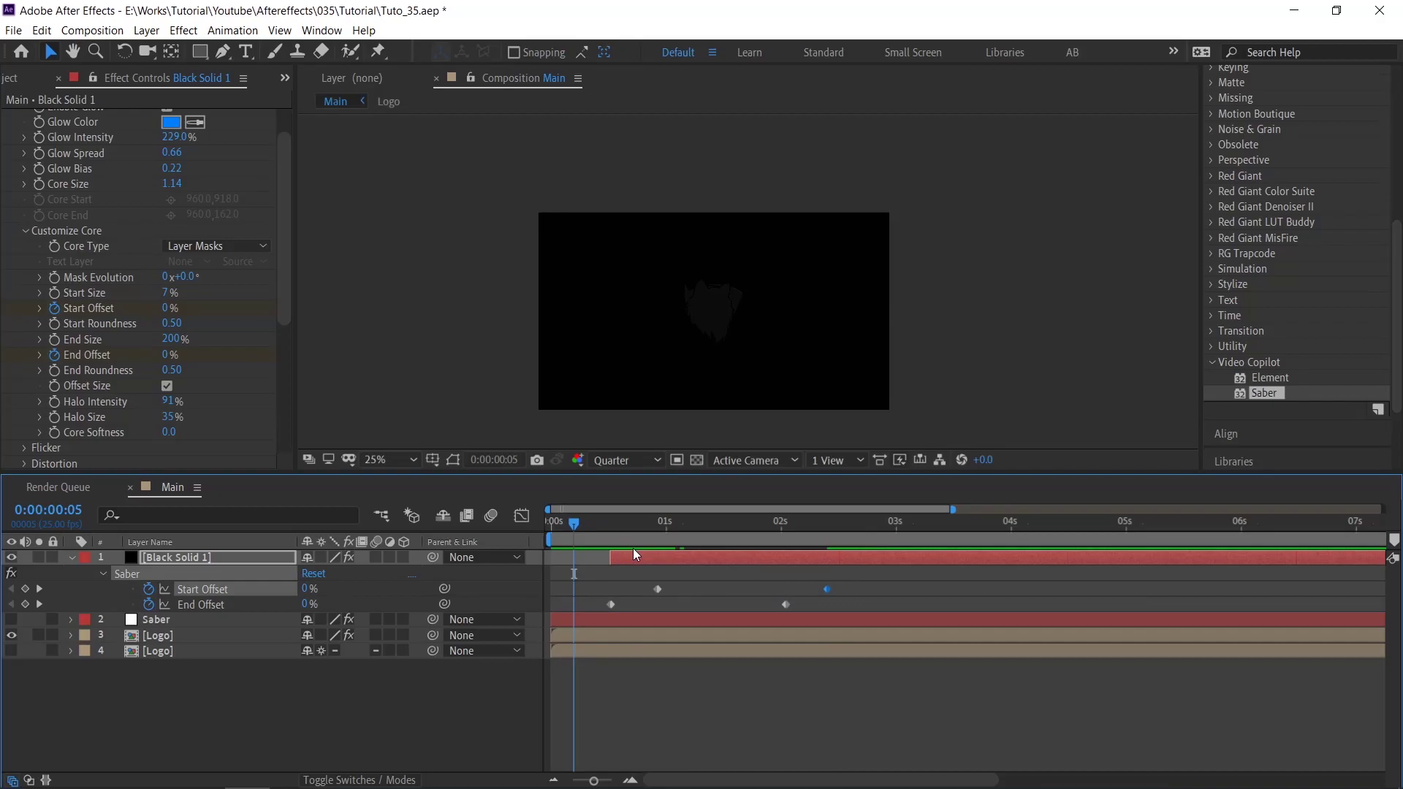
key("space")
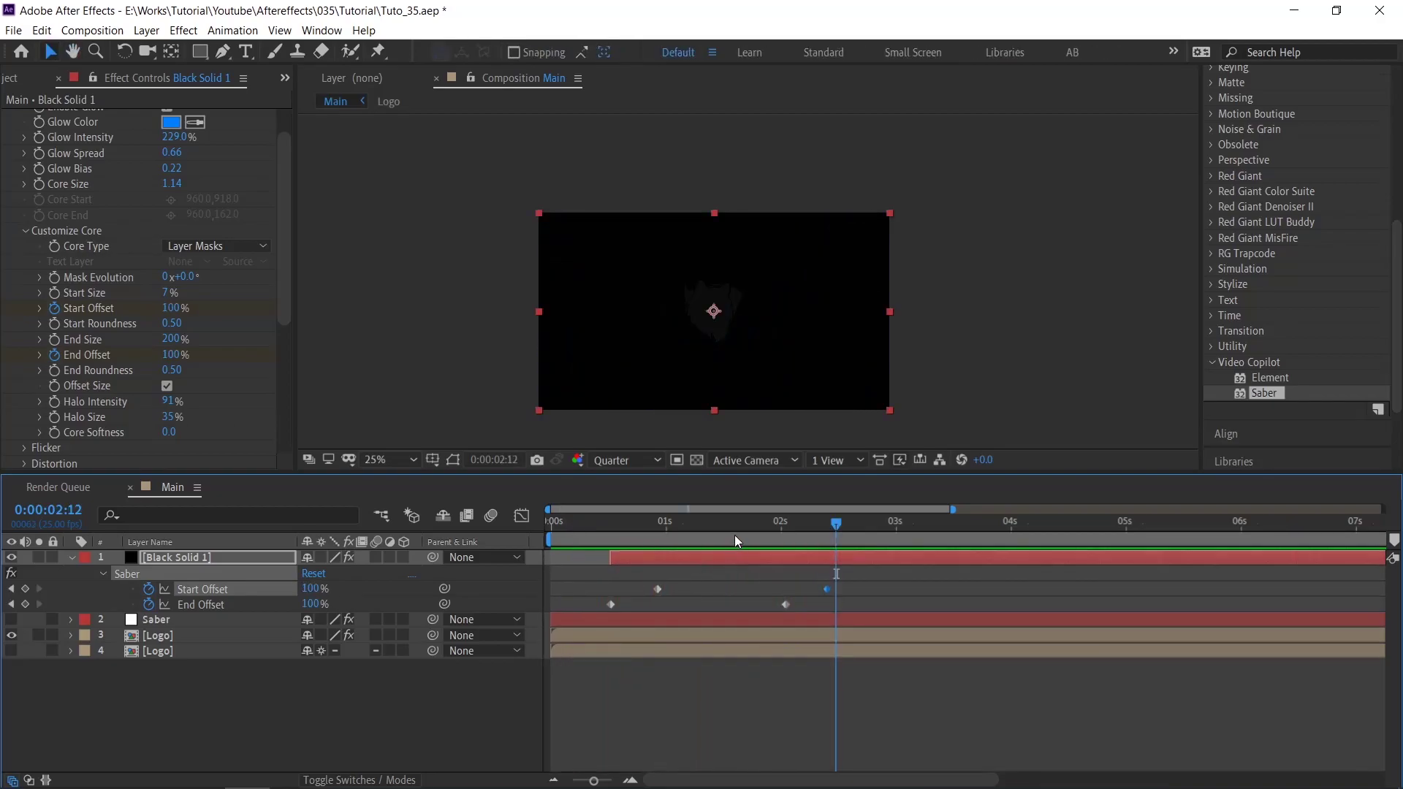
left_click_drag(734, 541, 790, 538)
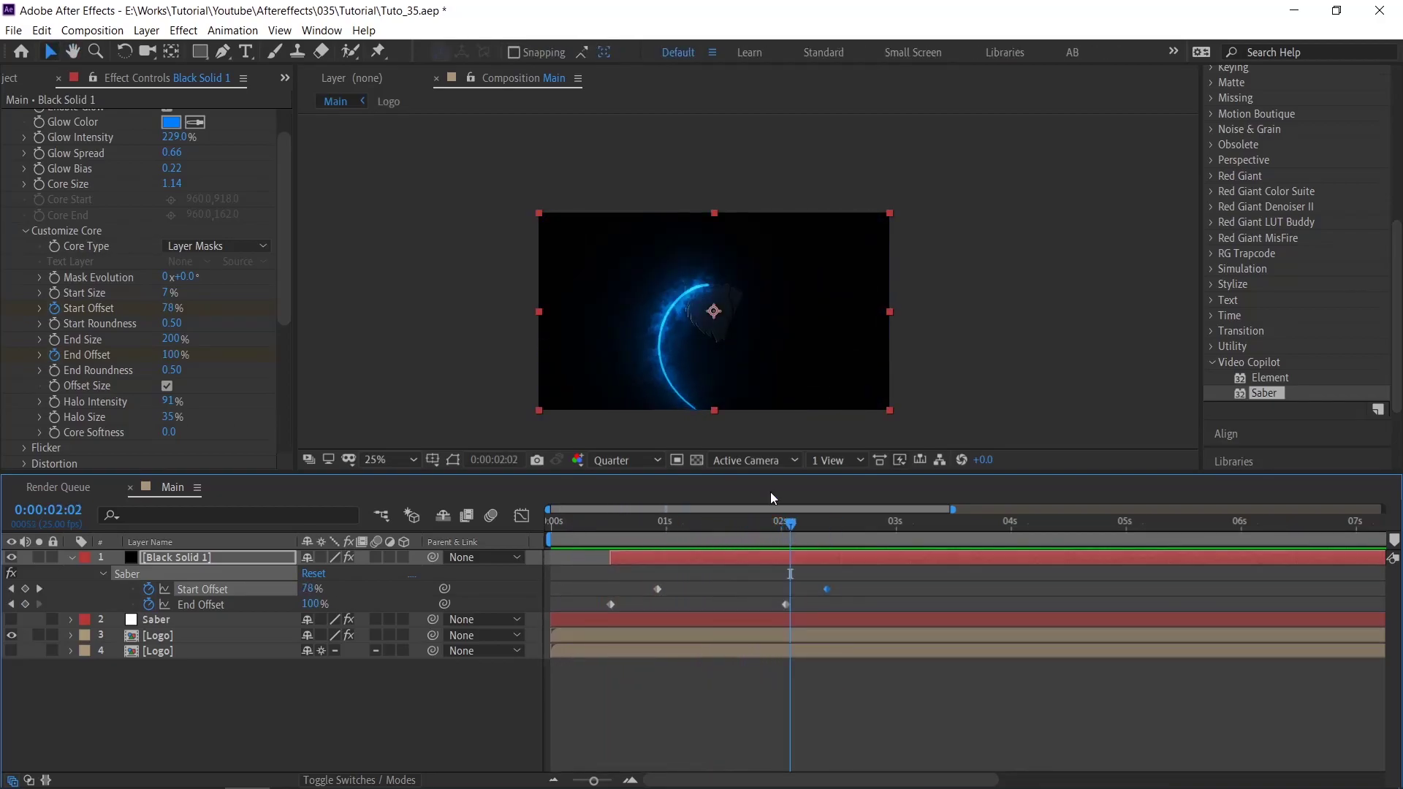
key("space")
left_click_drag(870, 579, 586, 619)
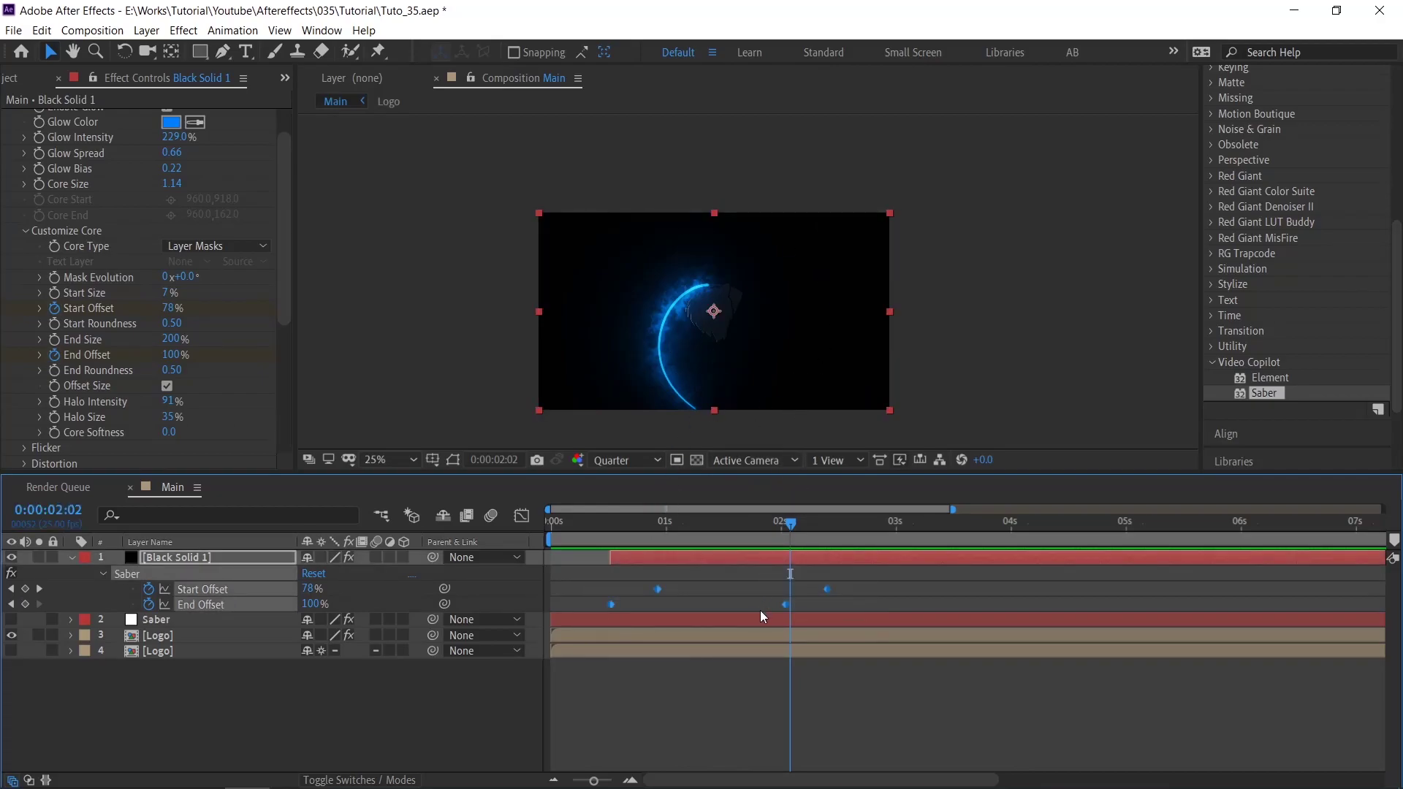
key("F9")
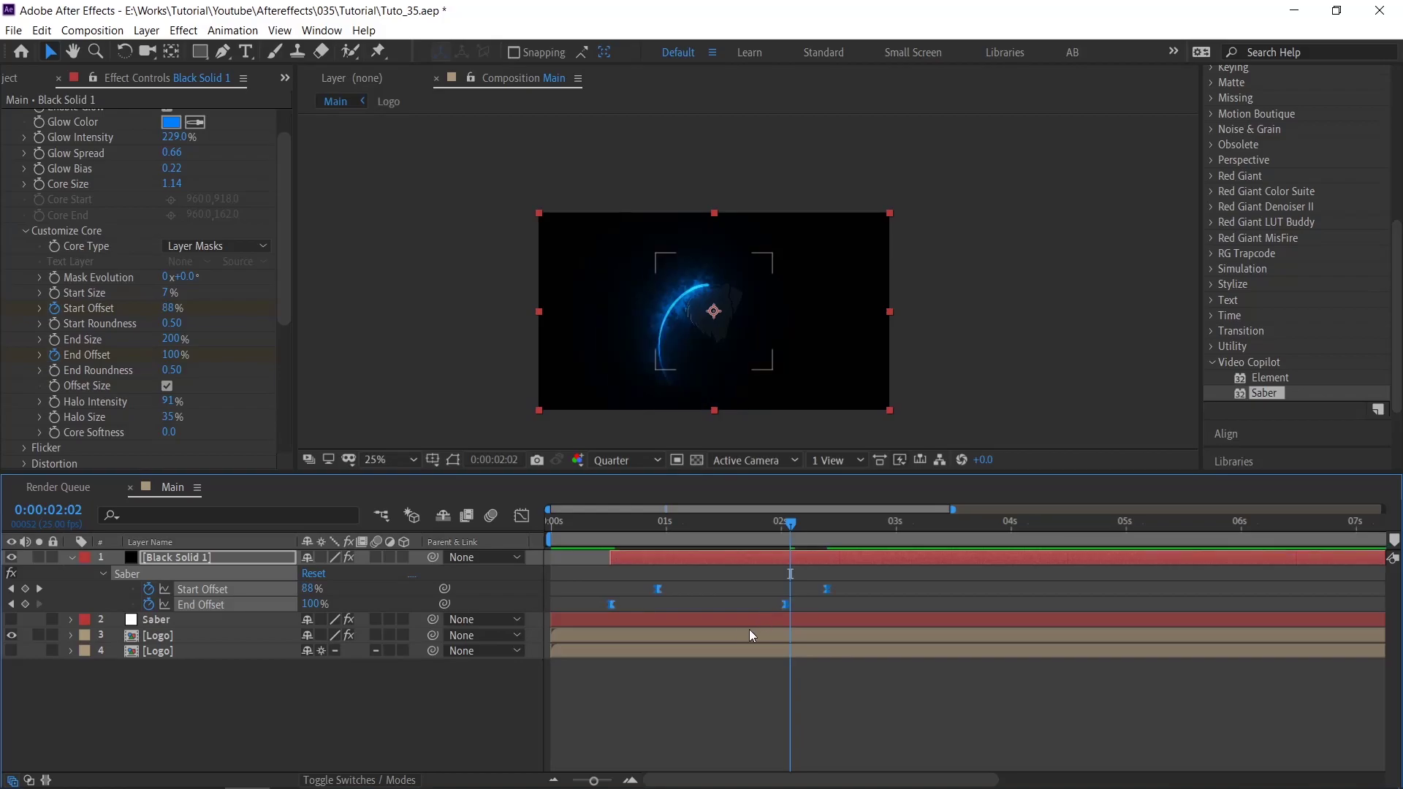
Sharpen the offset speed curves' influence handles in the Graph Editor, then preview the new timing
left_click(521, 517)
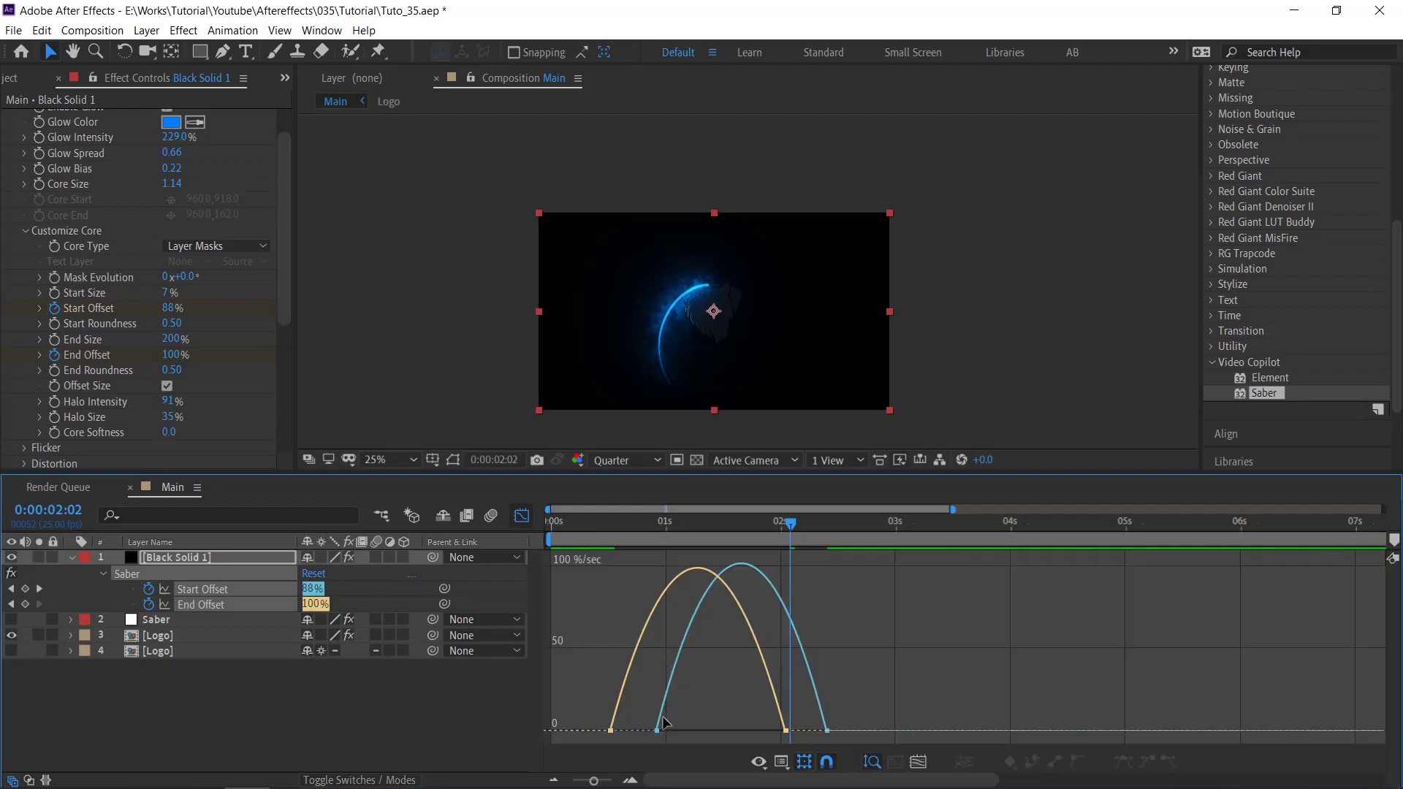
left_click_drag(661, 733, 644, 740)
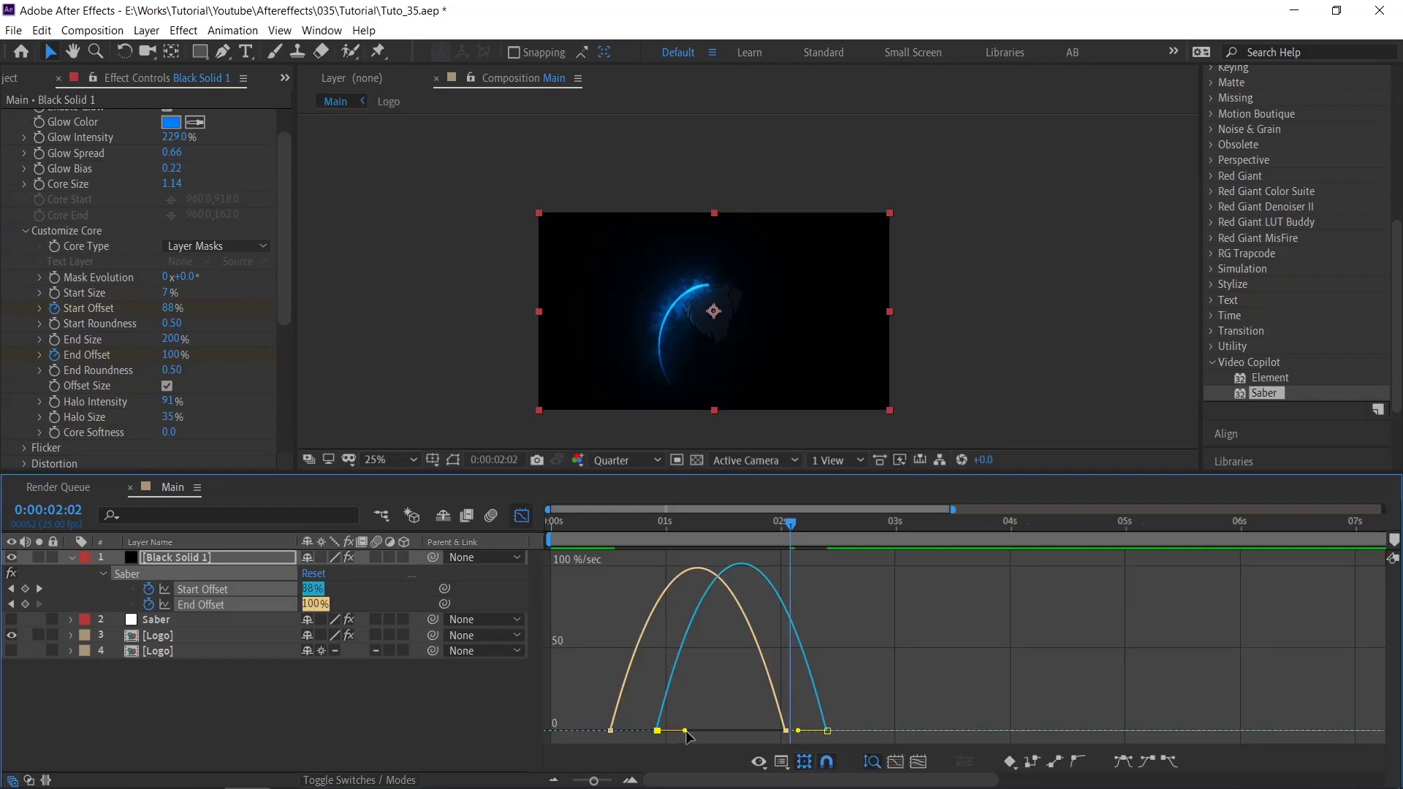
mouse_move(687, 732)
left_mouse_down()
mouse_move(756, 720)
mouse_move(772, 738)
mouse_move(713, 729)
left_mouse_up()
left_click(702, 618)
left_click_drag(661, 525, 551, 565)
key("space")
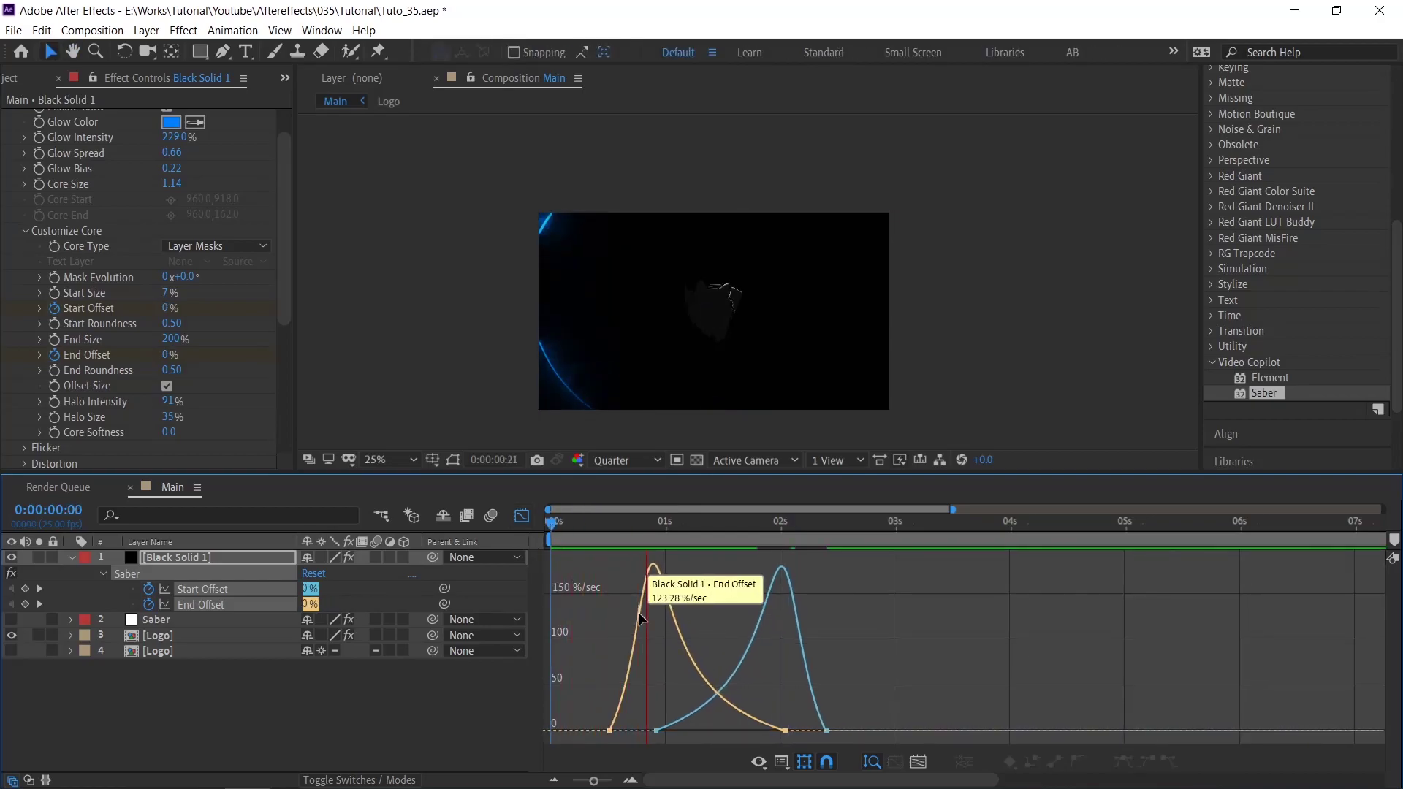
Trim the saber solid to end at the current time and duplicate it
key("space")
key("shift+F3")
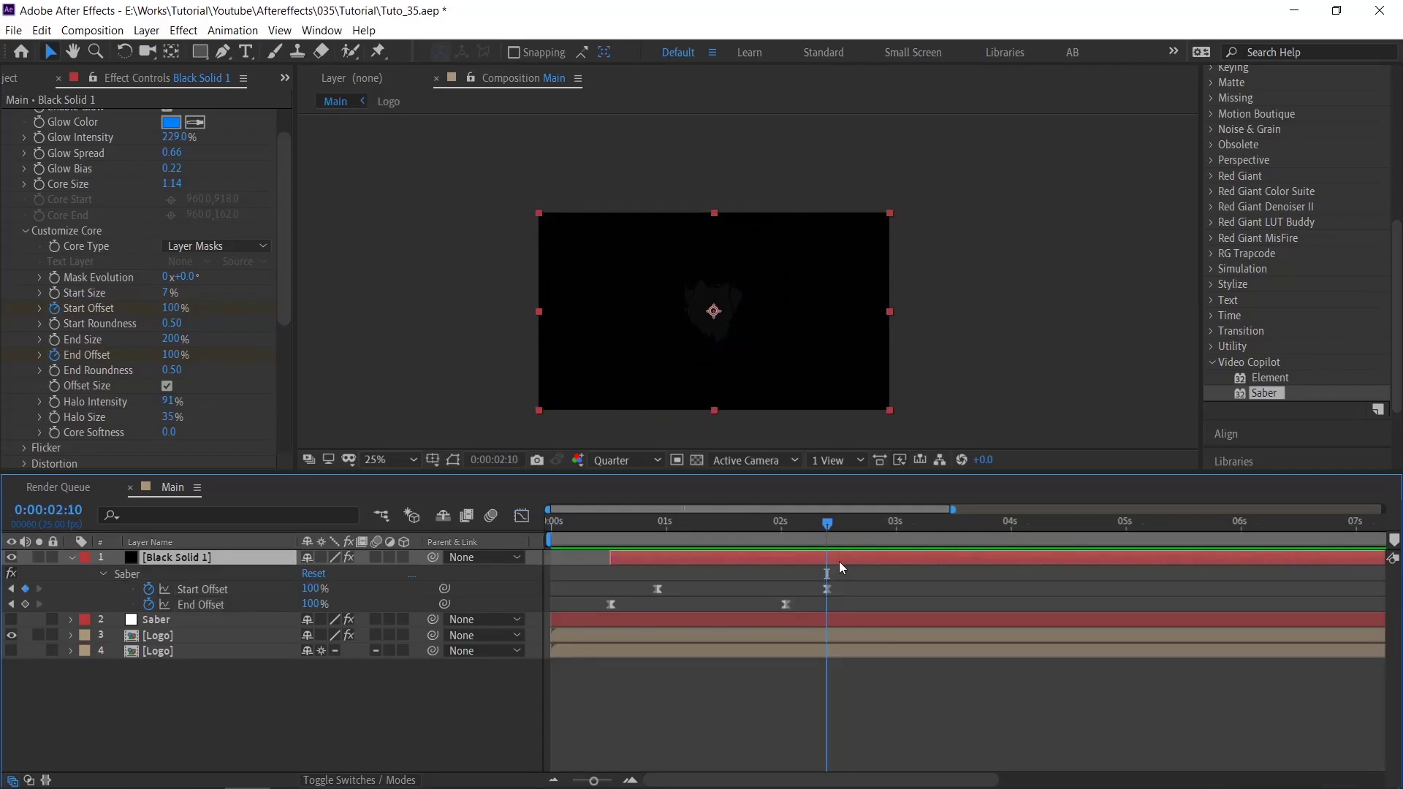
key("alt+]")
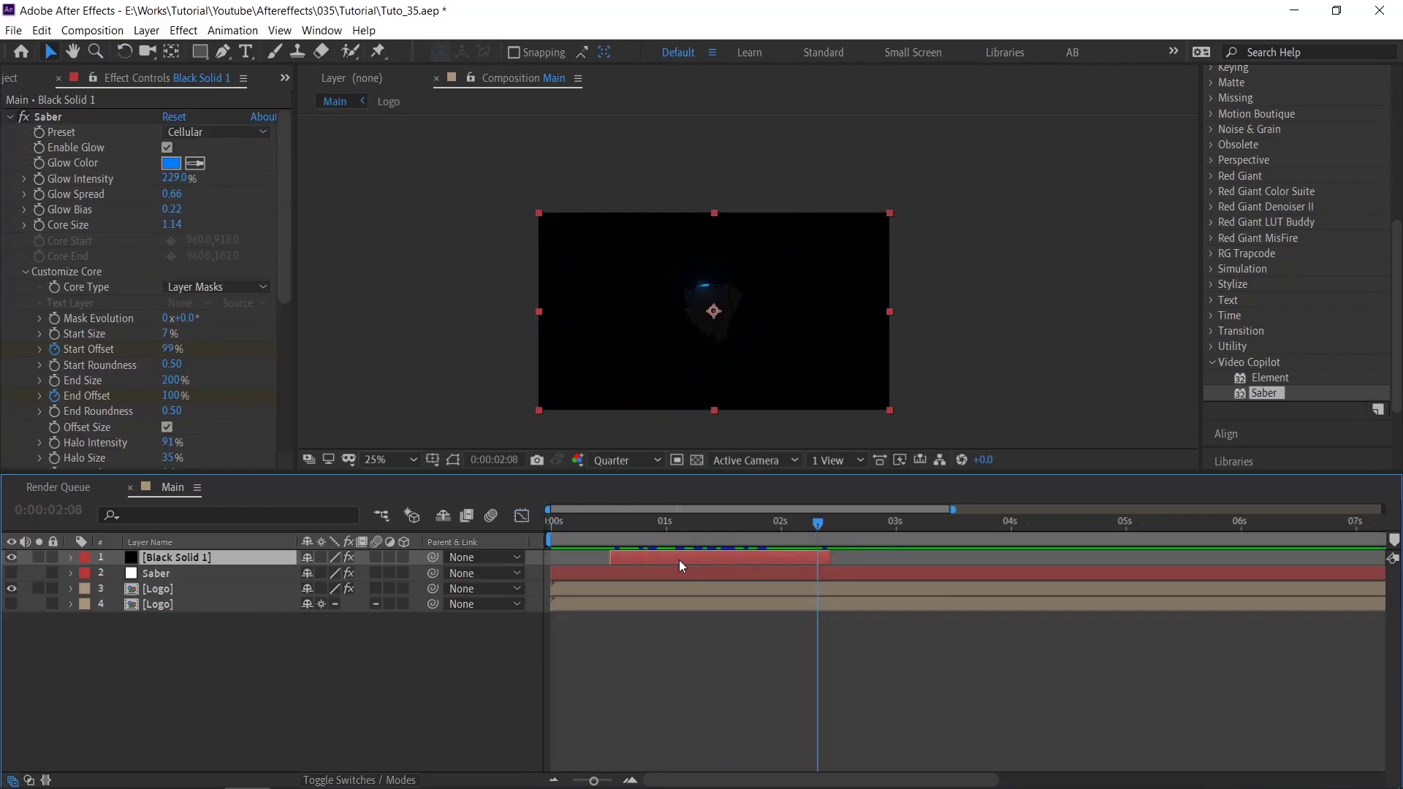
key("ctrl+d")
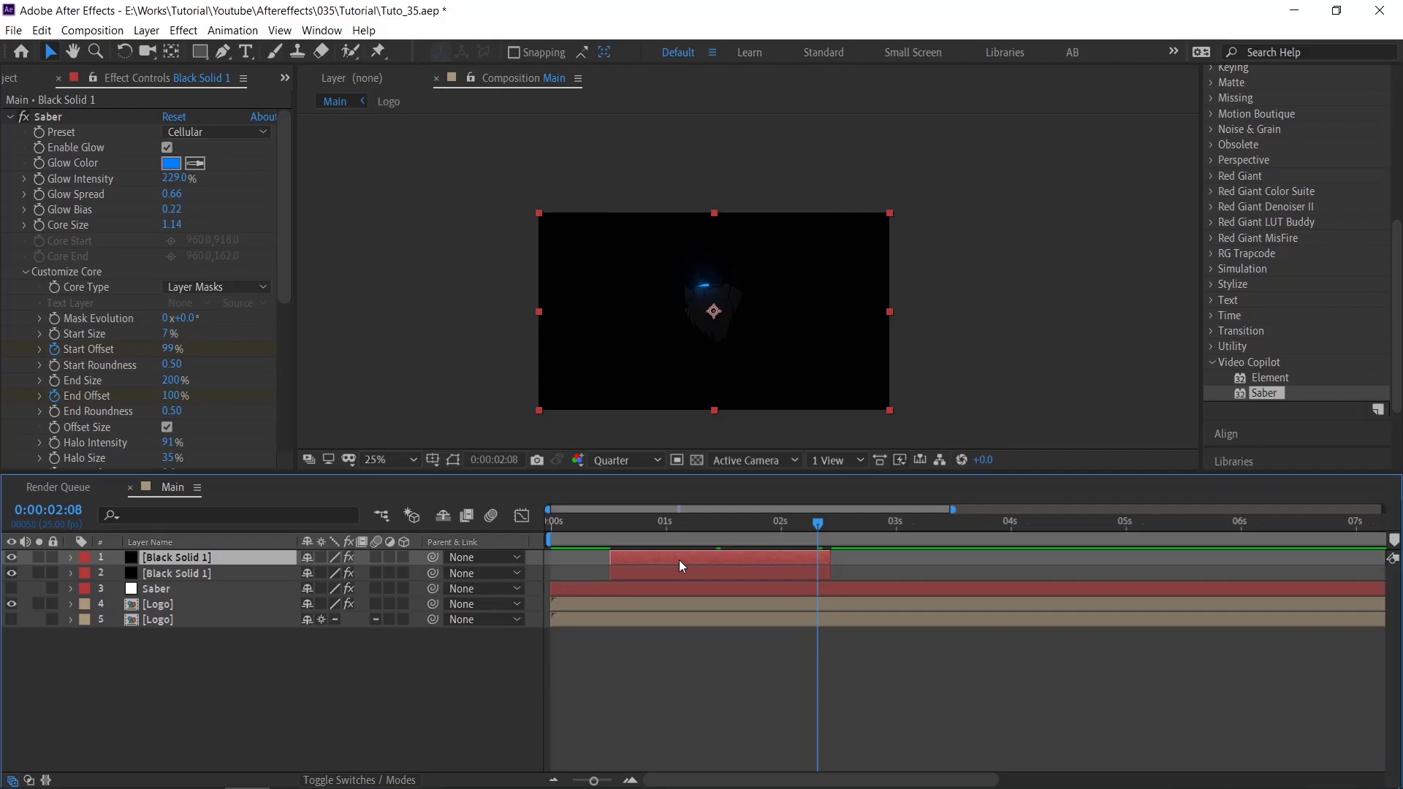
left_click_drag(672, 539, 713, 534)
Change the duplicate's saber glow colour to a bright orange (about FF4000)
left_click(172, 163)
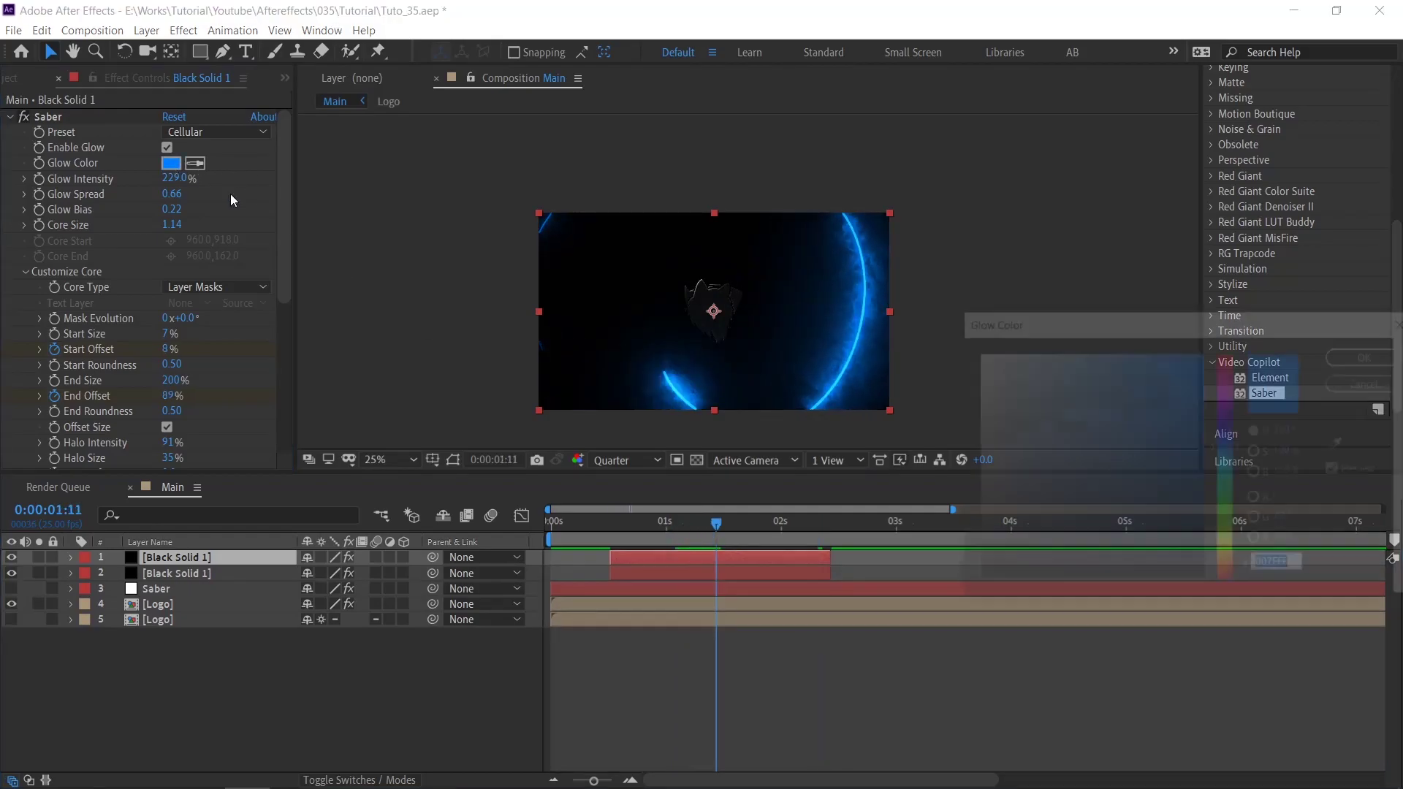
left_click(1232, 574)
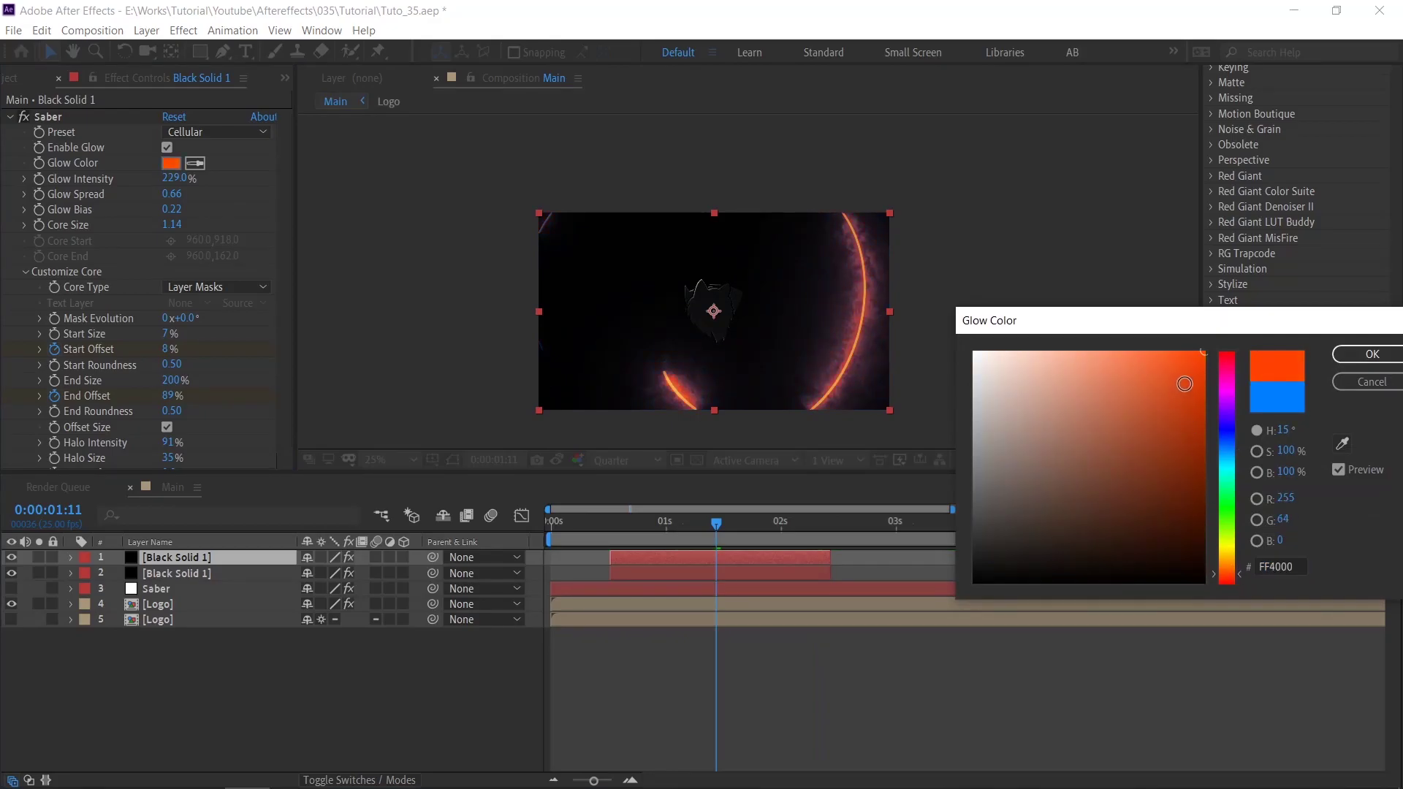
left_click_drag(1190, 379, 1215, 334)
left_click(1230, 578)
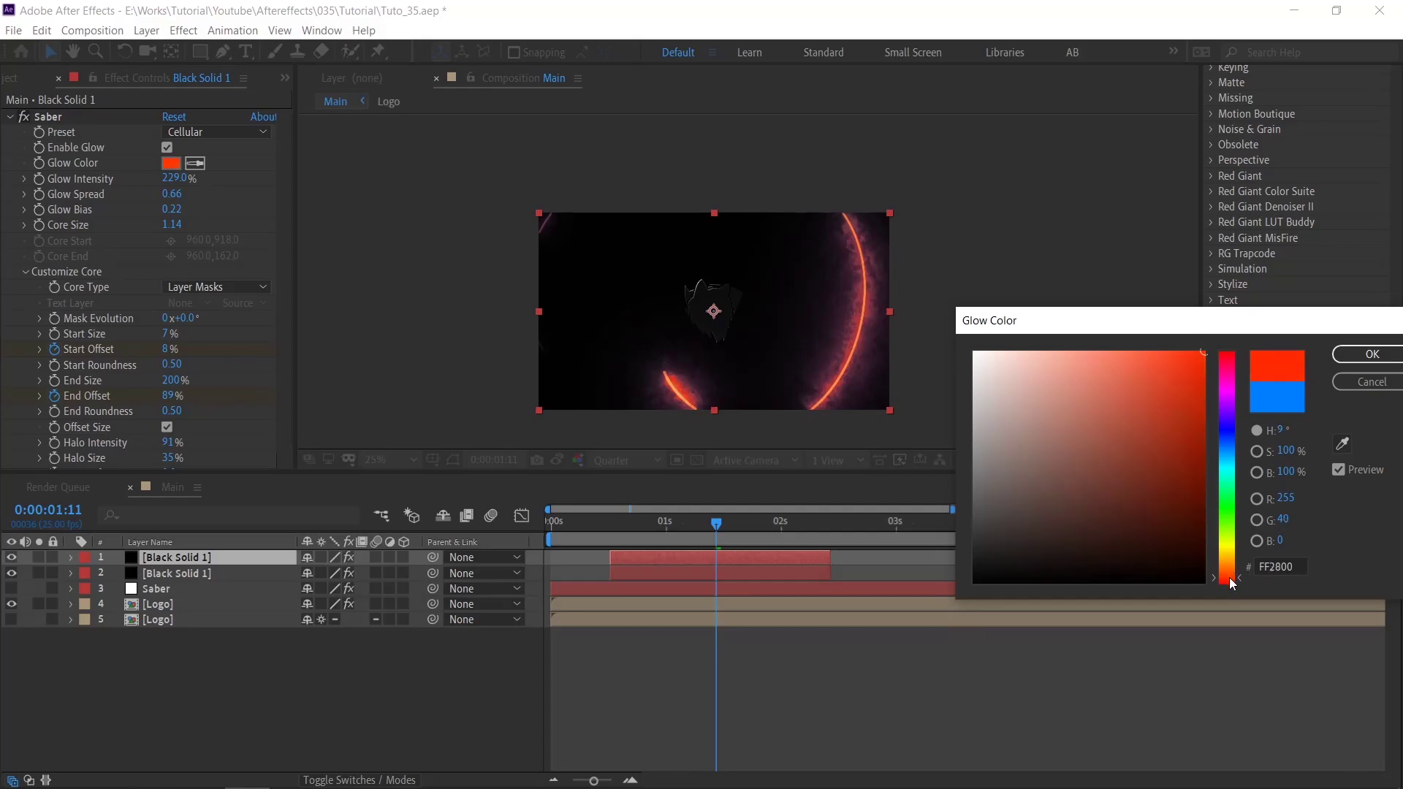
left_click(1372, 354)
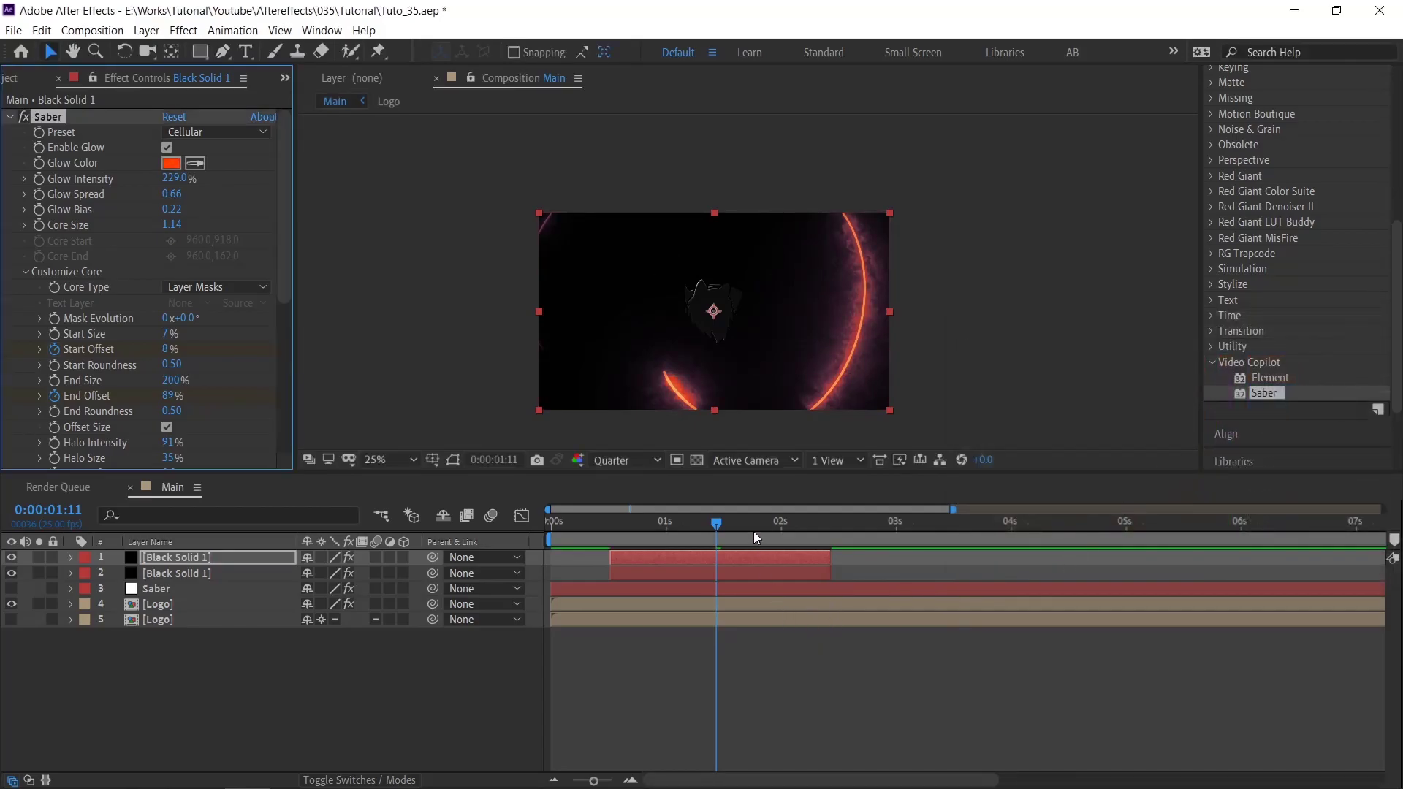
Rotate the top solid 180° so its ring sits opposite the blue one
left_click(699, 560)
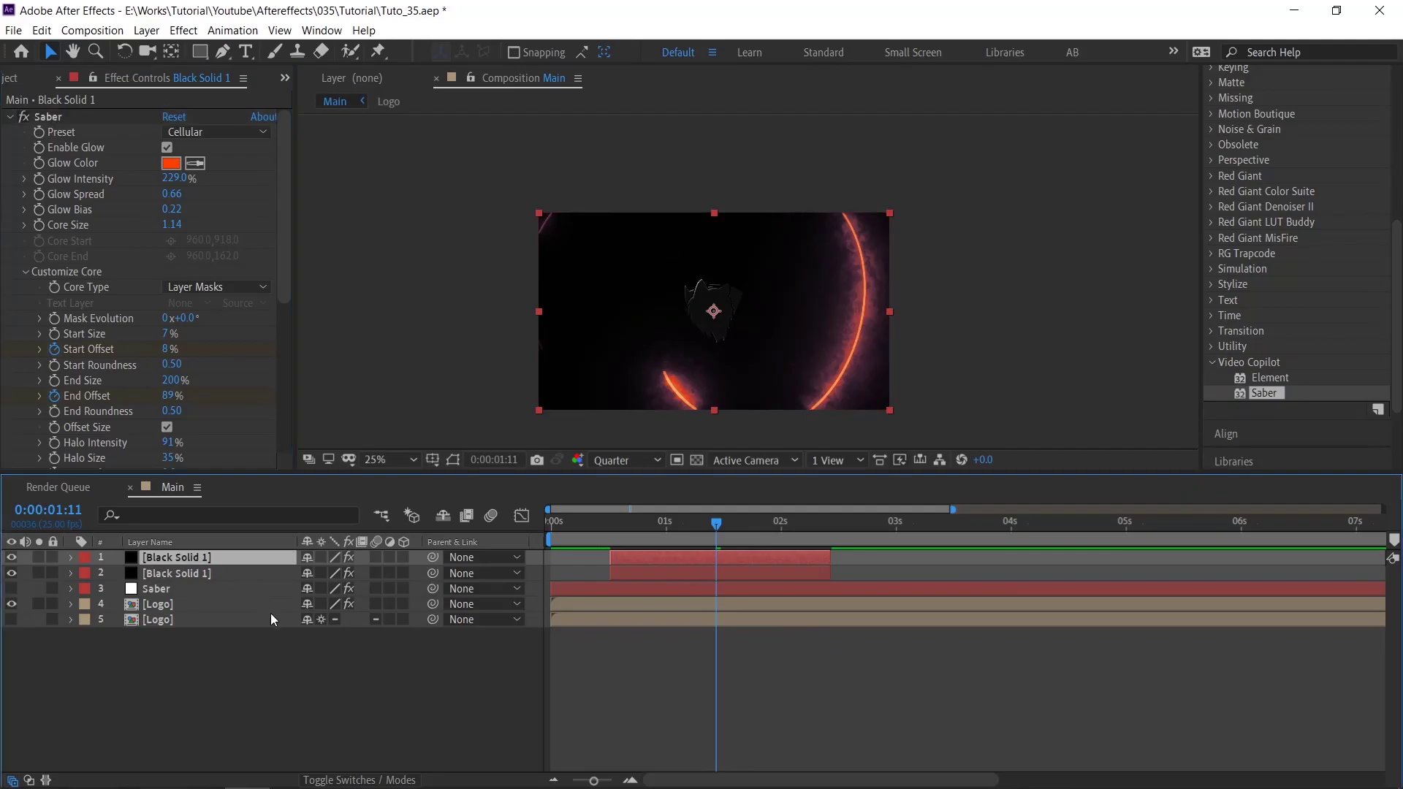
key("r")
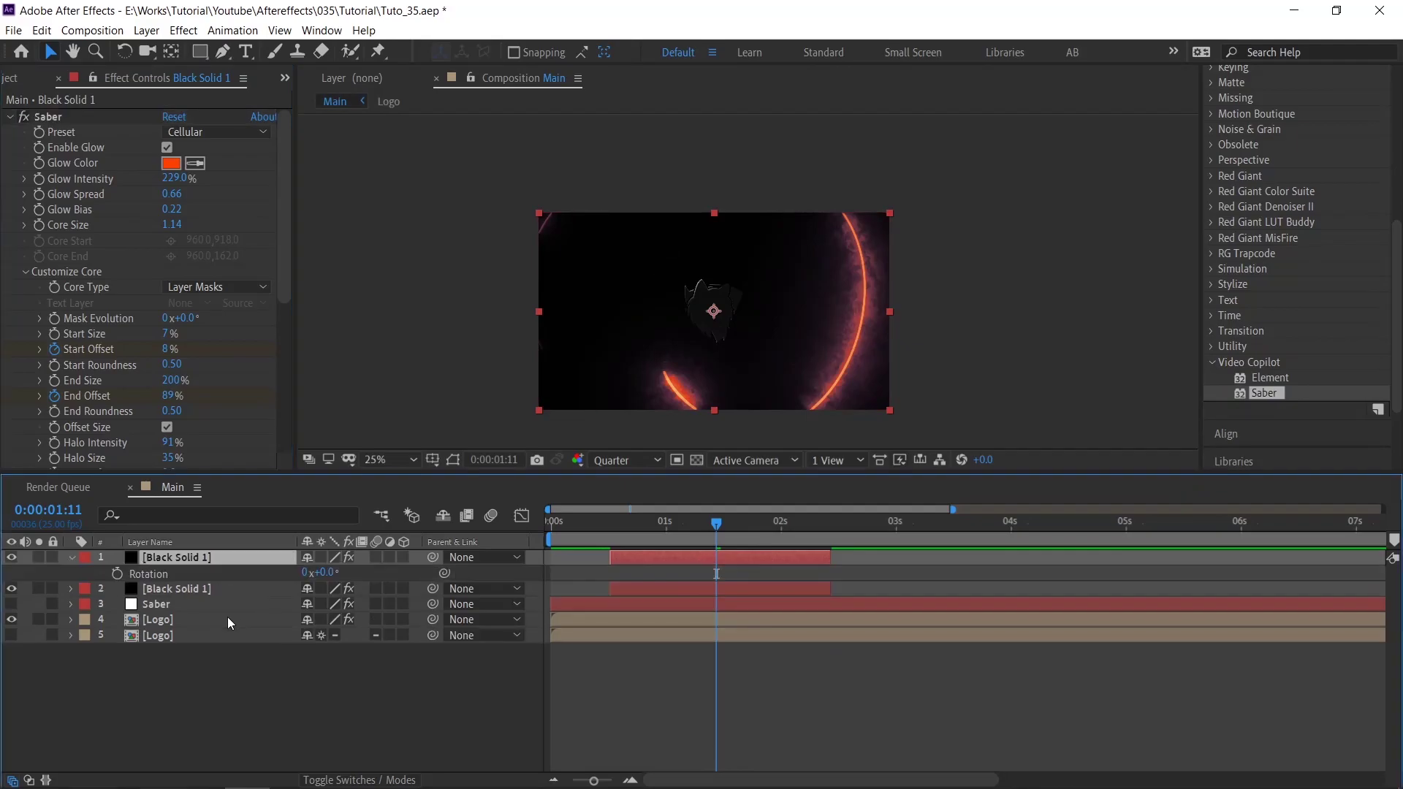
left_click(326, 572)
key("Return")
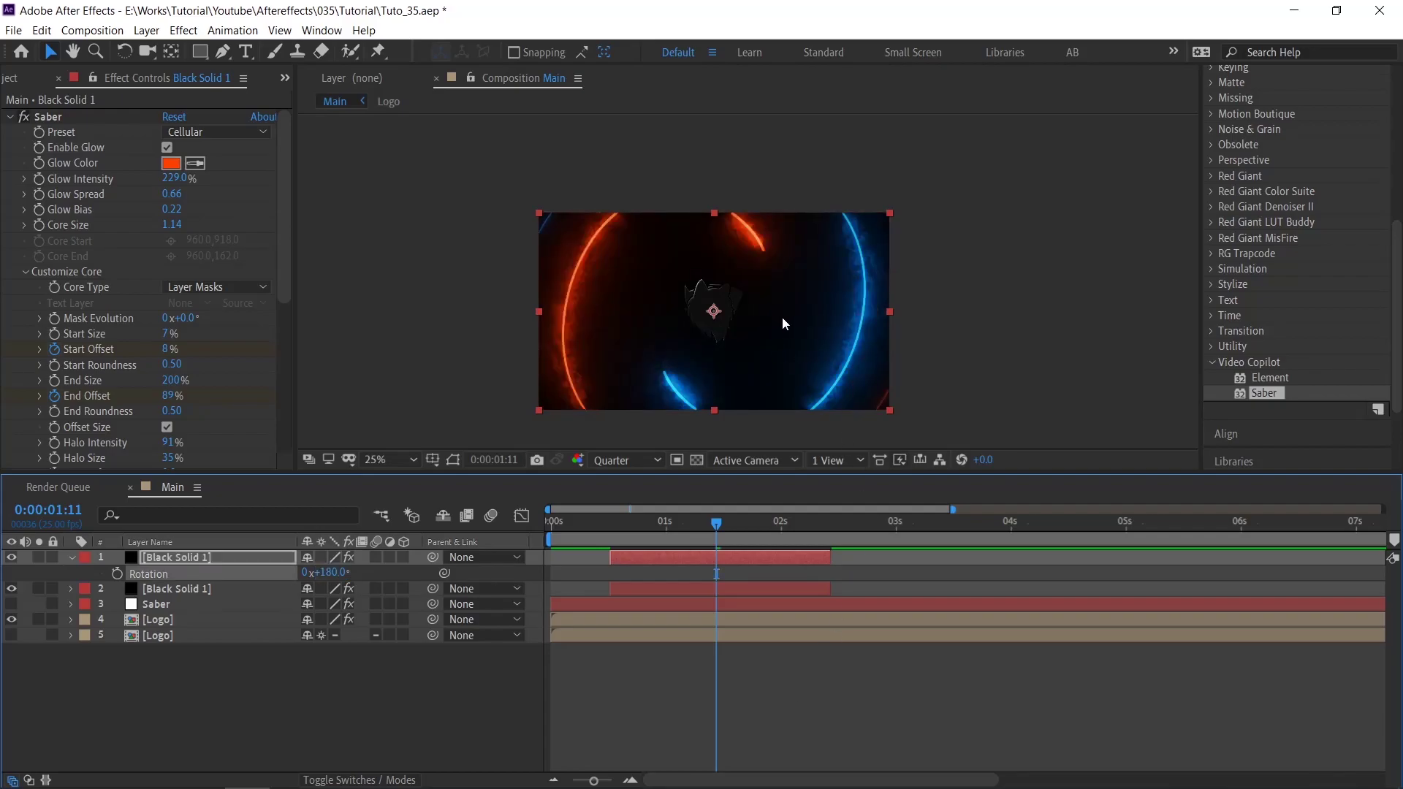
Show the Saber outline layer, hide the orange ring layer, and select the outline
left_click(230, 604)
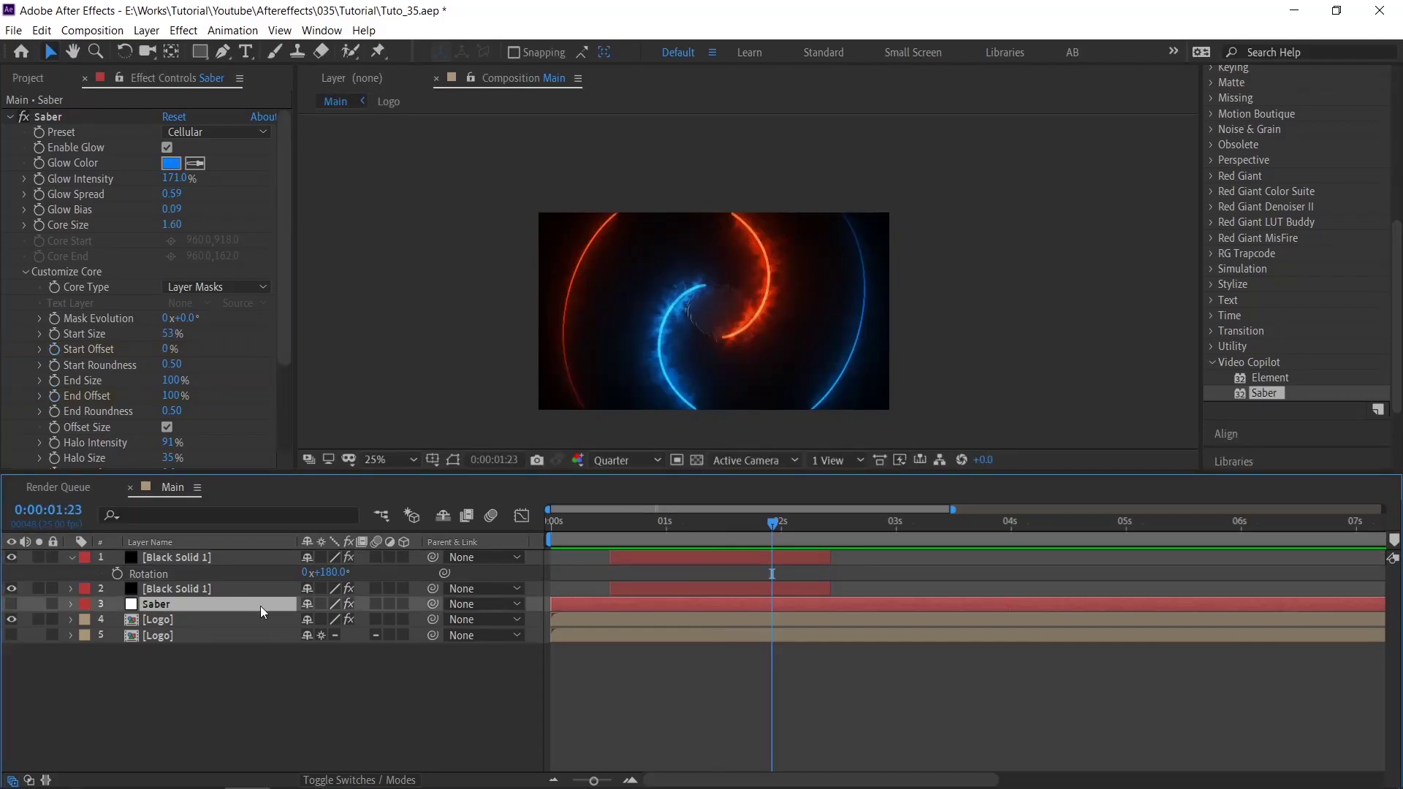
left_click(11, 604)
scroll(717, 312, "up", 3)
scroll(716, 312, "down", 1)
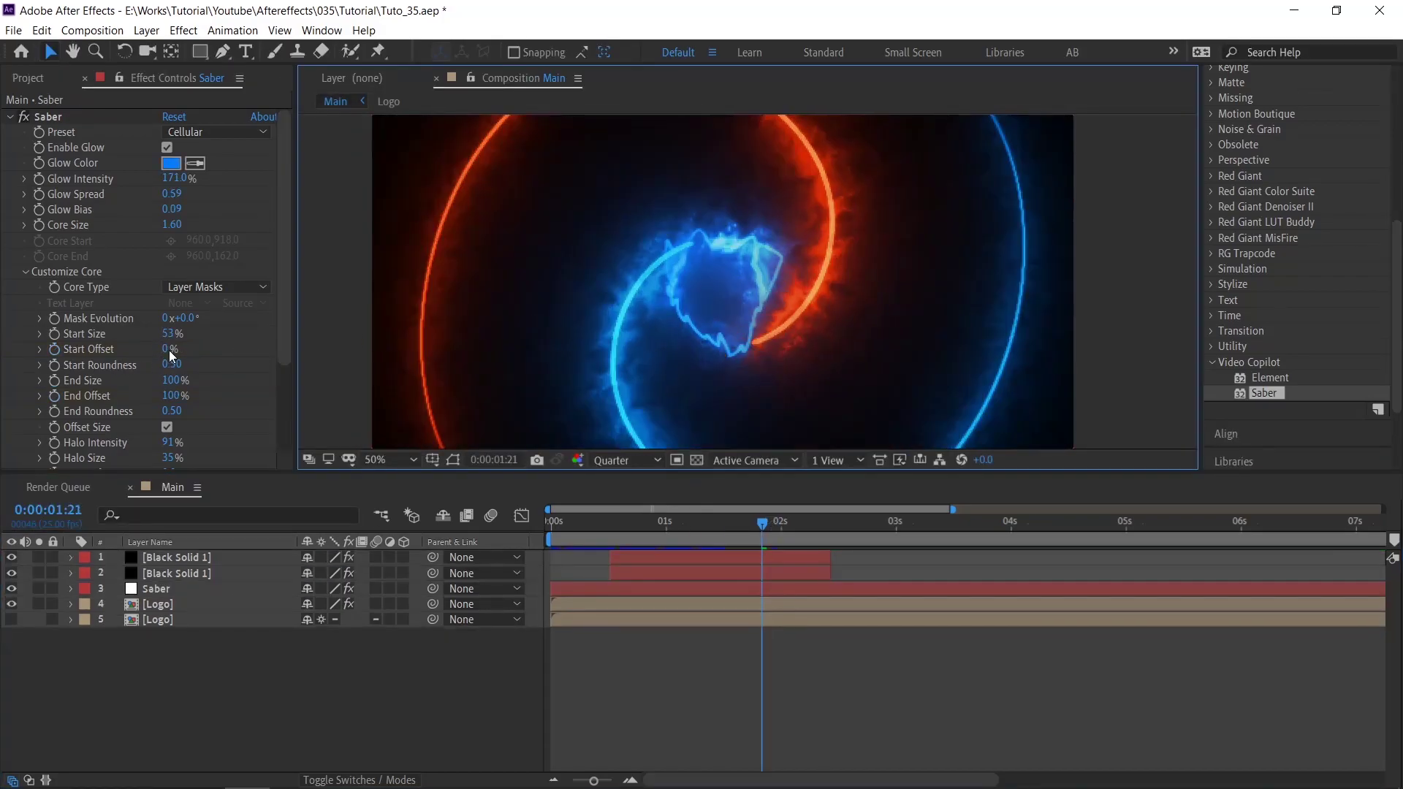
left_click(12, 557)
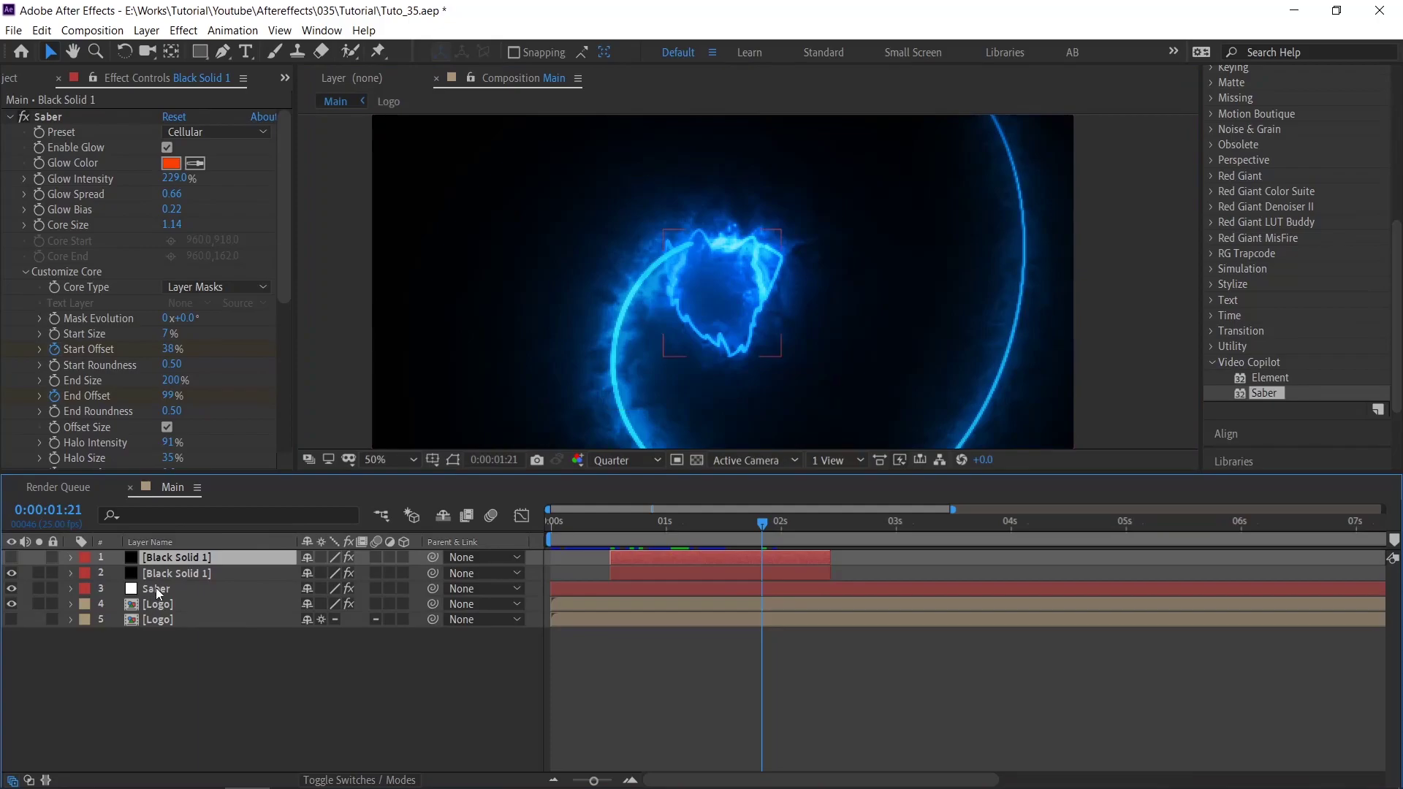
left_click(193, 588)
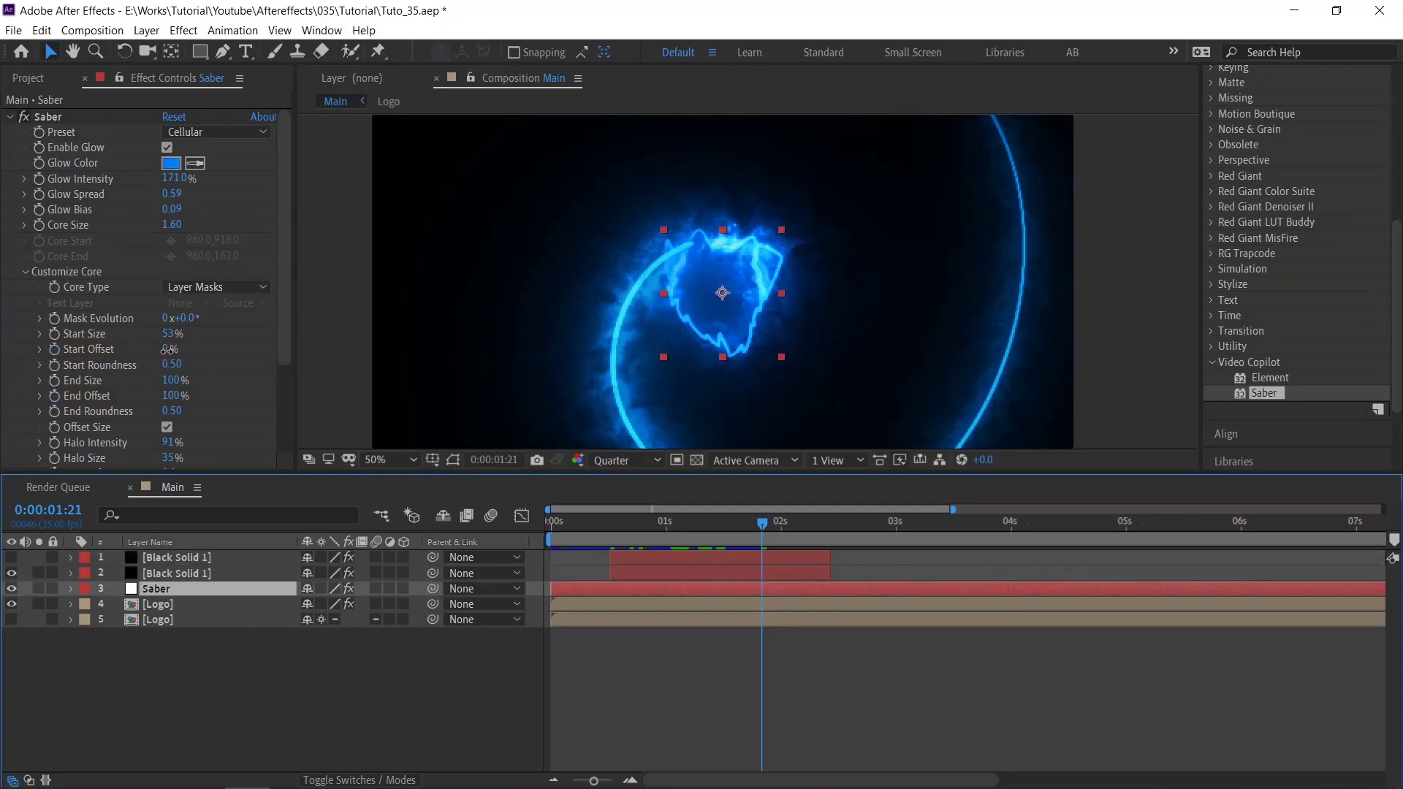
Scrub the outline's Start Offset and Mask Evolution, leaving Start Offset near 78%
left_click_drag(168, 349, 249, 344)
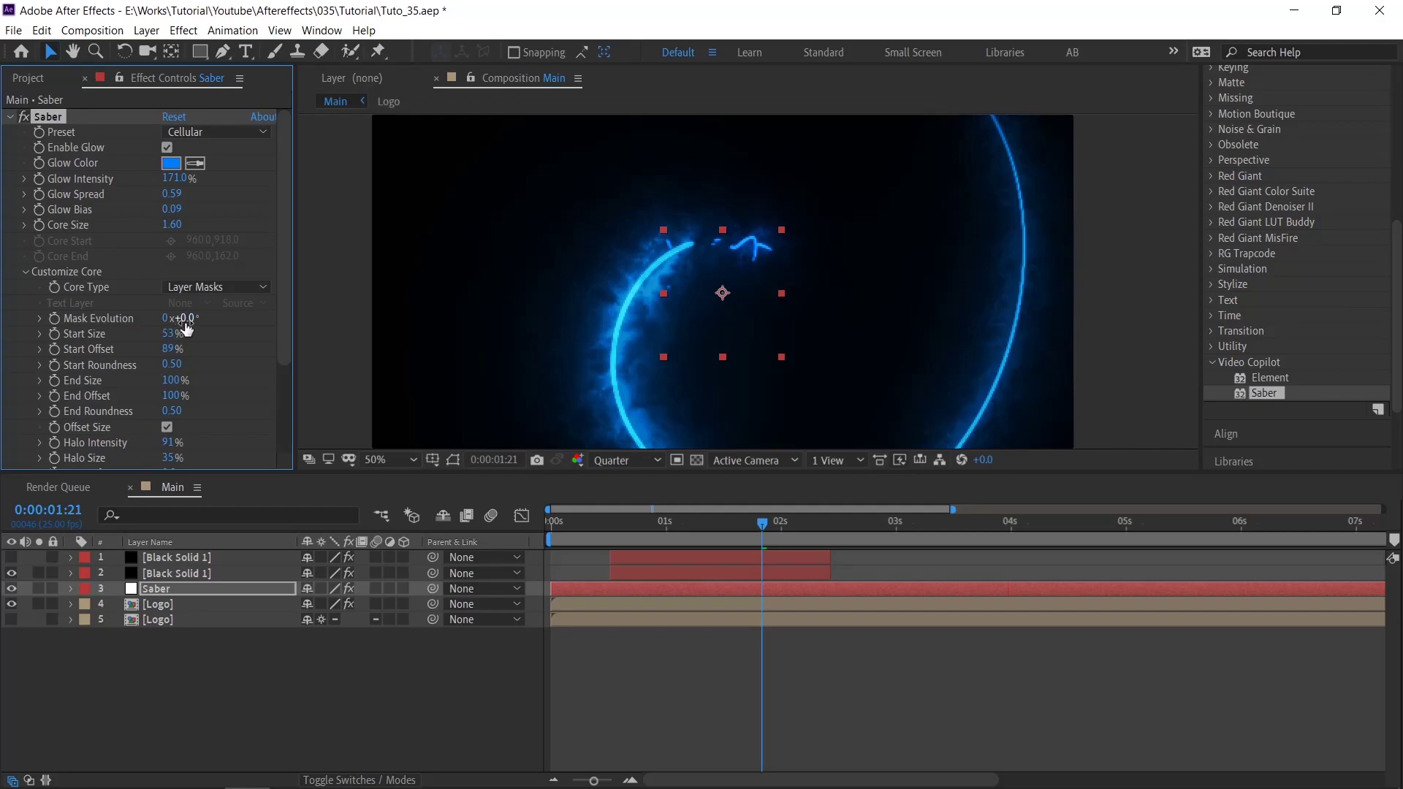
left_click_drag(189, 318, 206, 316)
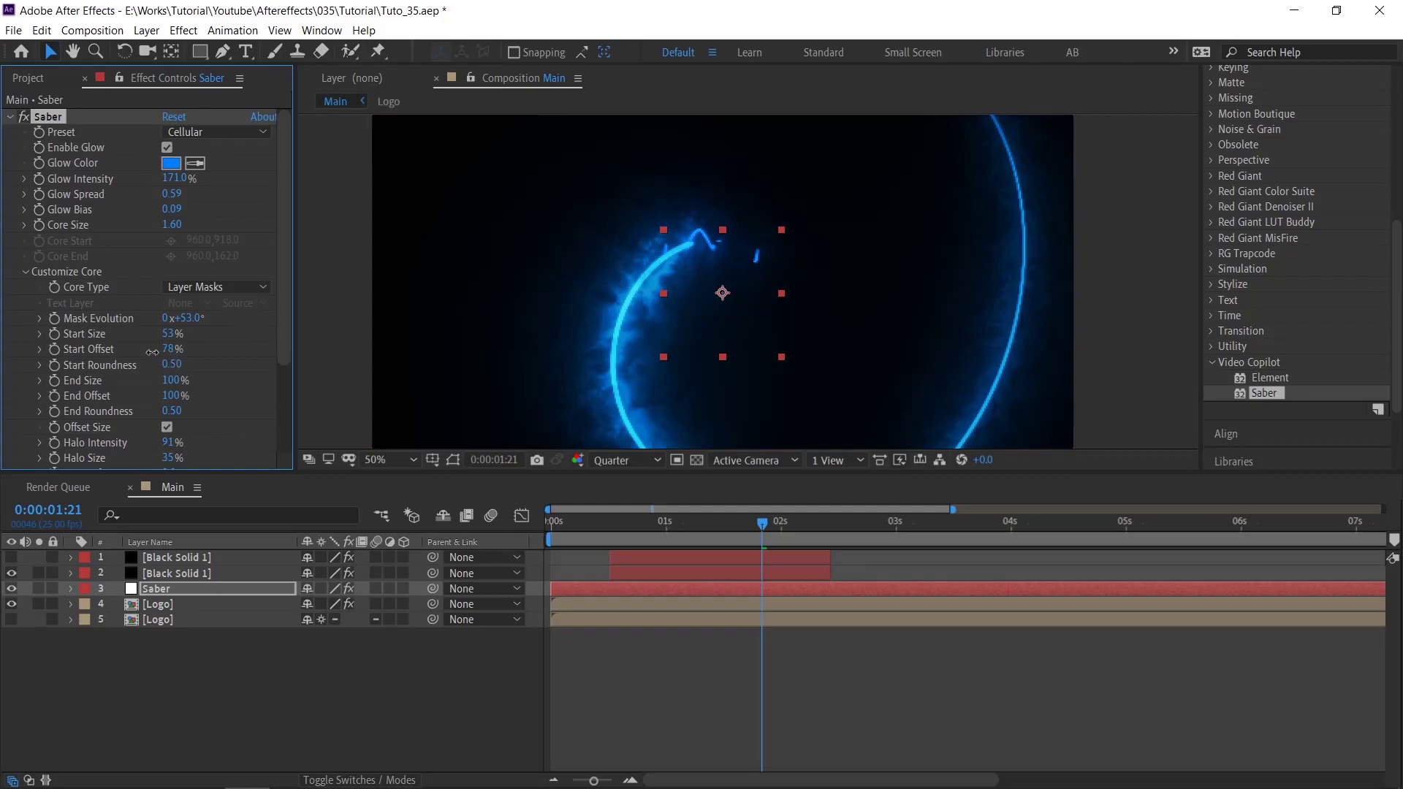
mouse_move(152, 353)
left_mouse_down()
mouse_move(136, 352)
mouse_move(188, 349)
mouse_move(79, 347)
mouse_move(203, 344)
left_mouse_up()
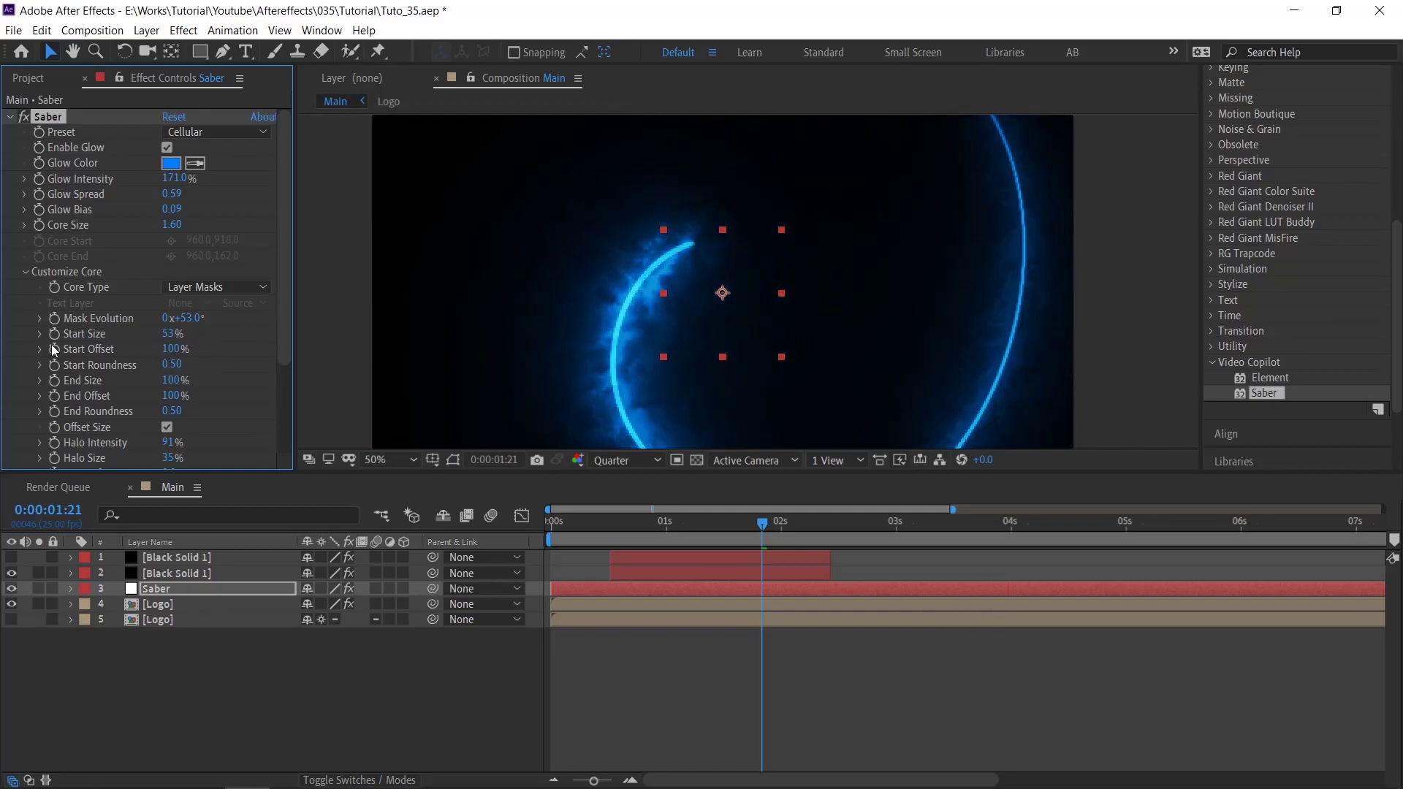
left_click(799, 589)
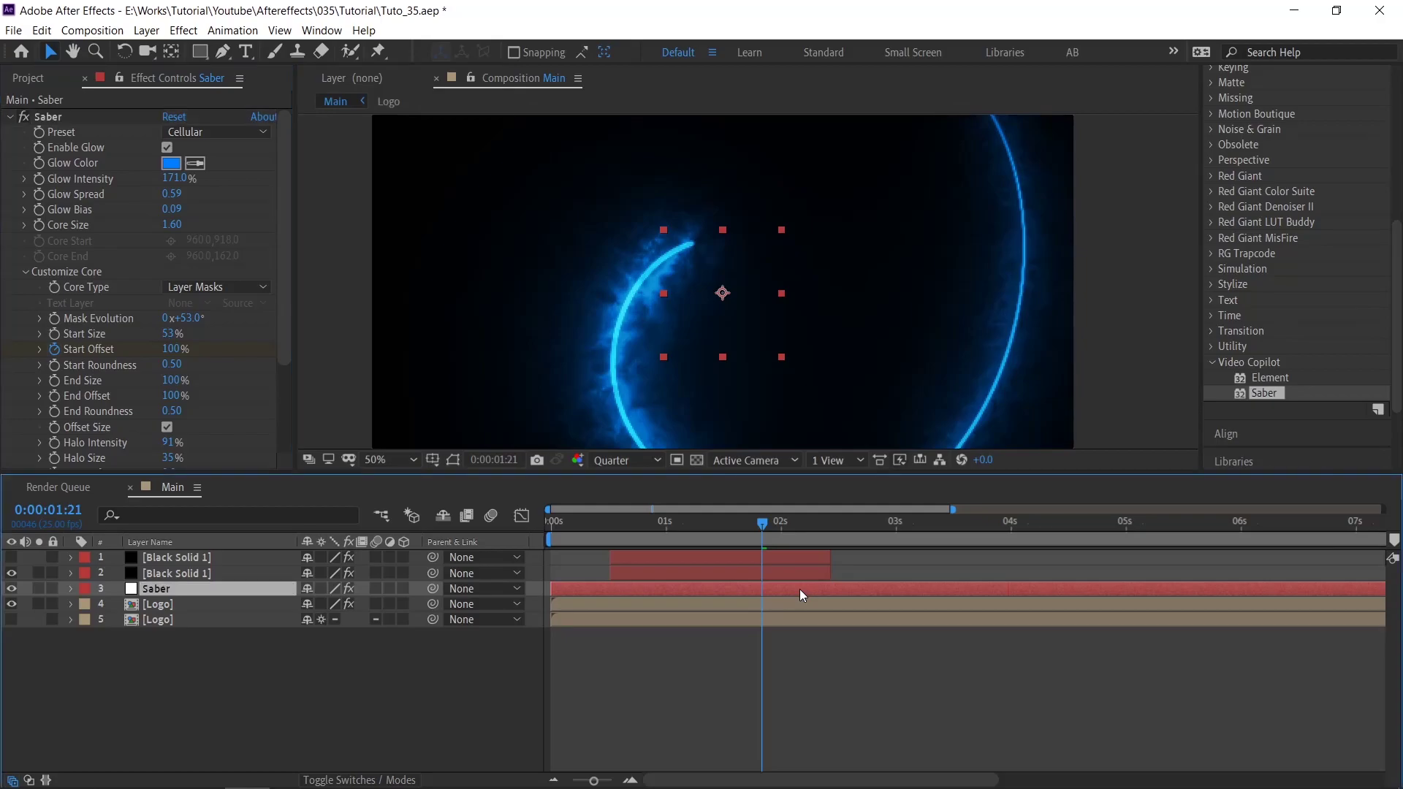
Keyframe Start Offset to 0% around 0:00:02:16, nudging that keyframe later and previewing the draw-on
key("u")
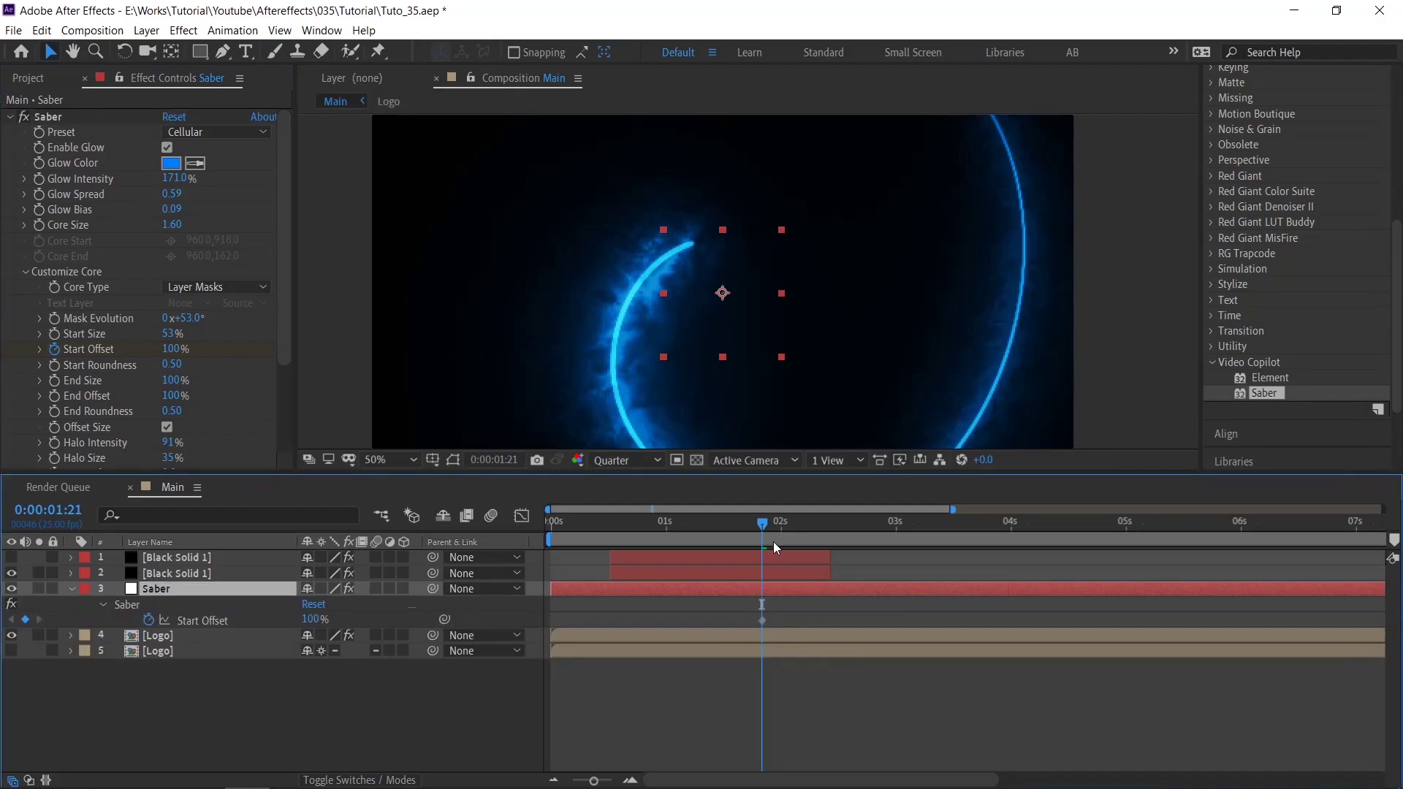
left_click_drag(774, 541, 854, 535)
left_click_drag(177, 350, 54, 346)
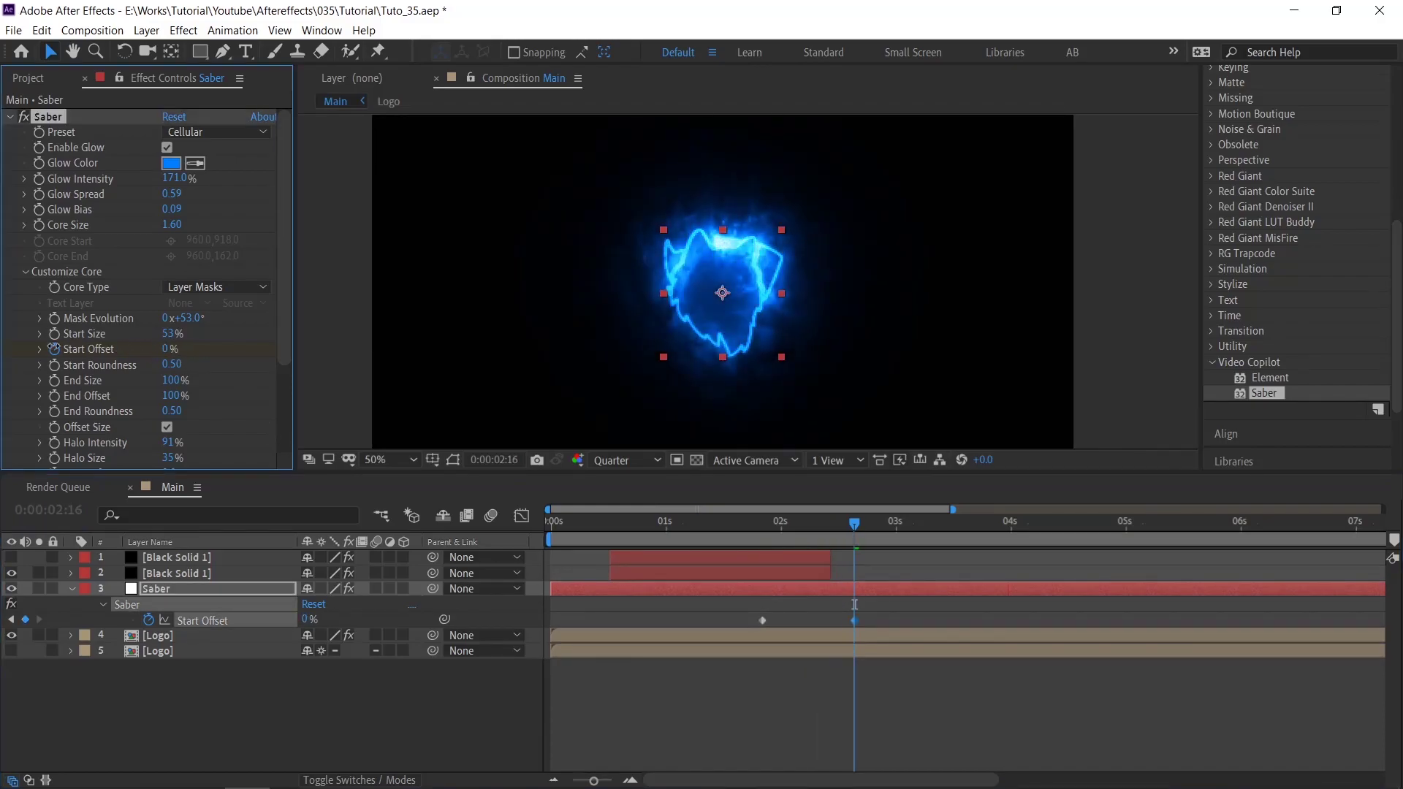
left_click(679, 526)
key("space")
key("space")
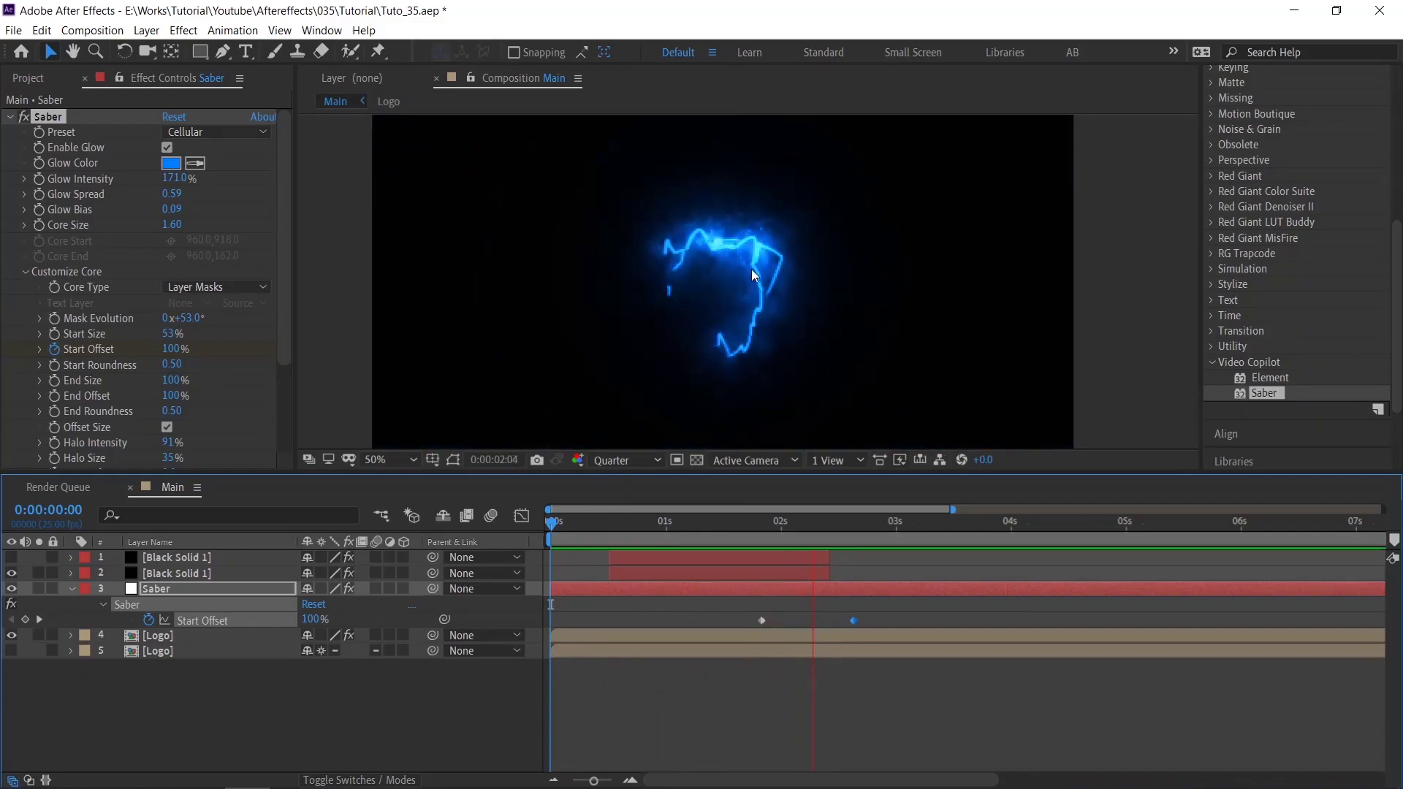
key("space")
left_click_drag(855, 620, 885, 620)
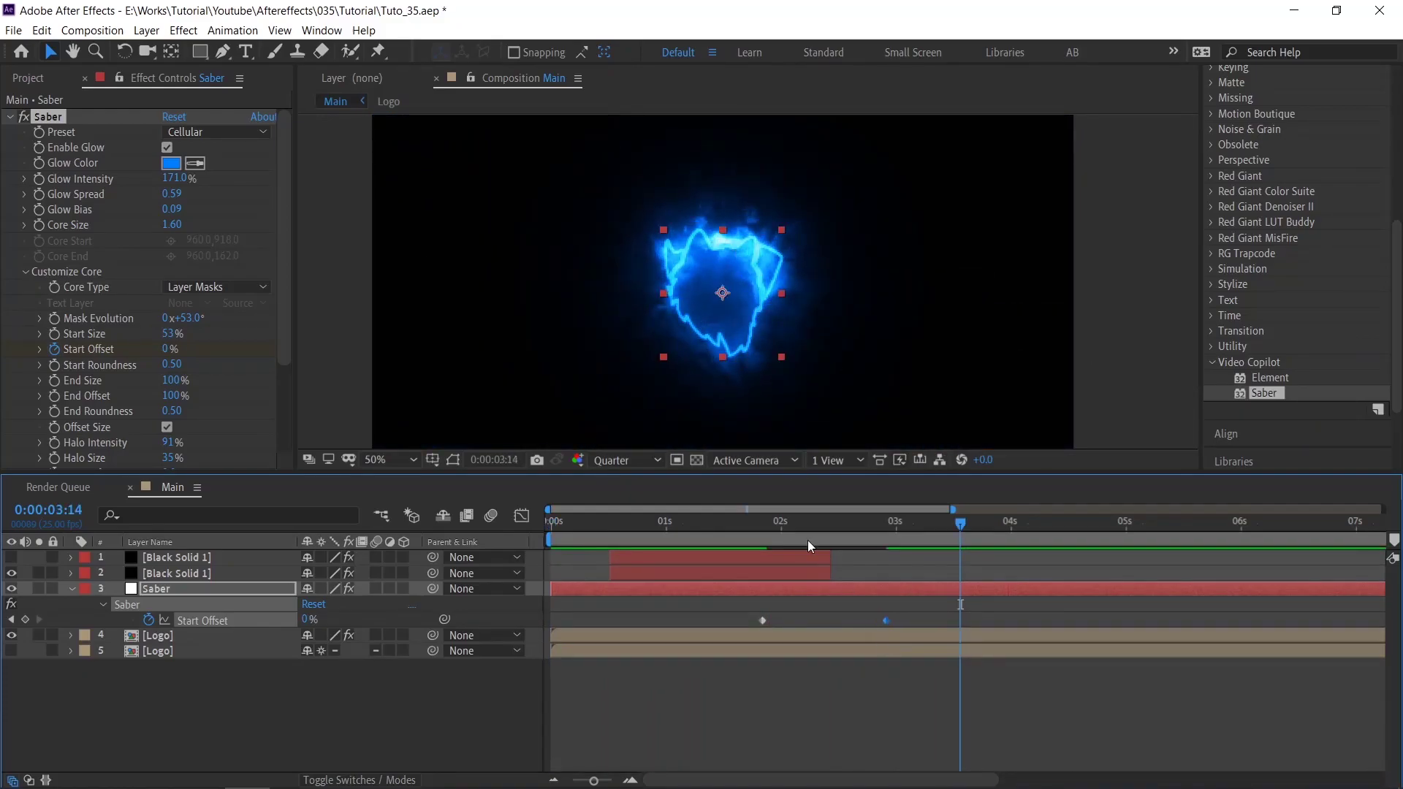
left_click(789, 531)
key("space")
left_click_drag(787, 529, 798, 526)
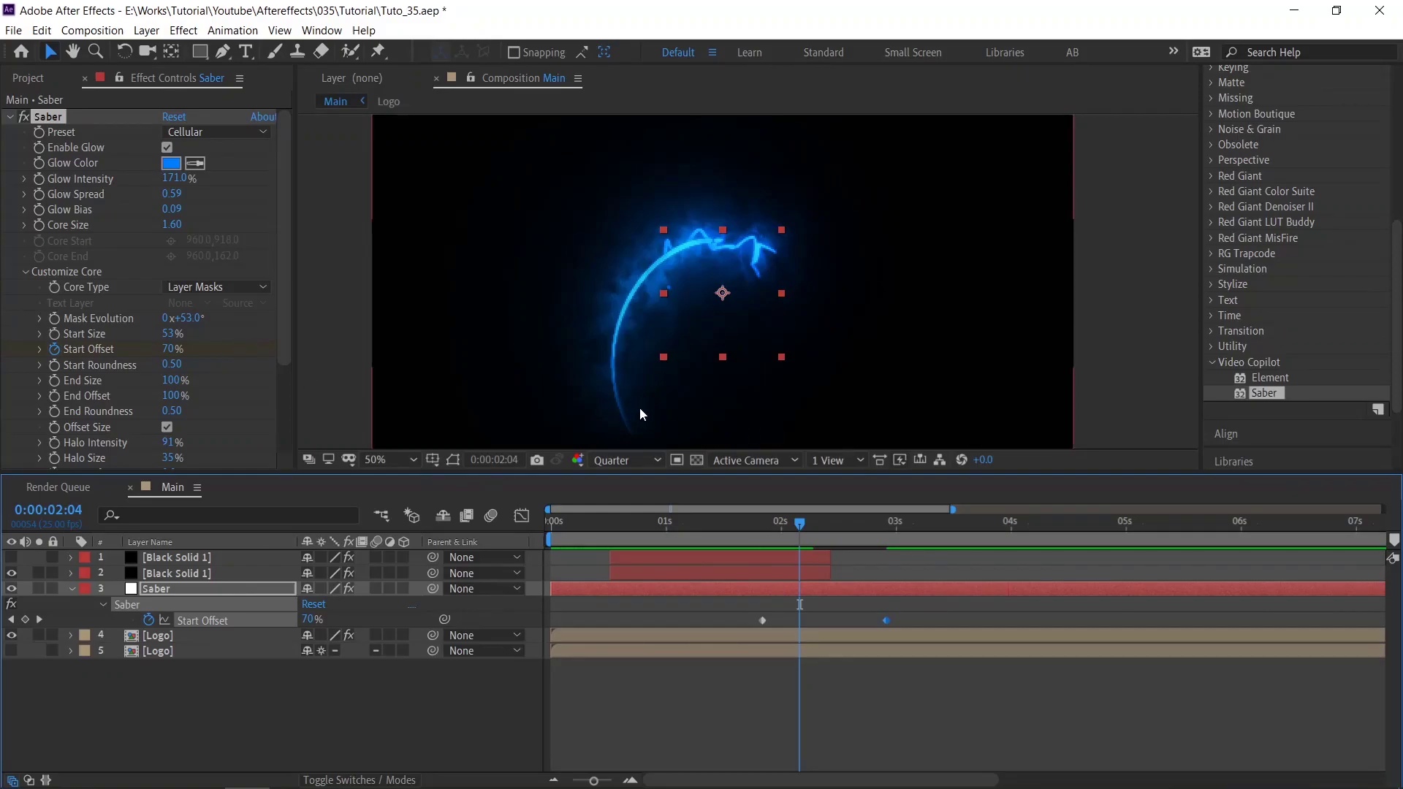
Shrink the saber's End Size to 2% and enlarge Start Size to 104%
scroll(104, 387, "down", 1)
left_click_drag(170, 339, 80, 340)
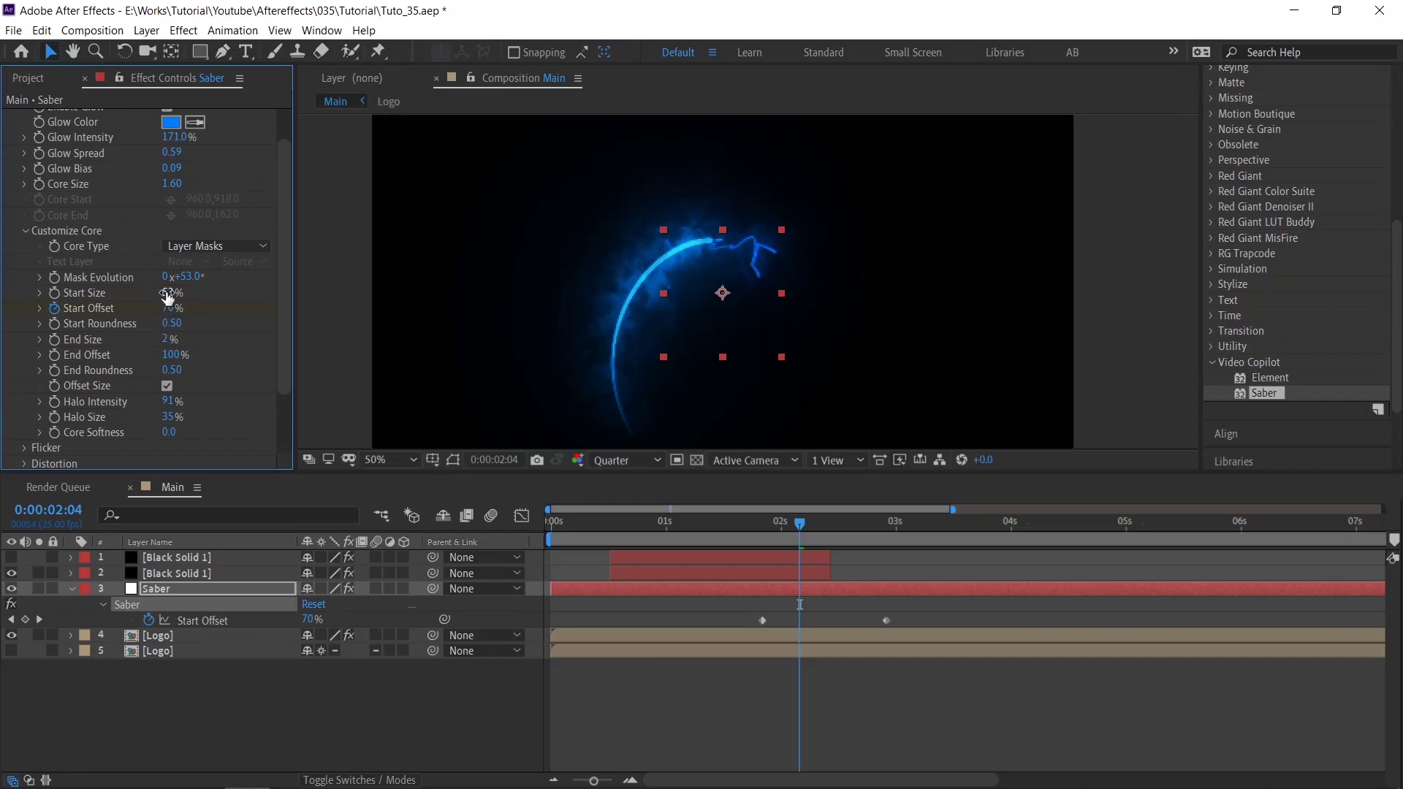
left_click_drag(164, 299, 343, 309)
Keyframe End Offset from 100% near 0:00:02:04 to 0% at 0:00:03:04, then preview
left_click_drag(749, 526, 743, 528)
key("space")
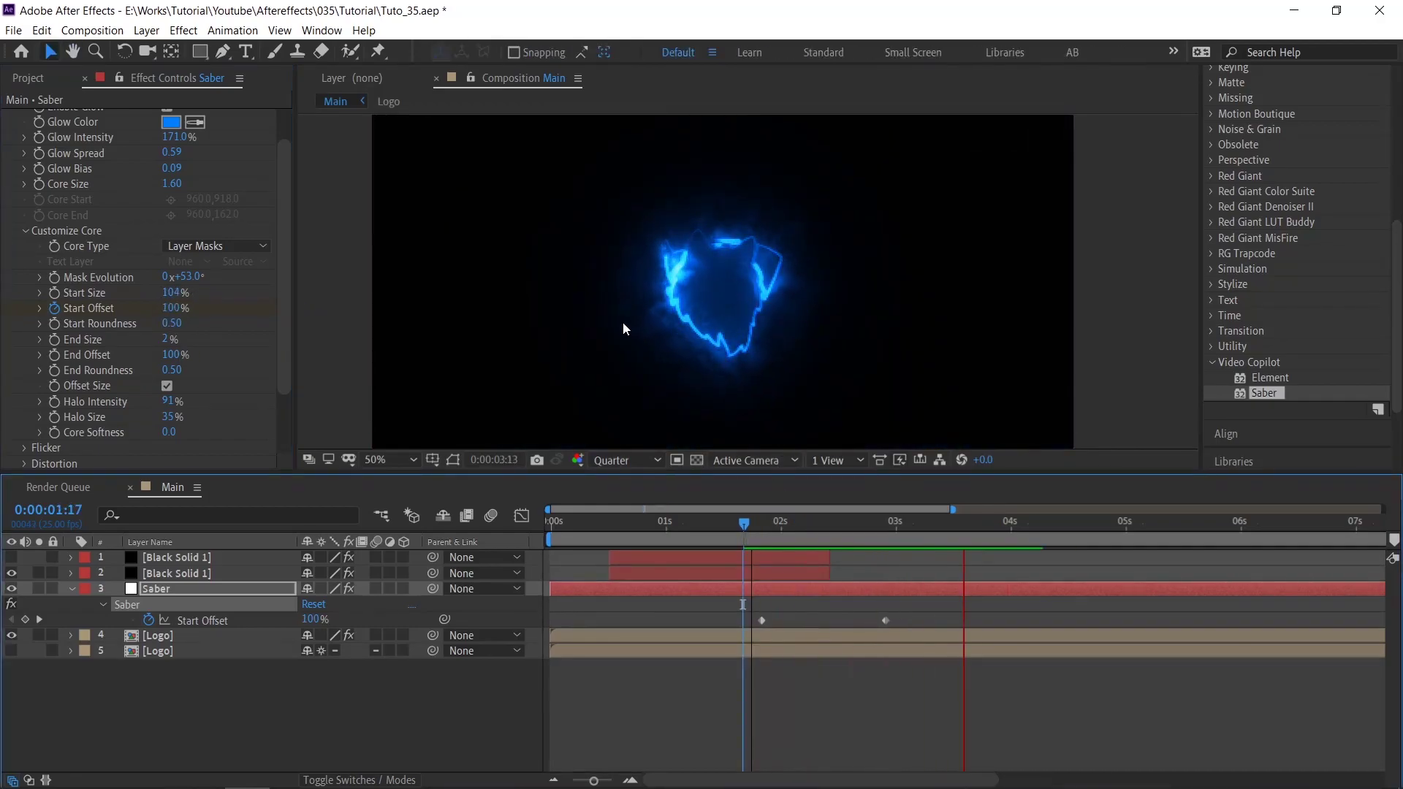
key("space")
left_click(790, 523)
left_click(54, 355)
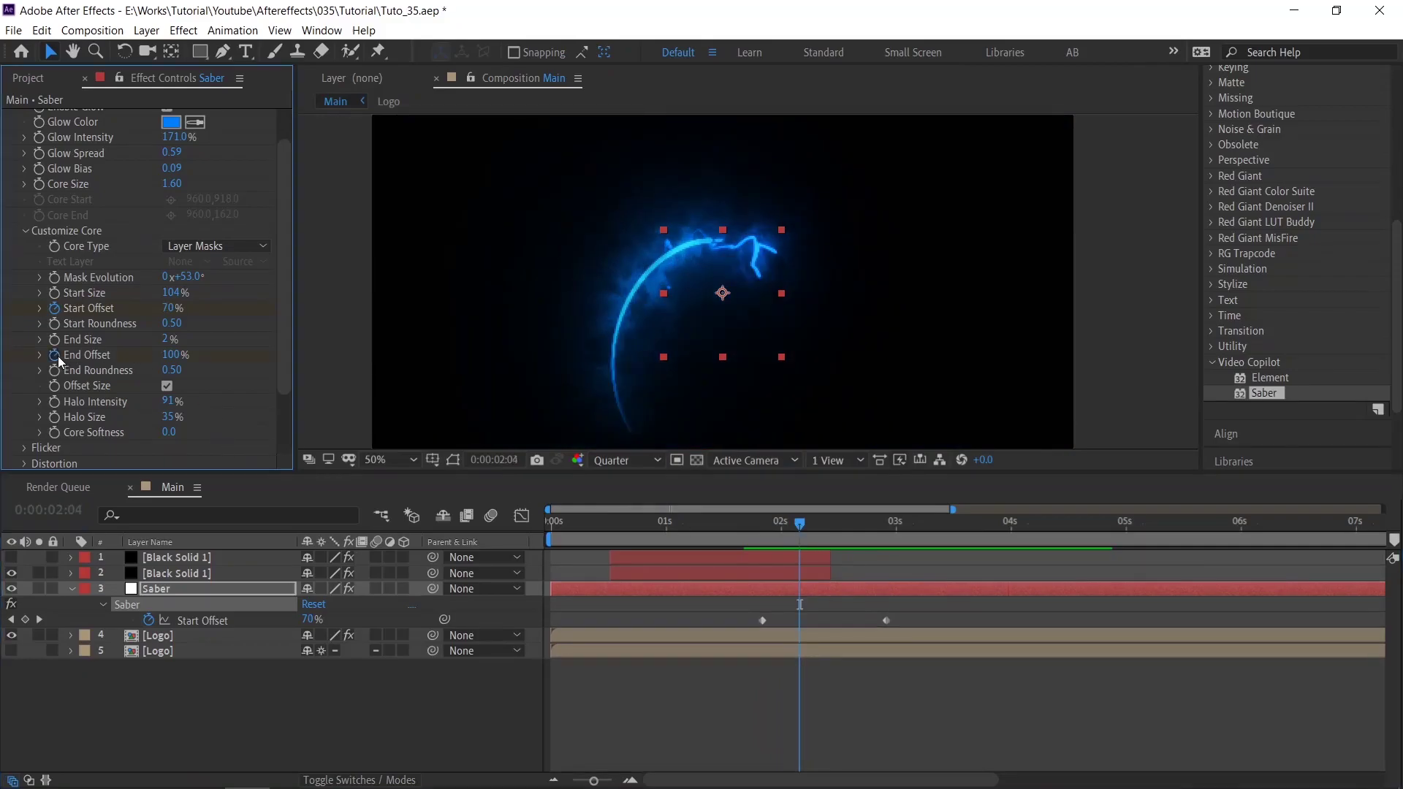
left_click(877, 523)
left_click_drag(888, 525, 914, 526)
key("u")
key("u")
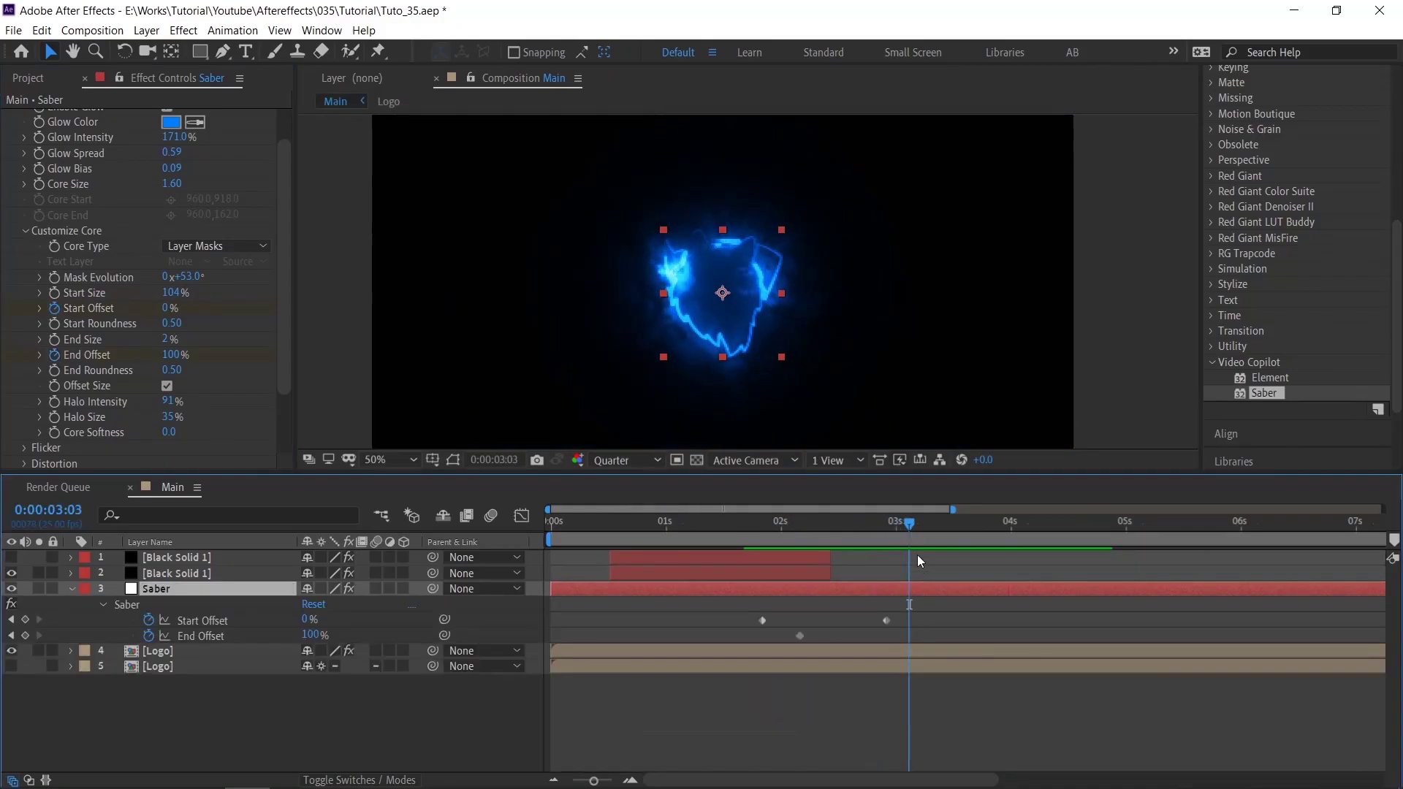
left_click_drag(173, 355, 53, 356)
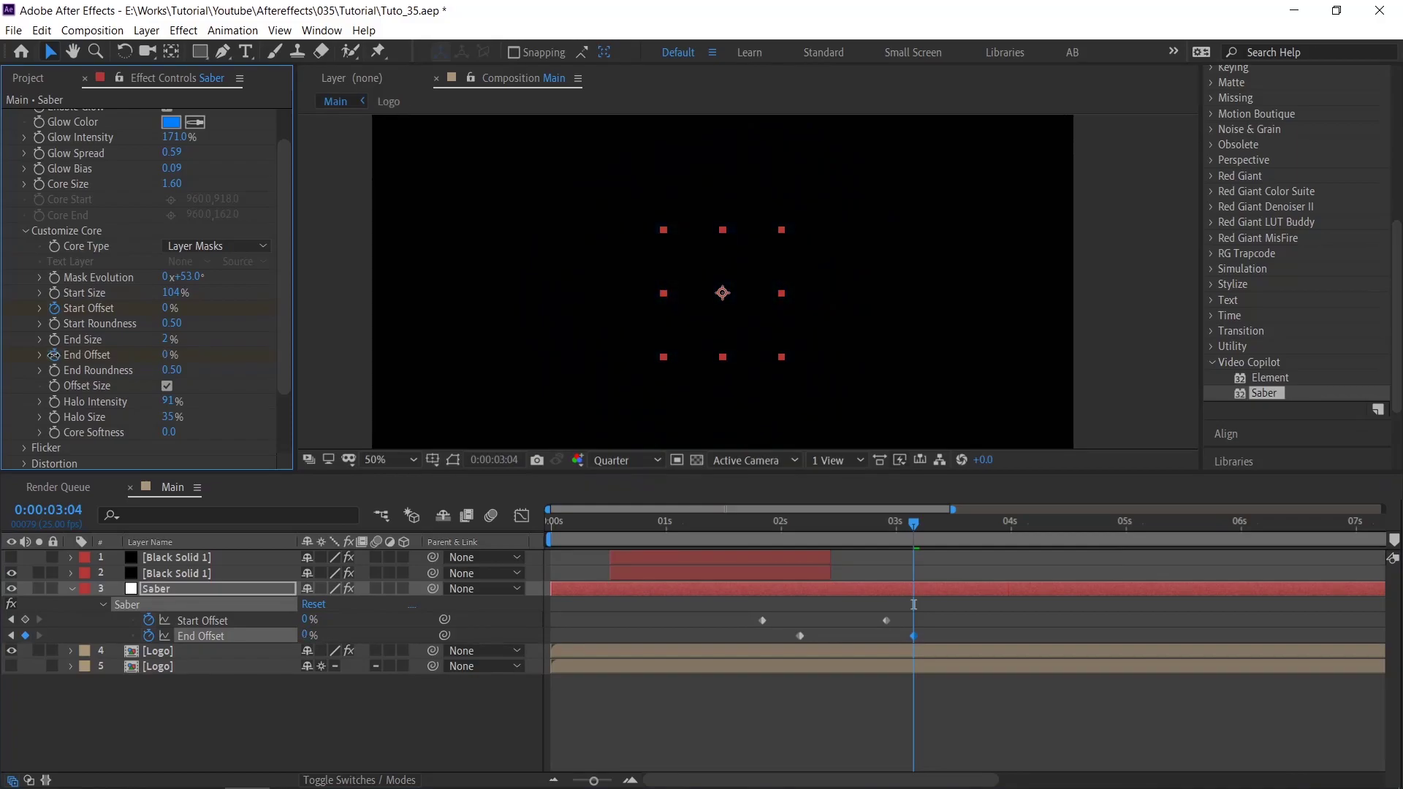
left_click_drag(784, 541, 501, 542)
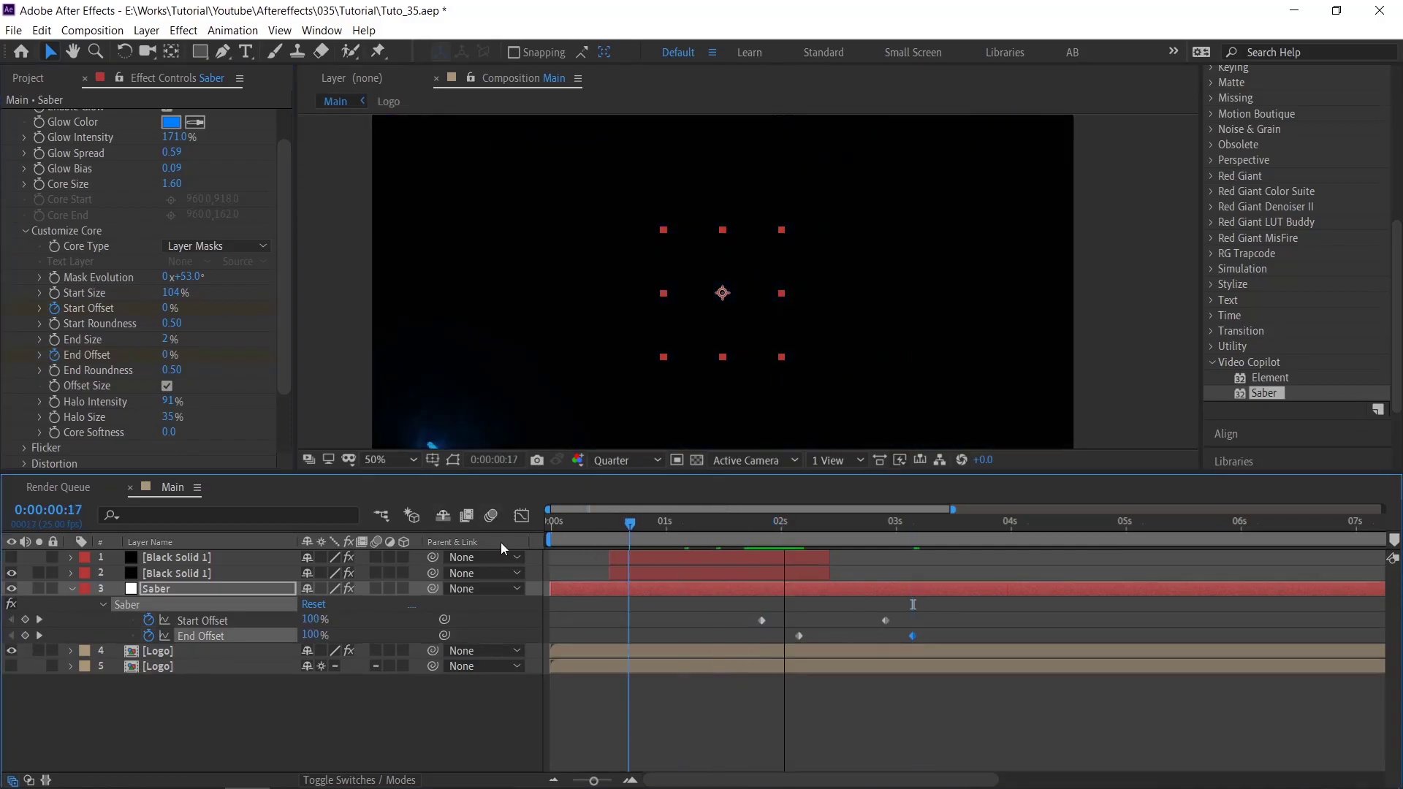
key("space")
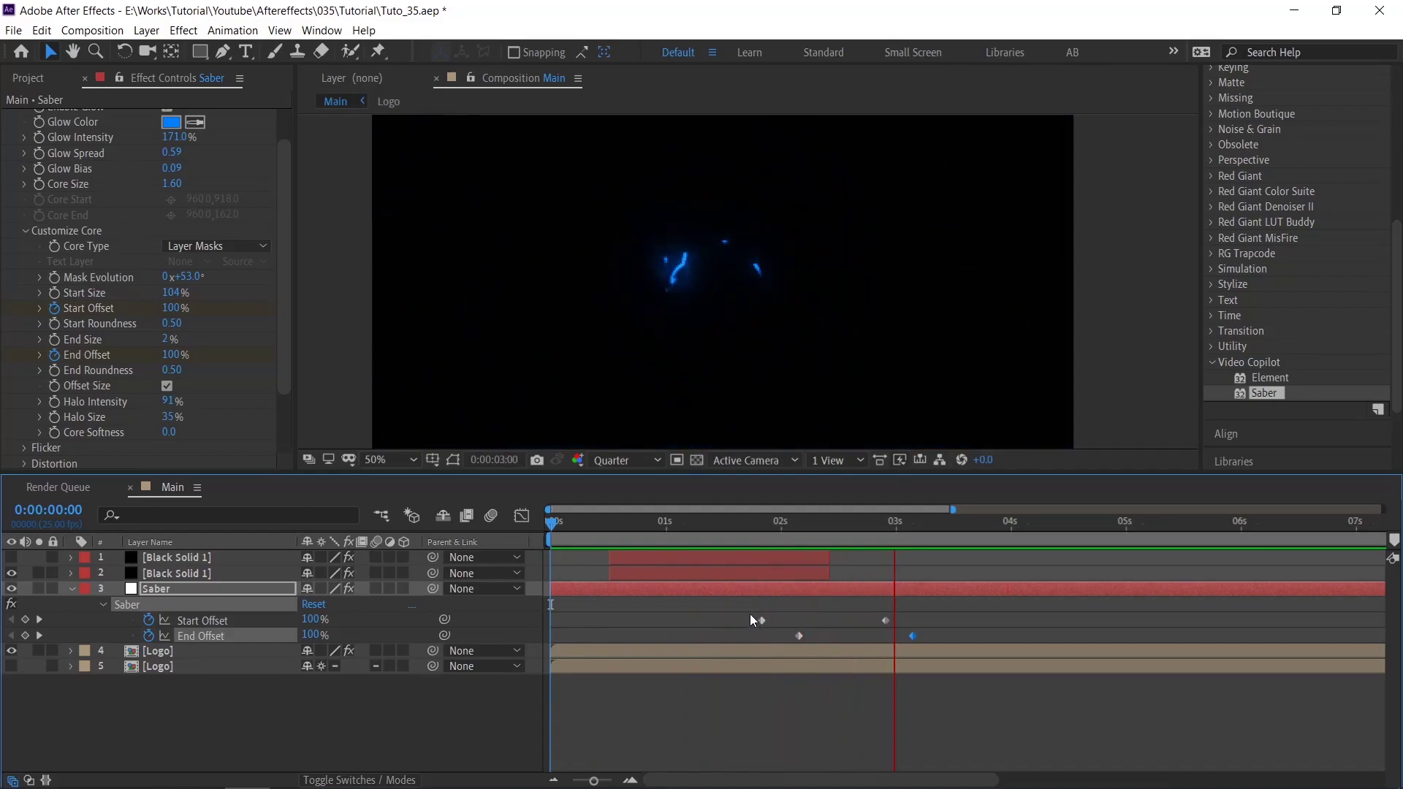
left_click_drag(874, 542, 734, 559)
key("space")
key("space")
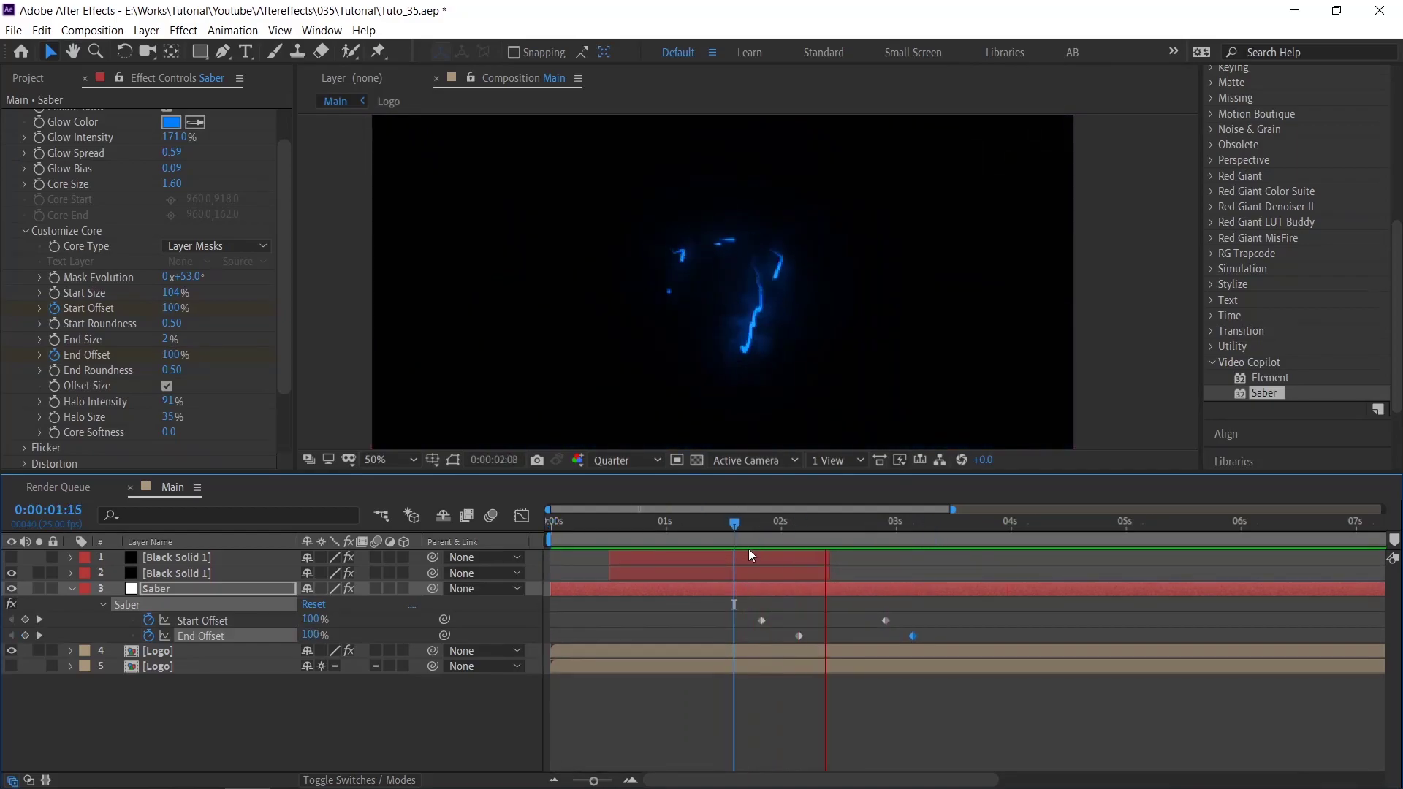
Turn Black Solid 1 back on, trim Saber to start at 0:00:01:21, and duplicate it
left_click_drag(821, 534, 811, 531)
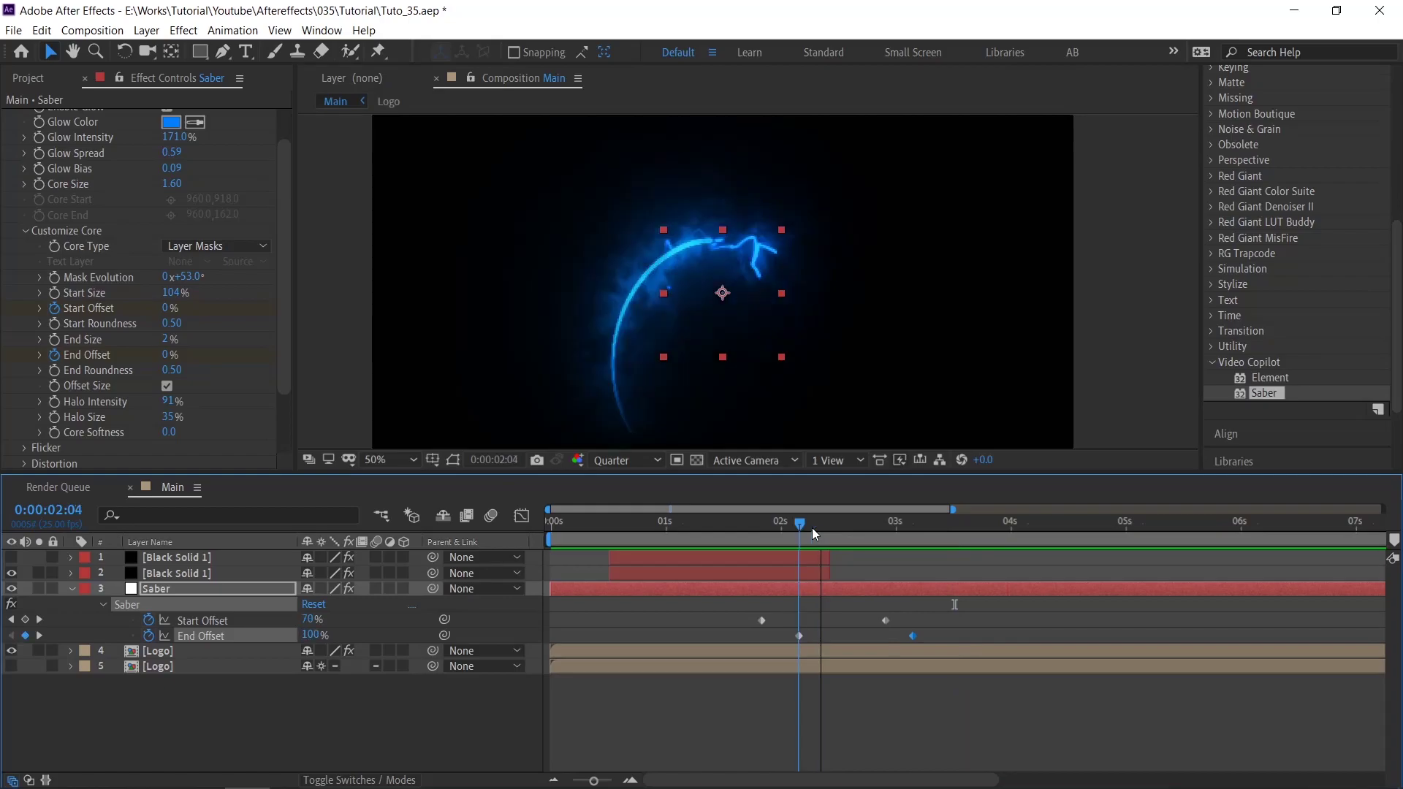
left_click(805, 557)
left_click(11, 557)
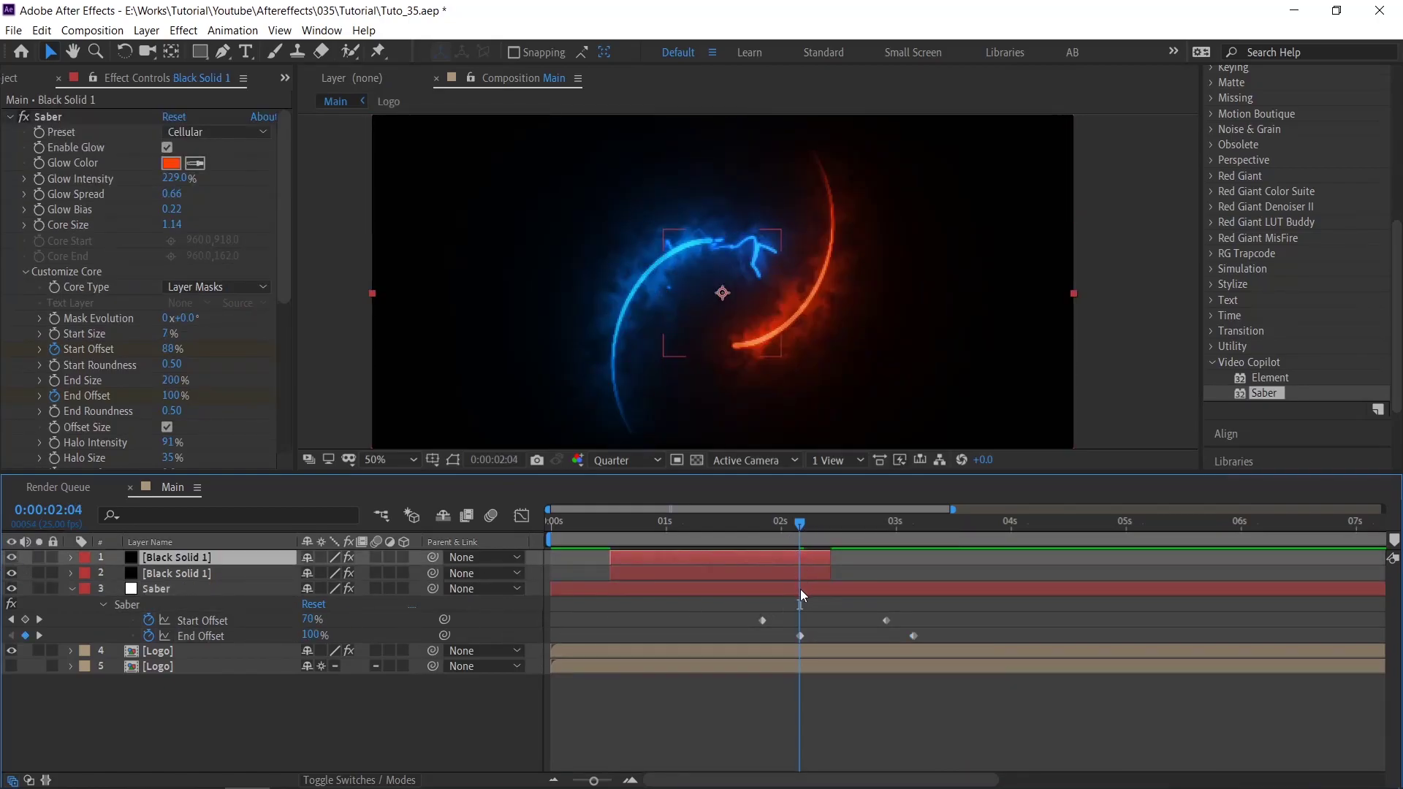
left_click(800, 589)
left_click(765, 541)
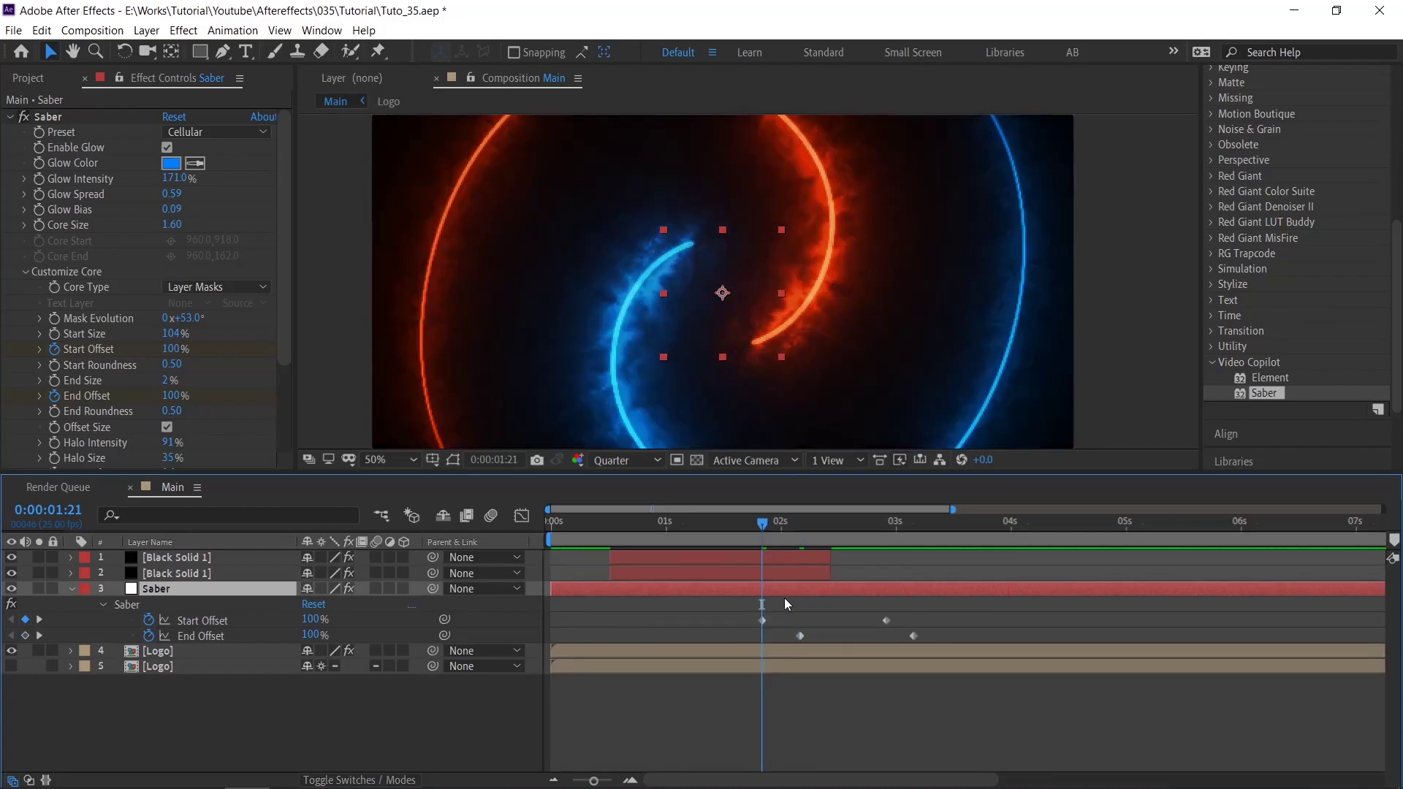
key("alt+bracketleft")
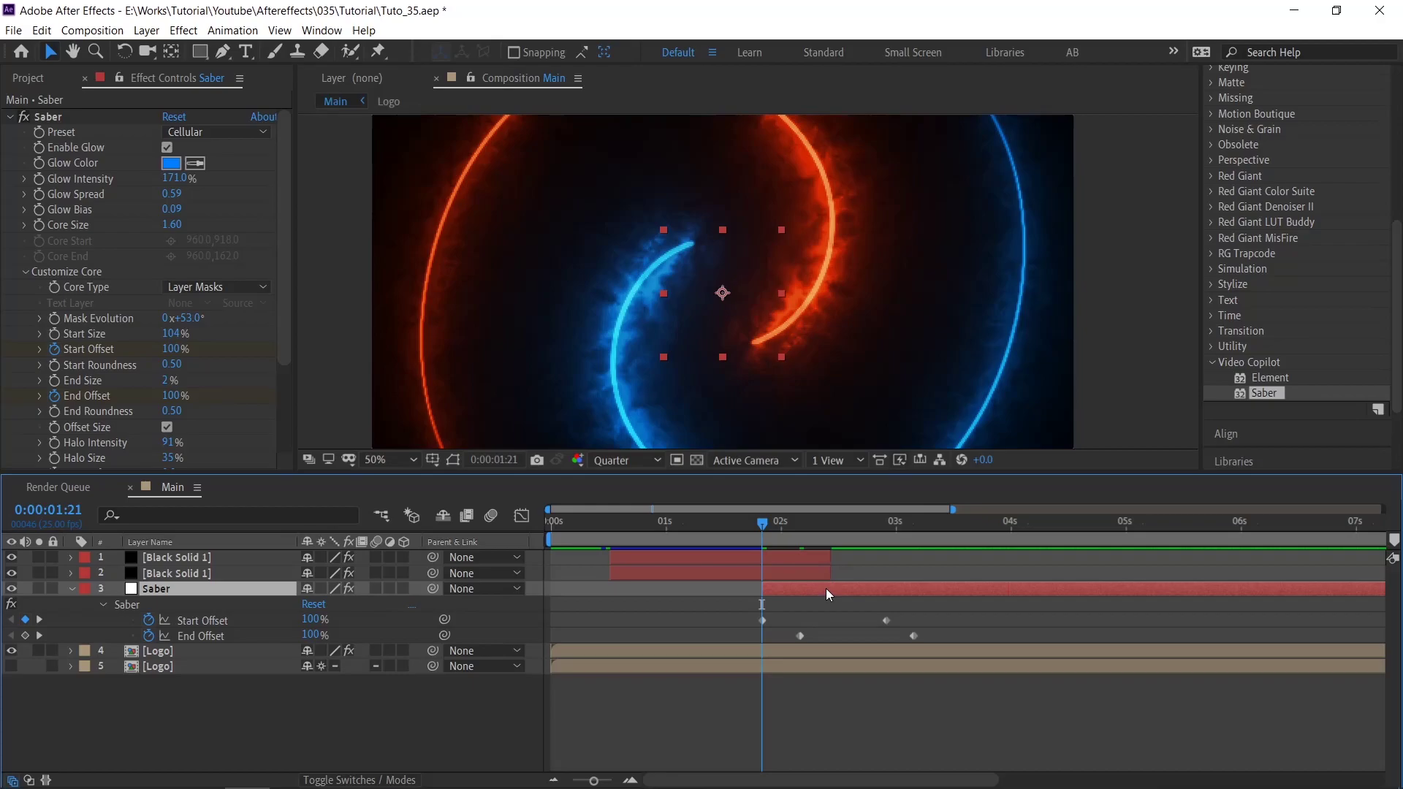
key("ctrl+d")
Shift Saber 2's Mask Evolution and copy Black Solid 1's glow colour hex
left_click_drag(800, 524, 800, 529)
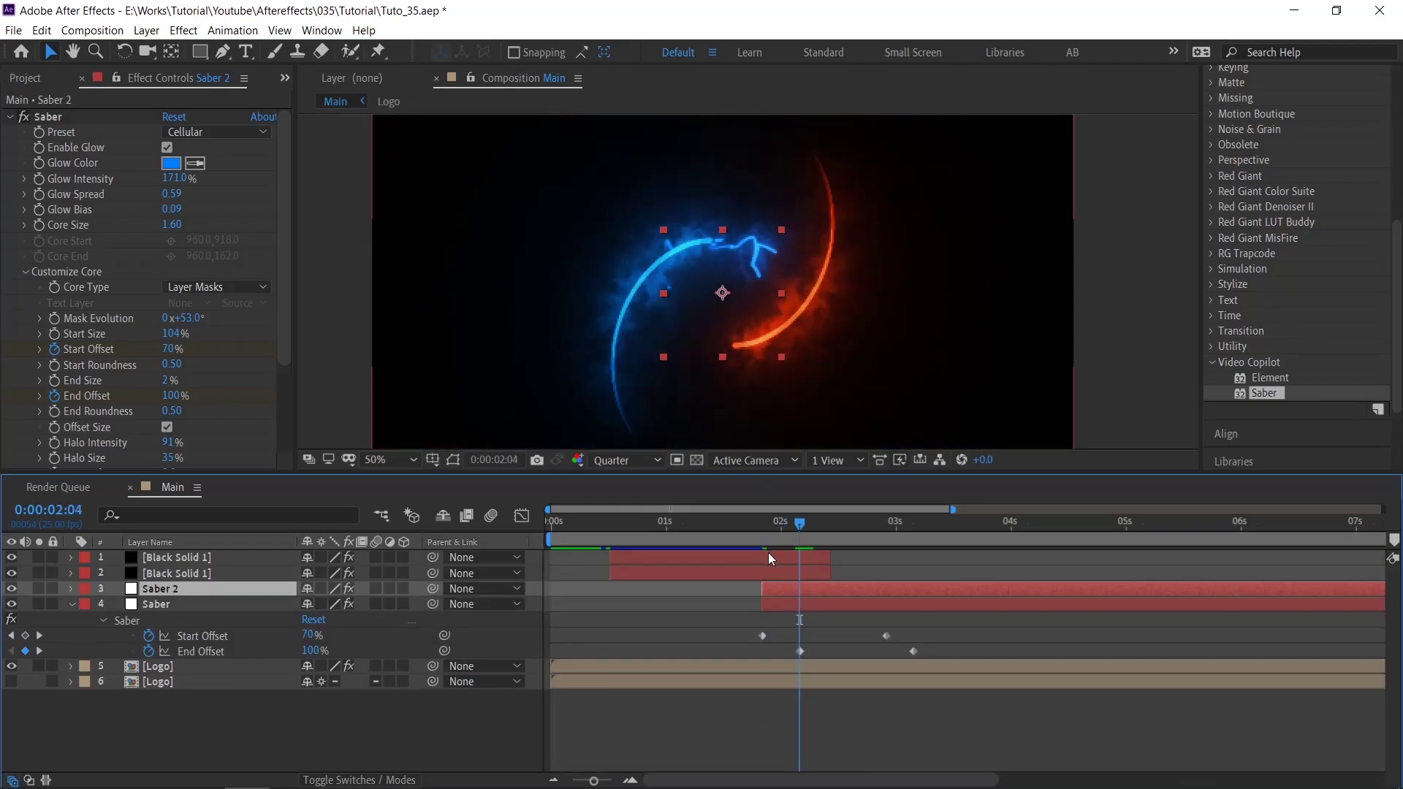
left_click_drag(189, 319, 367, 305)
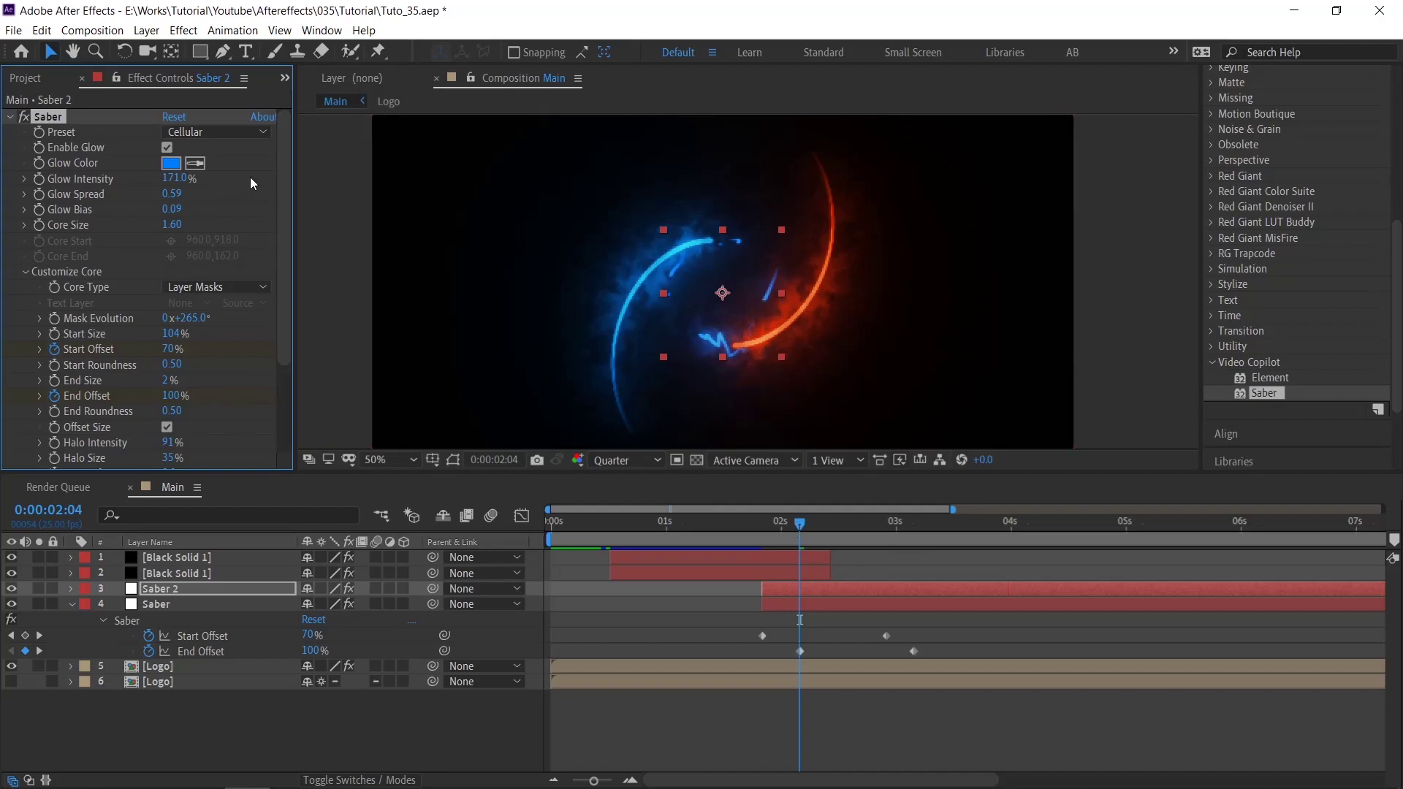
left_click(801, 554)
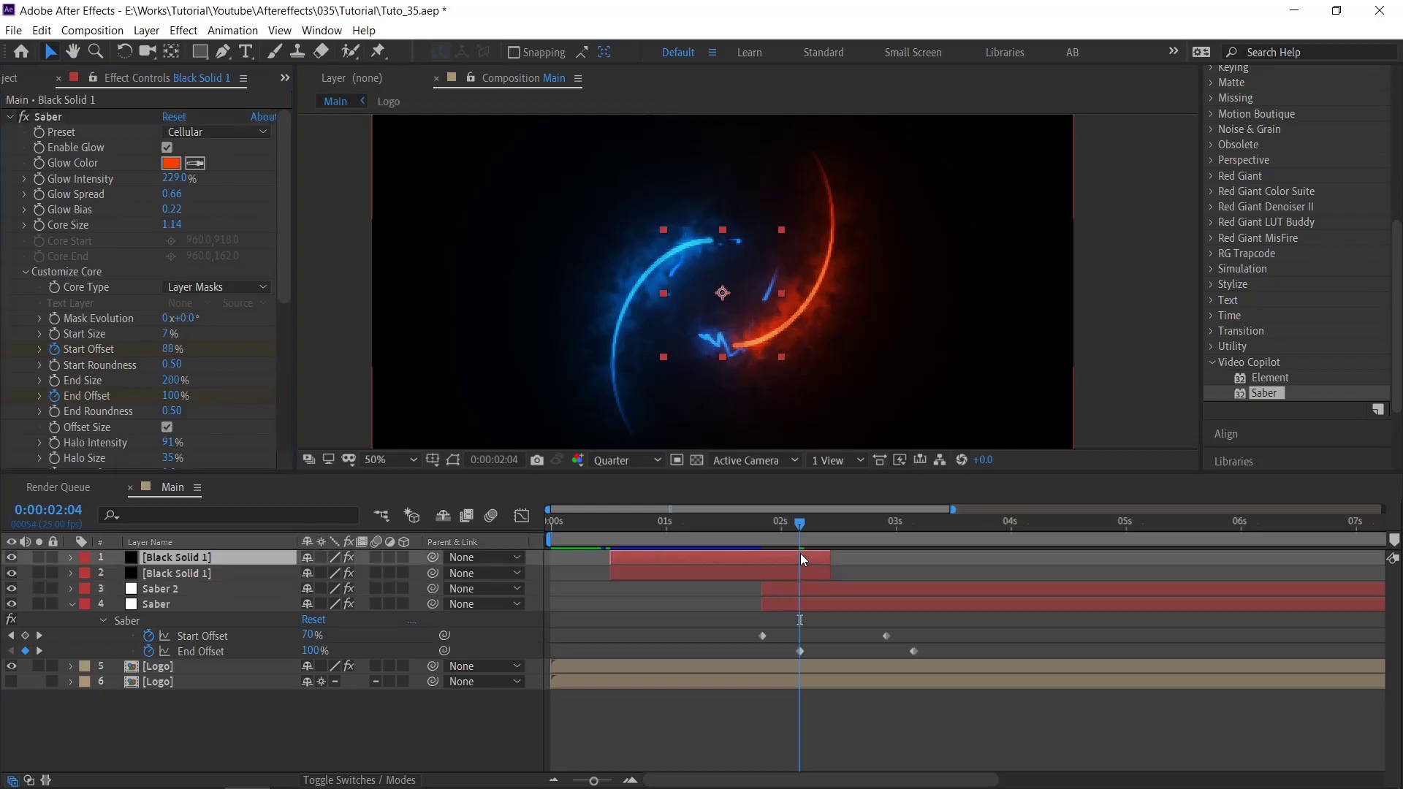
left_click(170, 163)
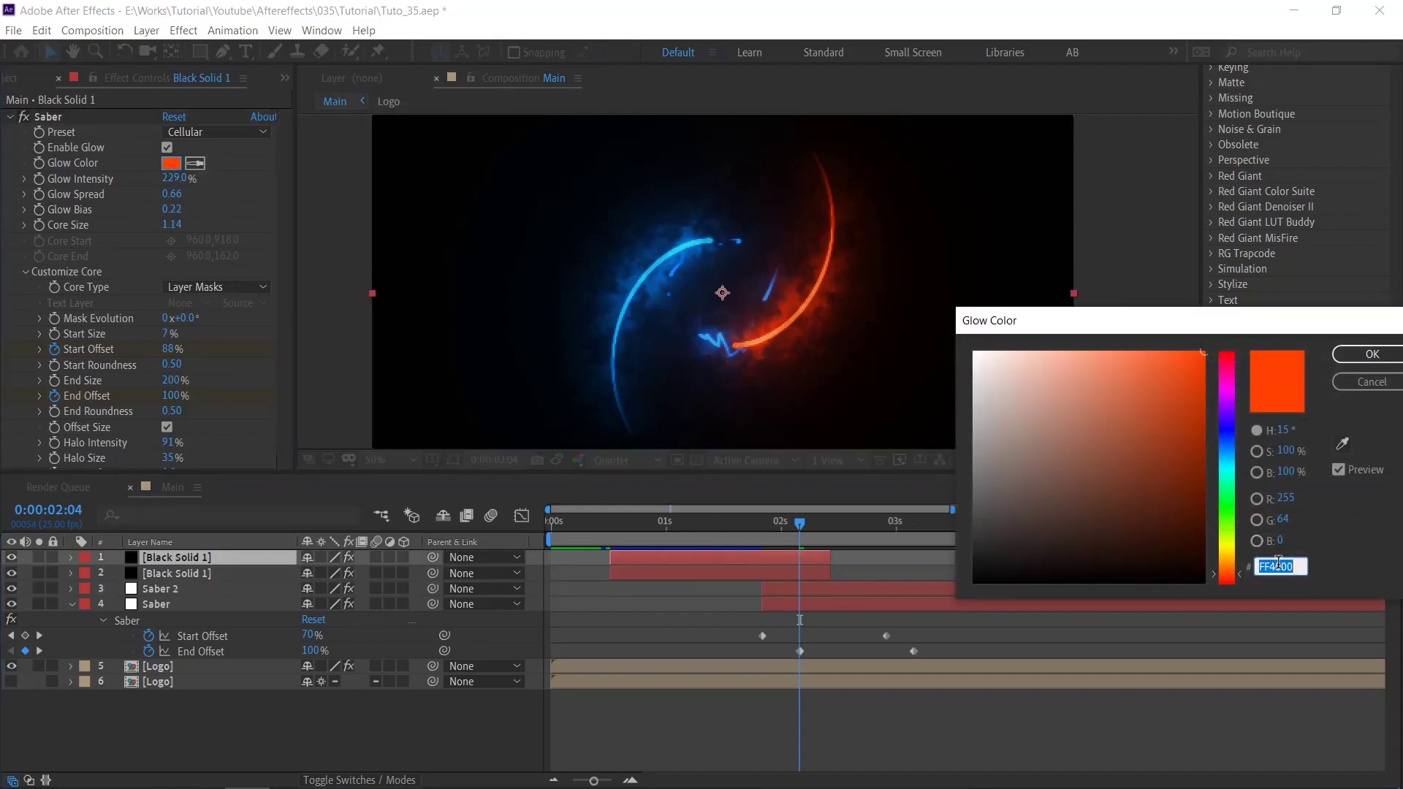
left_click(1368, 383)
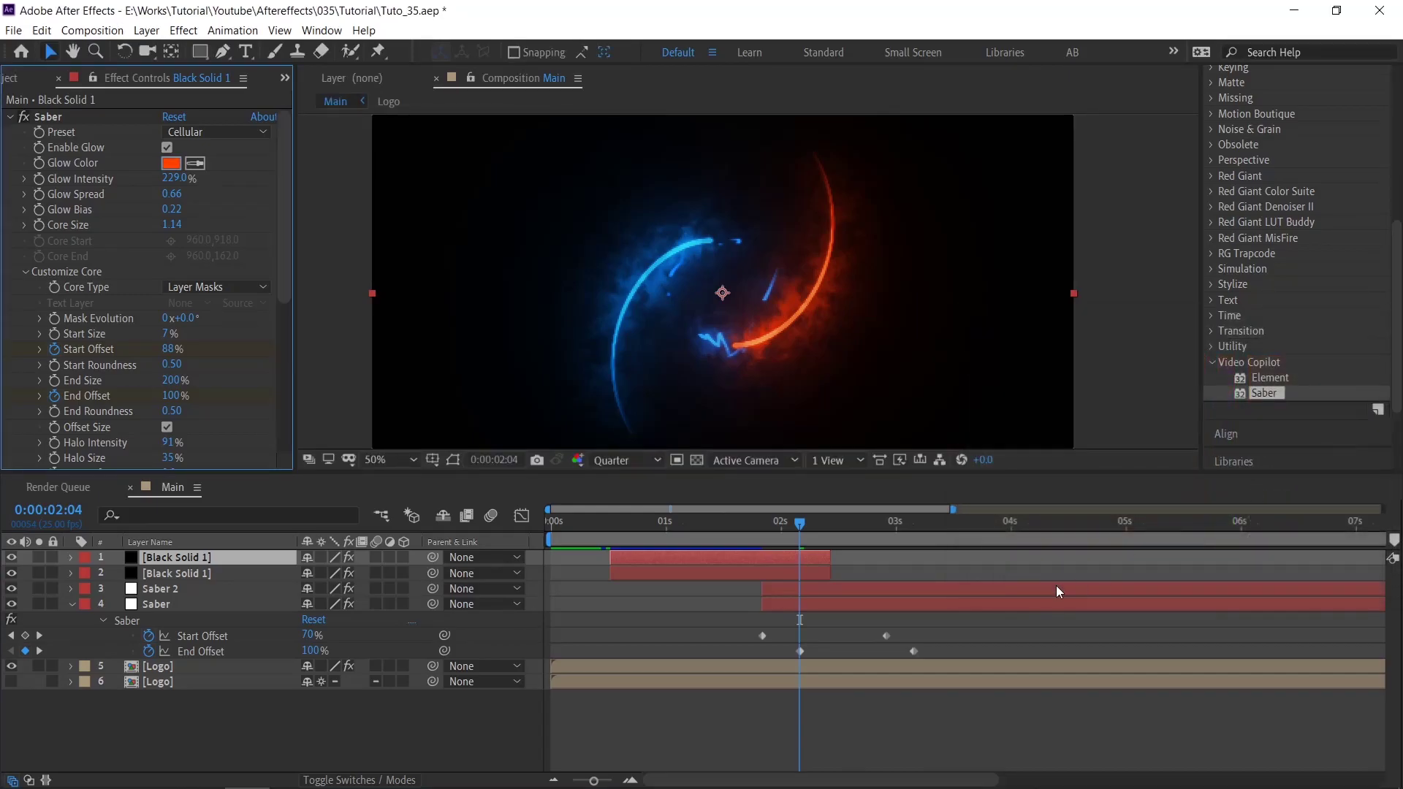
Paste FF4000 as Saber 2's Glow Color and confirm it
left_click(900, 589)
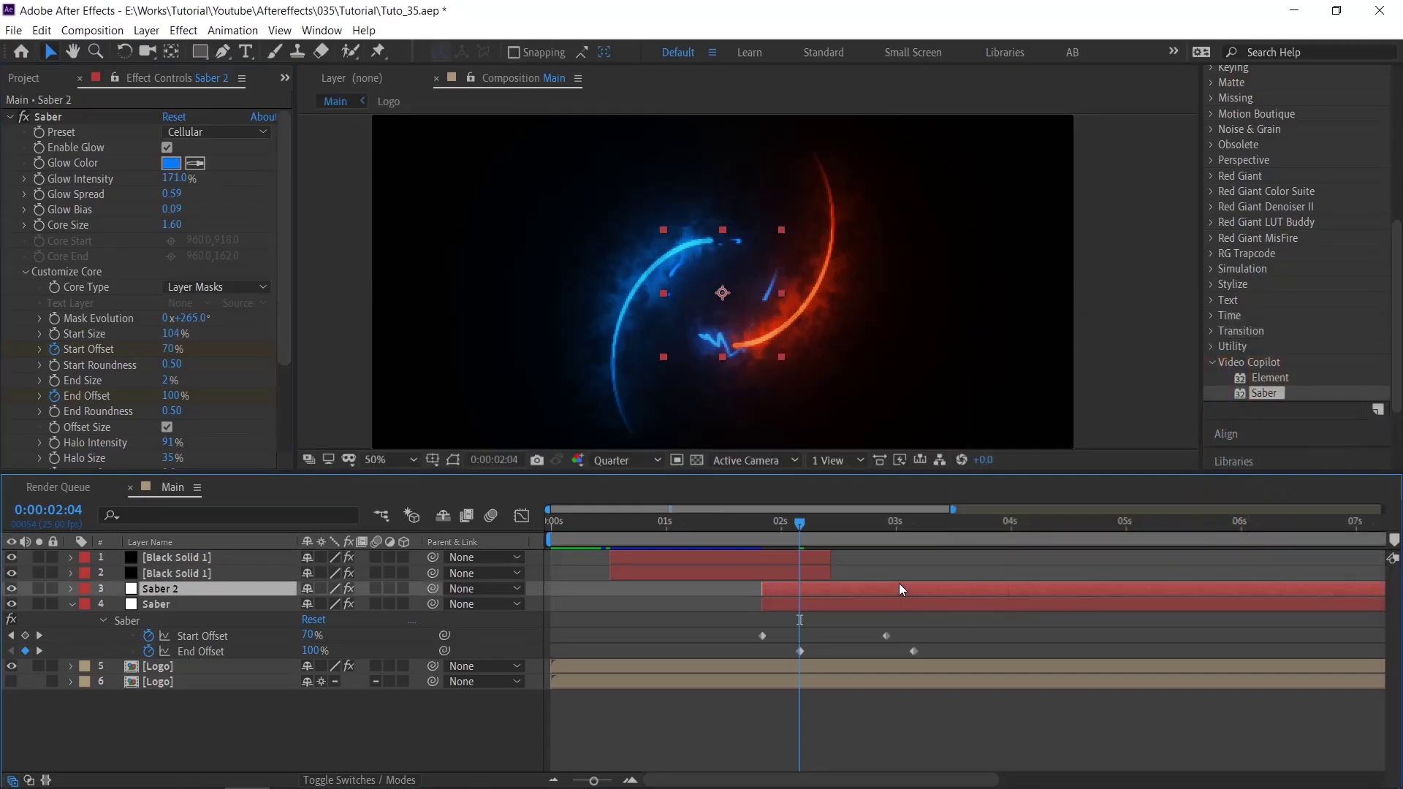
left_click(173, 168)
type("FF4000")
left_click(1381, 354)
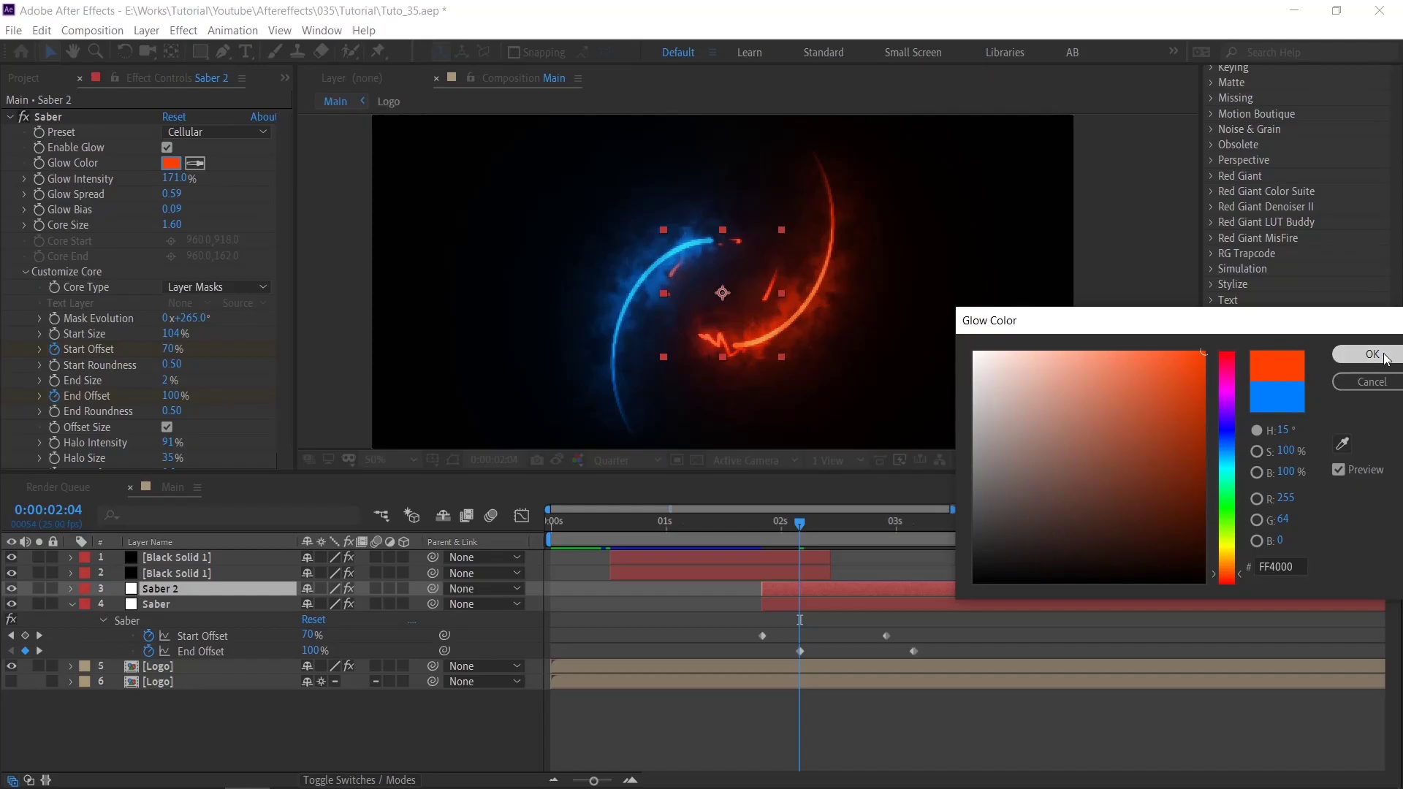
left_click(1037, 627)
Preview both sabers, then set the original Saber's Composite Settings to Transparent
left_click_drag(782, 526, 548, 562)
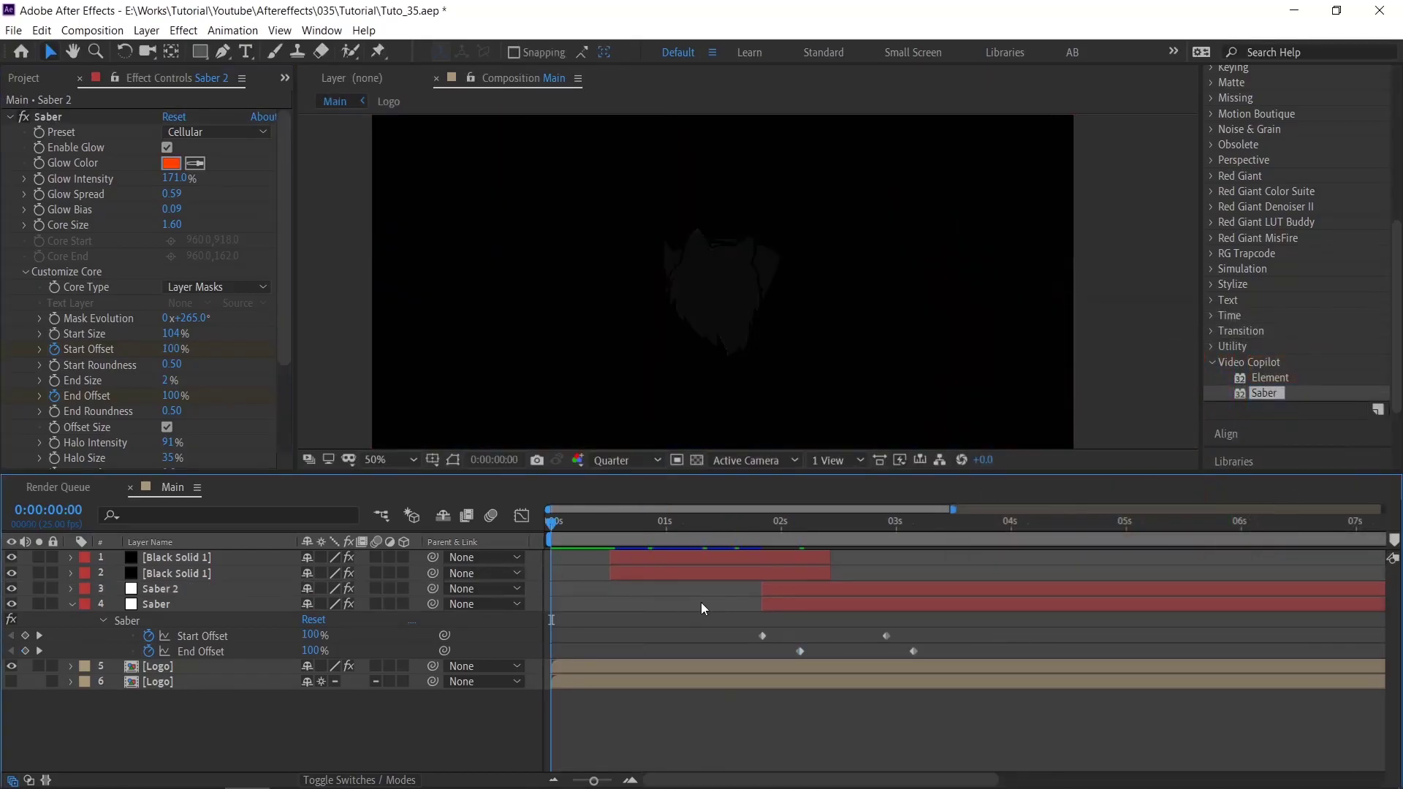
key("space")
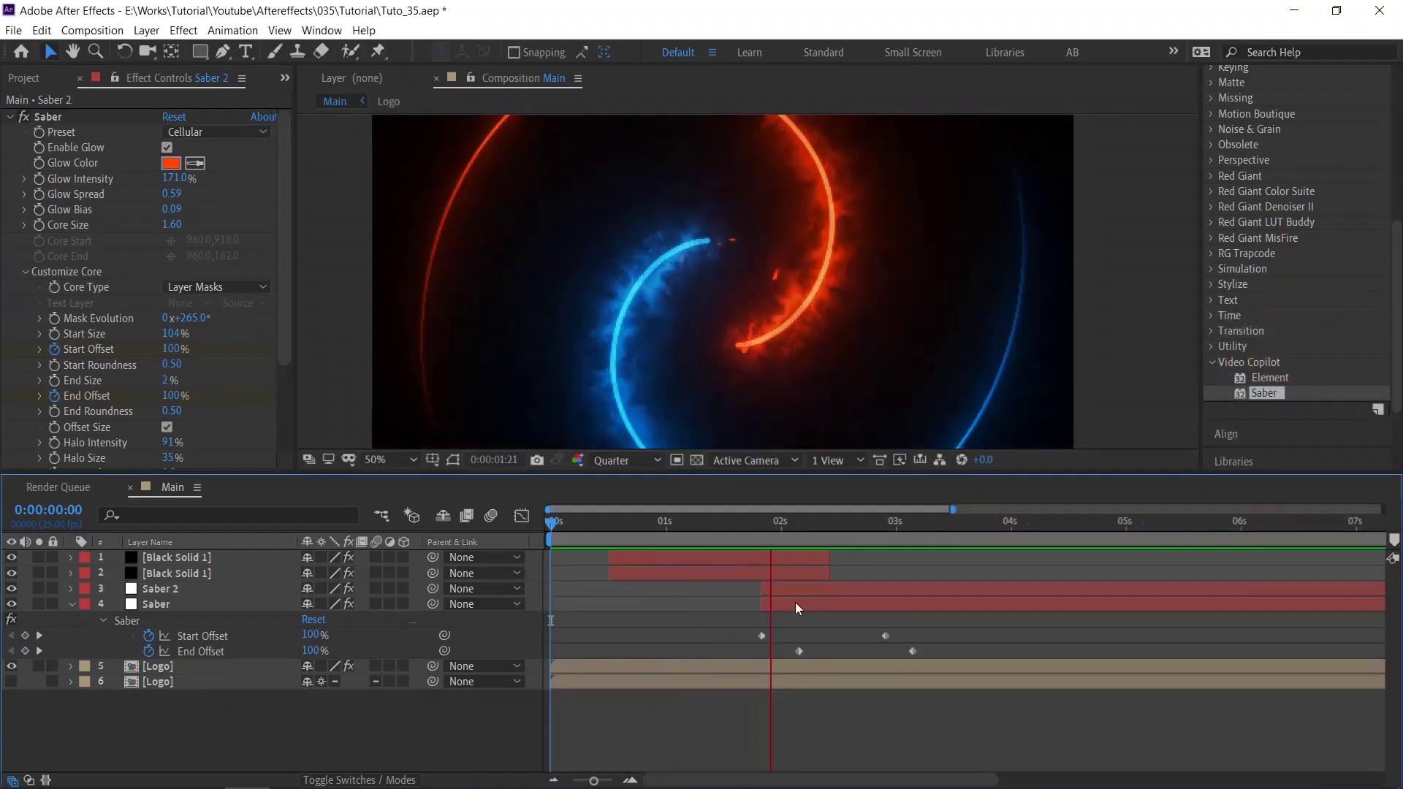
left_click_drag(779, 532, 801, 534)
left_click(800, 604)
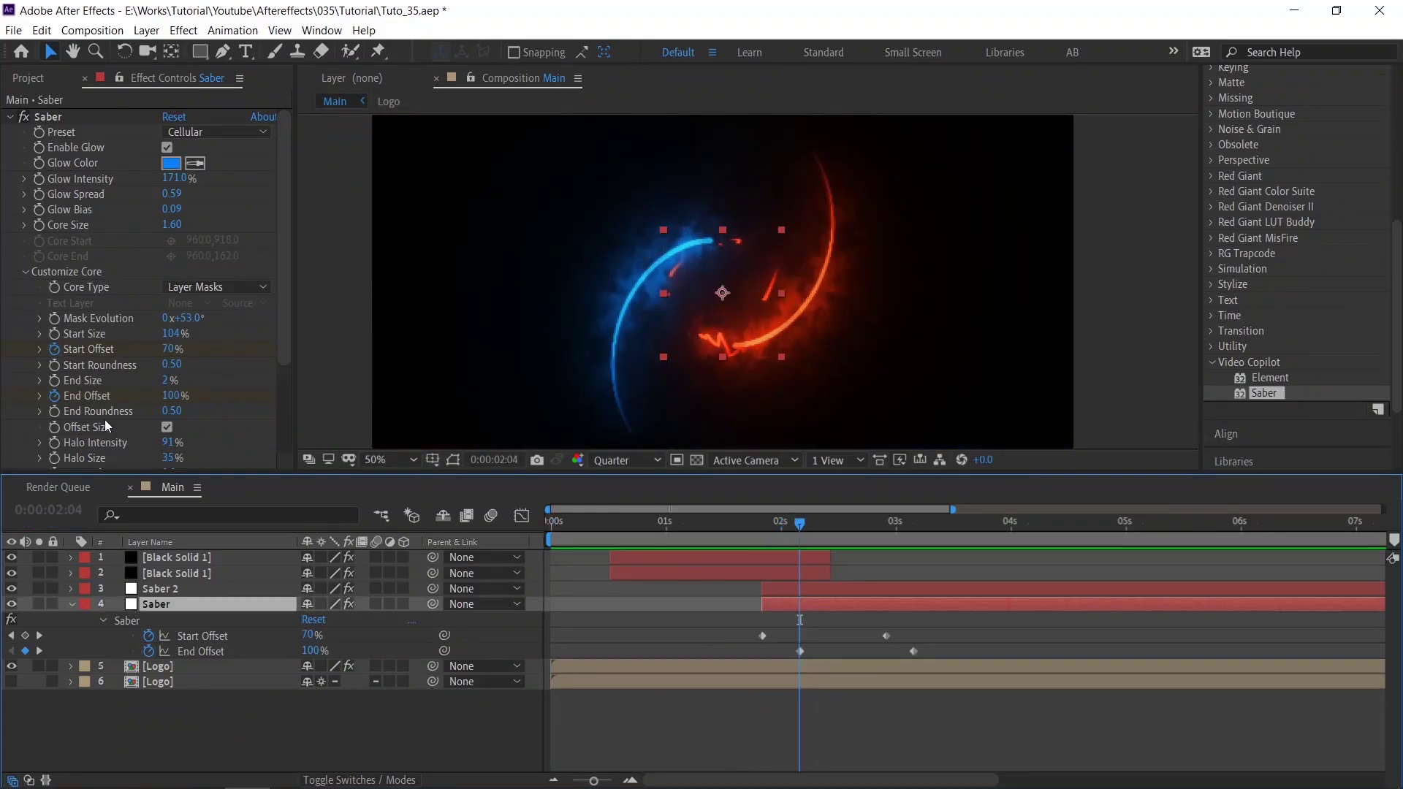
scroll(105, 425, "down", 3)
left_click(27, 415)
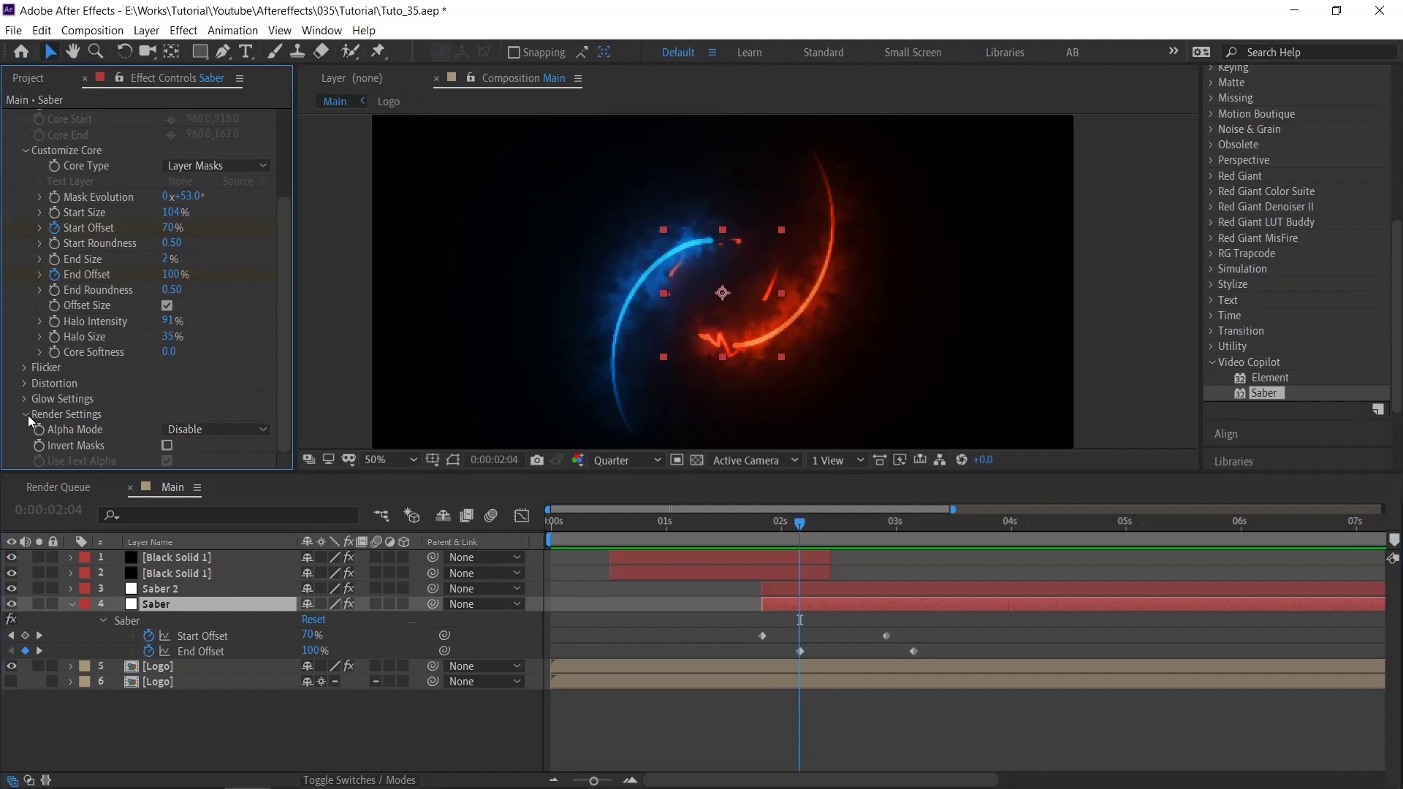
scroll(111, 408, "down", 4)
left_click(197, 421)
left_click(204, 437)
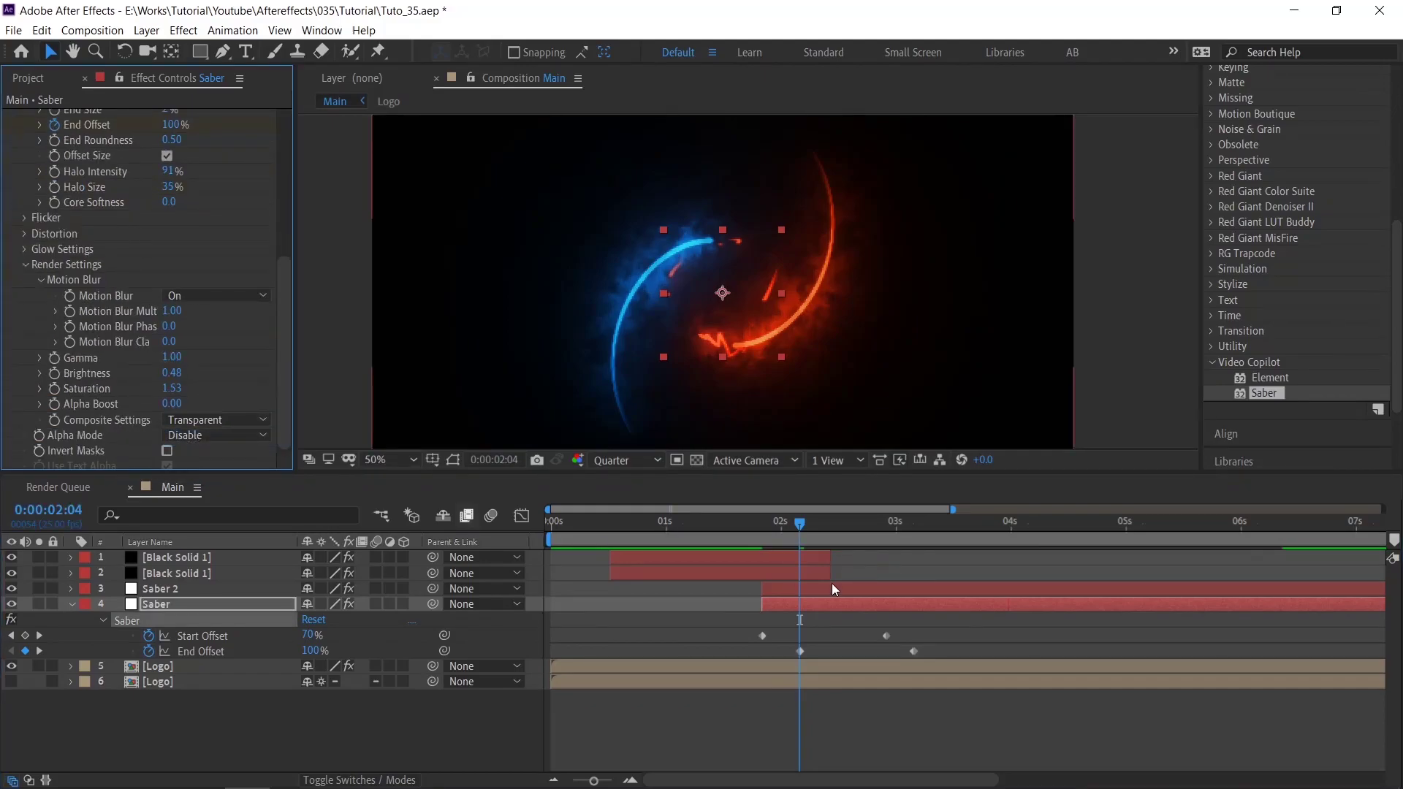
left_click(831, 588)
Check the Black Solid 1 layers' saber render settings, then preview the ring animation
scroll(81, 402, "down", 5)
scroll(86, 420, "down", 4)
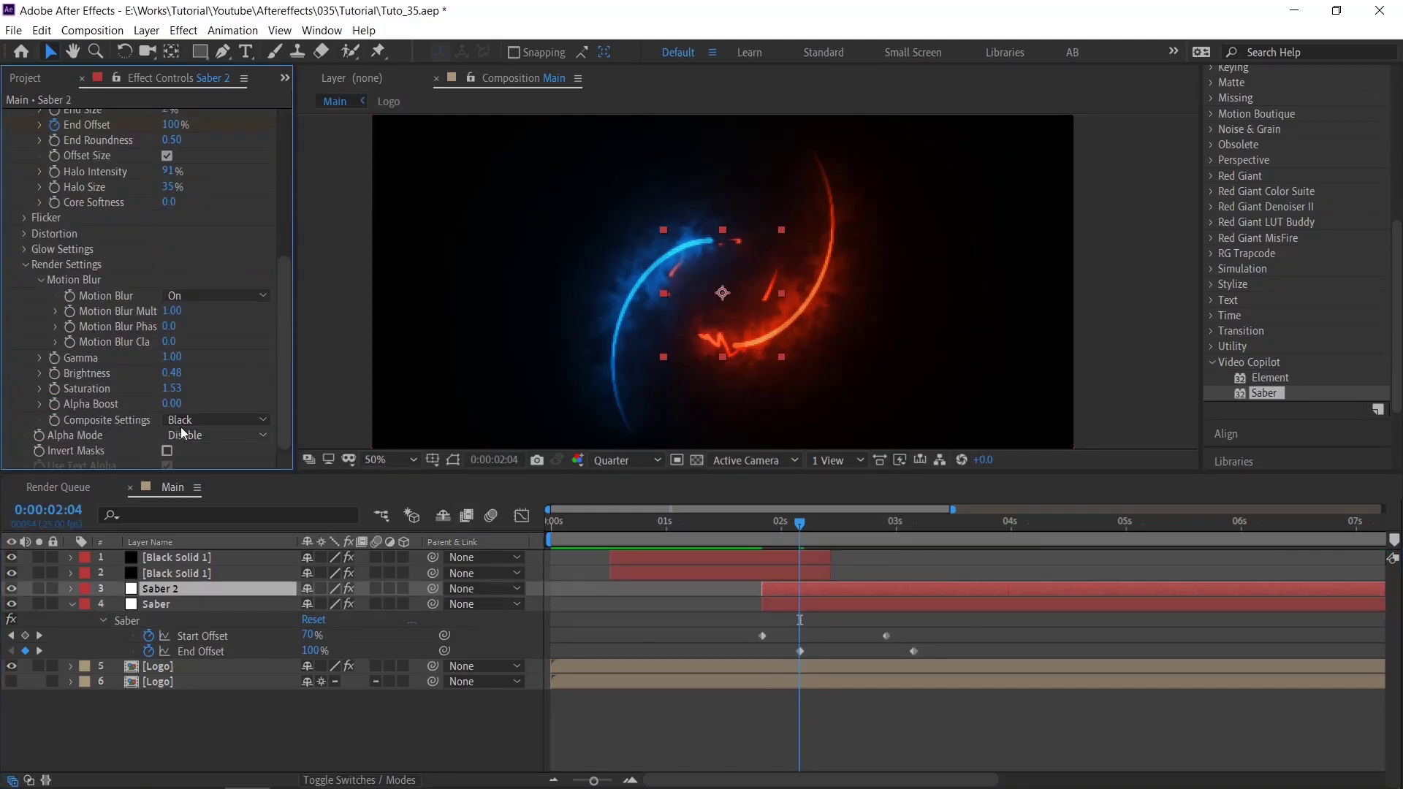
left_click(192, 422)
left_click(208, 437)
left_click(703, 574)
scroll(148, 388, "down", 6)
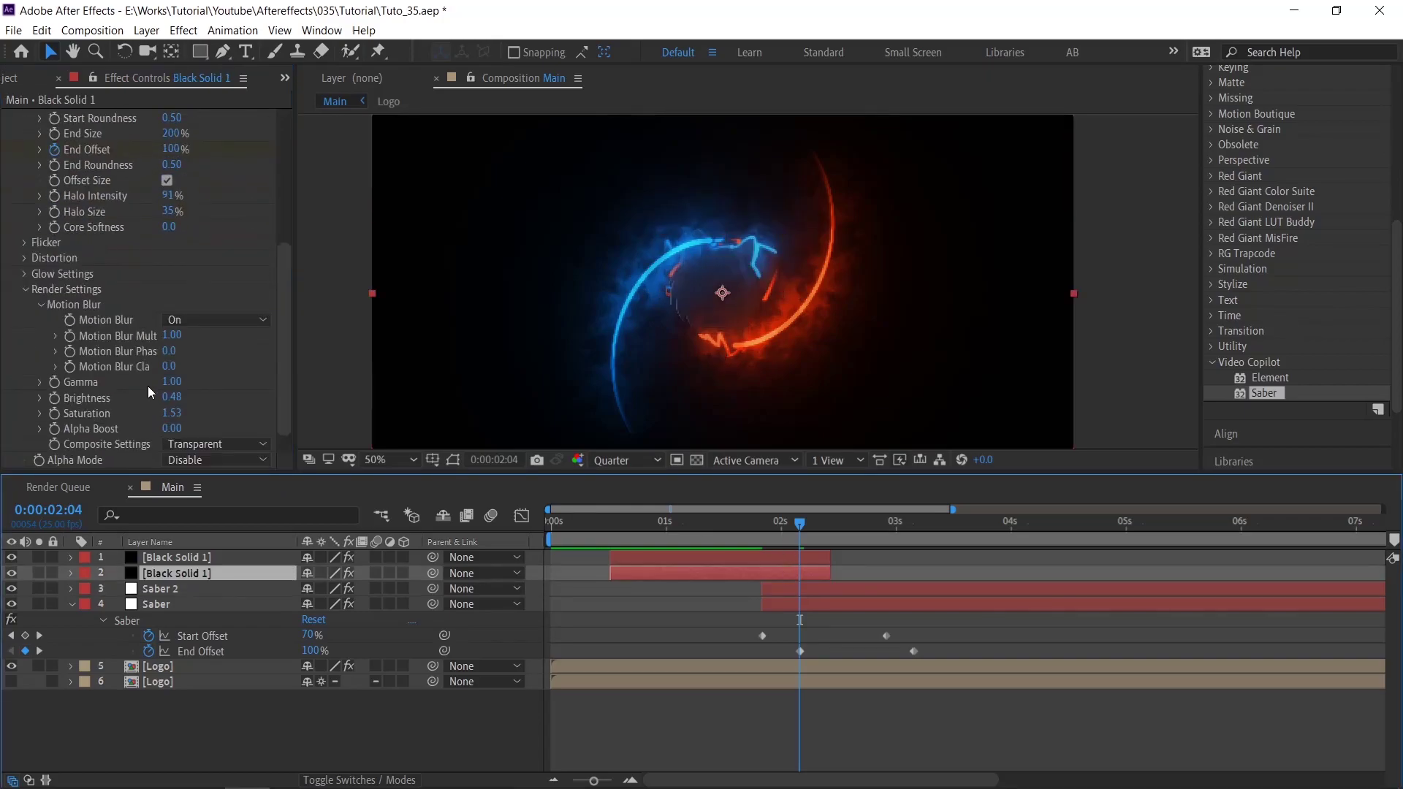
left_click(775, 558)
scroll(145, 411, "down", 7)
left_click(629, 724)
key("space")
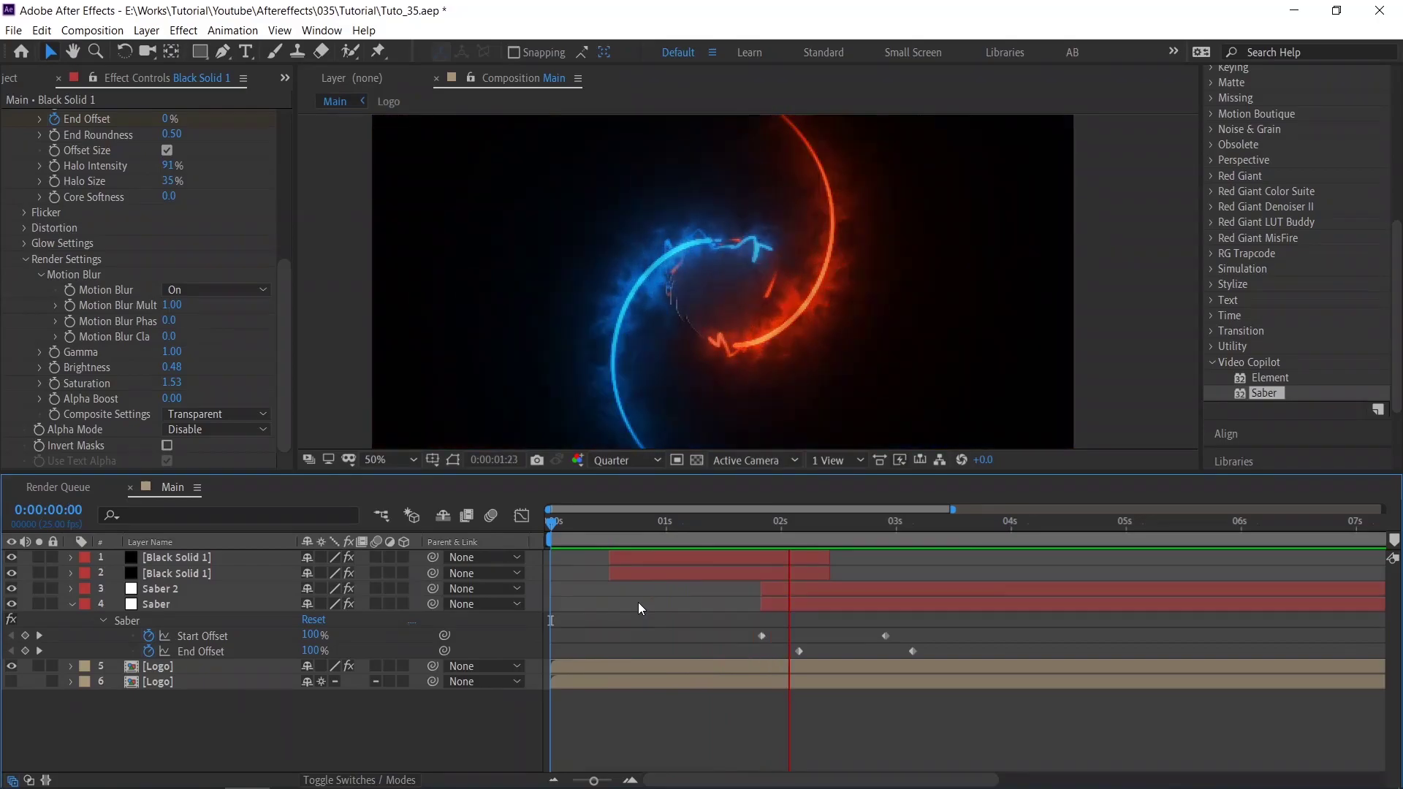
key("space")
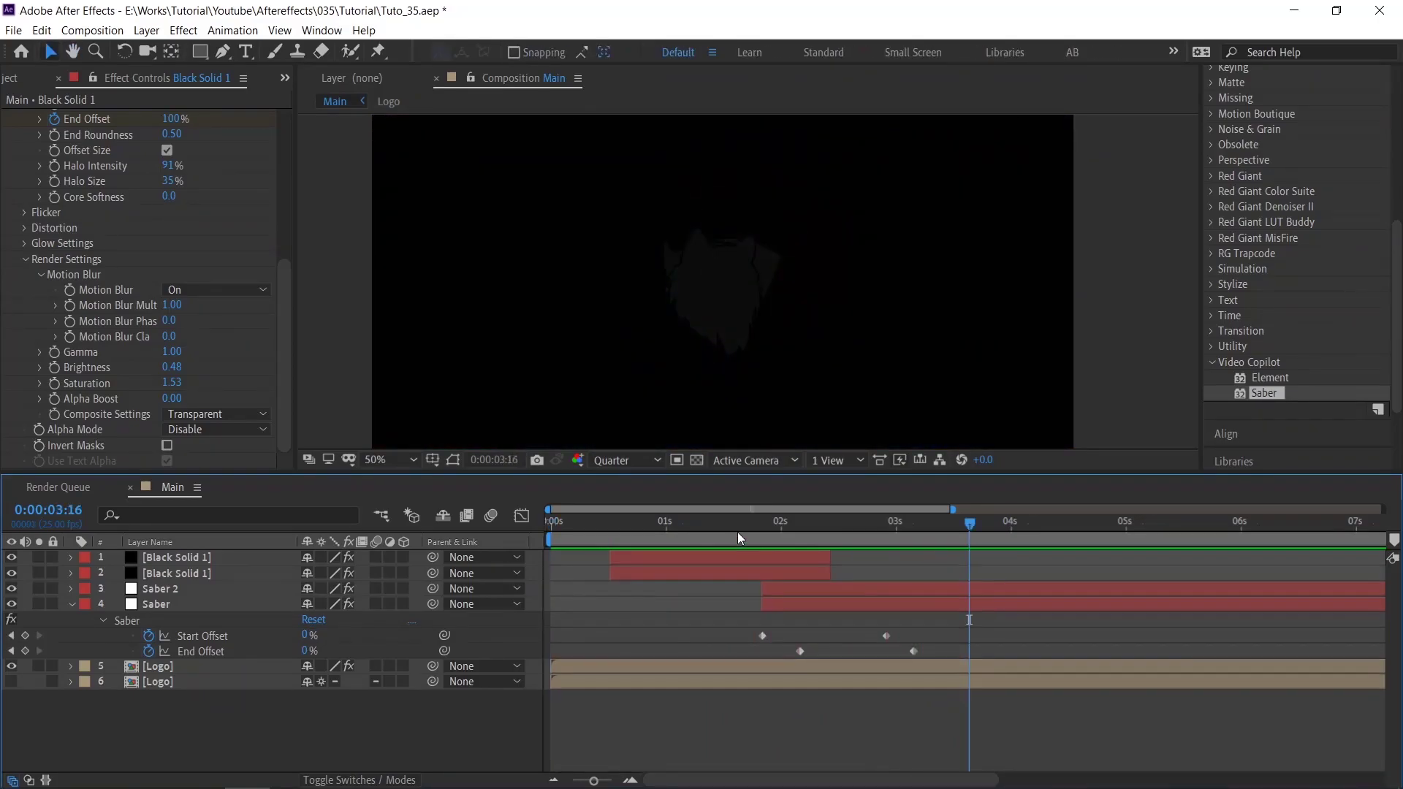
Make the hidden lower Logo layer visible, move it above layer 5, and park at 2:14
left_click_drag(738, 532, 879, 525)
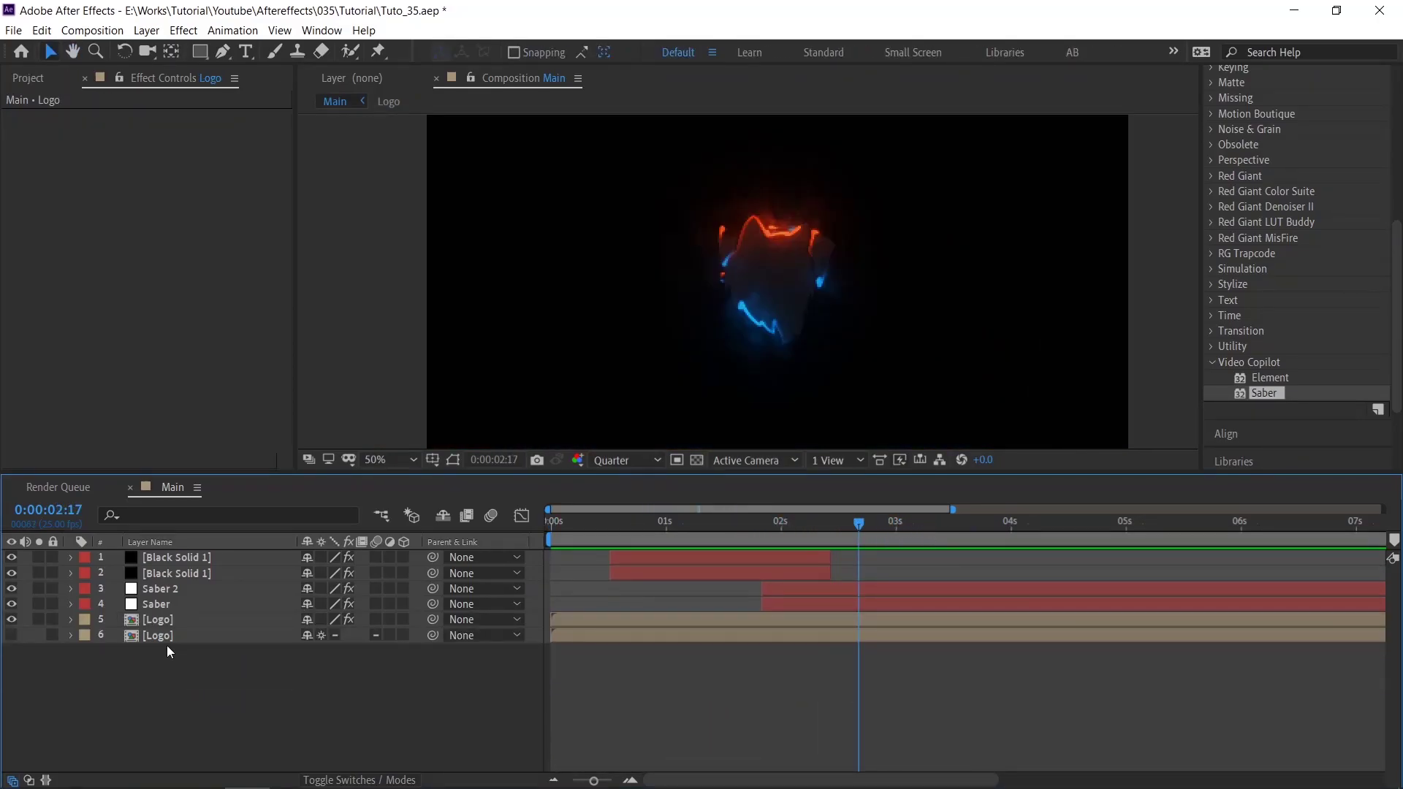
left_click(168, 642)
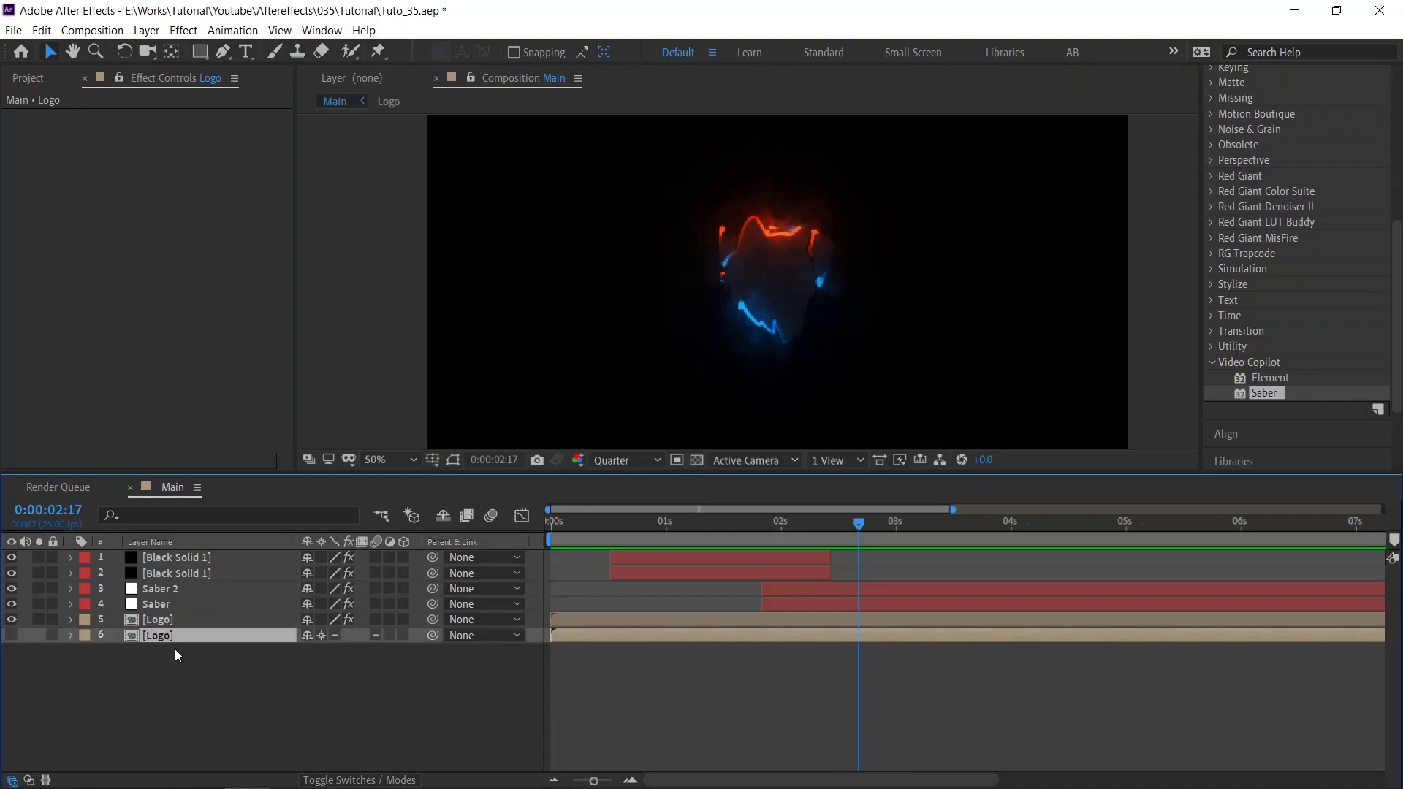
left_click(12, 635)
left_click_drag(159, 635, 170, 615)
left_click_drag(807, 526, 817, 529)
key("Page_Up")
key("Page_Up")
Search Effects & Presets for "grad" and apply Gradient Wipe to the Logo layer
scroll(1274, 282, "up", 5)
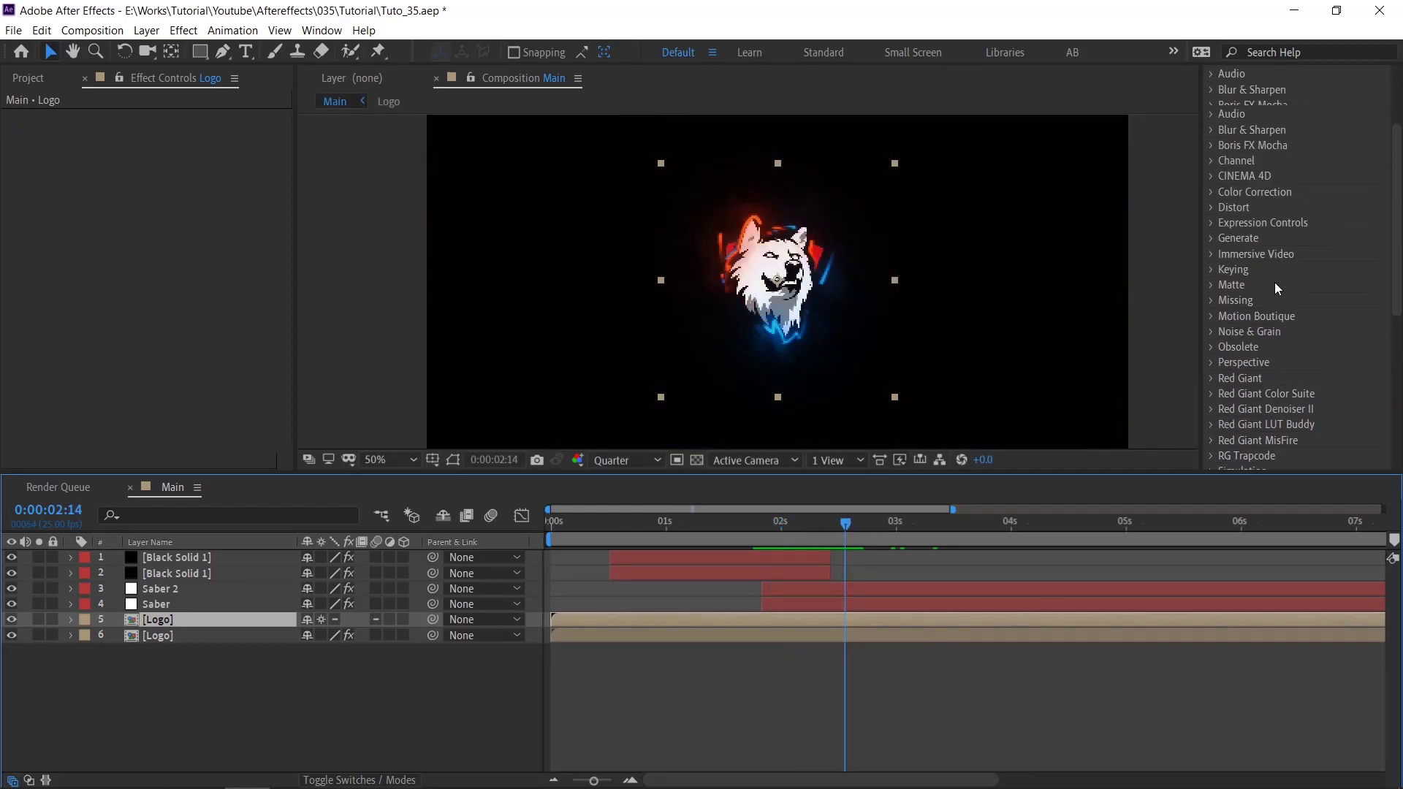
left_click(1295, 182)
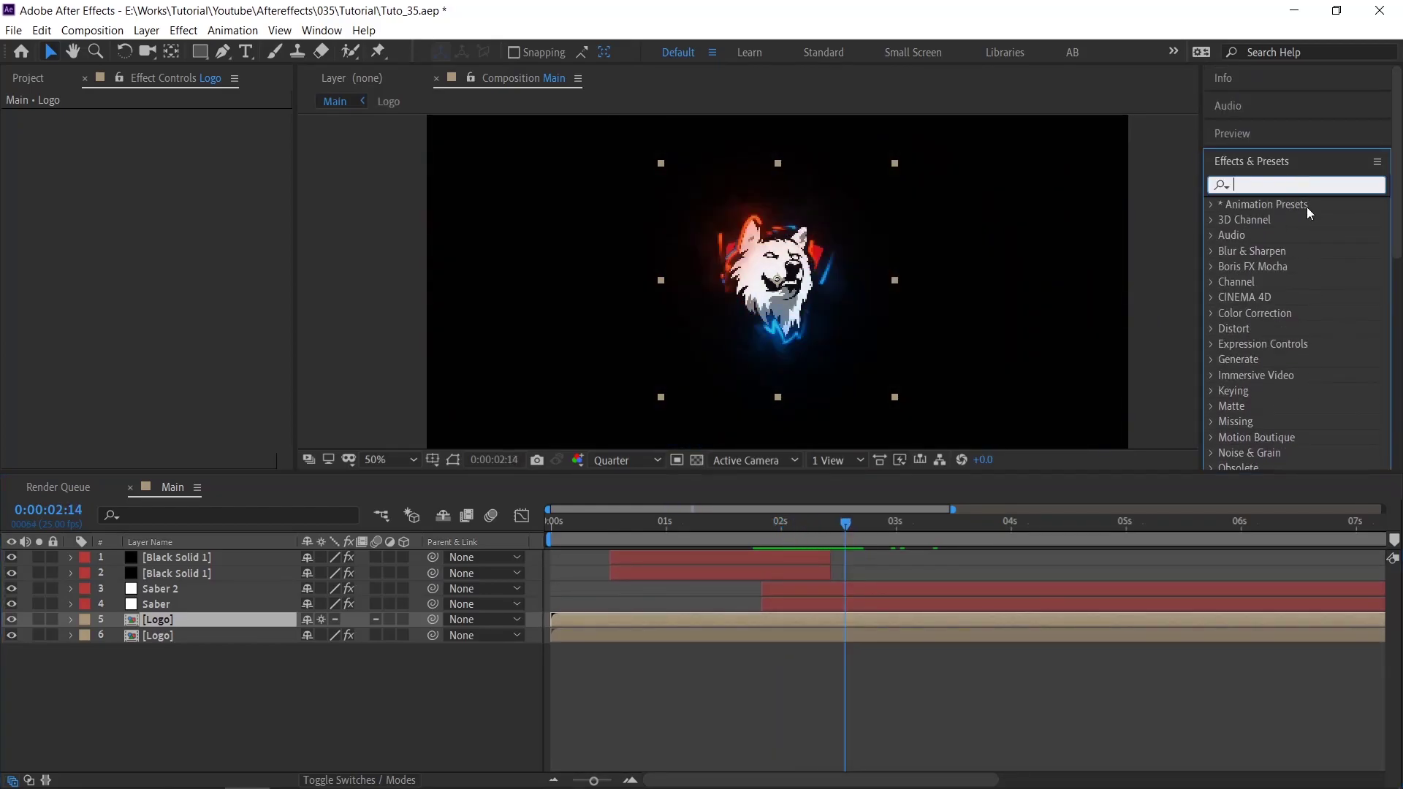
type("gre")
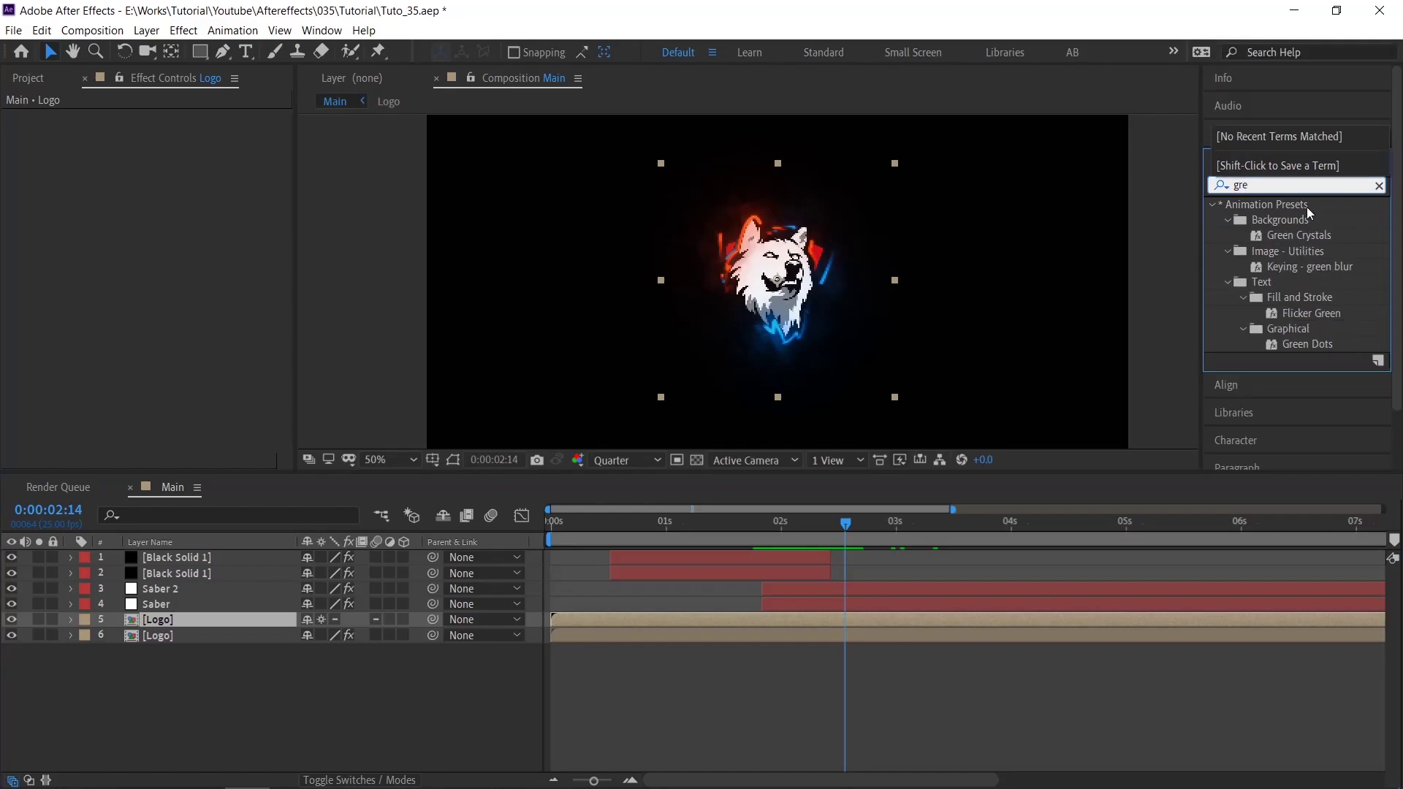
type("a")
key("BackSpace")
key("BackSpace")
type("d")
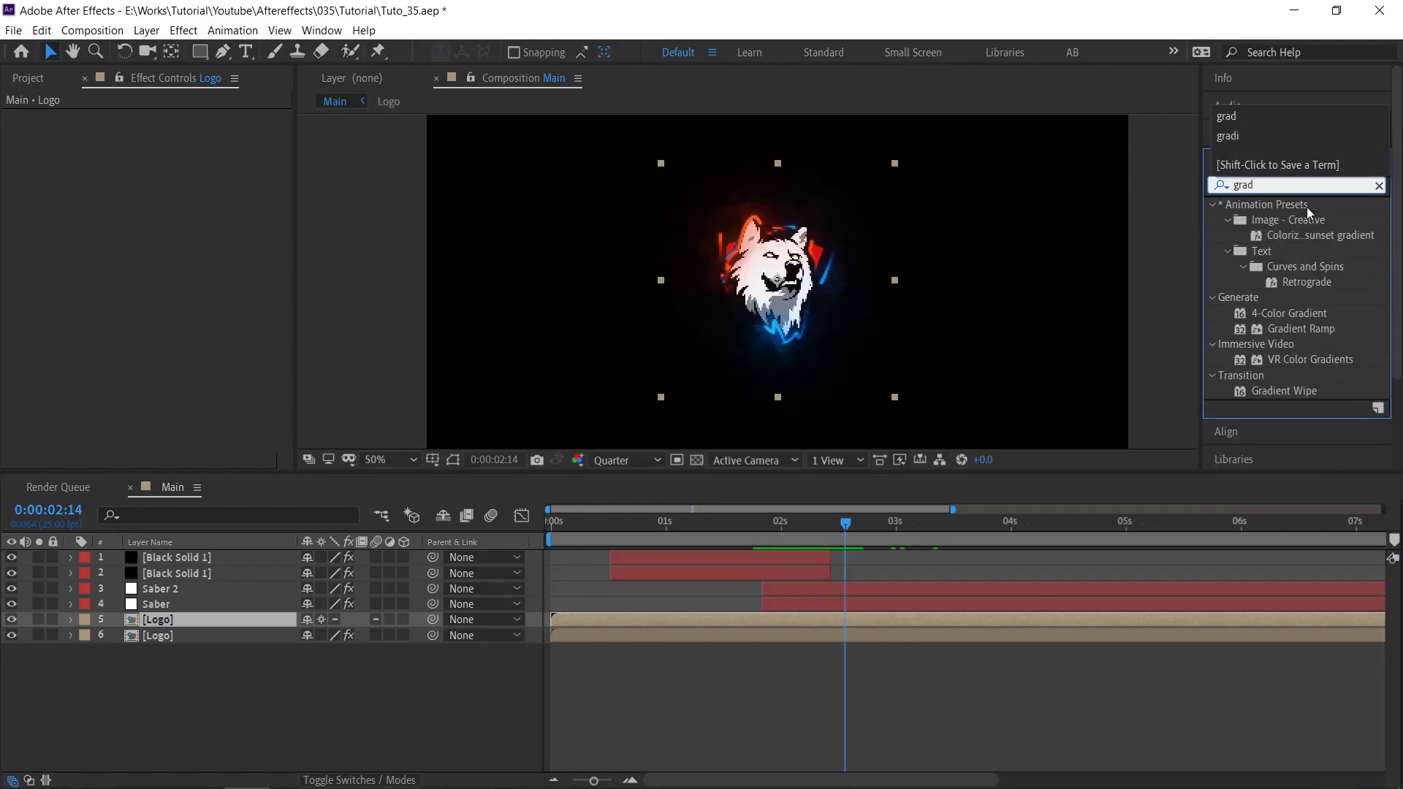
left_click(1299, 391)
left_click_drag(1293, 395, 813, 616)
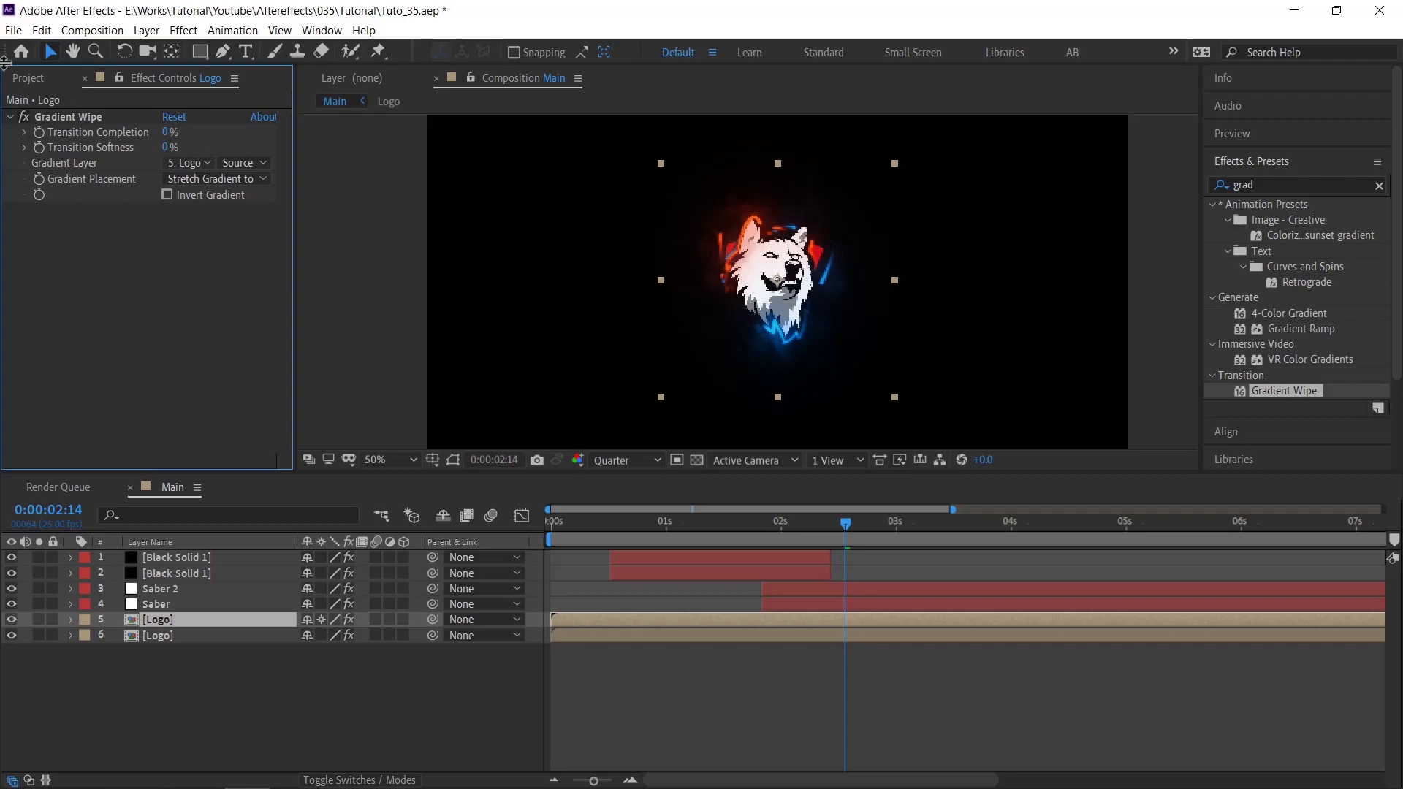
Add the old-cracked texture image to the Main composition as a hidden layer
left_click(25, 80)
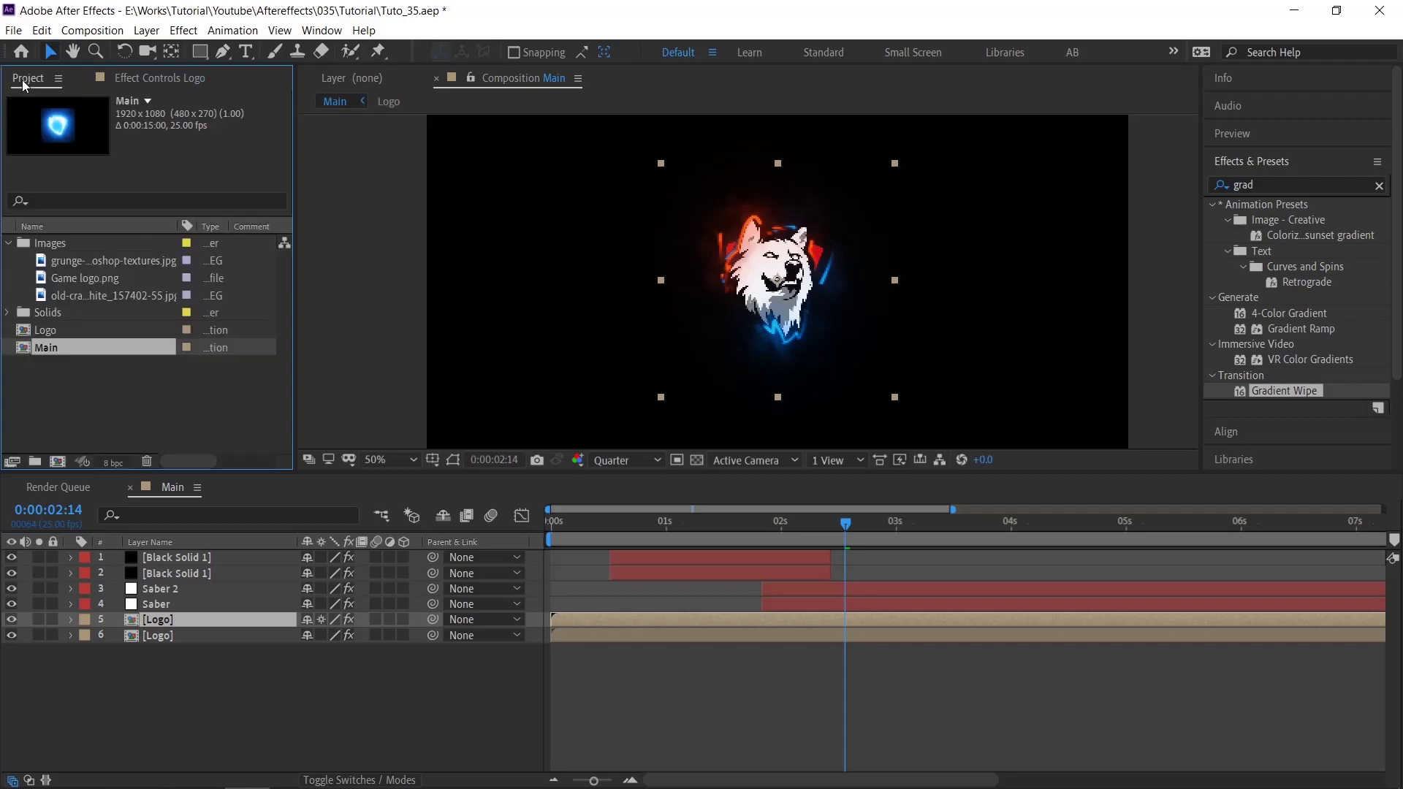
left_click(101, 262)
left_click(109, 292)
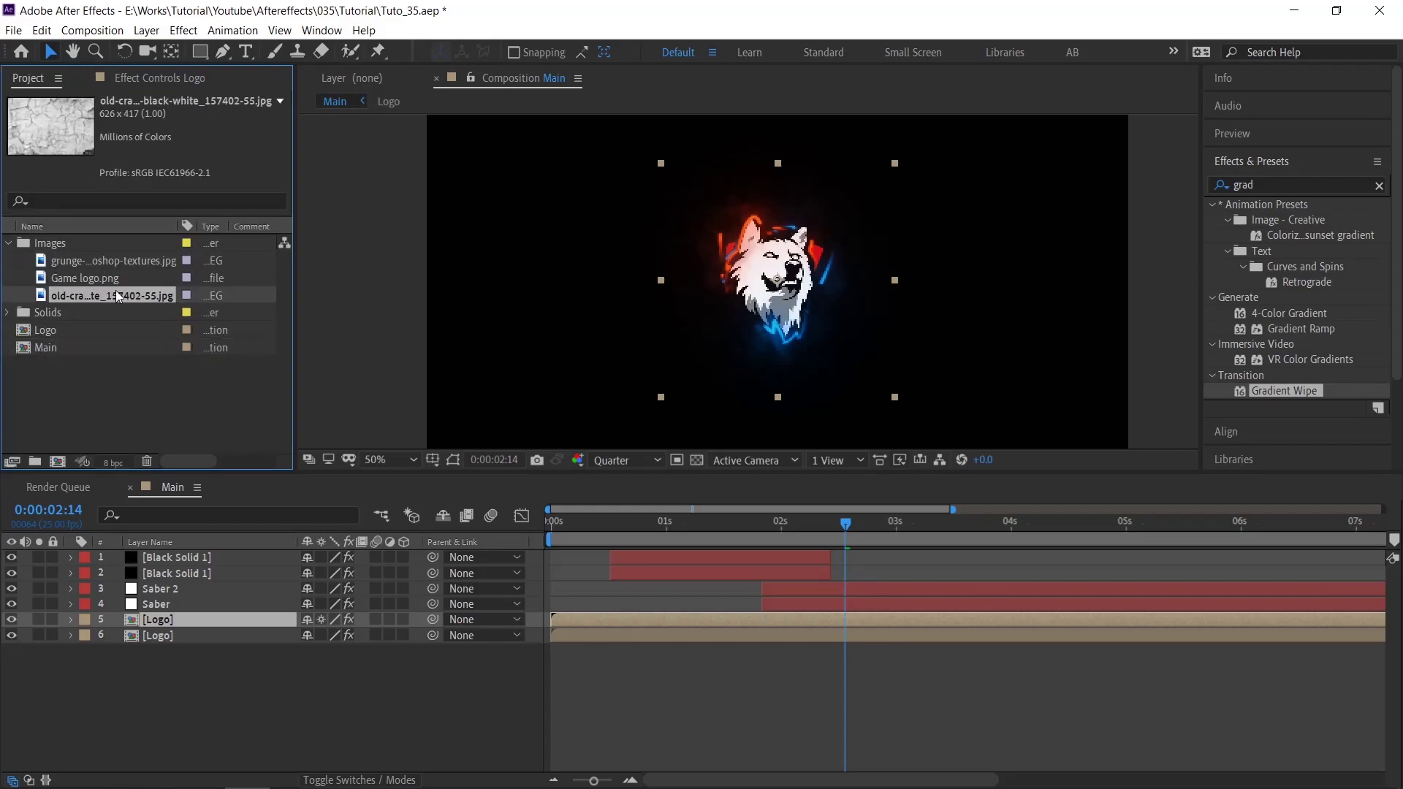
left_click_drag(89, 296, 213, 645)
left_click(13, 650)
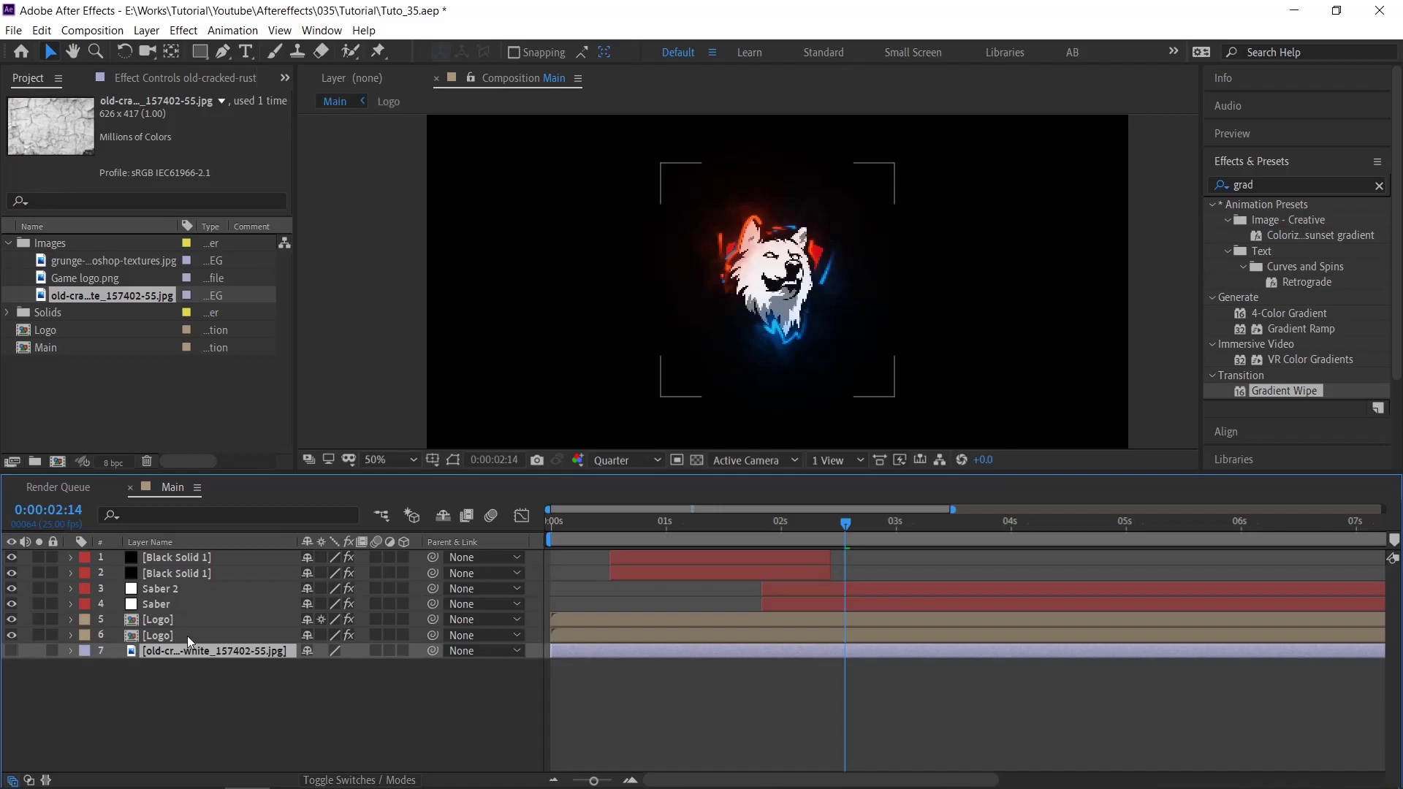
Set the Logo's Gradient Wipe Gradient Layer to the cracked texture layer
left_click(174, 622)
left_click(157, 77)
left_click(189, 162)
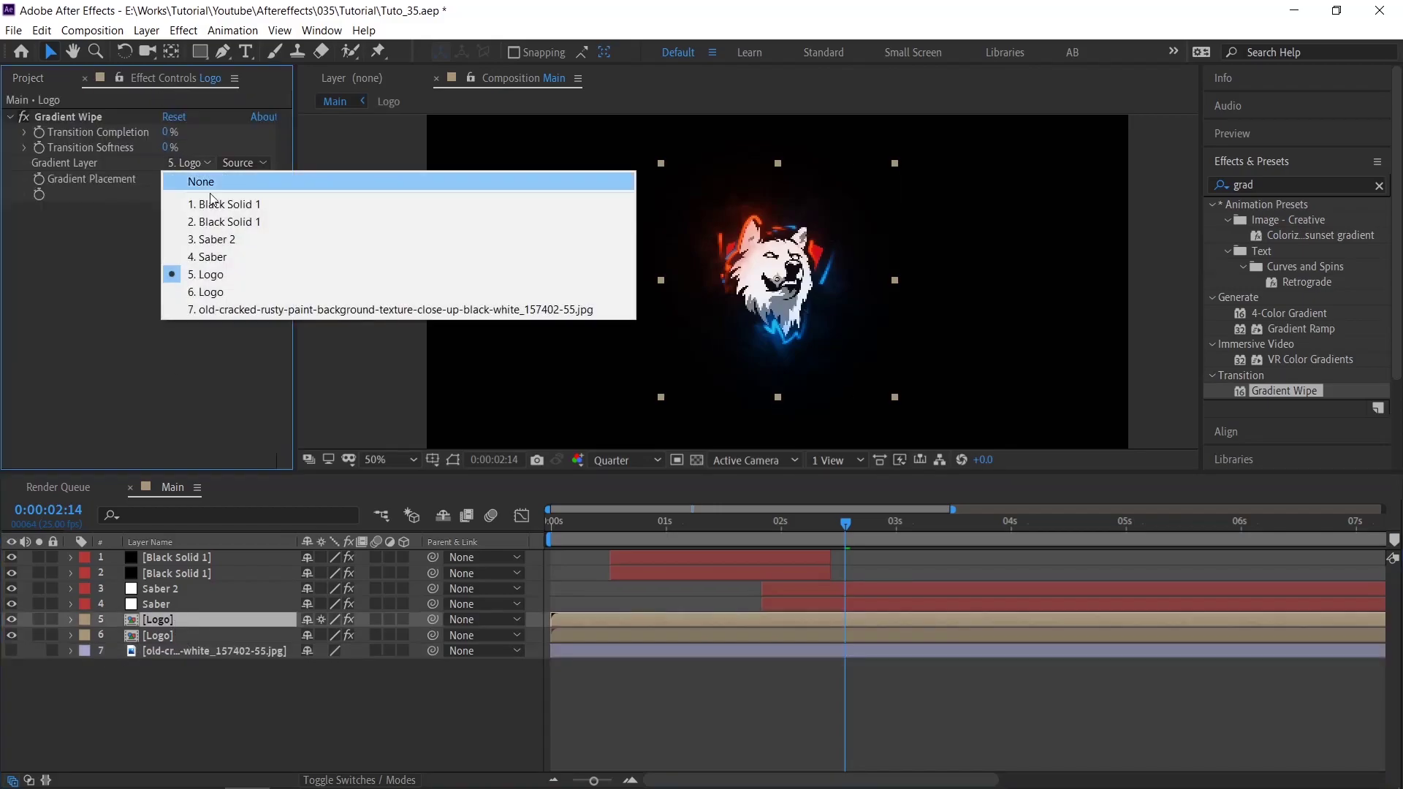
left_click(204, 307)
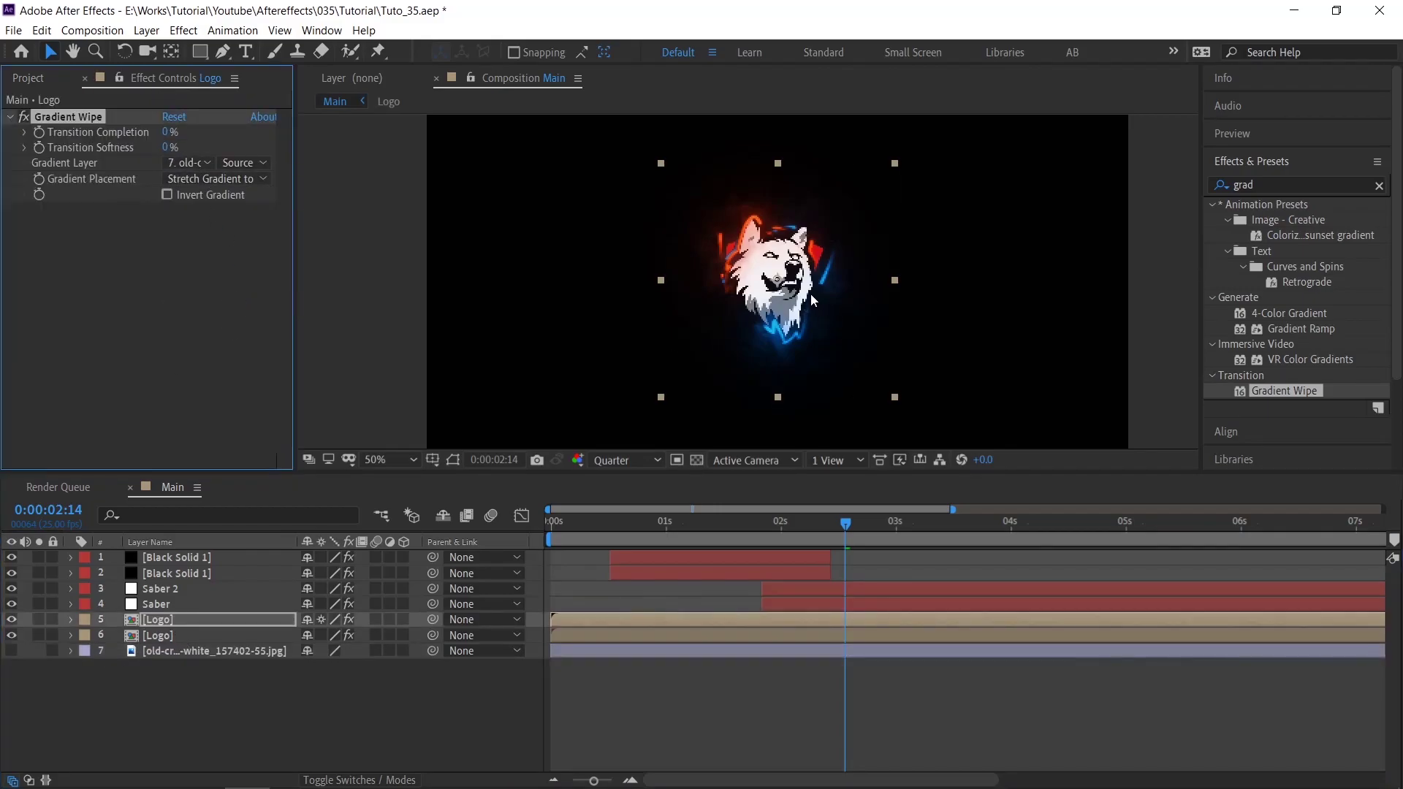
scroll(811, 299, "up", 2)
Push Transition Completion to 99% so the logo is hidden, and preview the wipe
left_click_drag(167, 131, 270, 138)
left_click_drag(845, 526, 681, 542)
key("space")
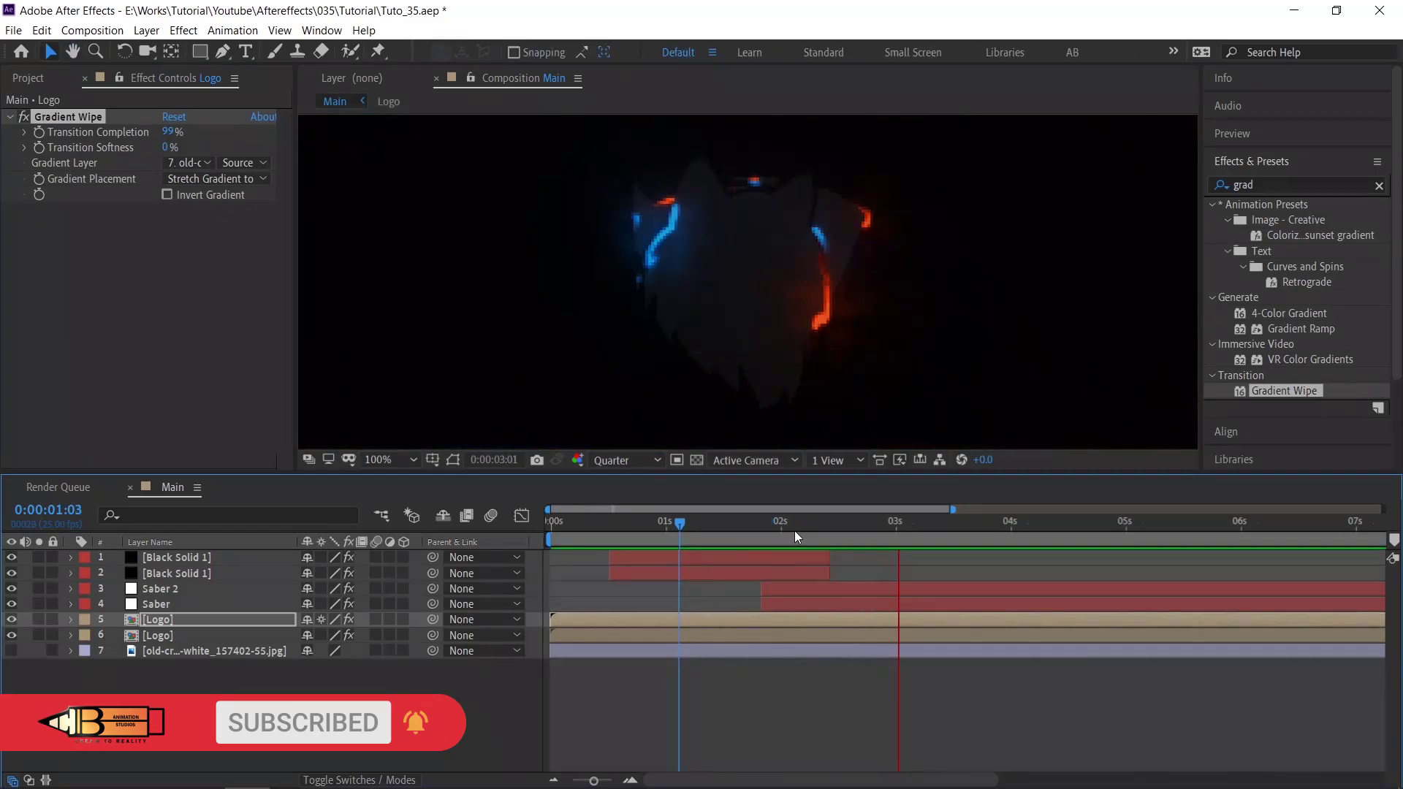
left_click_drag(767, 529, 803, 525)
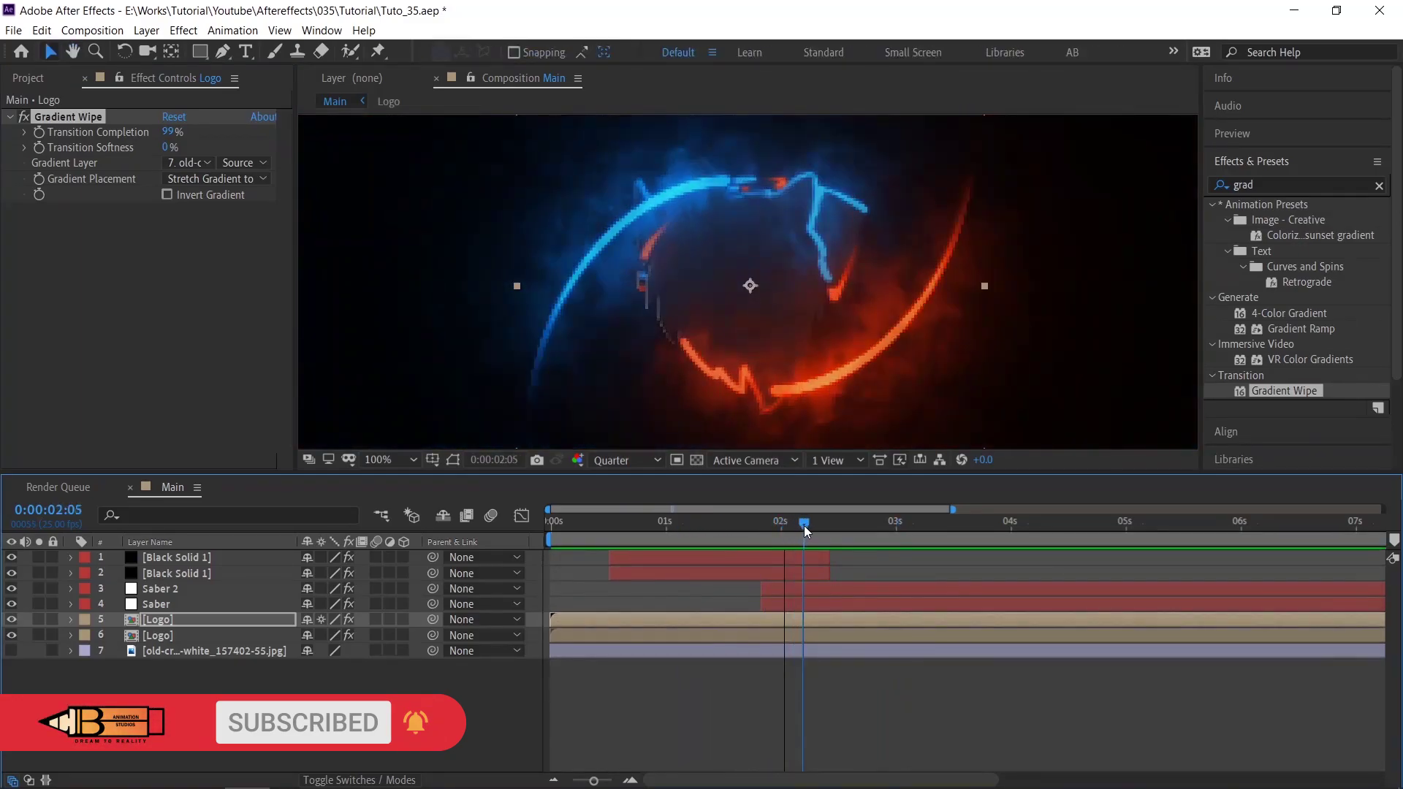
Keyframe Transition Completion at 99%, then at 52% at 2:10, and preview the reveal
left_click(808, 618)
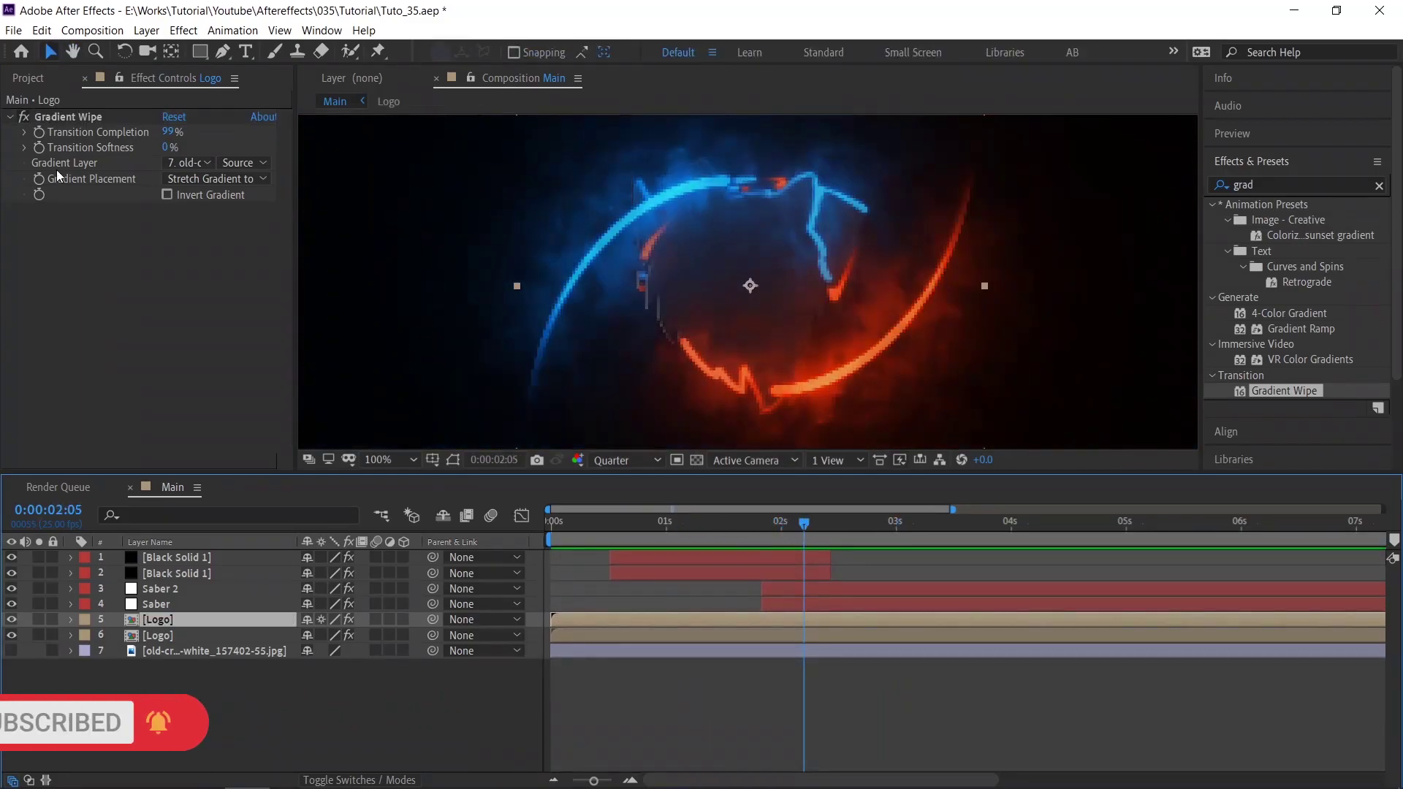
left_click(39, 133)
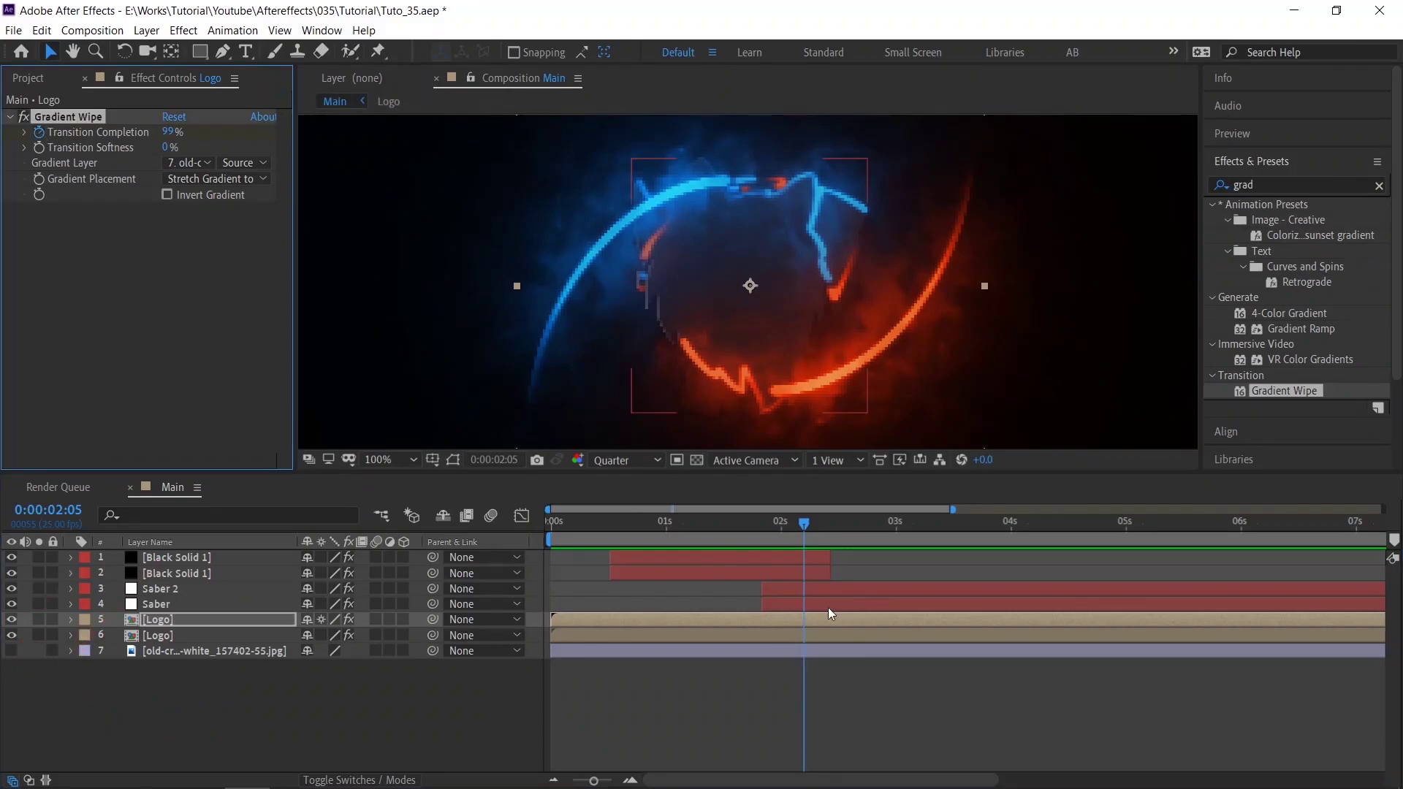
left_click_drag(817, 522, 826, 529)
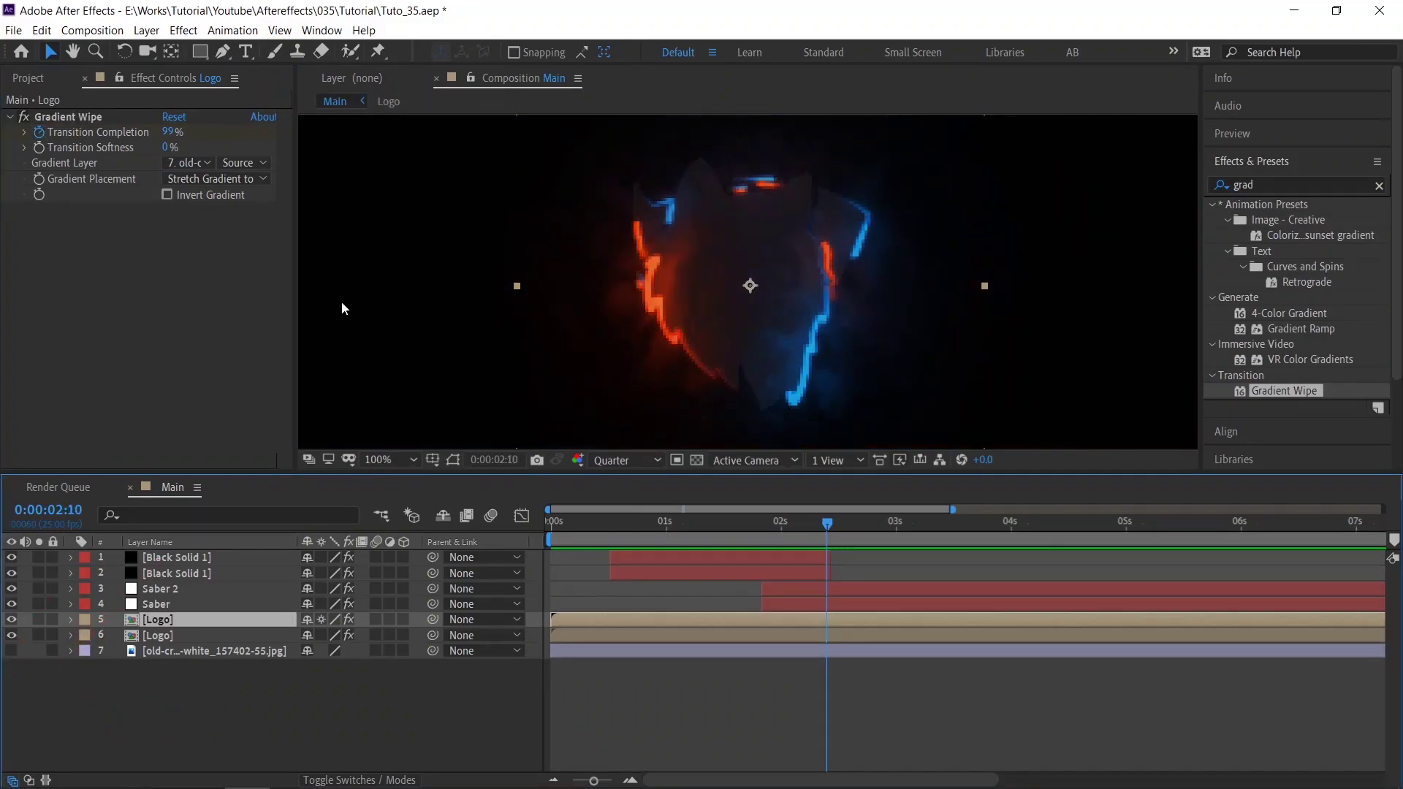
left_click_drag(167, 132, 126, 131)
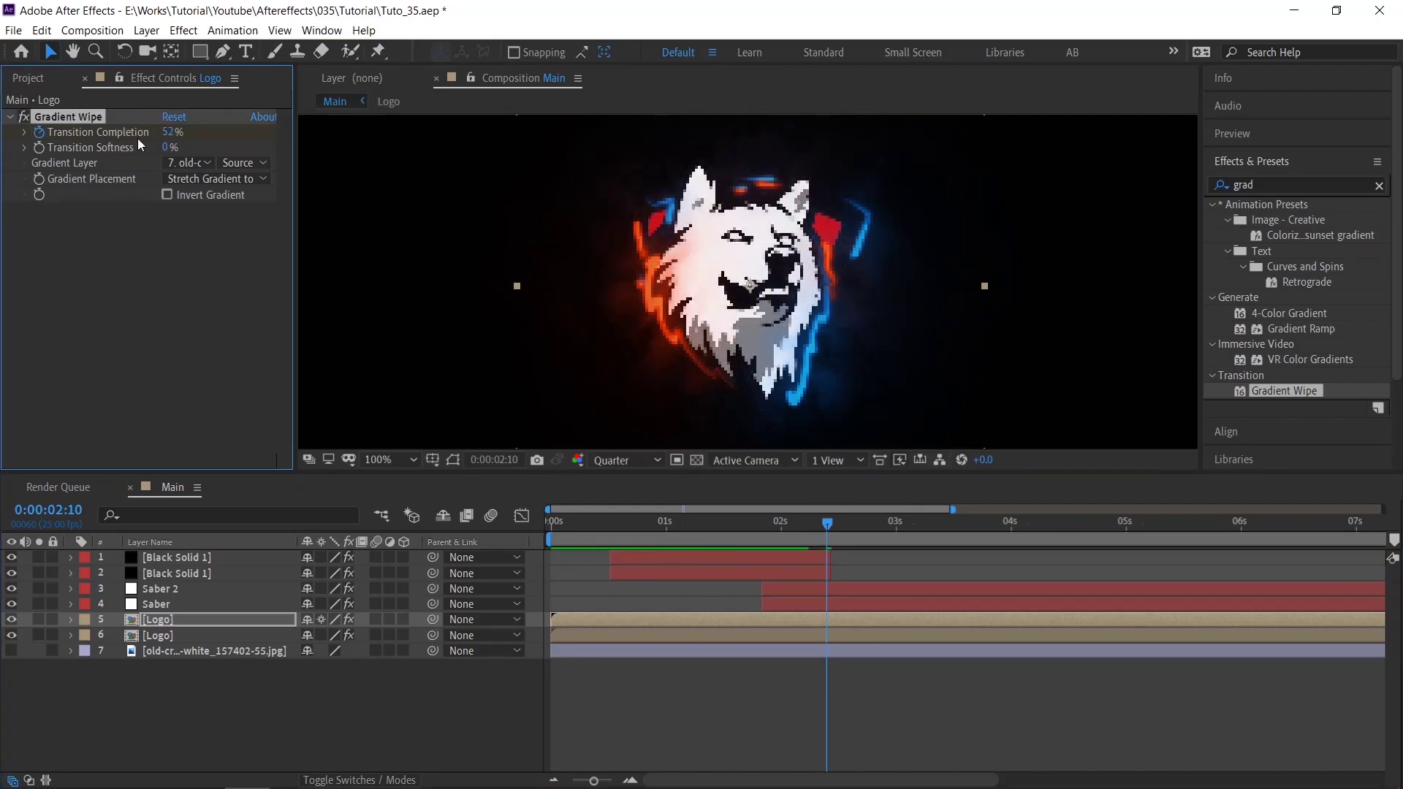
left_click_drag(813, 528, 783, 534)
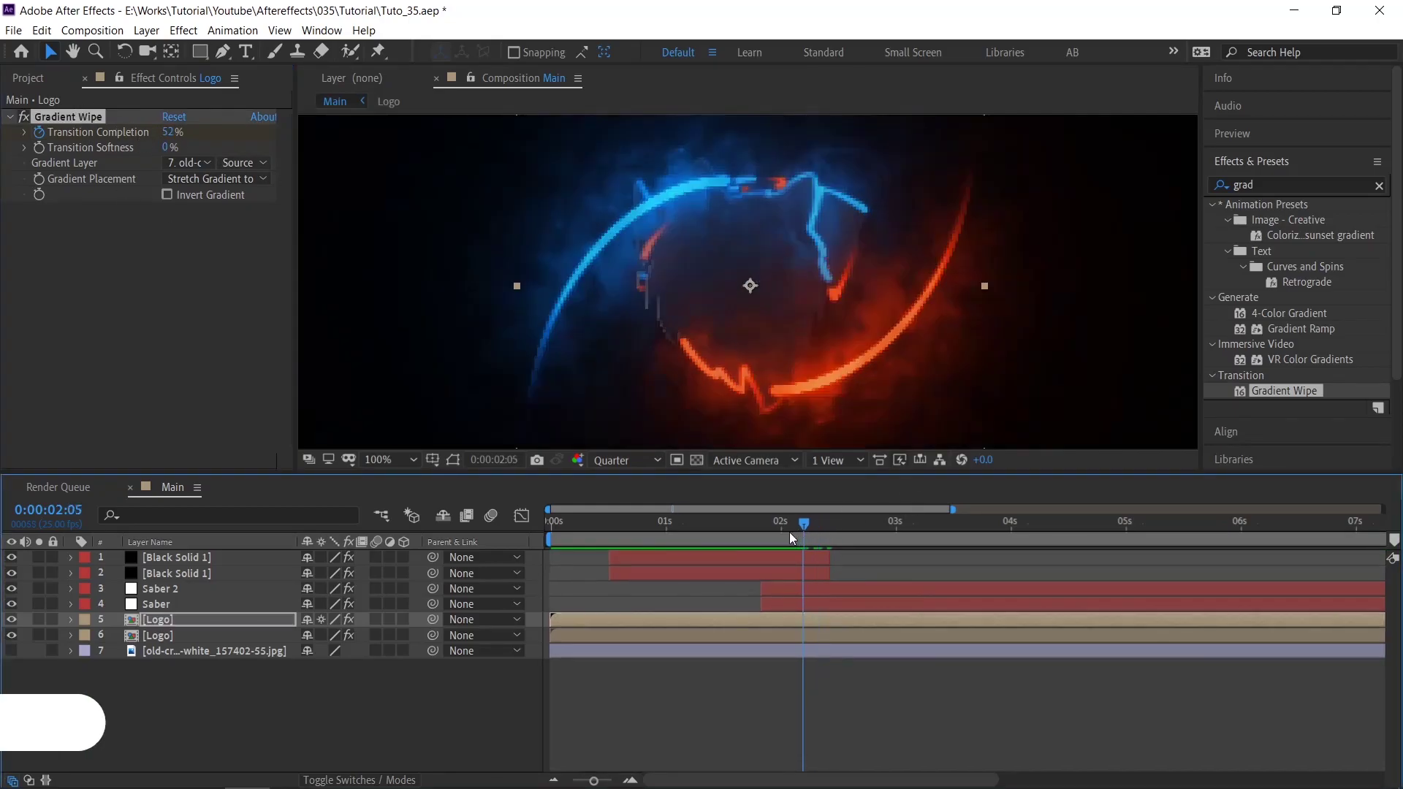
key("space")
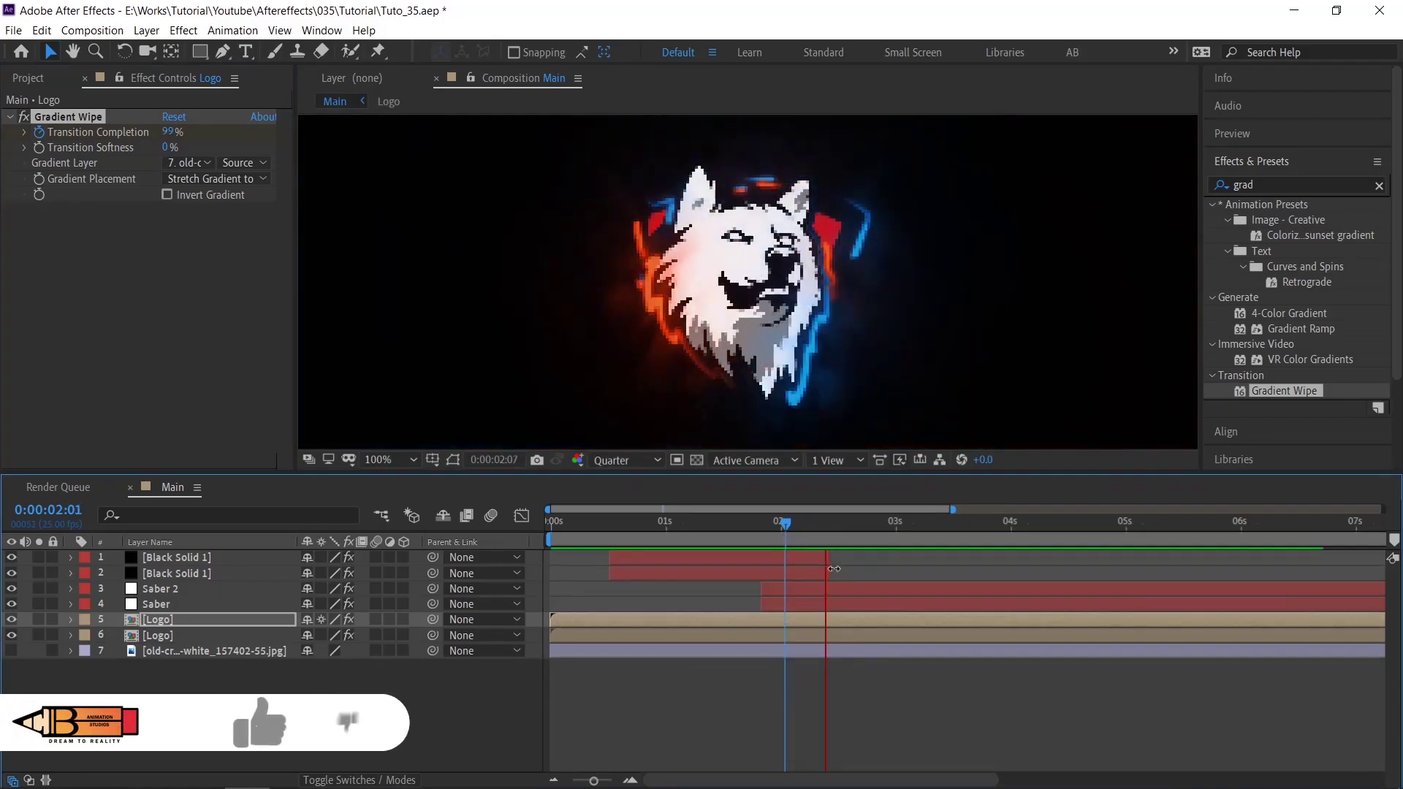
key("space")
Retime the Transition Completion keyframes and preview the reveal from 1:16 to 2:13
left_click(831, 619)
key("u")
left_click_drag(804, 651, 839, 651)
left_click(739, 535)
key("space")
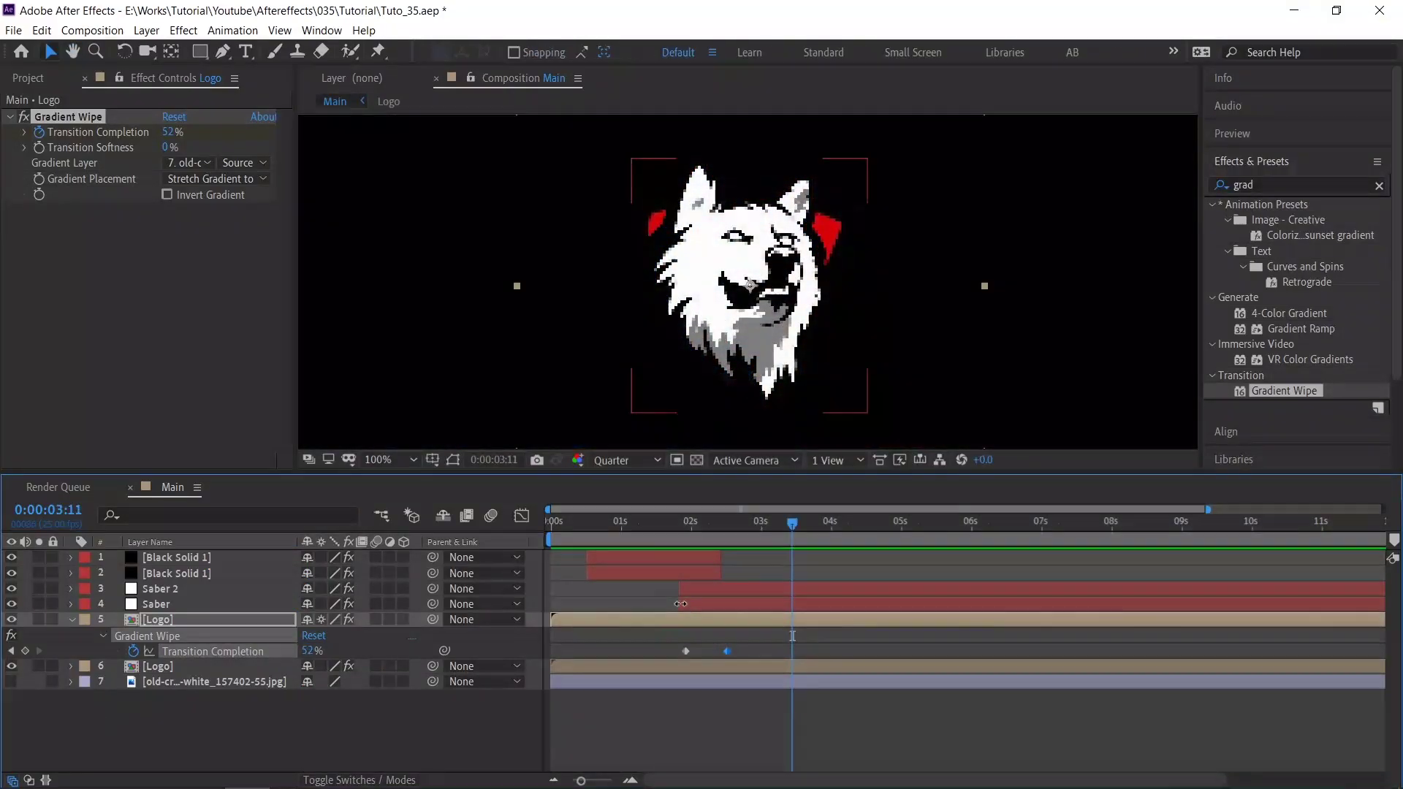
mouse_move(676, 540)
left_mouse_down()
mouse_move(725, 542)
mouse_move(672, 546)
left_mouse_up()
key("space")
key("space")
key("equal")
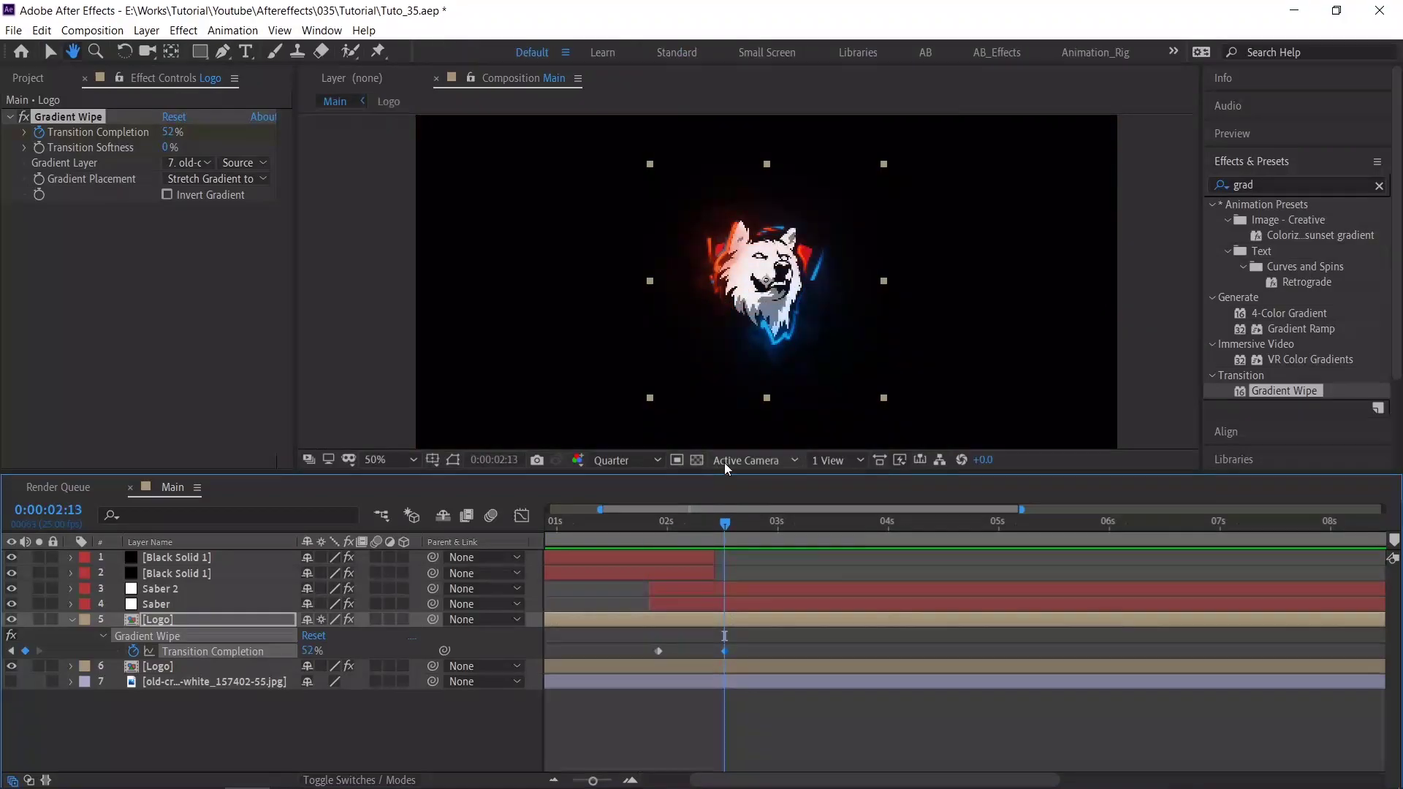
Select the Saber 2 layer and zoom the timeline around the current time
scroll(764, 344, "down", 2)
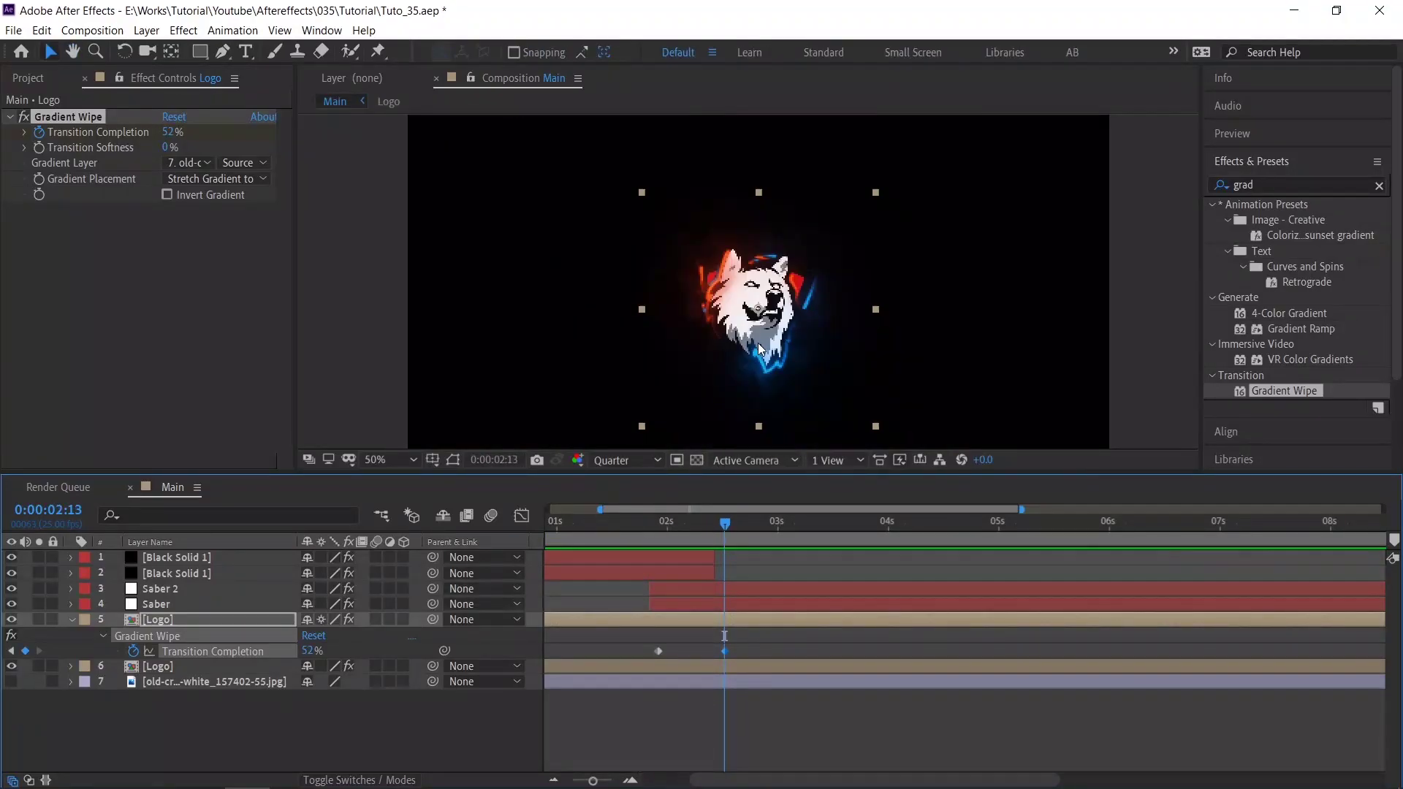
scroll(759, 343, "up", 2)
scroll(759, 344, "down", 2)
left_click(188, 589)
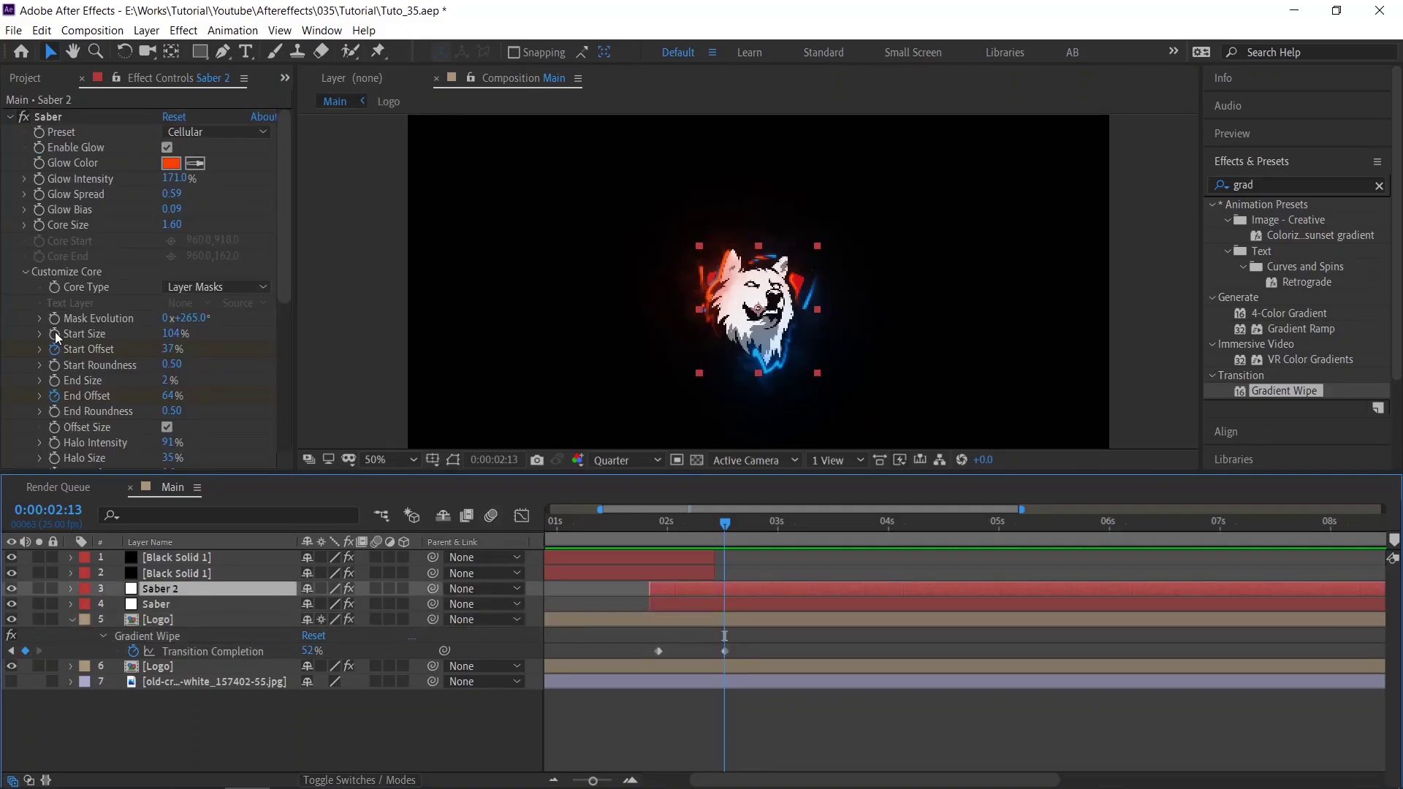
key("equal")
Add the grunge texture at 2:07 and a new Black Solid 2 beneath all layers
left_click(651, 531)
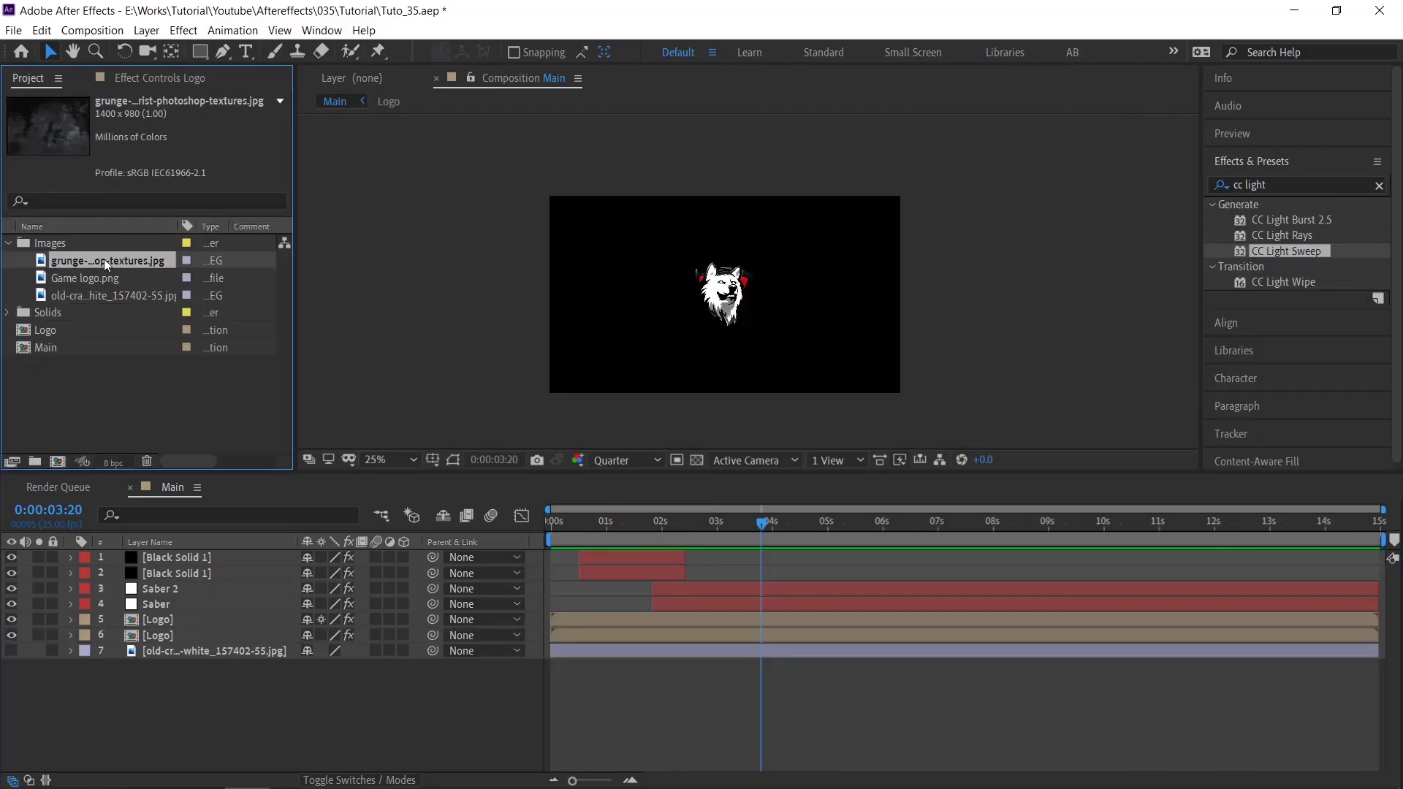
left_click_drag(121, 262, 385, 681)
key("s")
key("ctrl+y")
left_click(1230, 468)
left_click_drag(179, 558, 183, 720)
Lower the grunge texture's opacity and preview the animation from the start
left_click(234, 667)
key("t")
left_click_drag(311, 682, 249, 692)
left_click(591, 731)
key("u")
key("u")
left_click_drag(635, 523, 471, 560)
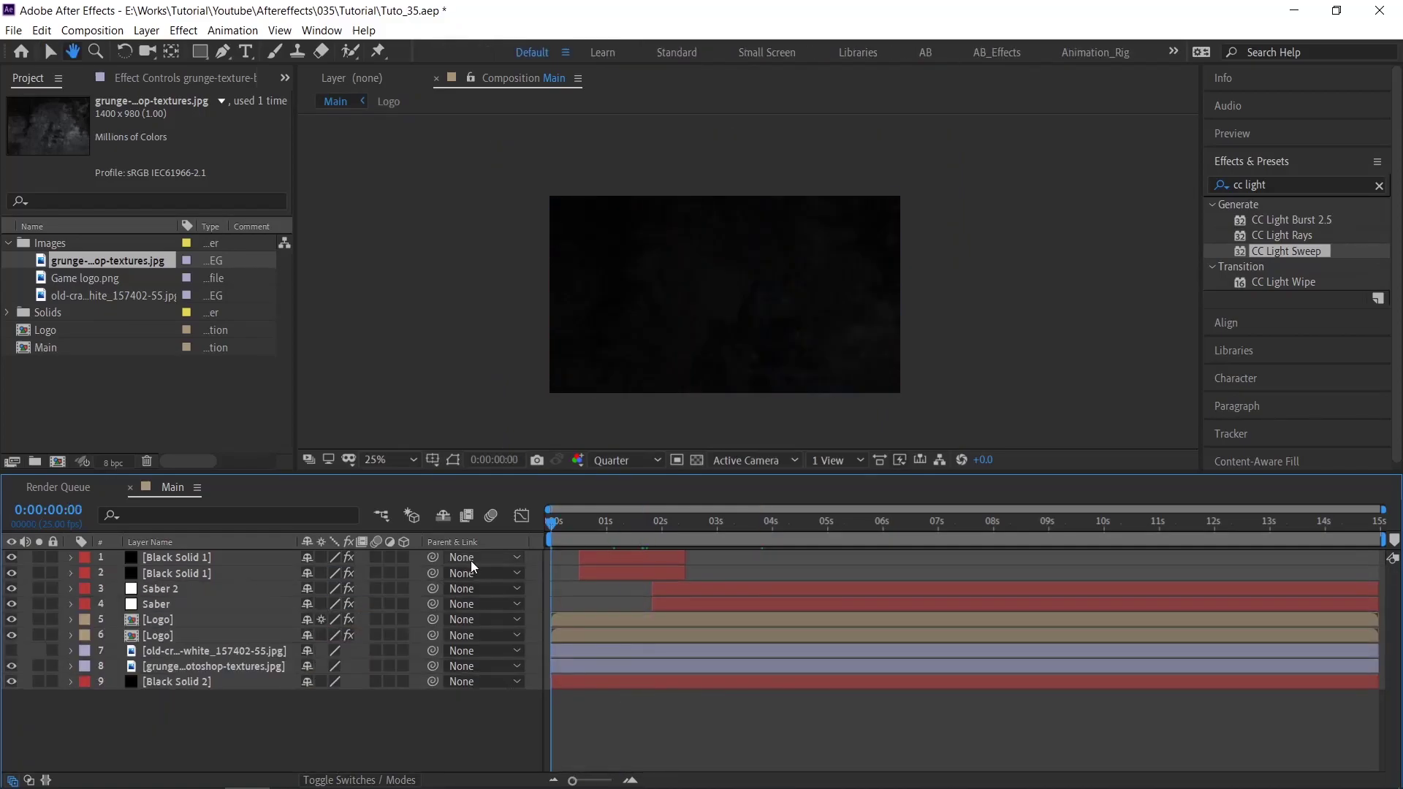
key("space")
Expand the grunge texture layer and show only its Position property
left_click(603, 681)
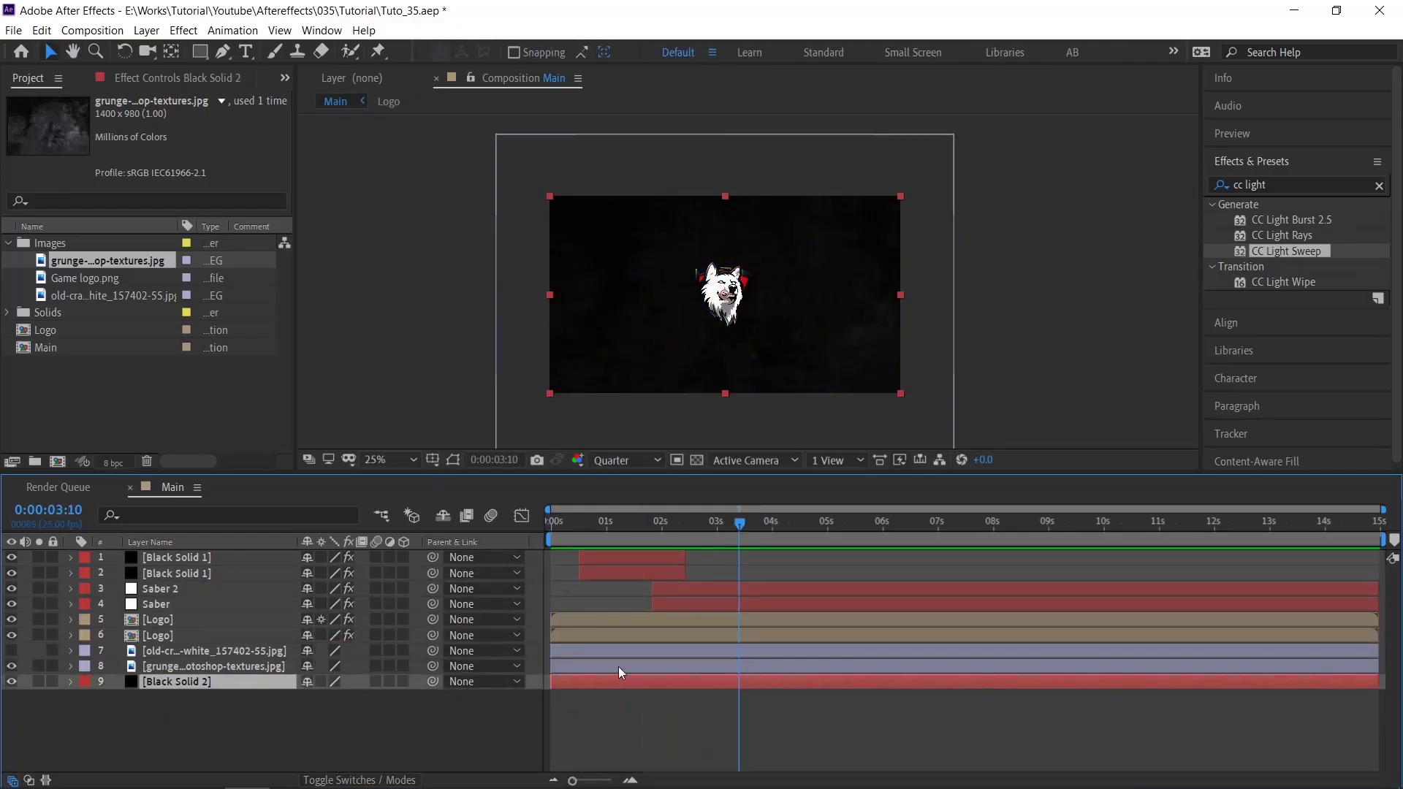
left_click(618, 667)
scroll(782, 335, "up", 2)
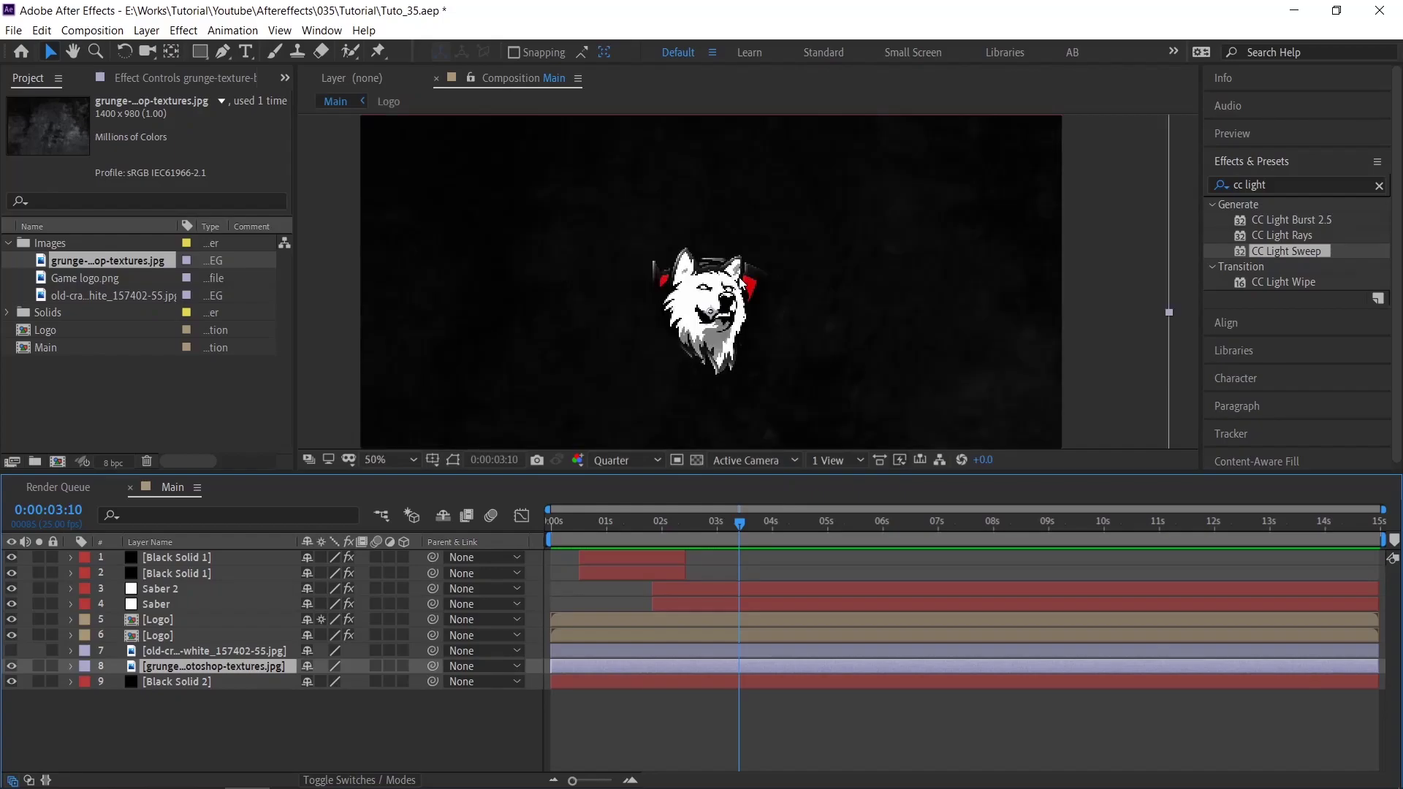
scroll(754, 334, "down", 2)
left_click(71, 665)
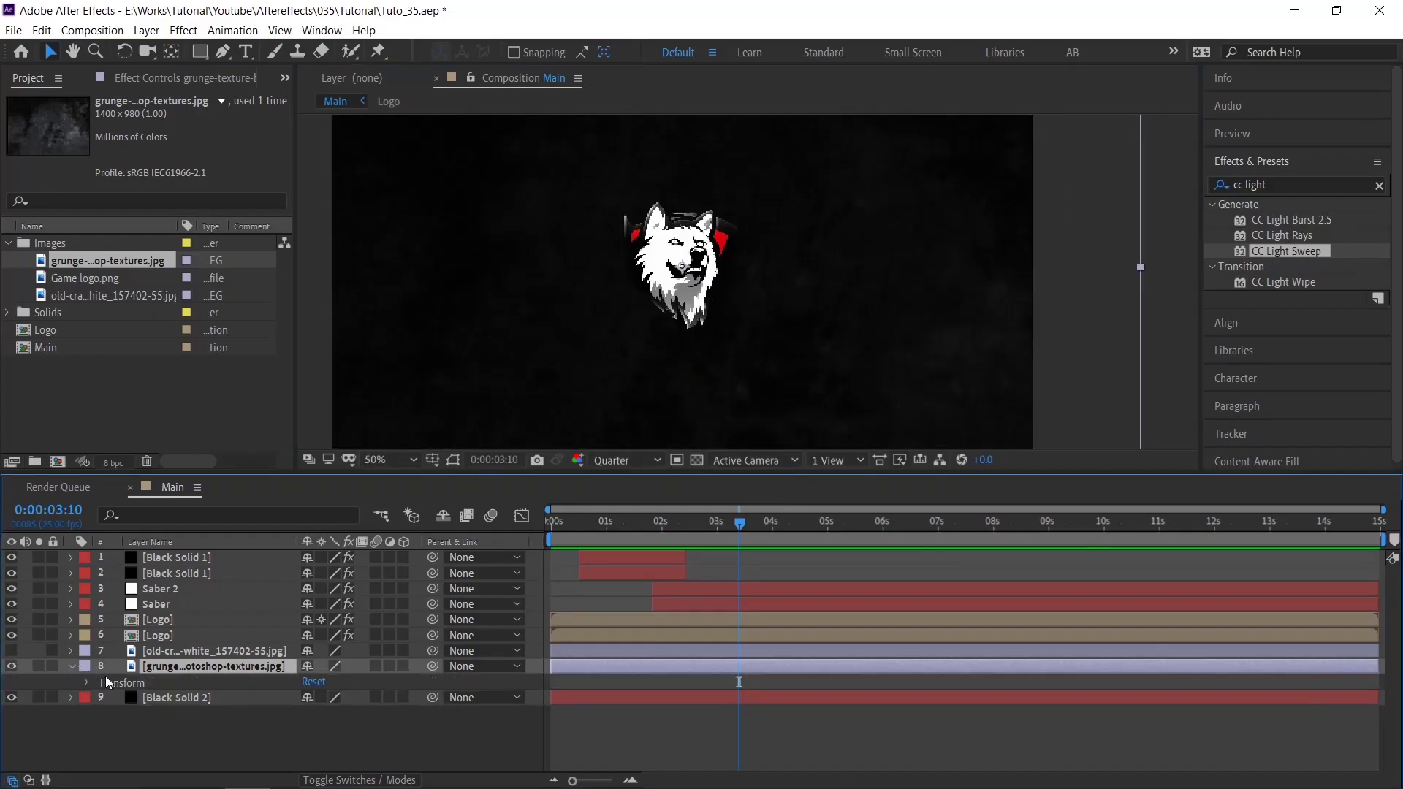
key("p")
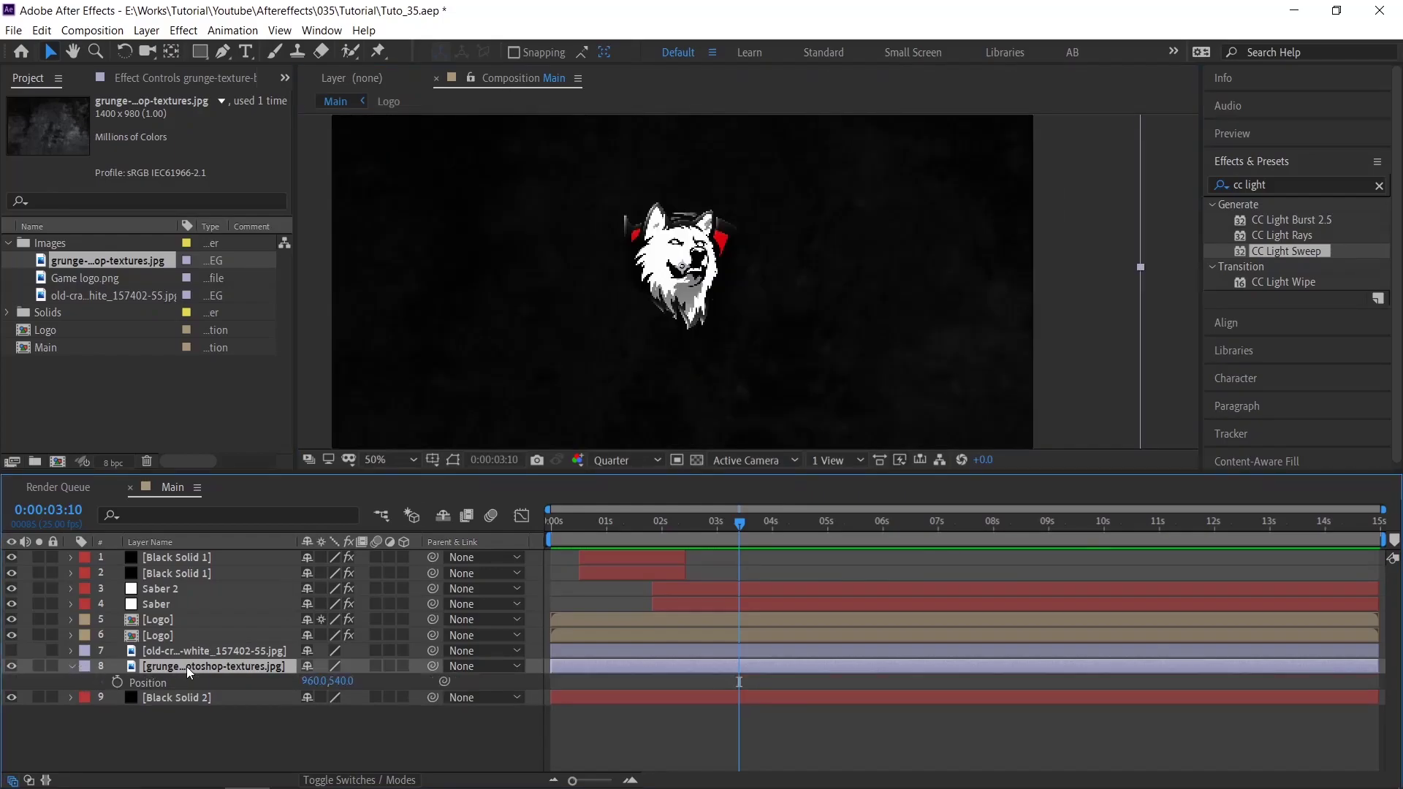
Add a wiggle(20,10) expression to the grunge layer's Position
left_click(117, 682, "alt")
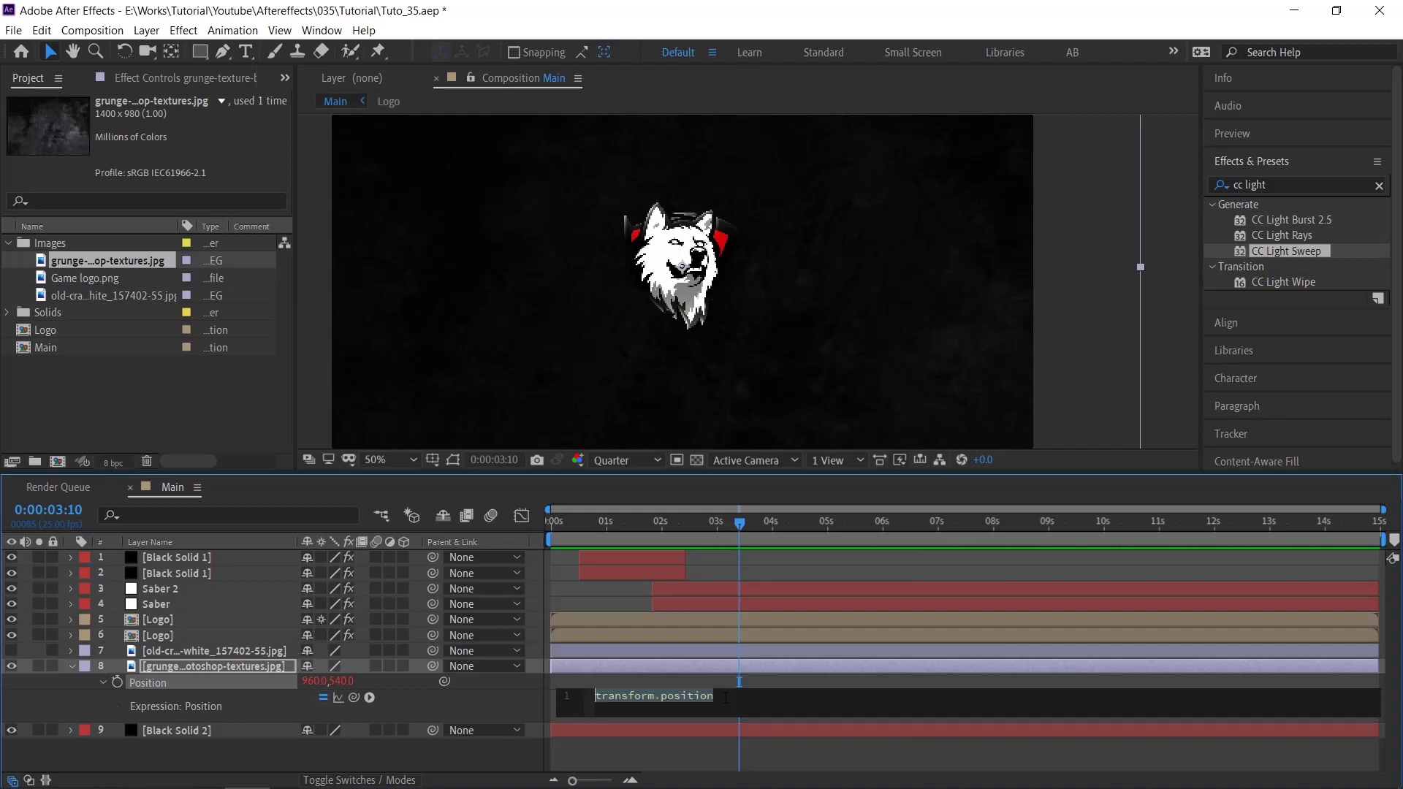
type("wig")
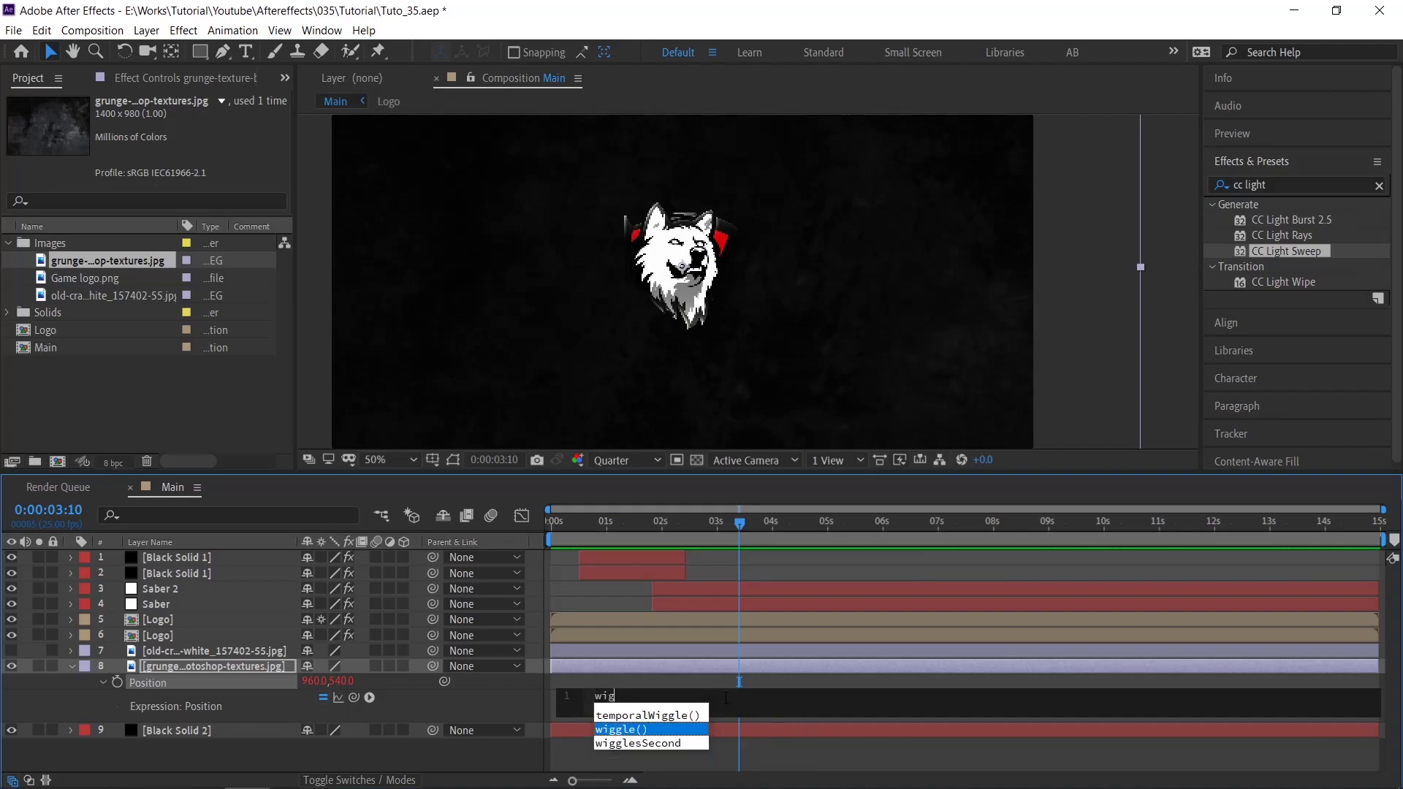
type("gl")
key("Return")
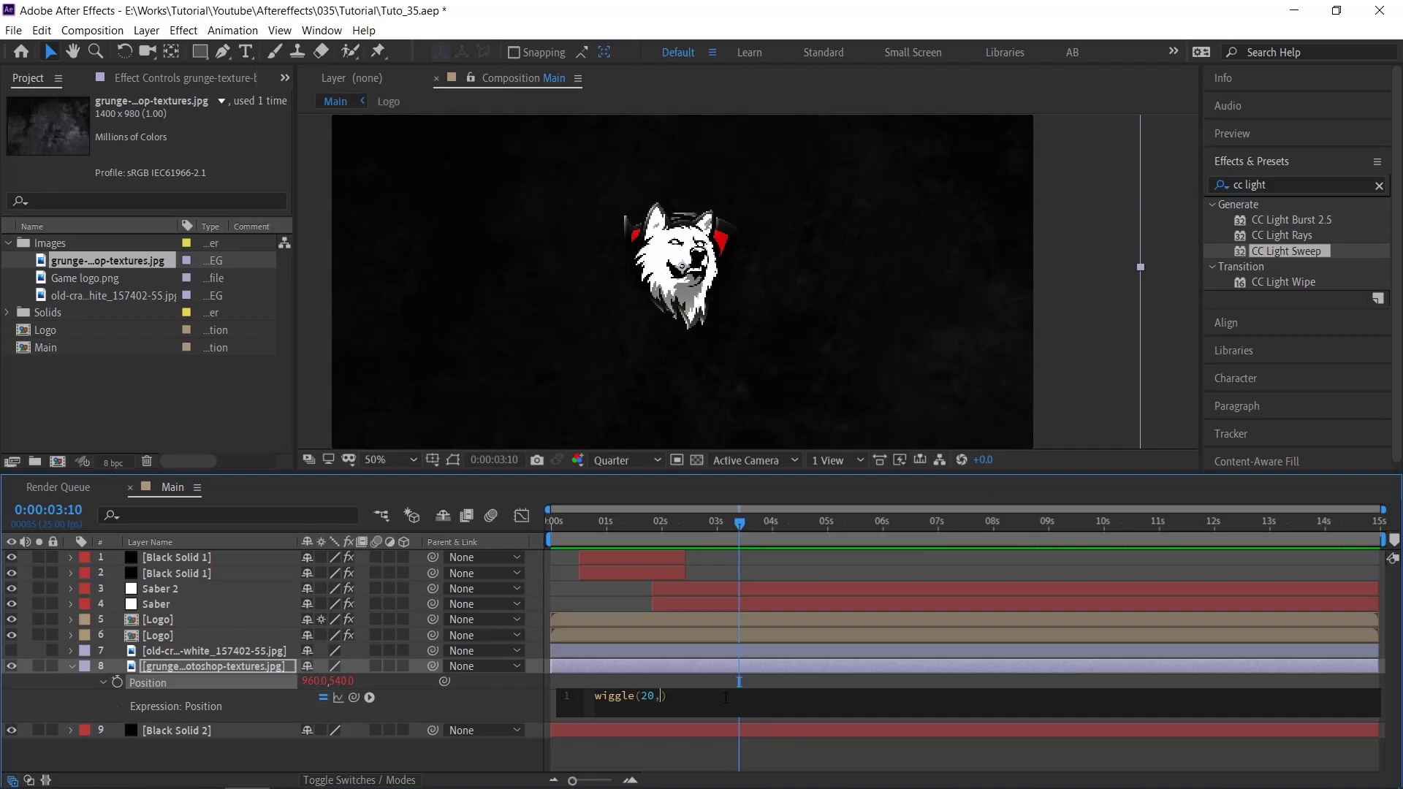
left_click(633, 686)
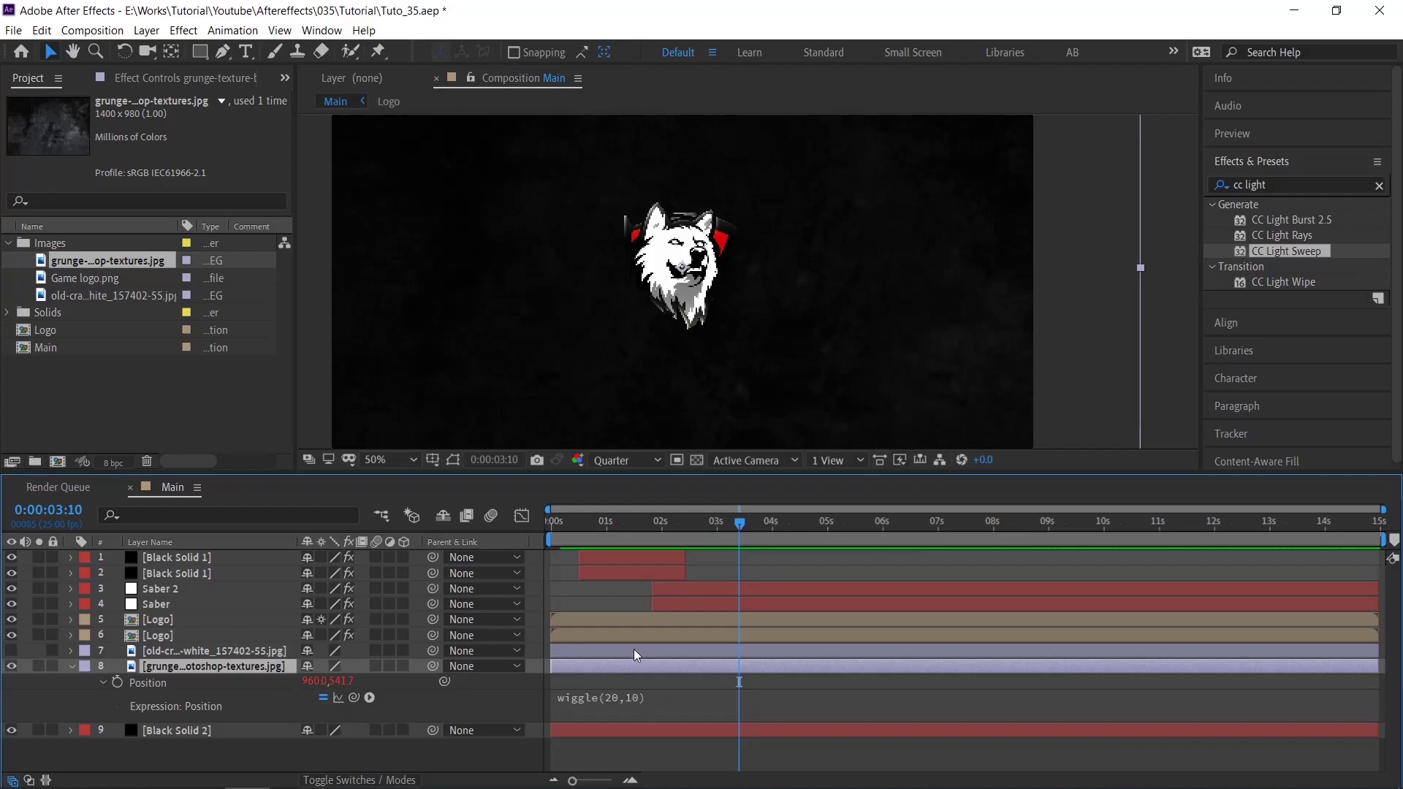
Preview the jittering grunge background from the start of the timeline
key("Home")
key("space")
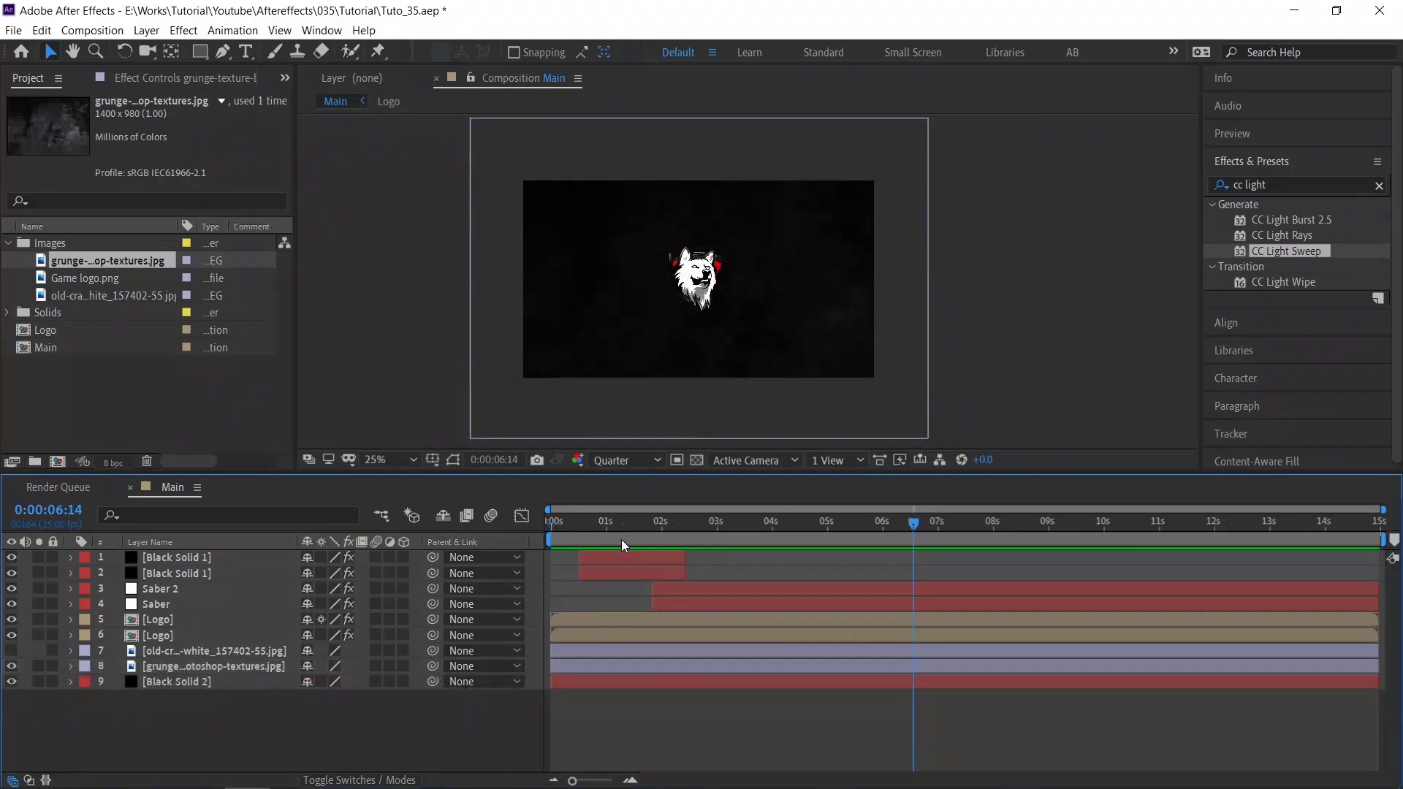
left_click_drag(621, 540, 510, 529)
key("space")
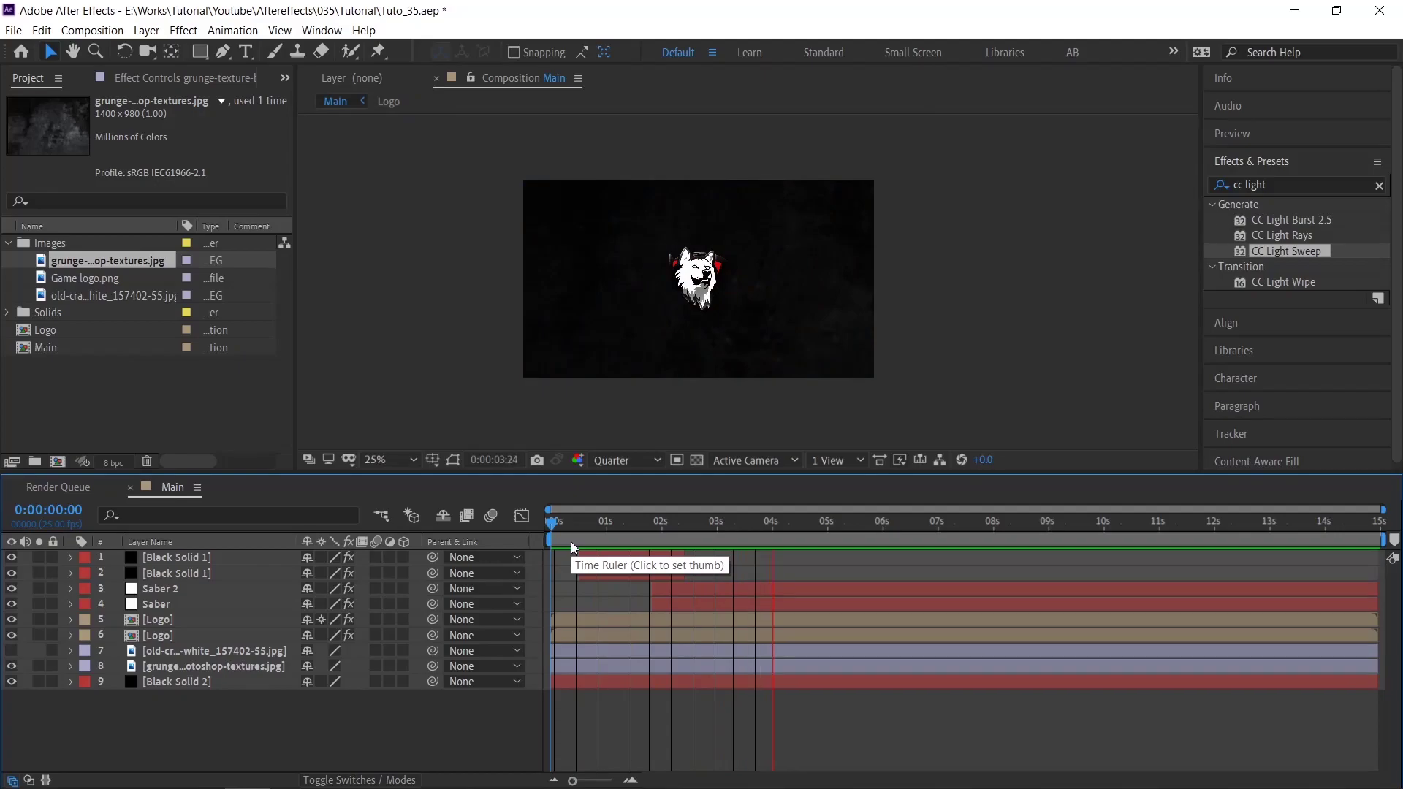
key("space")
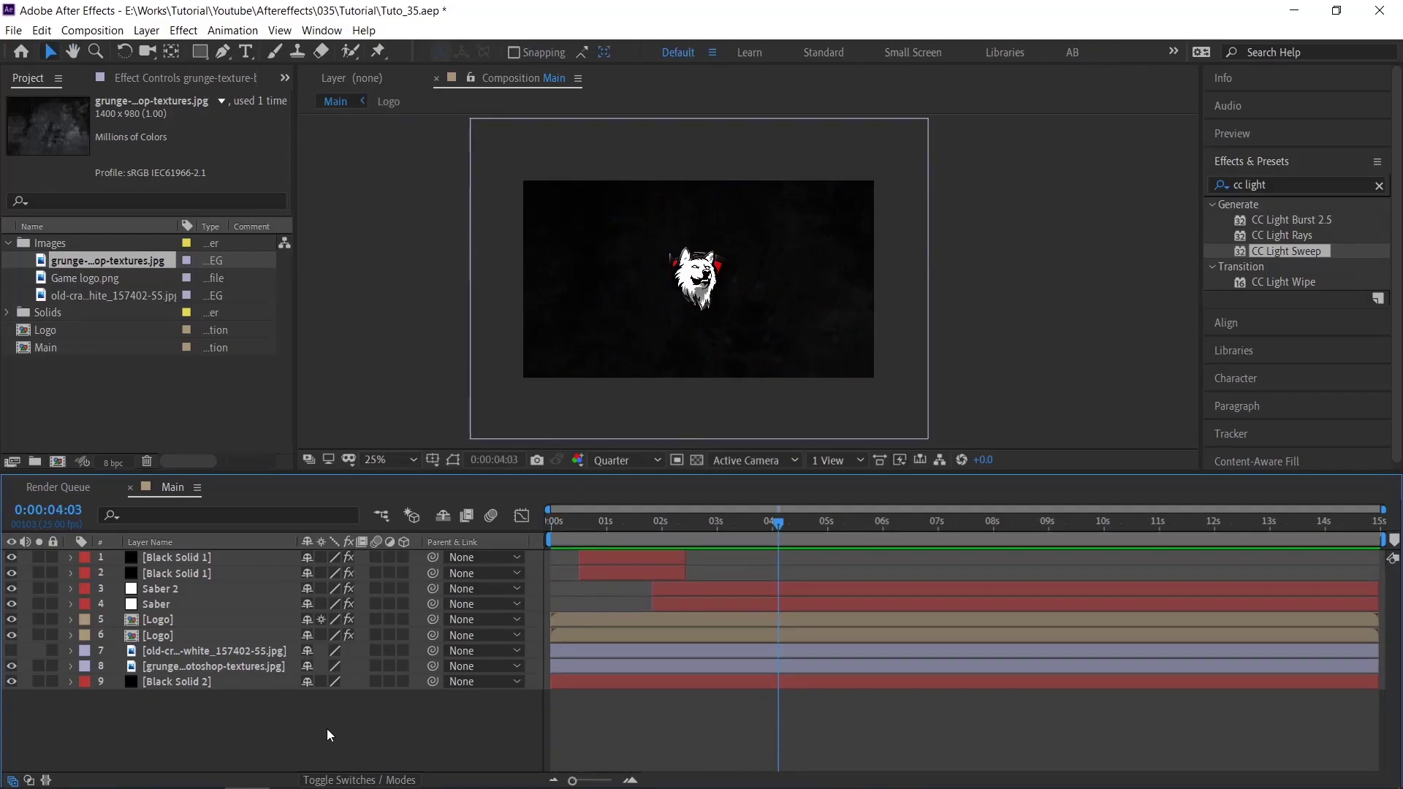
Add a Null Object and parent layers 2–8 to Null 1
right_click(326, 729)
mouse_move(451, 560)
left_click(592, 649)
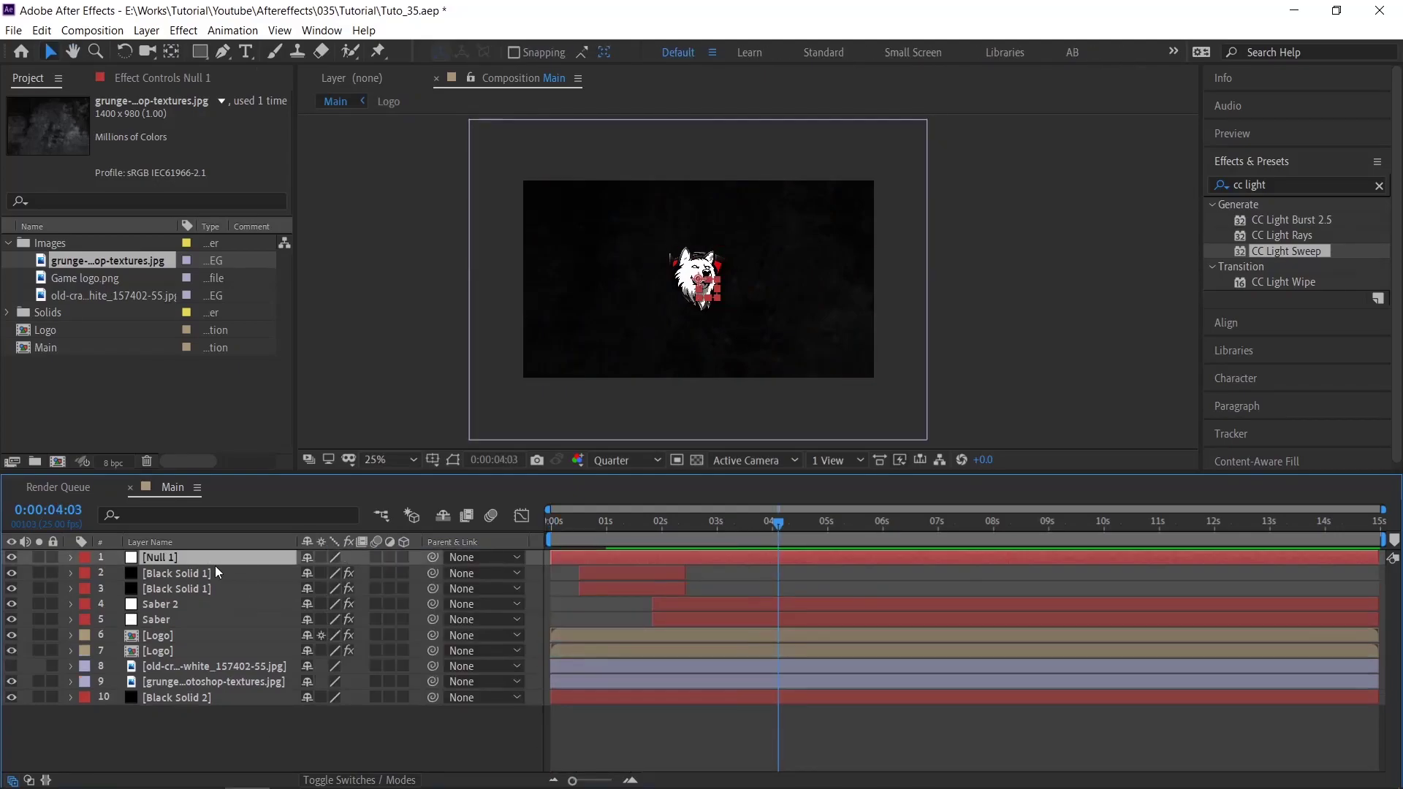
left_click(198, 573)
left_click(186, 685)
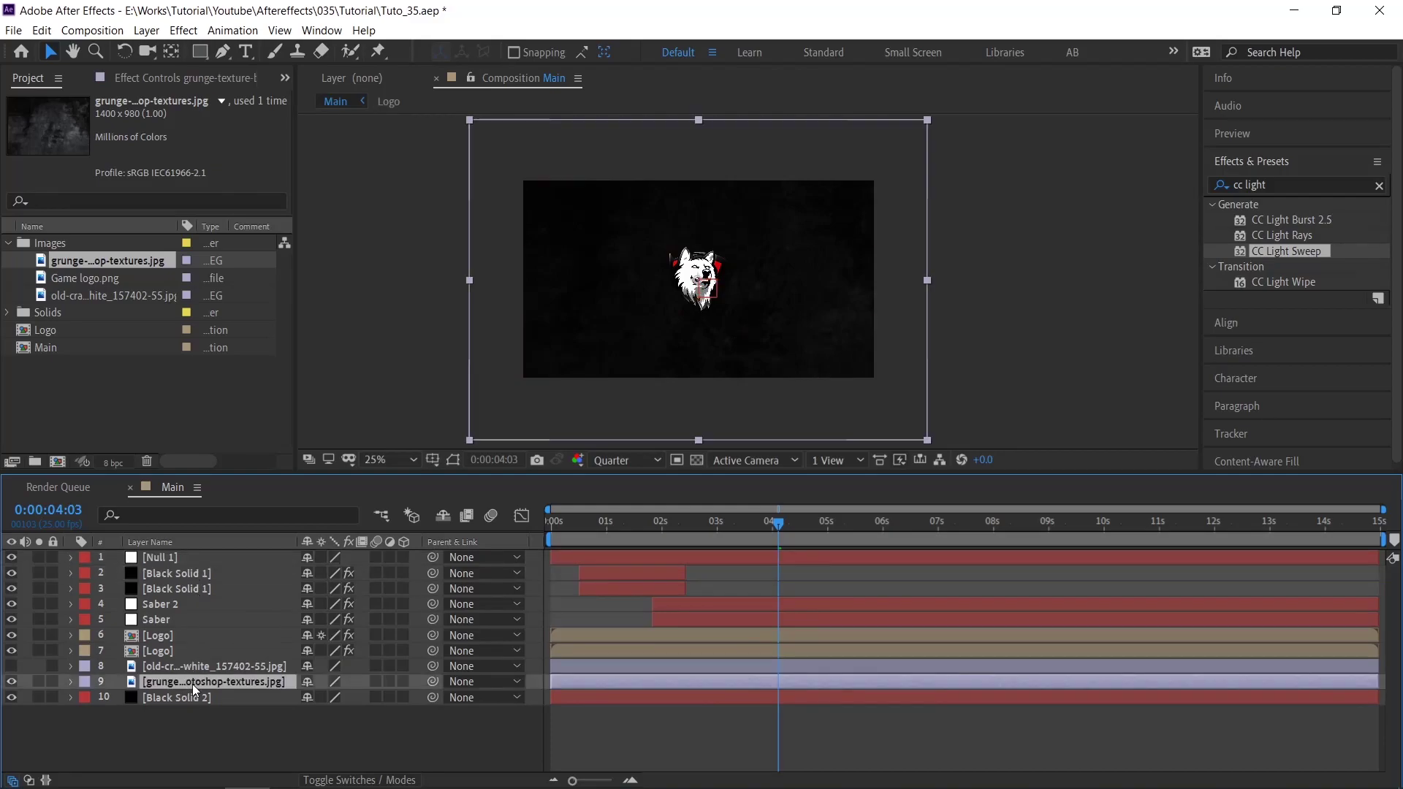
left_click(193, 696)
left_click(182, 654)
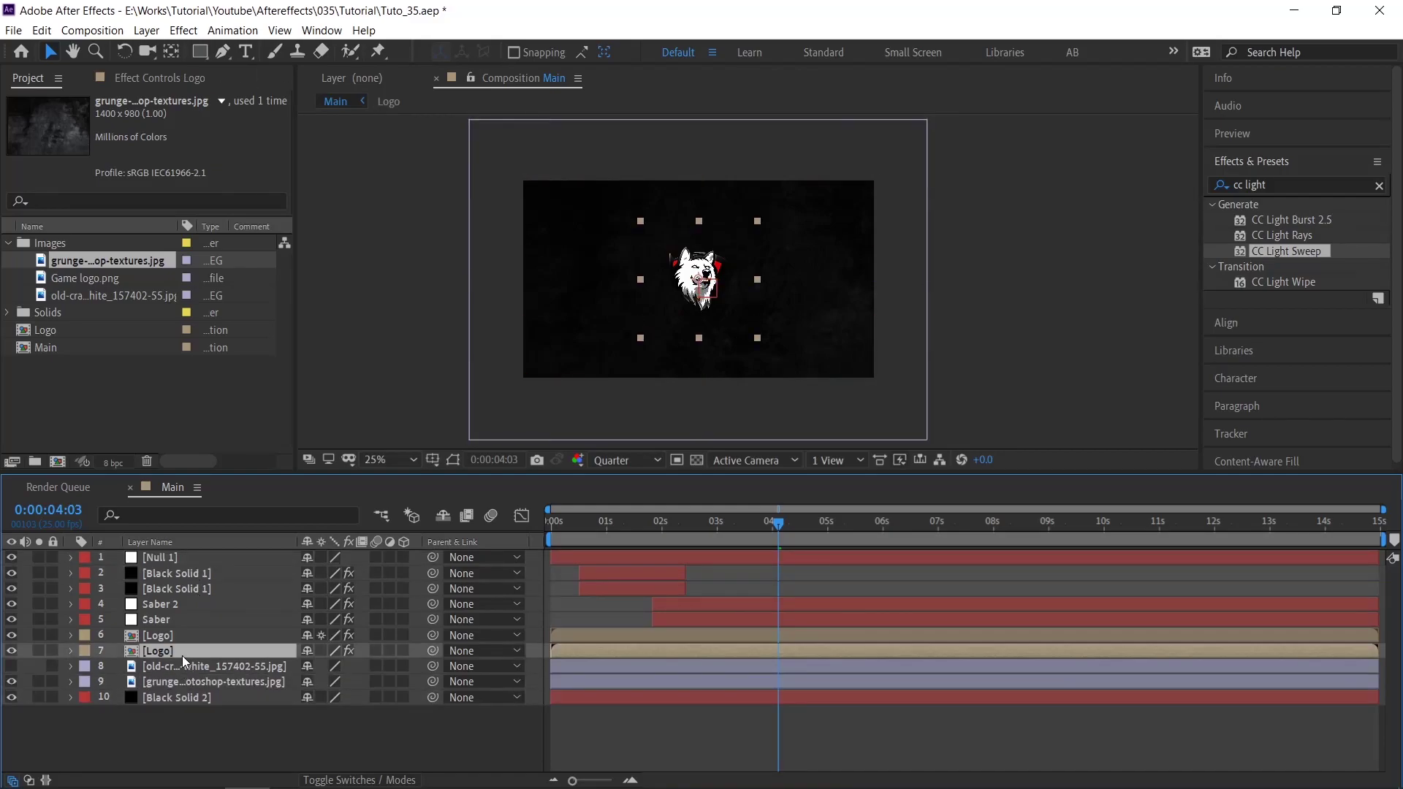
left_click(159, 668)
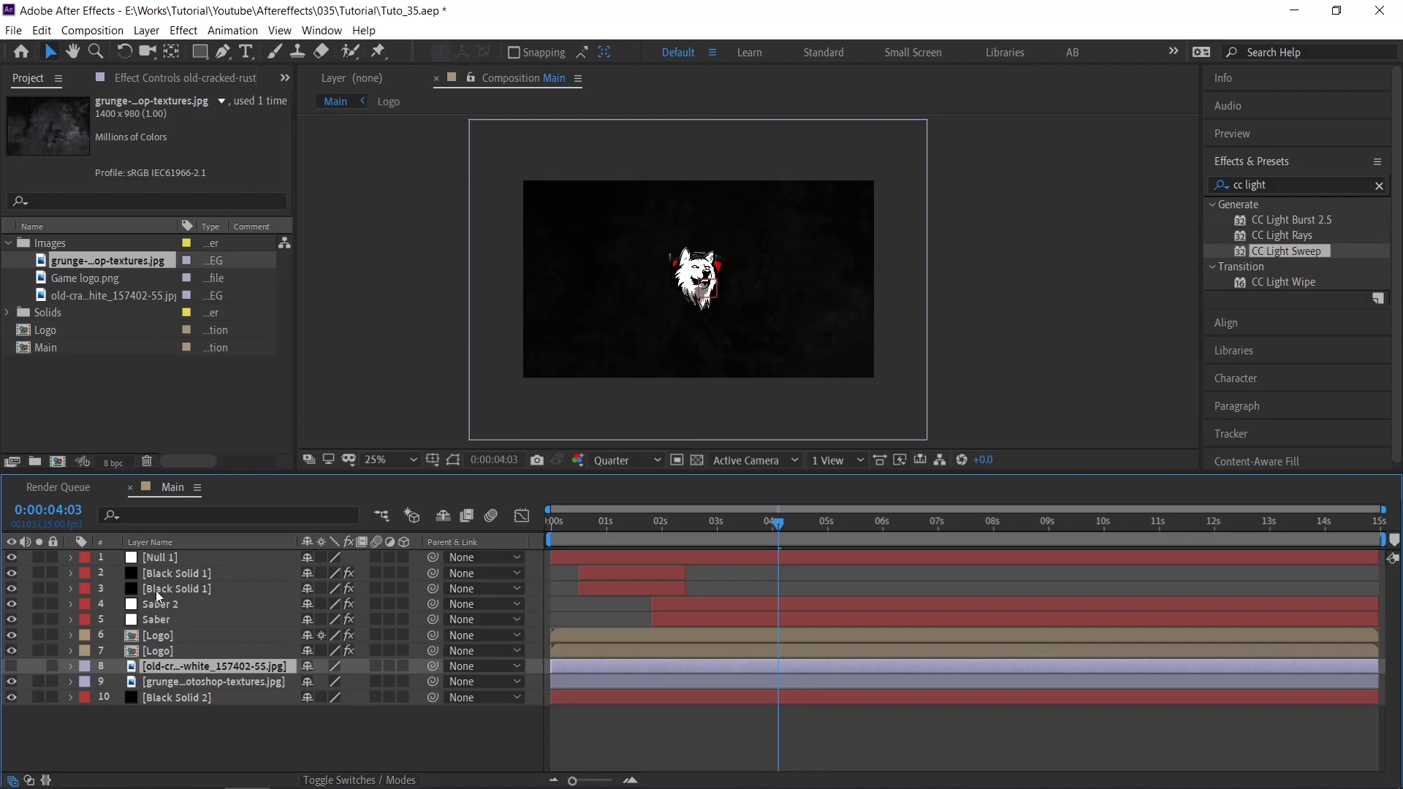
left_click(176, 576, "shift")
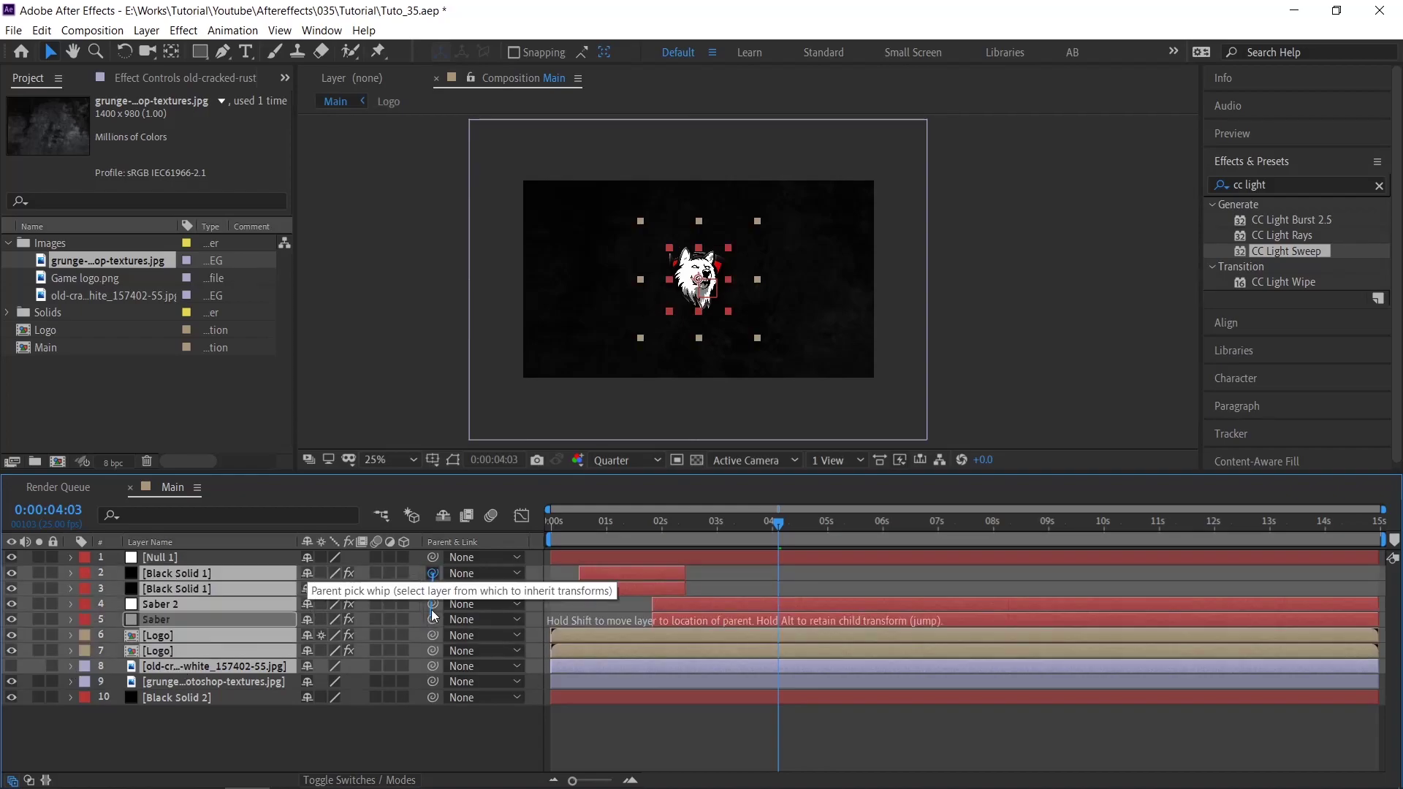
left_click_drag(431, 573, 231, 555)
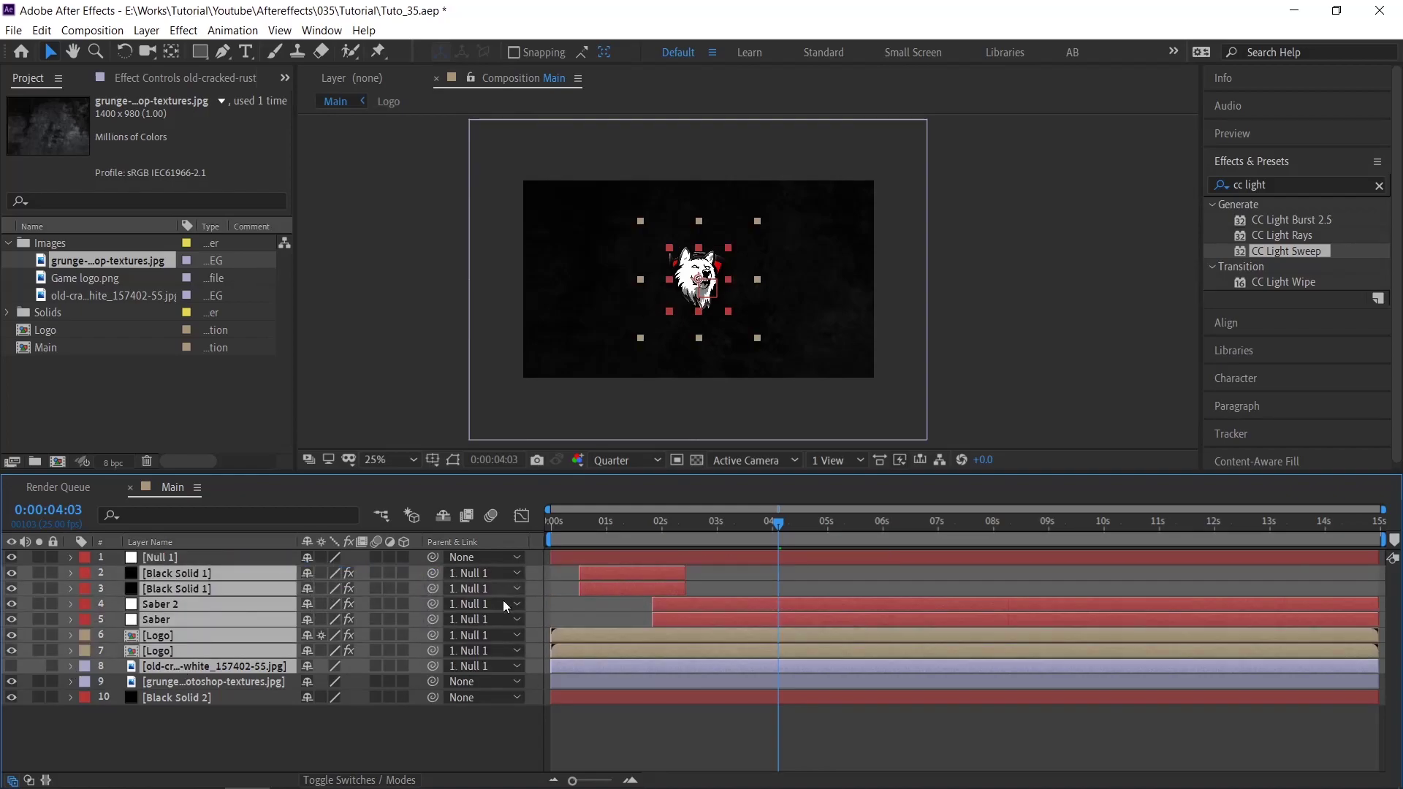
Keyframe Null 1's Scale at 100% at 0s and larger at 6s, then preview the zoom
left_click(225, 562)
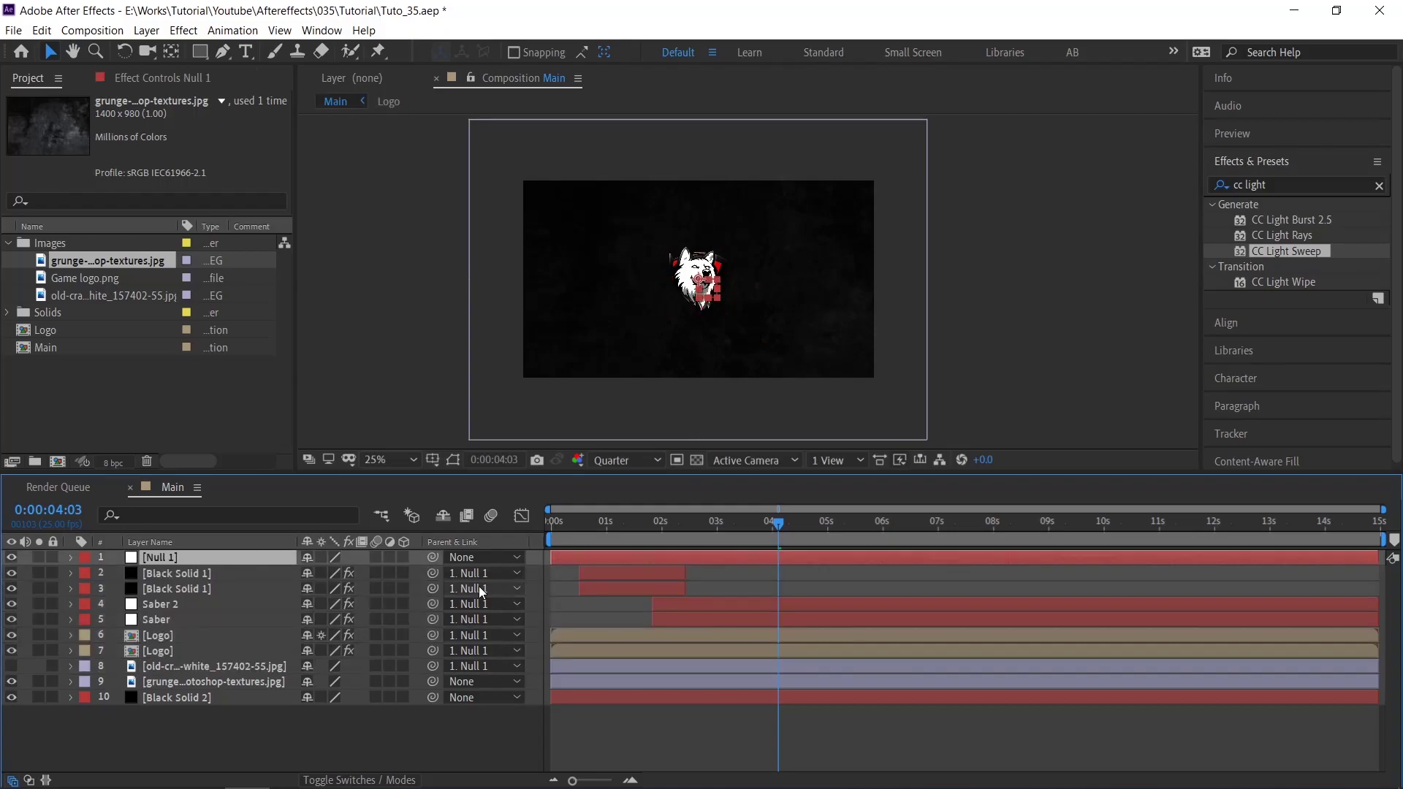
key("s")
key("Home")
left_click(118, 573)
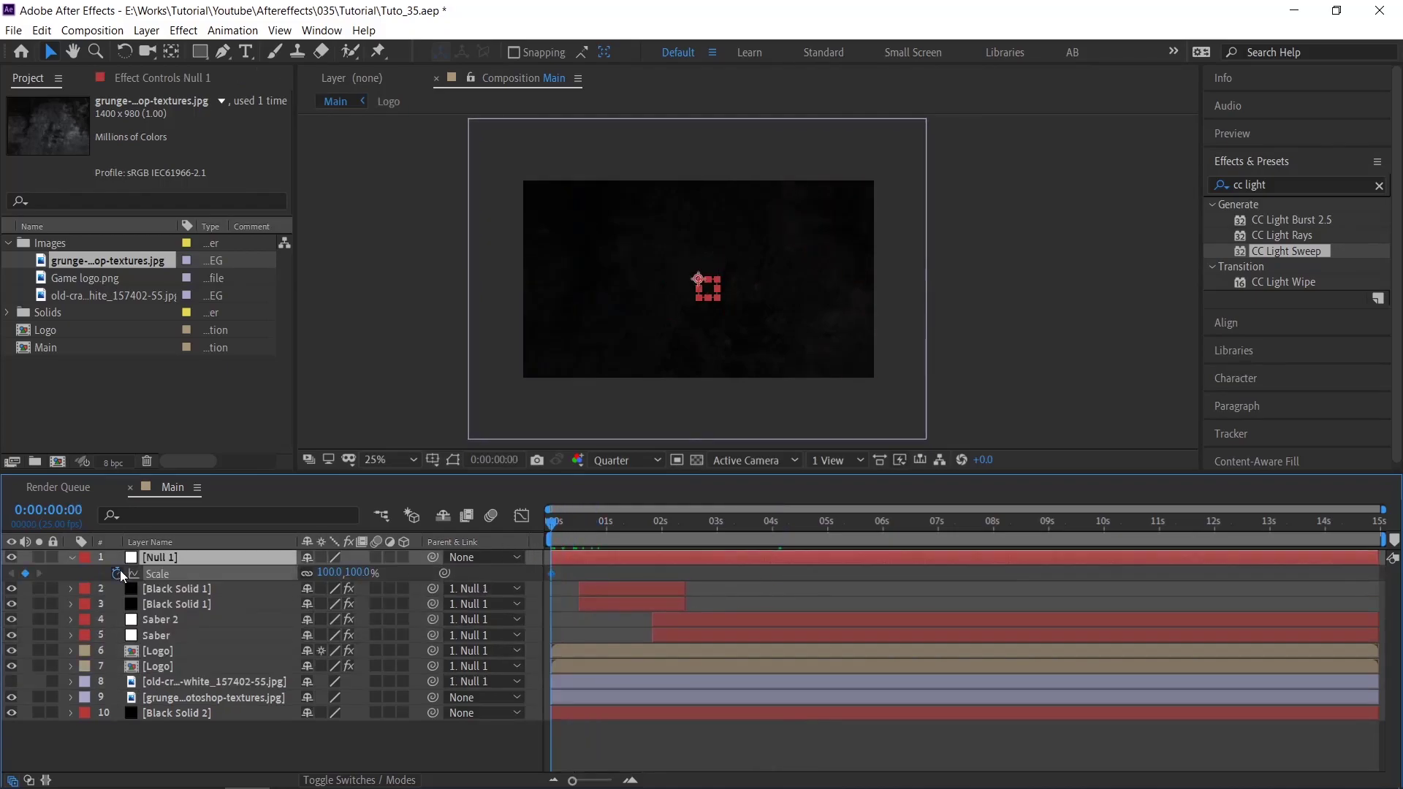
left_click_drag(702, 538, 882, 544)
left_click_drag(362, 573, 392, 572)
left_click_drag(708, 539, 581, 532)
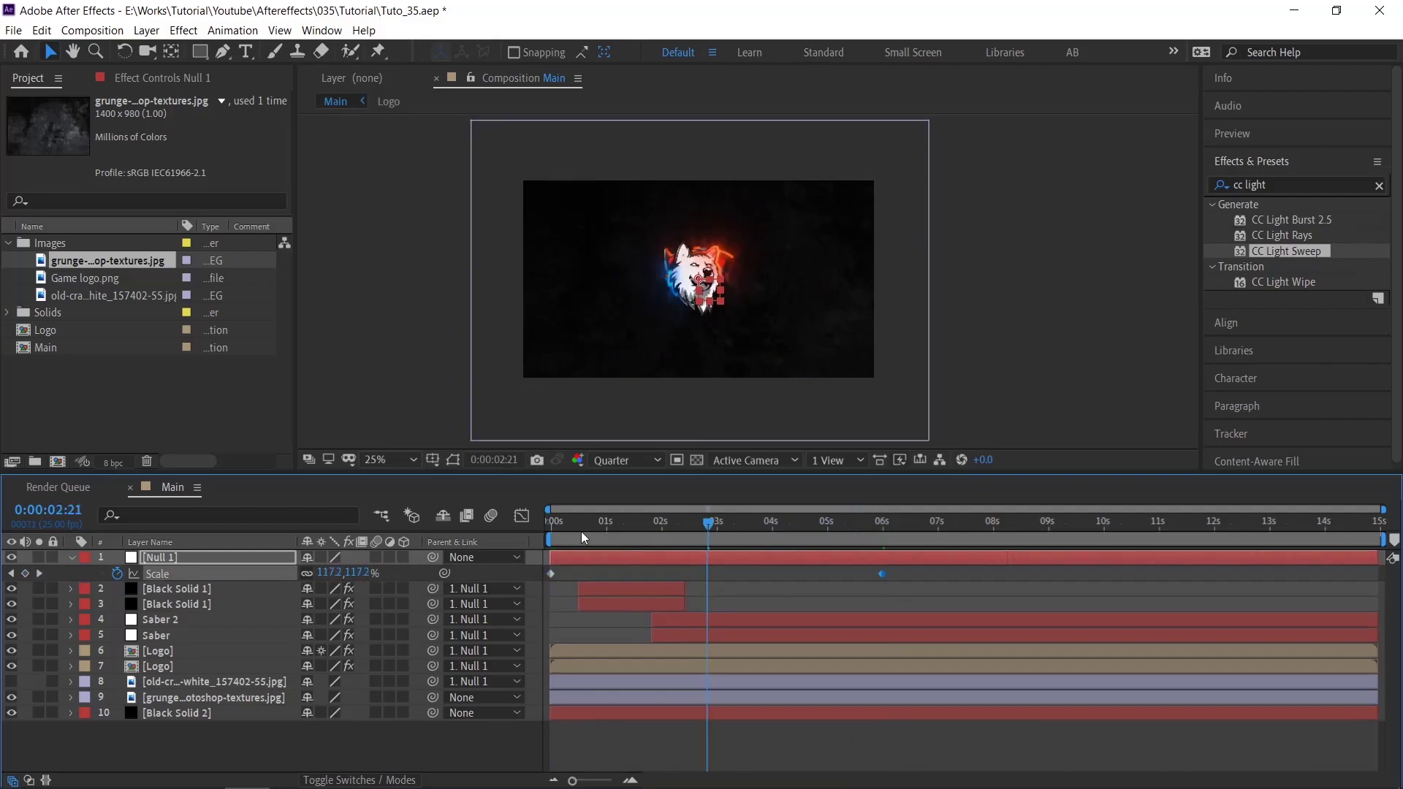
key("space")
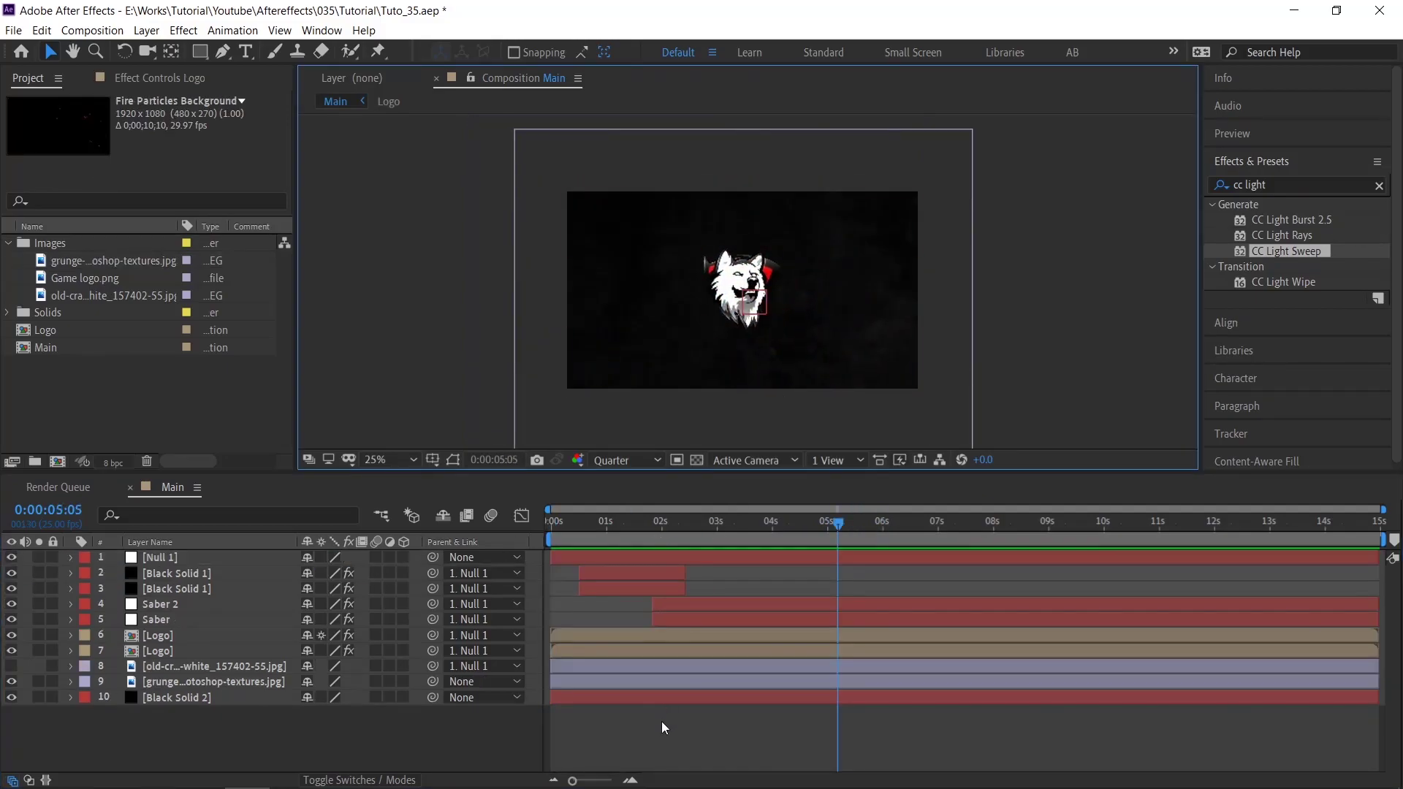
Add the Fire Particles video below the logos, starting about a second earlier
key("ctrl+slash")
left_click_drag(833, 520, 984, 520)
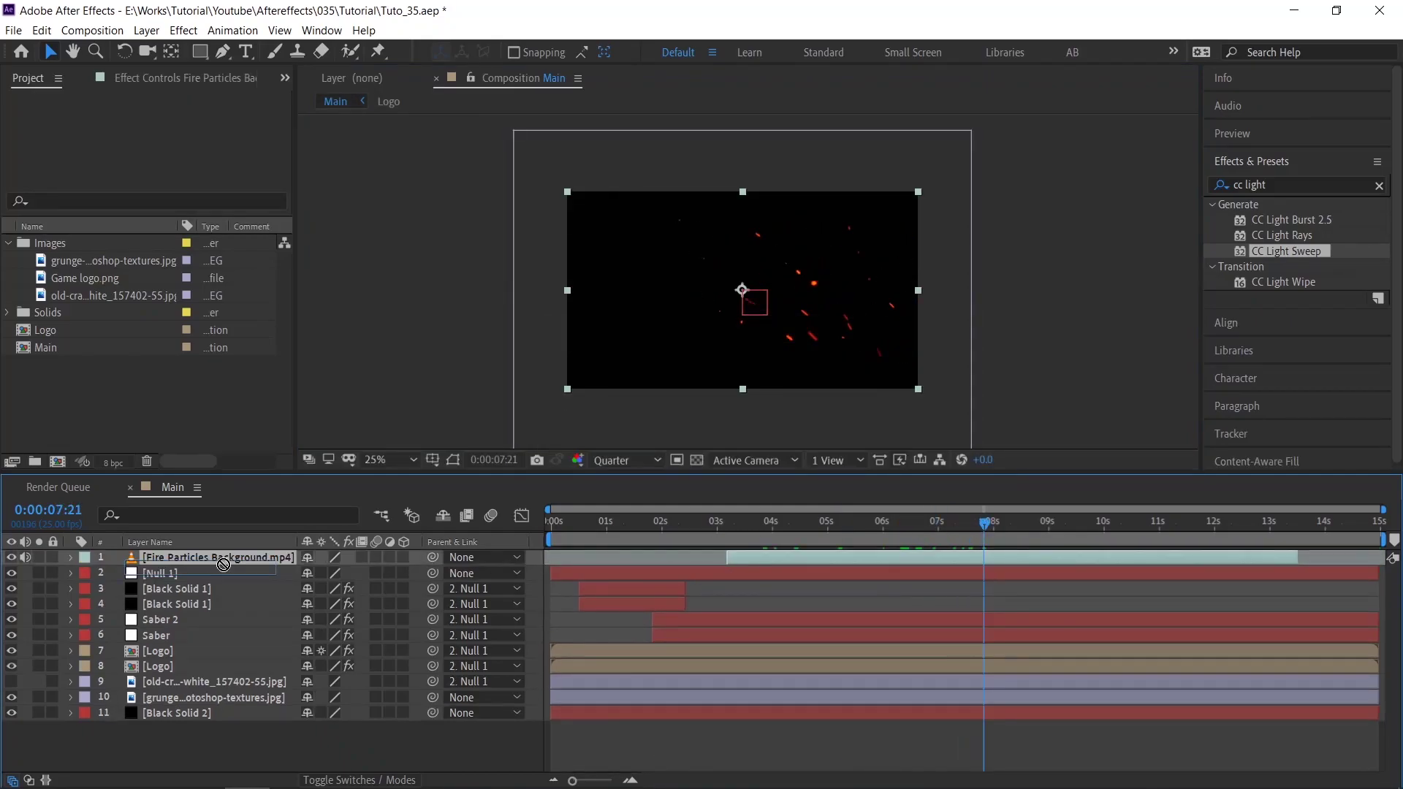
left_click_drag(223, 563, 213, 673)
left_click_drag(761, 665, 699, 668)
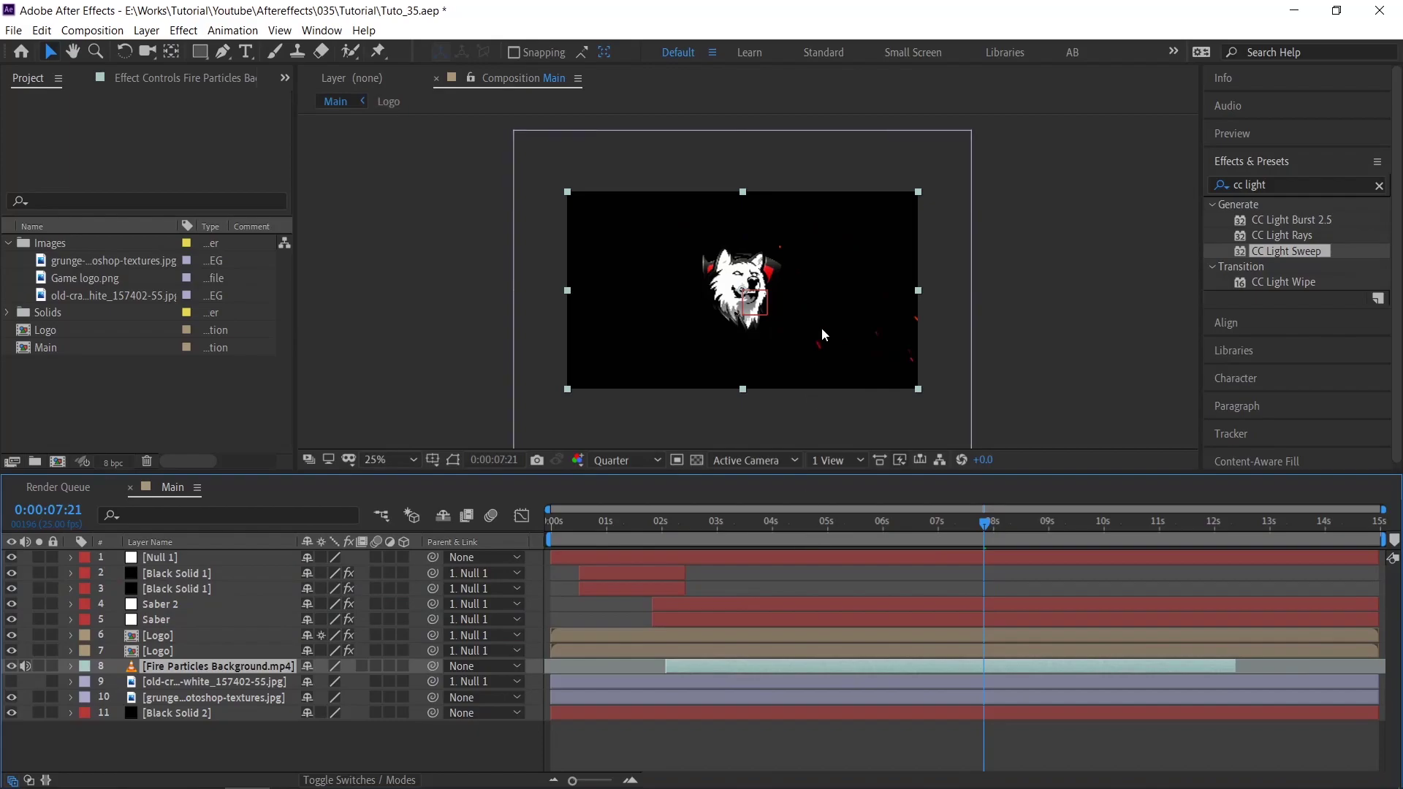
Set the fire layer's blend mode to Add and preview it
left_click(372, 781)
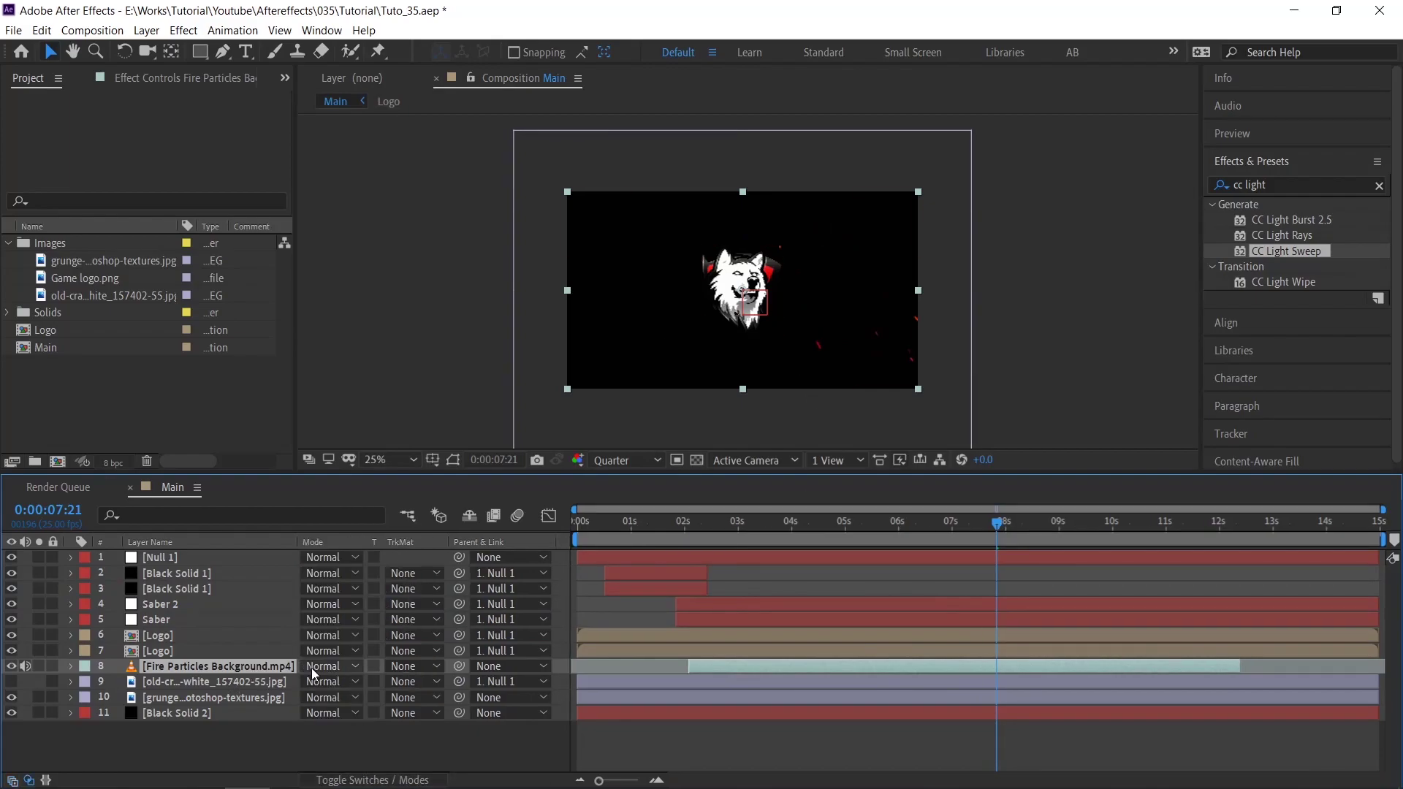
left_click(319, 668)
left_click(439, 189)
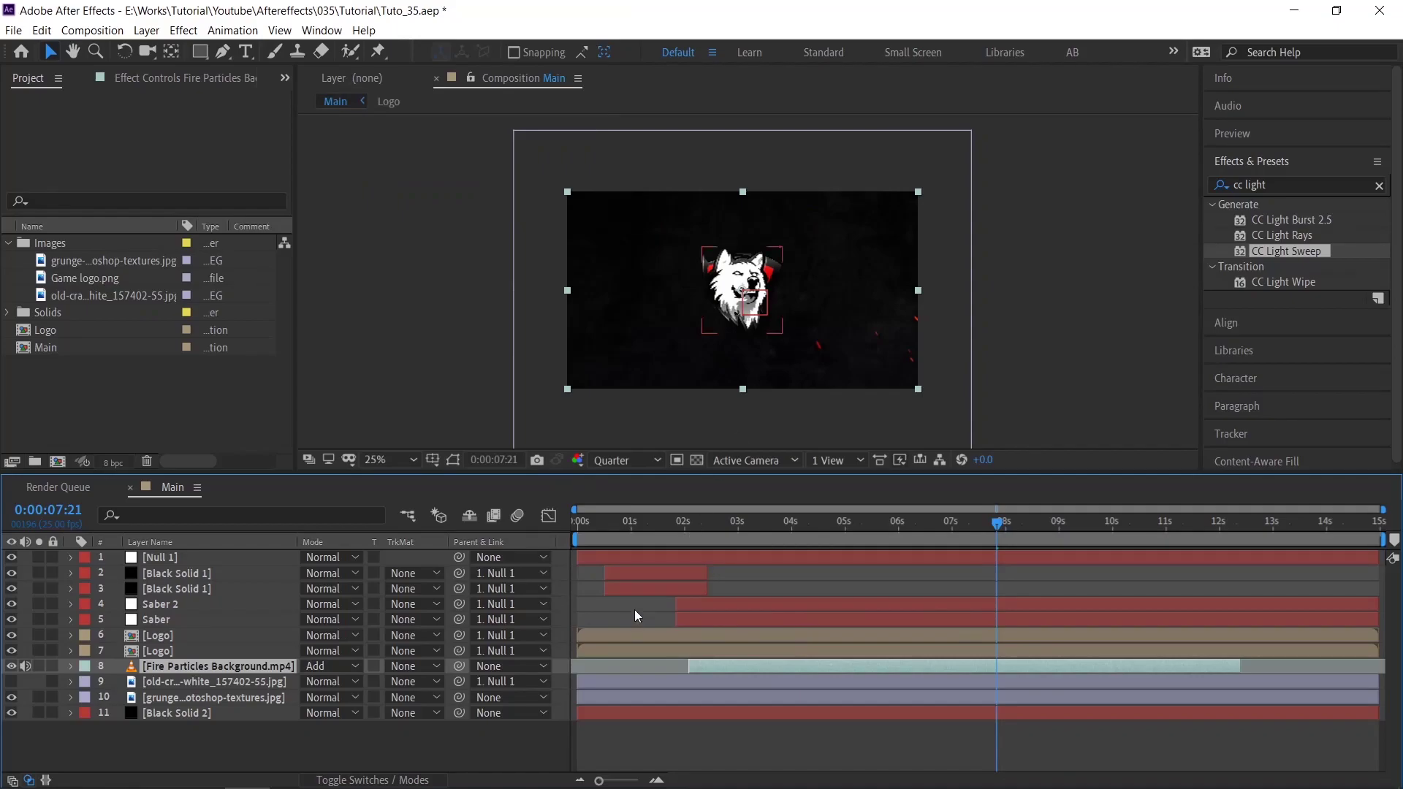
left_click_drag(674, 529, 551, 542)
key("space")
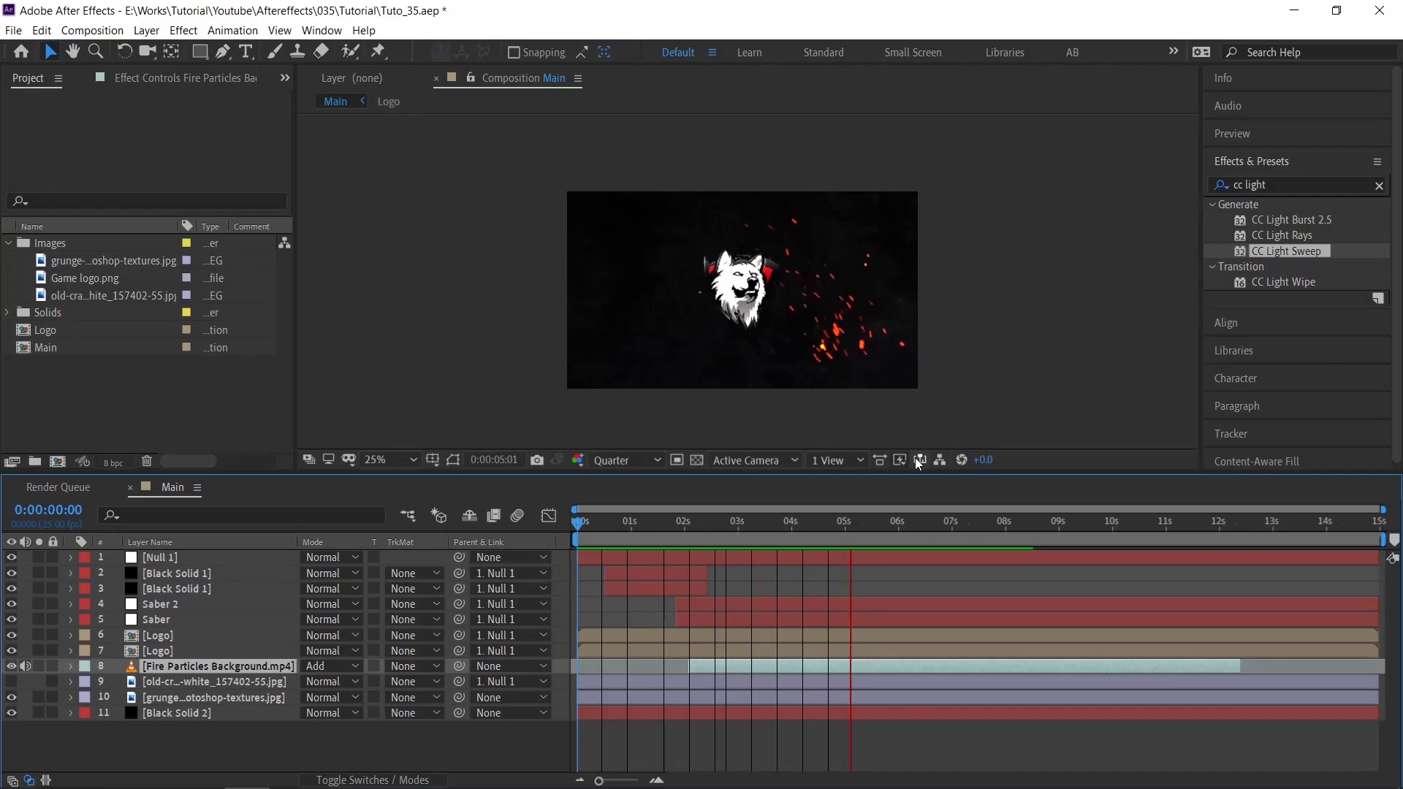
left_click_drag(847, 523, 895, 528)
Fade the fire layer from 100% to 0% opacity, trim it at 5:23, and move it lower
key("t")
left_click(117, 682)
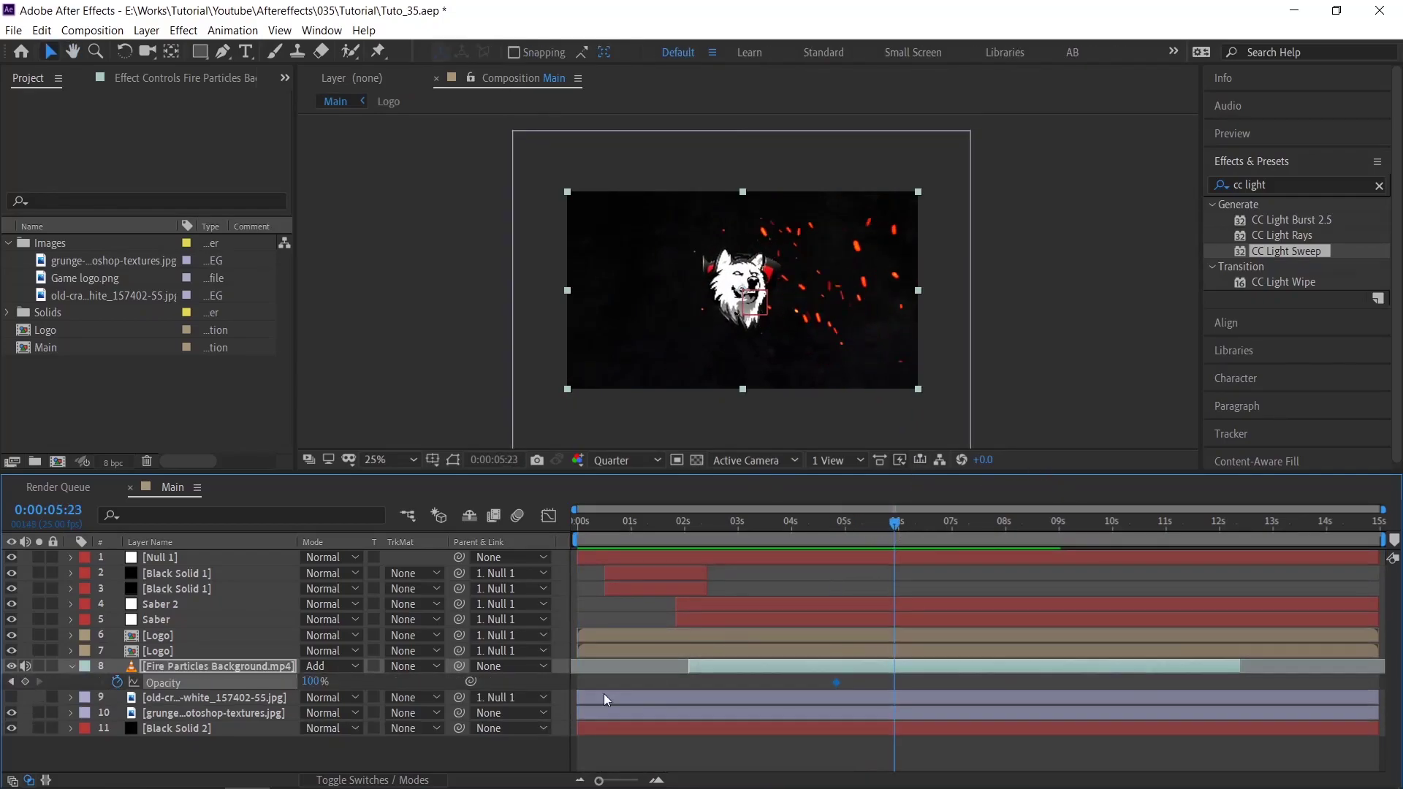
left_click_drag(312, 682, 198, 694)
key("alt+bracketright")
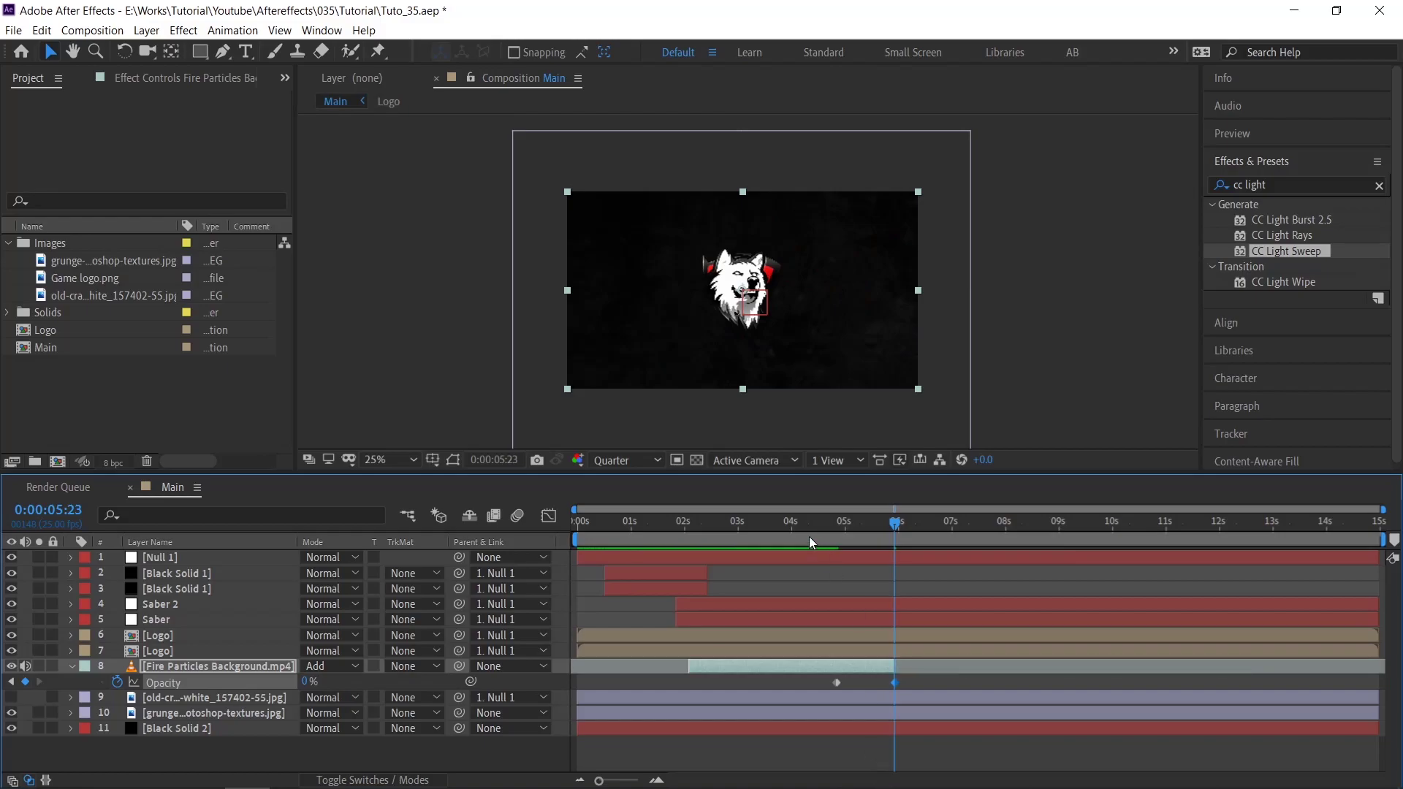
left_click(802, 524)
left_click_drag(884, 354, 883, 388)
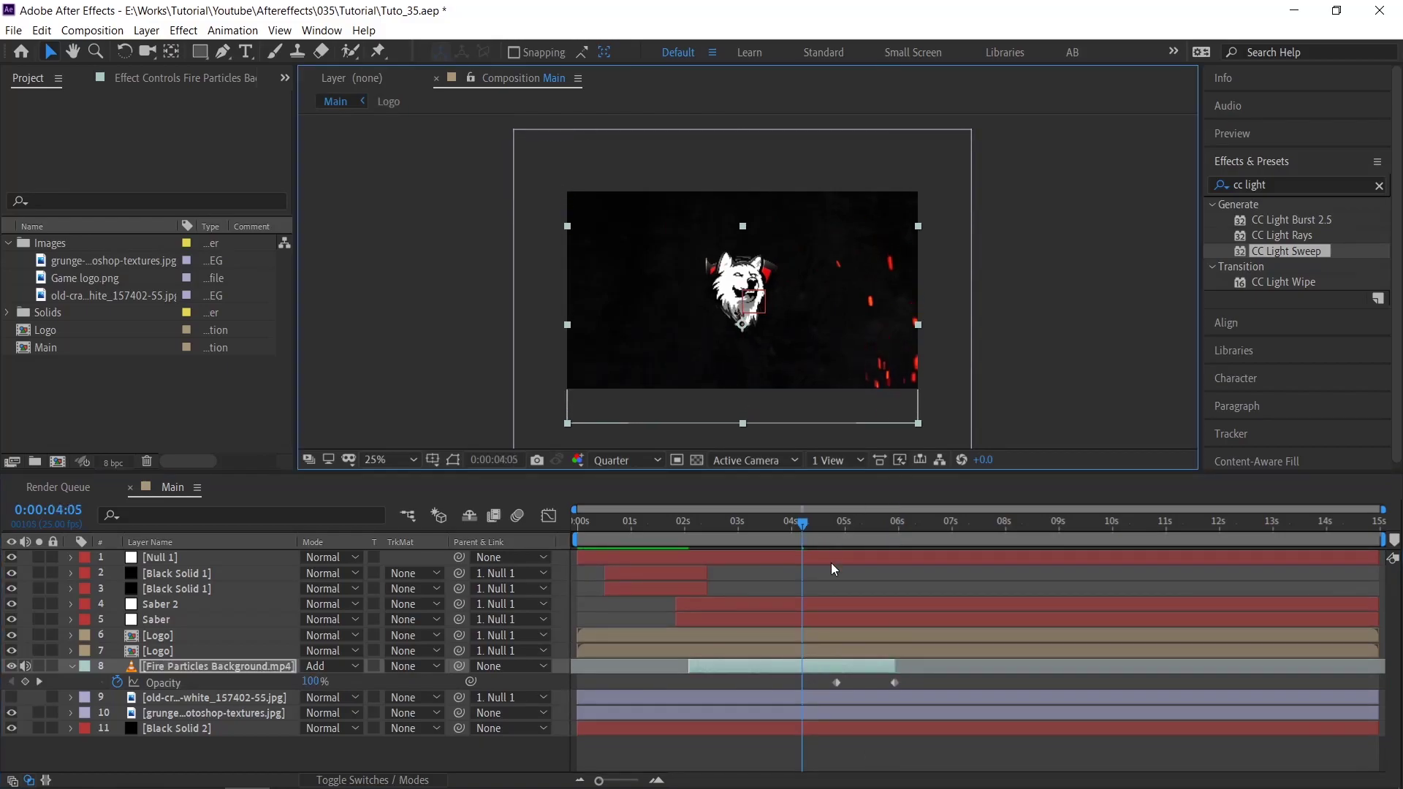
key("space")
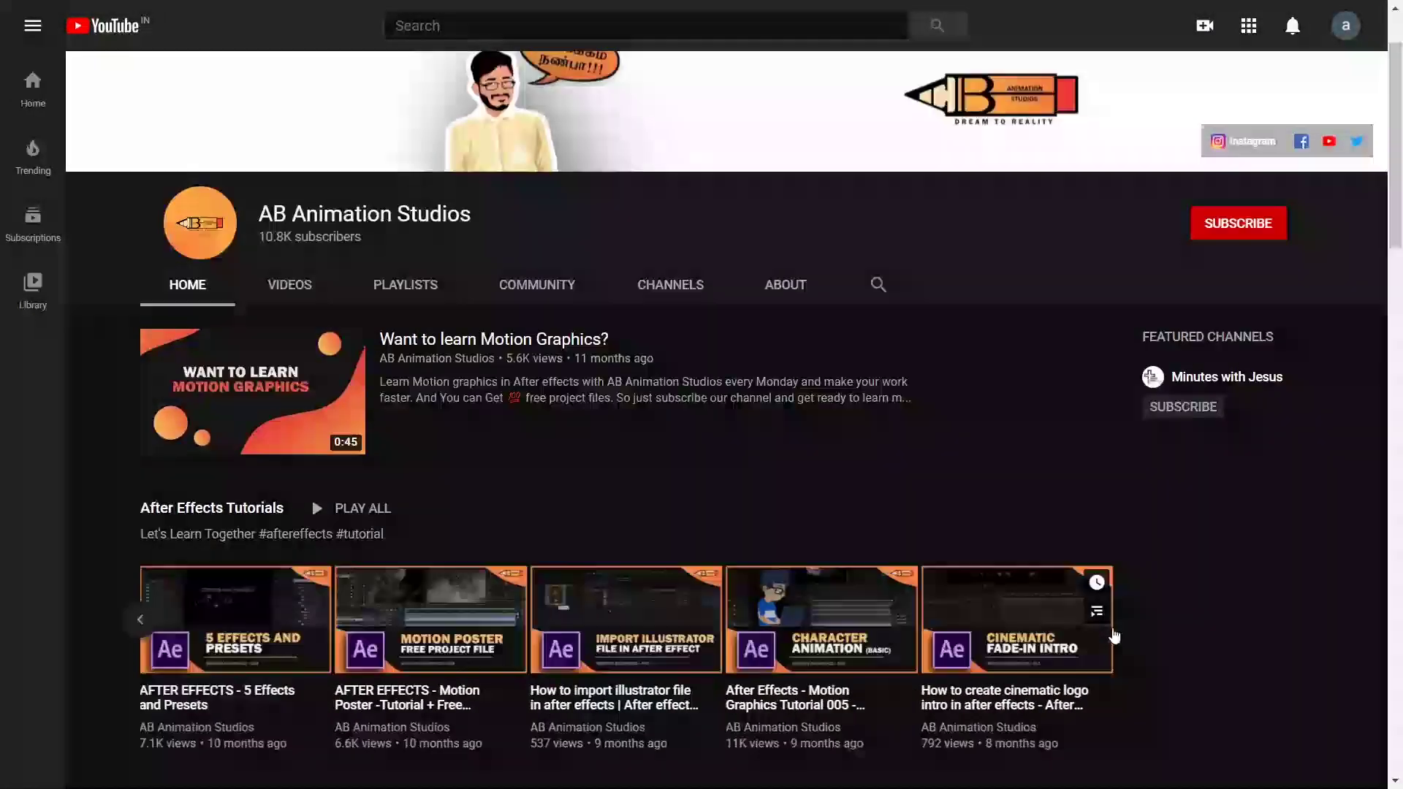
scroll(1115, 636, "up", 2)
Subscribe to AB Animation Studios and open the bell's notification options
left_click(1259, 331)
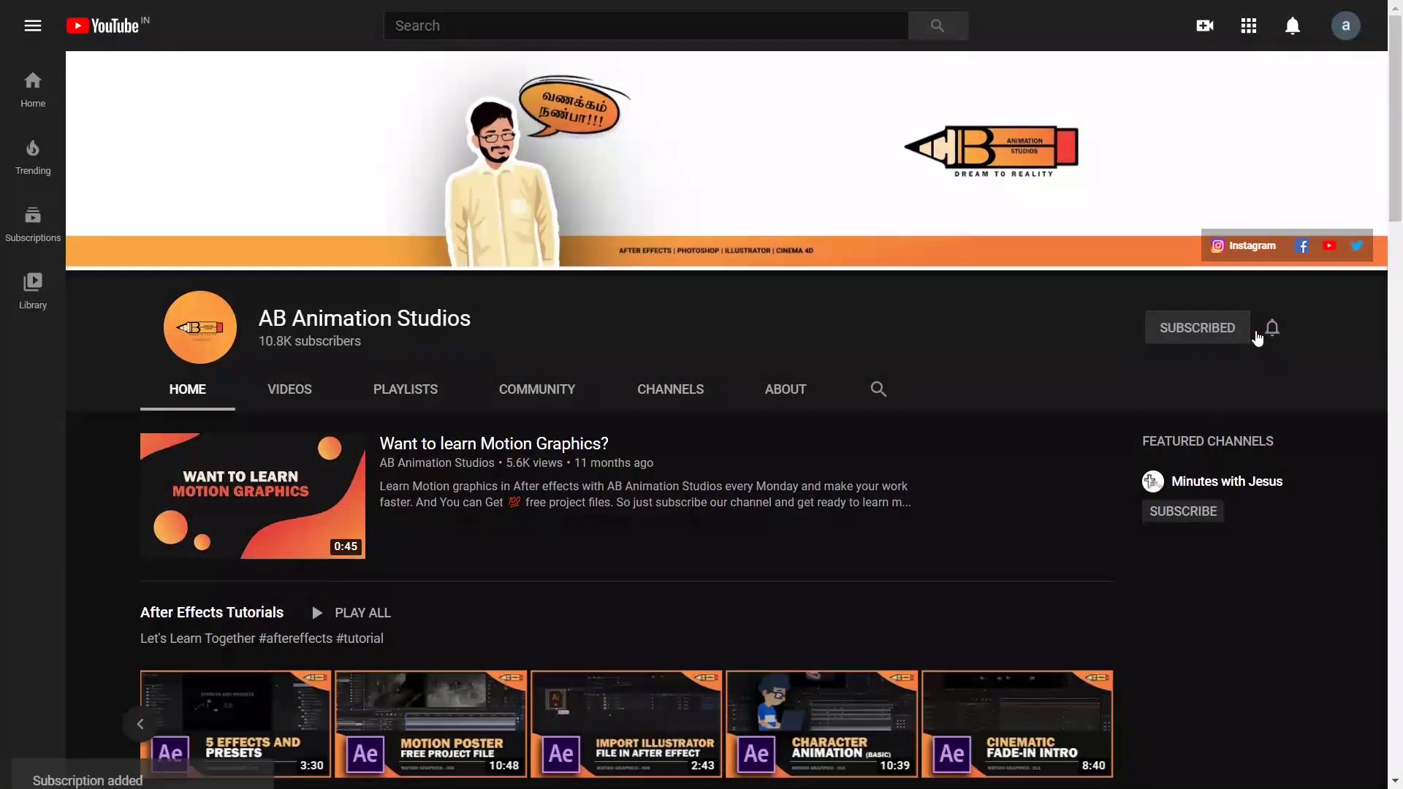
left_click(1273, 330)
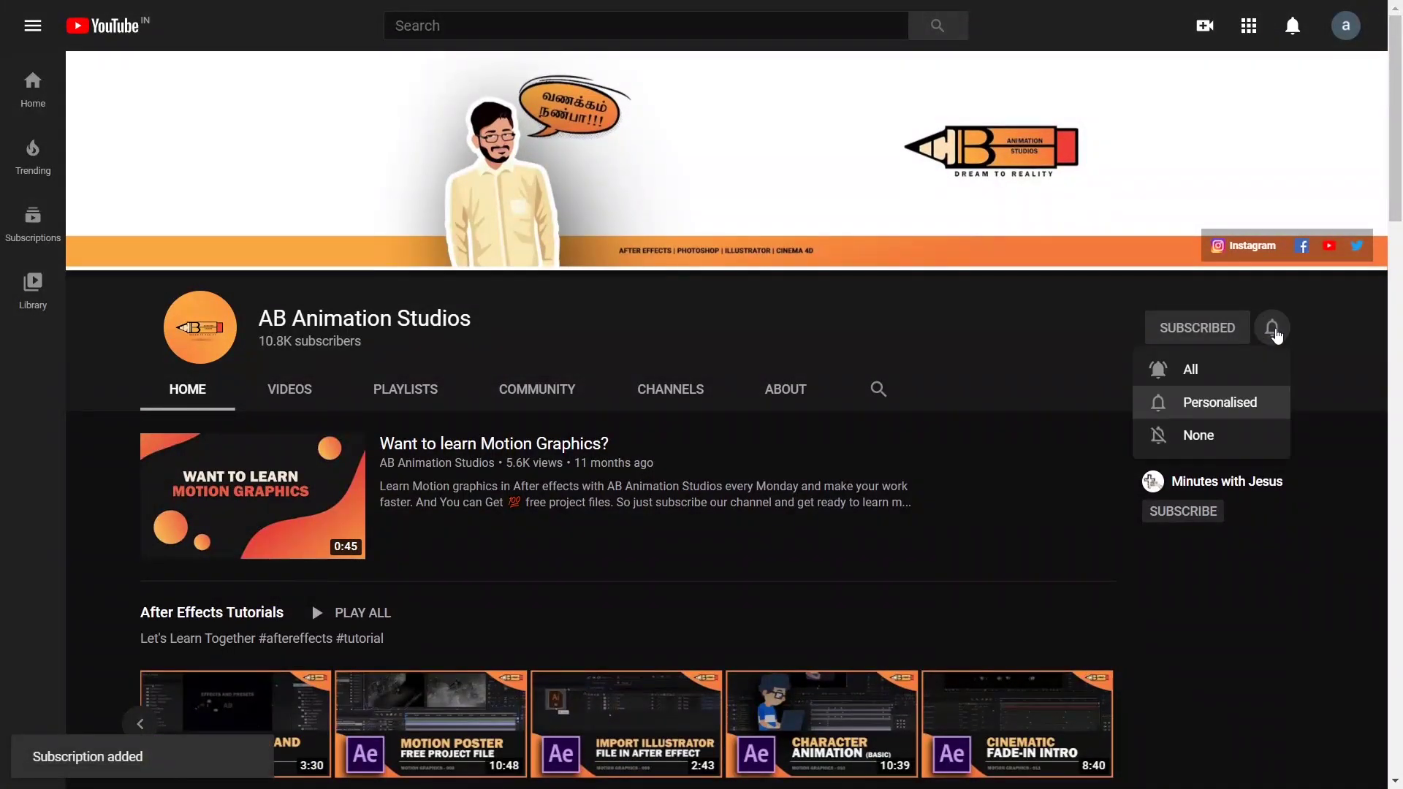